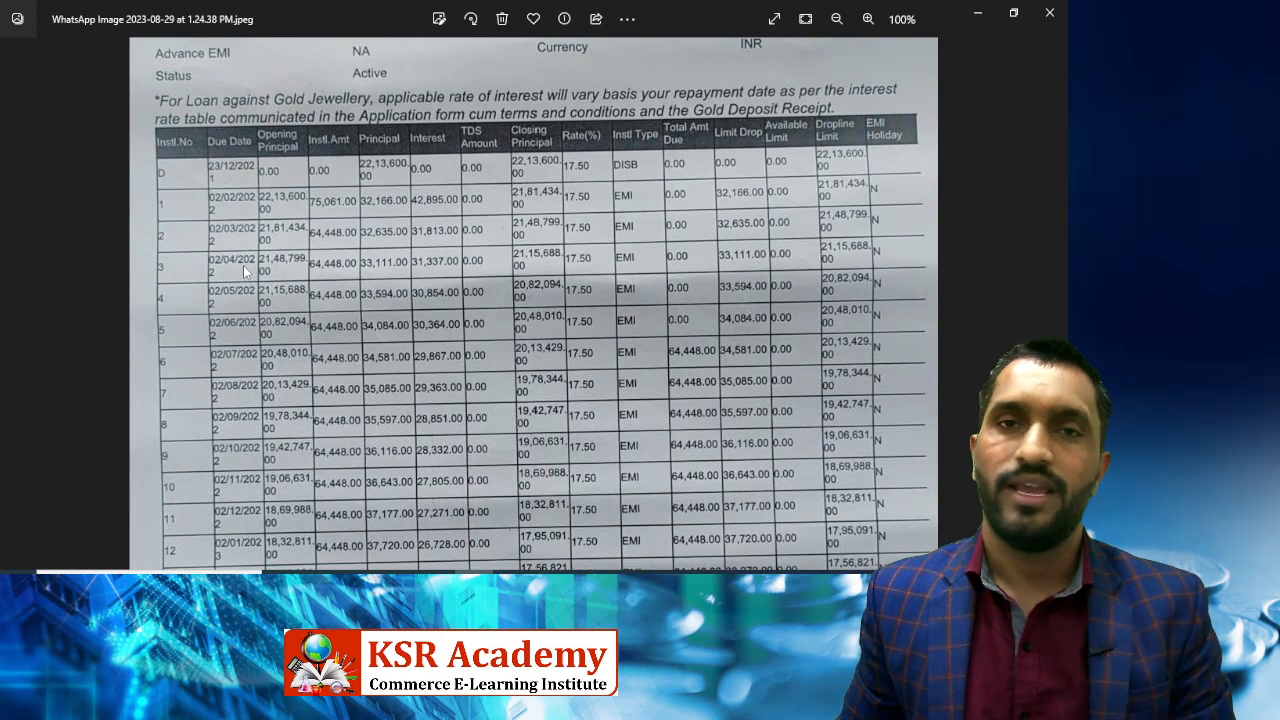
# Zoom the loan schedule to 146% and pan to the header rows to read the monthly interest.
pyautogui.scroll(-2, 384, 290)
pyautogui.scroll(3, 384, 290)
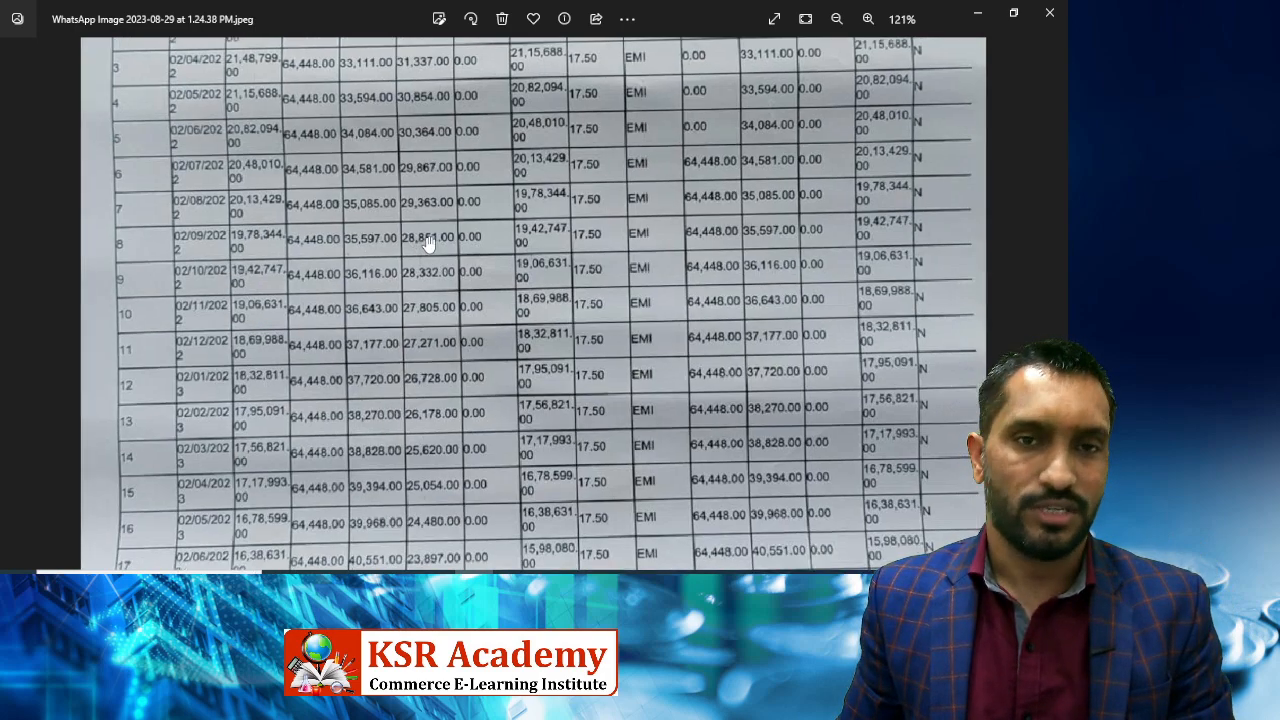
pyautogui.scroll(3, 430, 243)
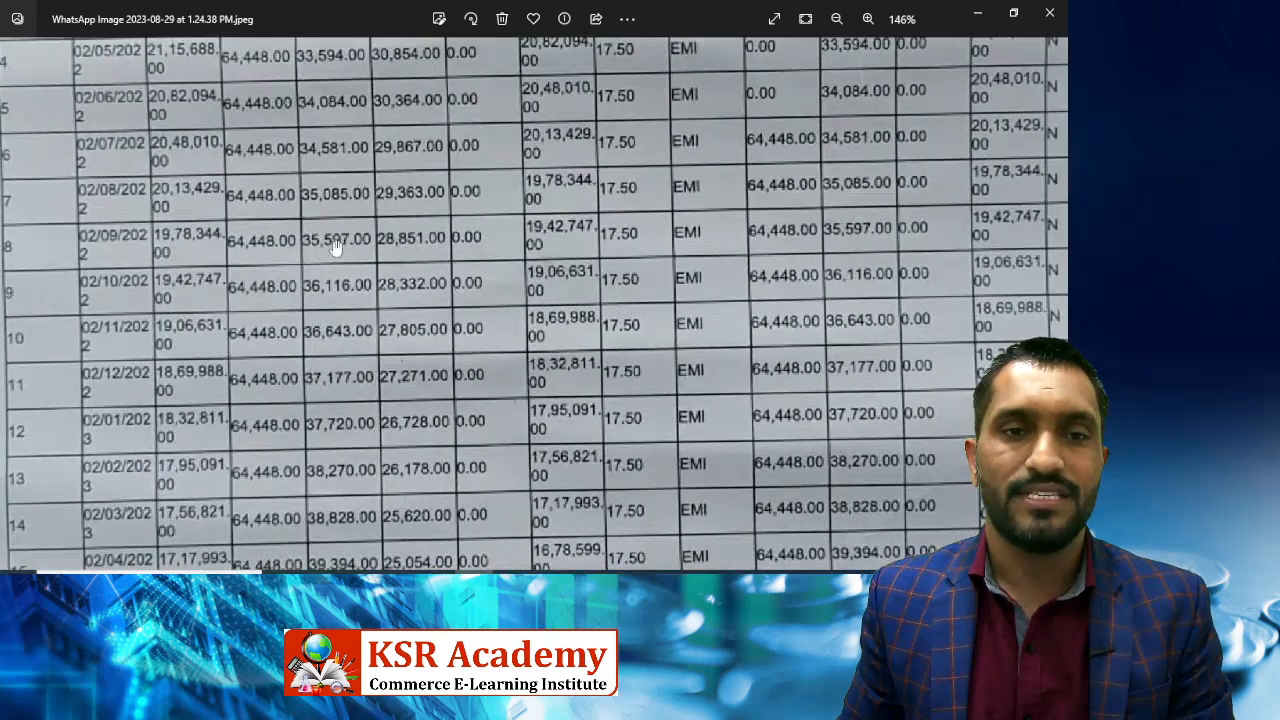
pyautogui.moveTo(411, 247)
pyautogui.mouseDown()
pyautogui.moveTo(443, 445)
pyautogui.moveTo(434, 238)
pyautogui.mouseUp()
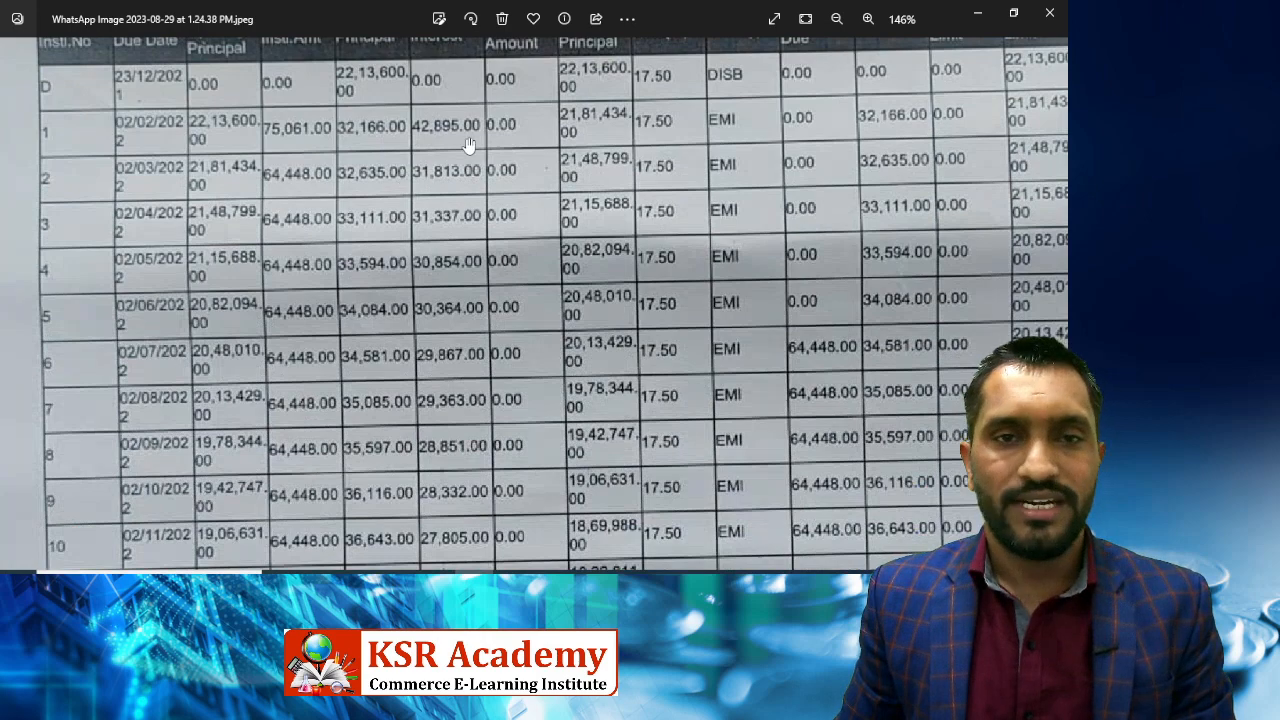
pyautogui.scroll(-1, 460, 172)
pyautogui.scroll(3, 447, 140)
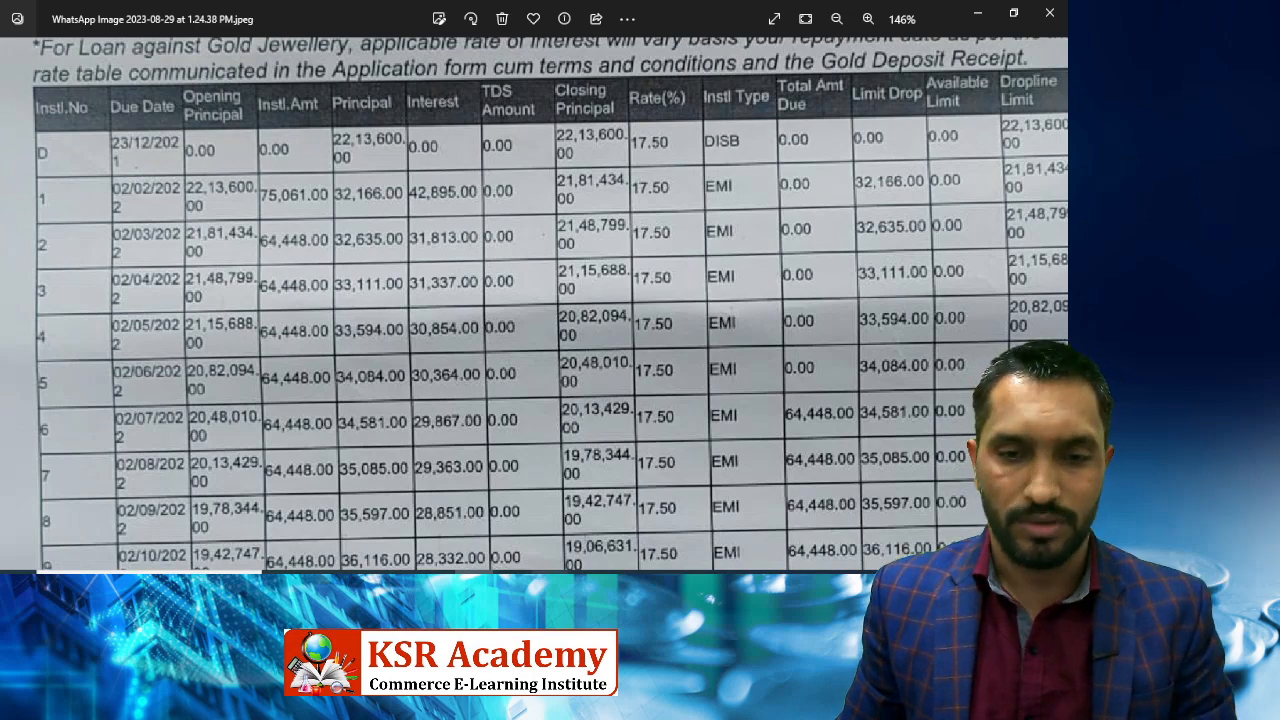
pyautogui.click(550, 582)
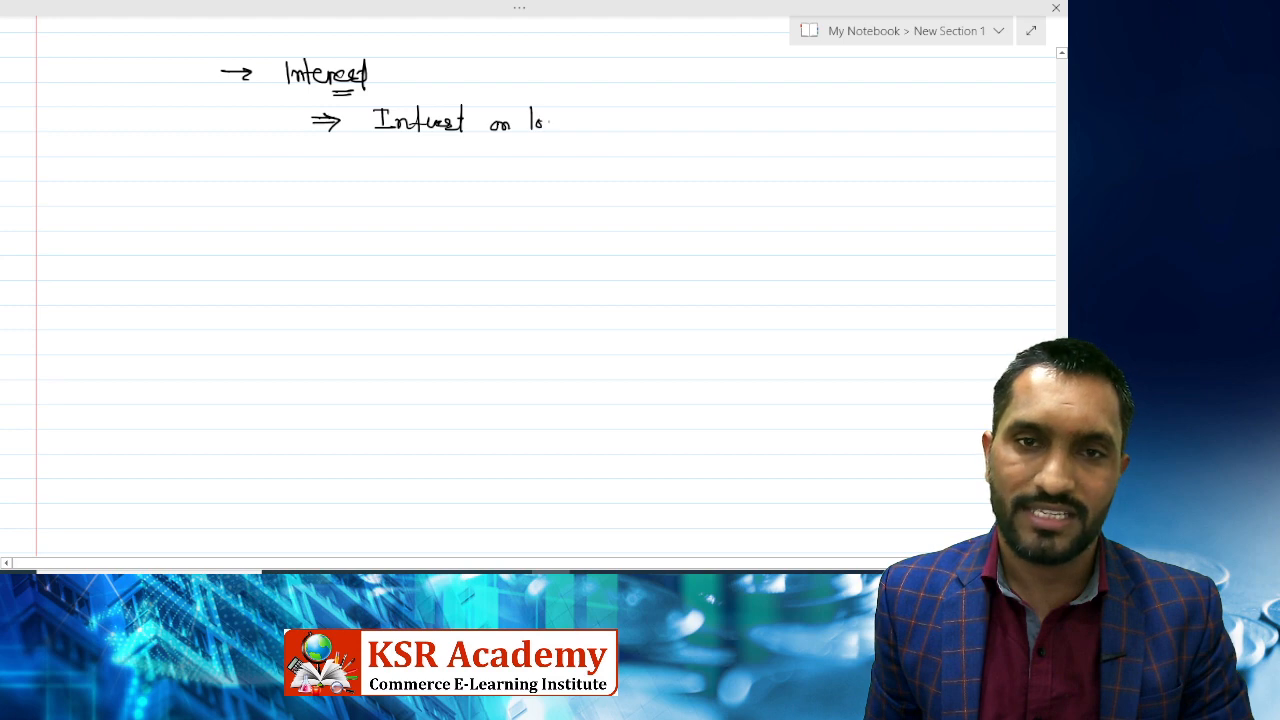
# Write 'A/c' after 'Interest on loan' and check the 26,178 interest in the loan schedule.
pyautogui.moveTo(611, 115); pyautogui.dragTo(705, 124)
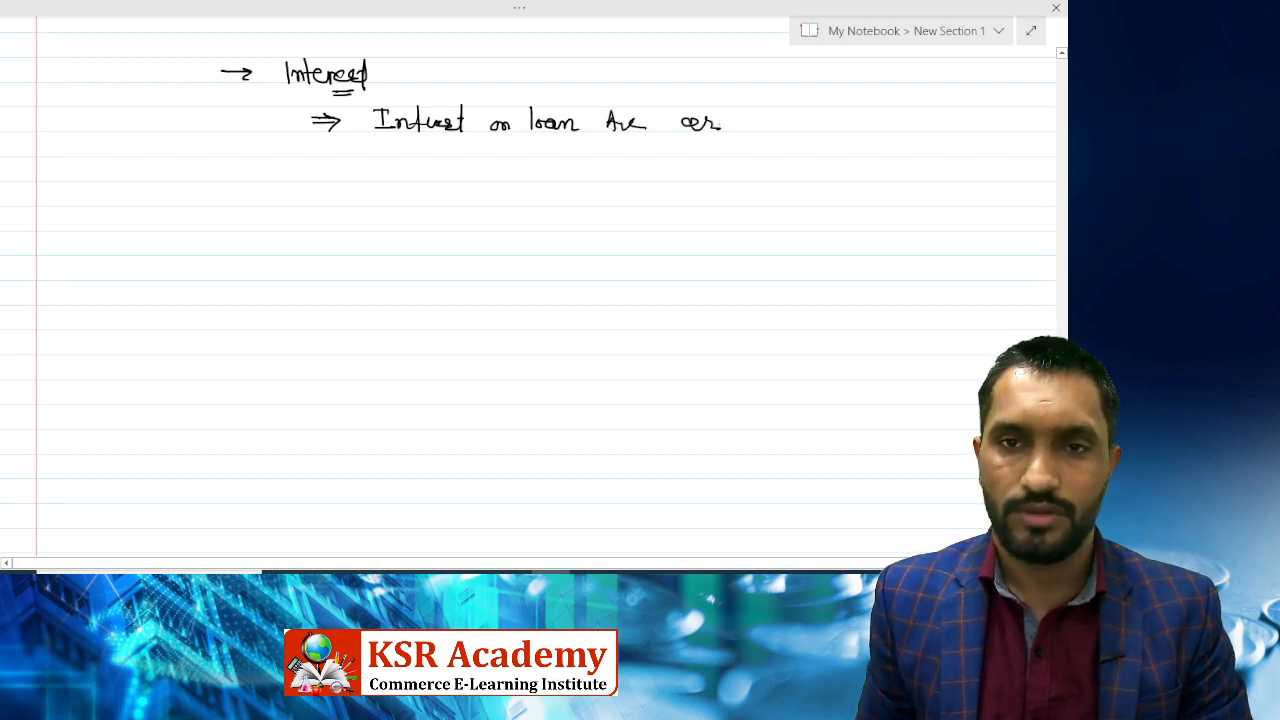
pyautogui.hotkey('alt', 'Tab')
pyautogui.click(533, 246)
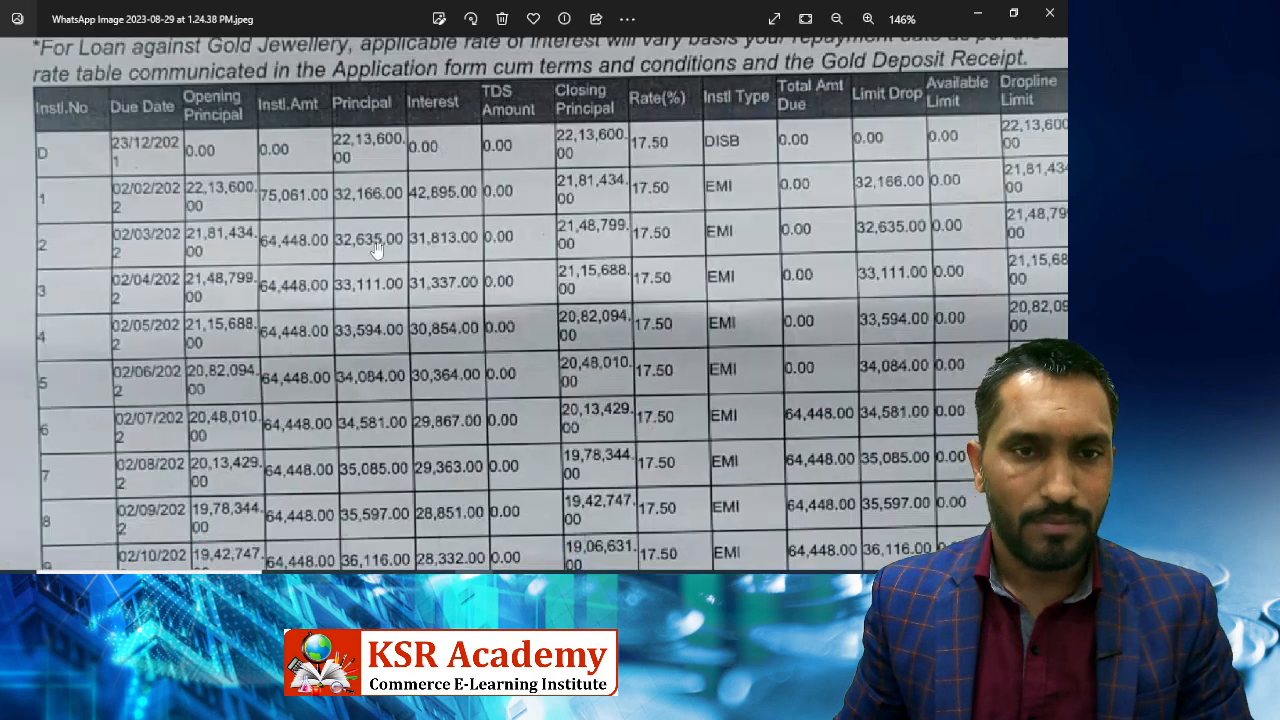
pyautogui.scroll(-1, 362, 265)
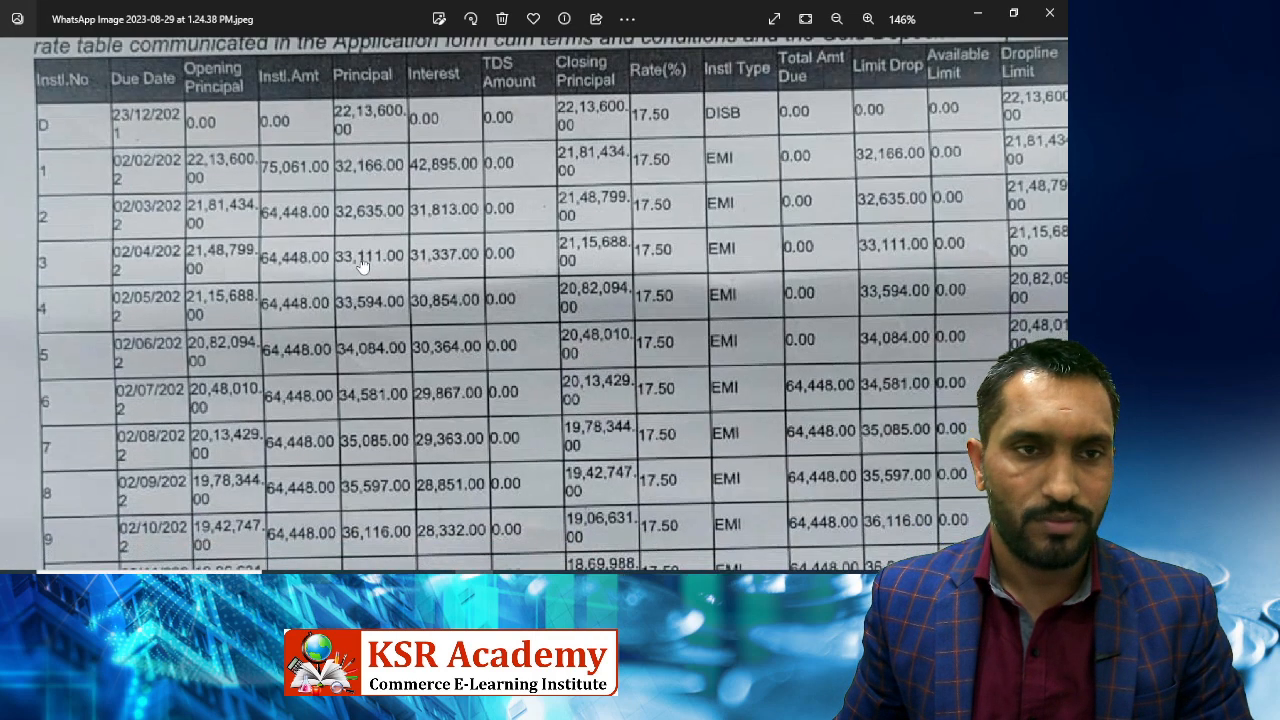
pyautogui.scroll(-2, 381, 260)
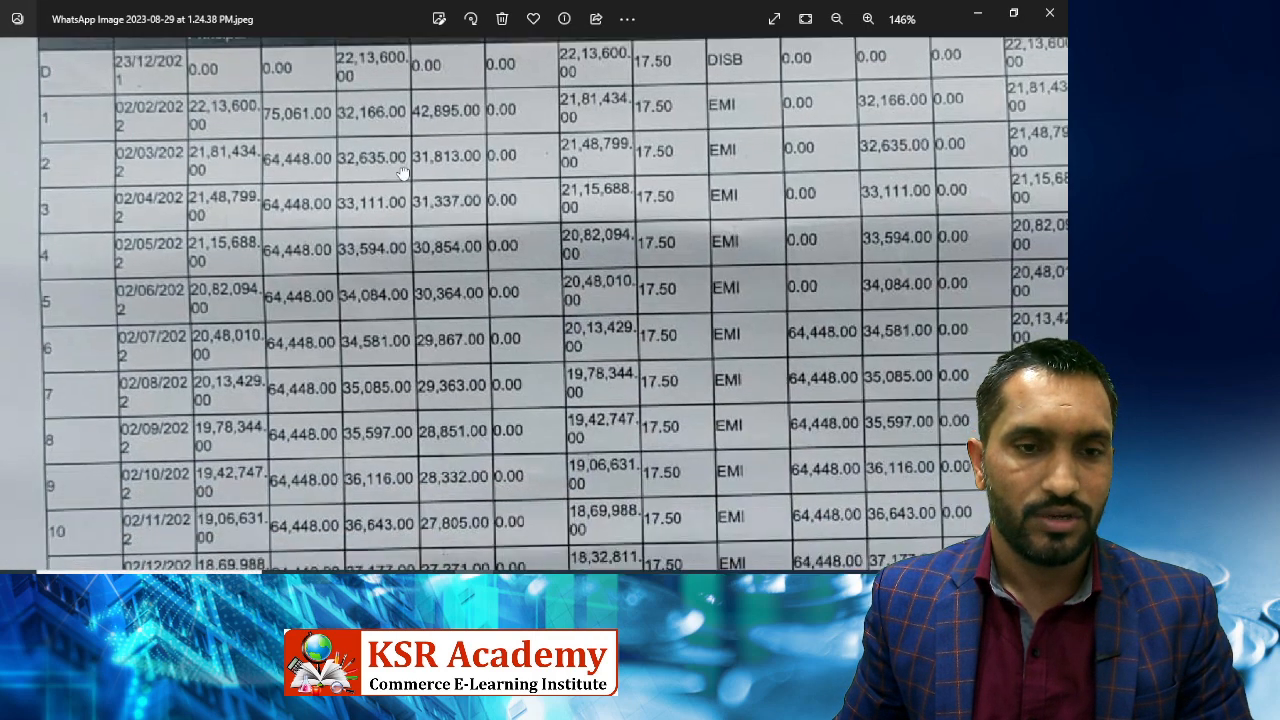
pyautogui.scroll(-12, 380, 250)
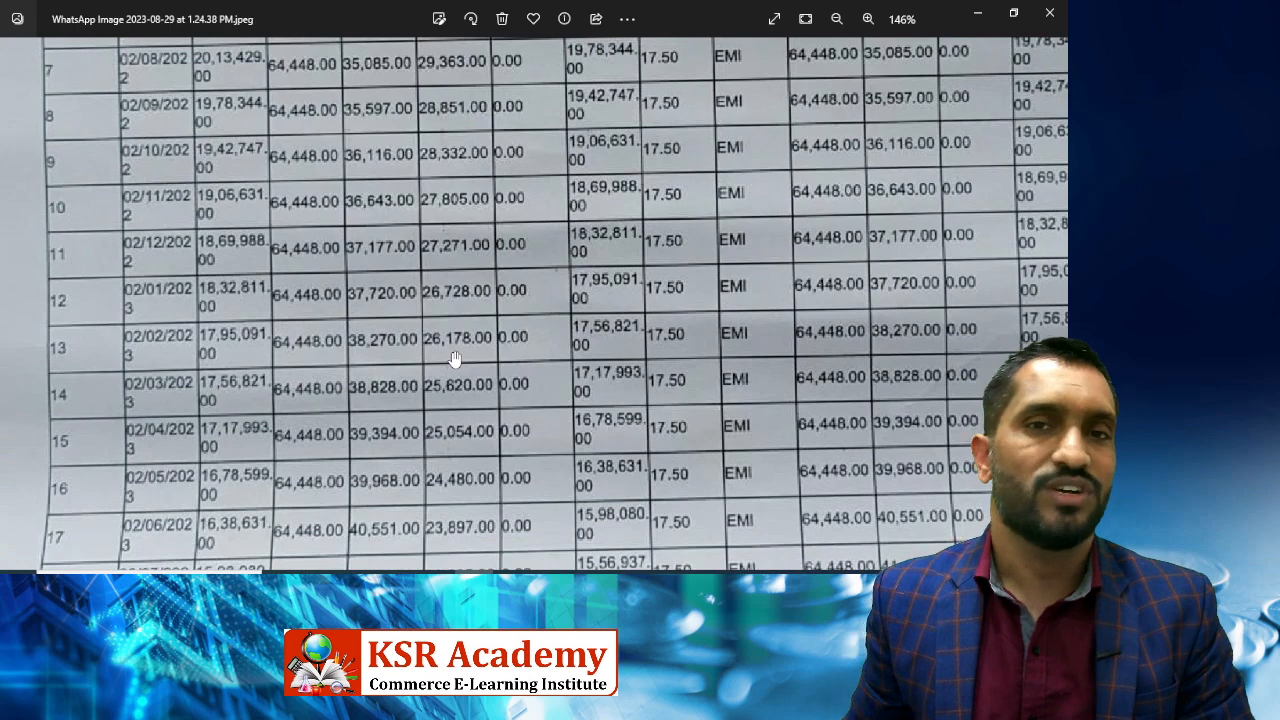
pyautogui.click(551, 585)
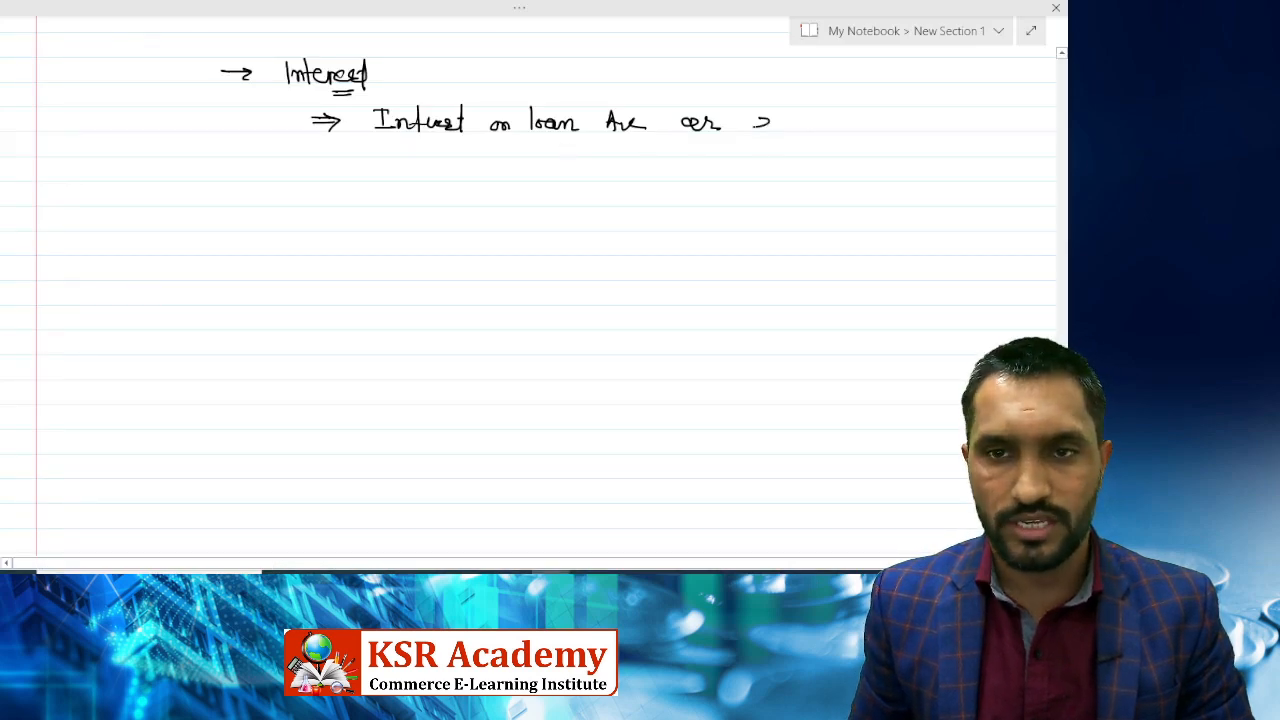
# Write 26178 as the debit amount and as the credit beside Bajaj finance Ltd.
pyautogui.moveTo(752, 126); pyautogui.dragTo(768, 130)
pyautogui.moveTo(780, 117); pyautogui.dragTo(777, 131)
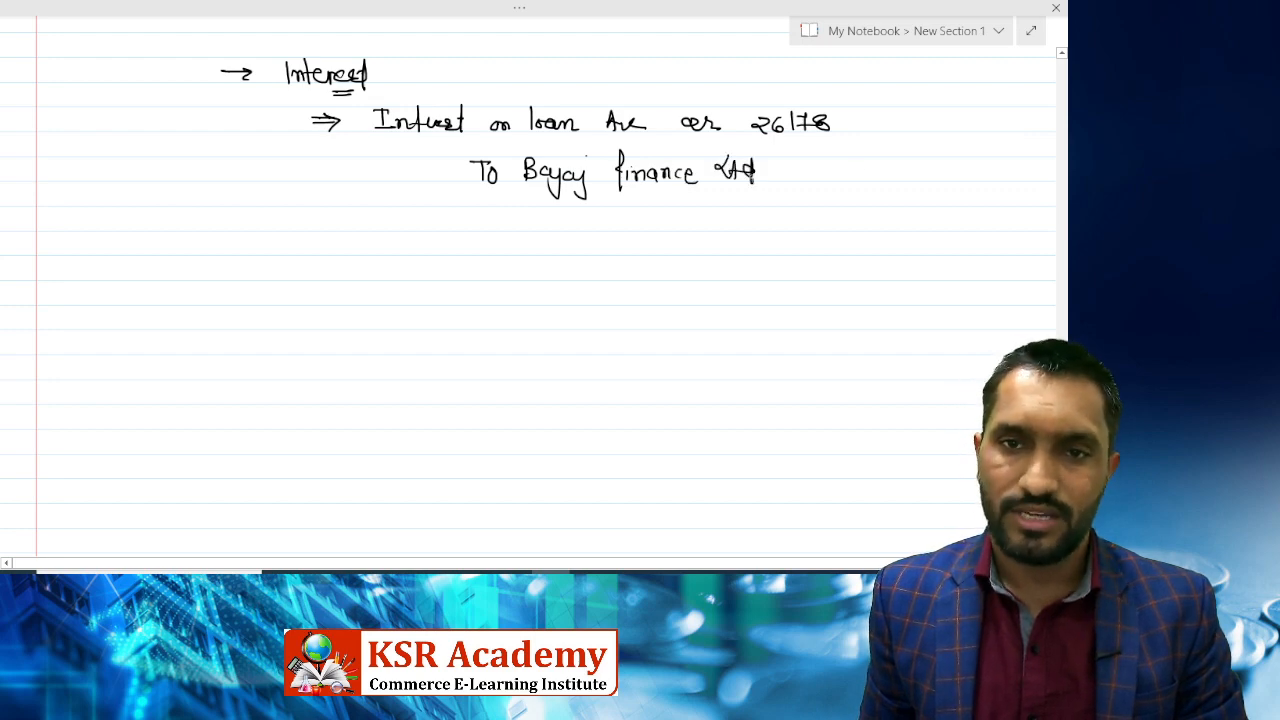
pyautogui.moveTo(848, 166); pyautogui.dragTo(866, 176)
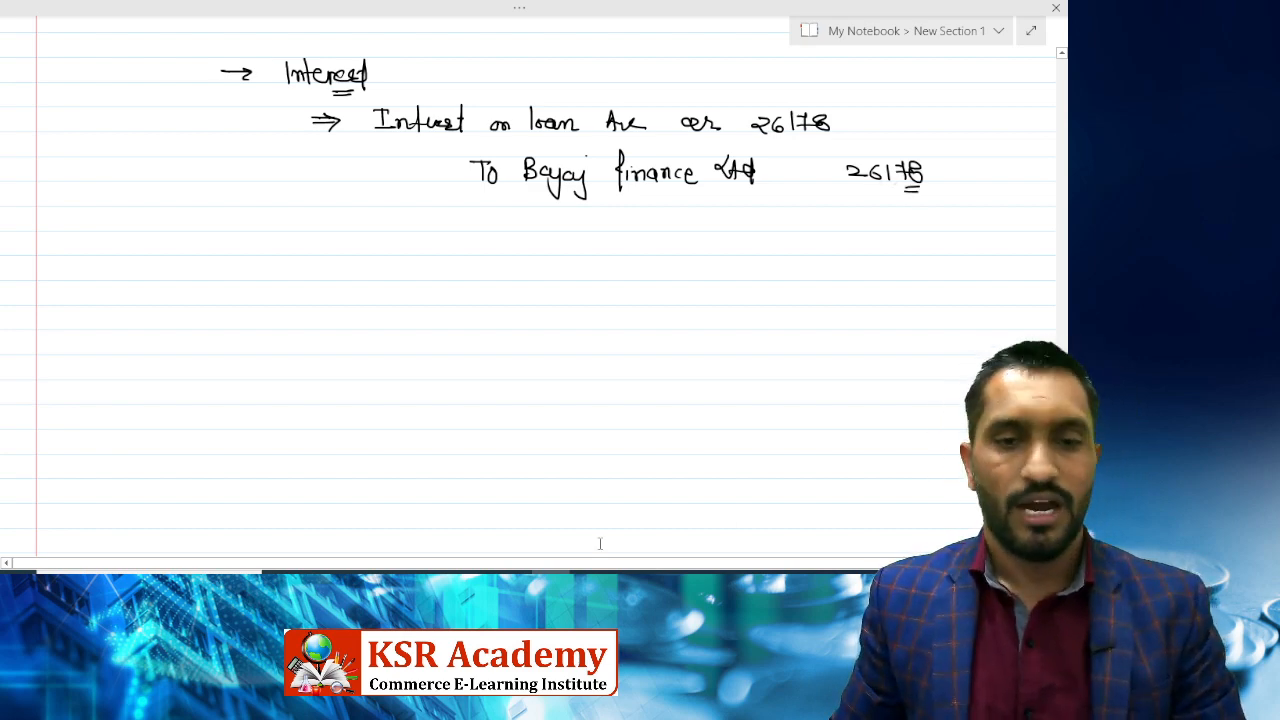
pyautogui.hotkey('alt', 'Tab')
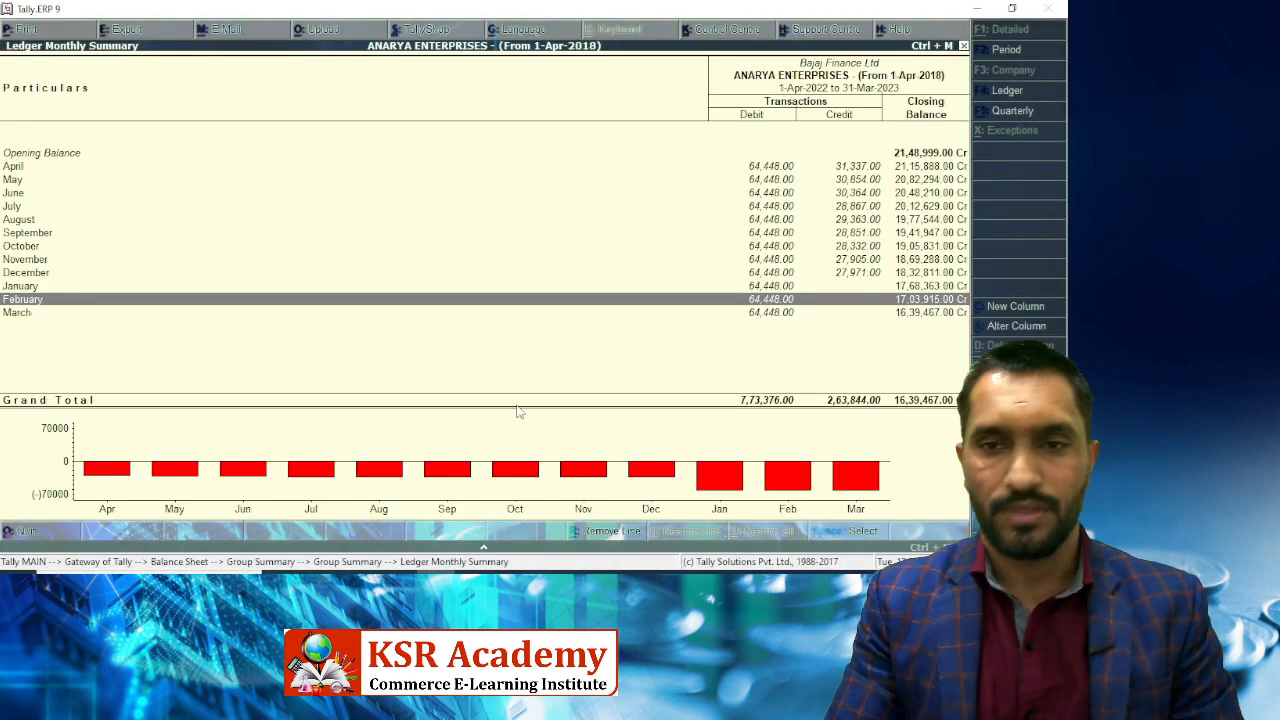
# Select January in Bajaj Finance Ltd's monthly summary, cross-checking the notes and loan schedule.
pyautogui.press('Up')
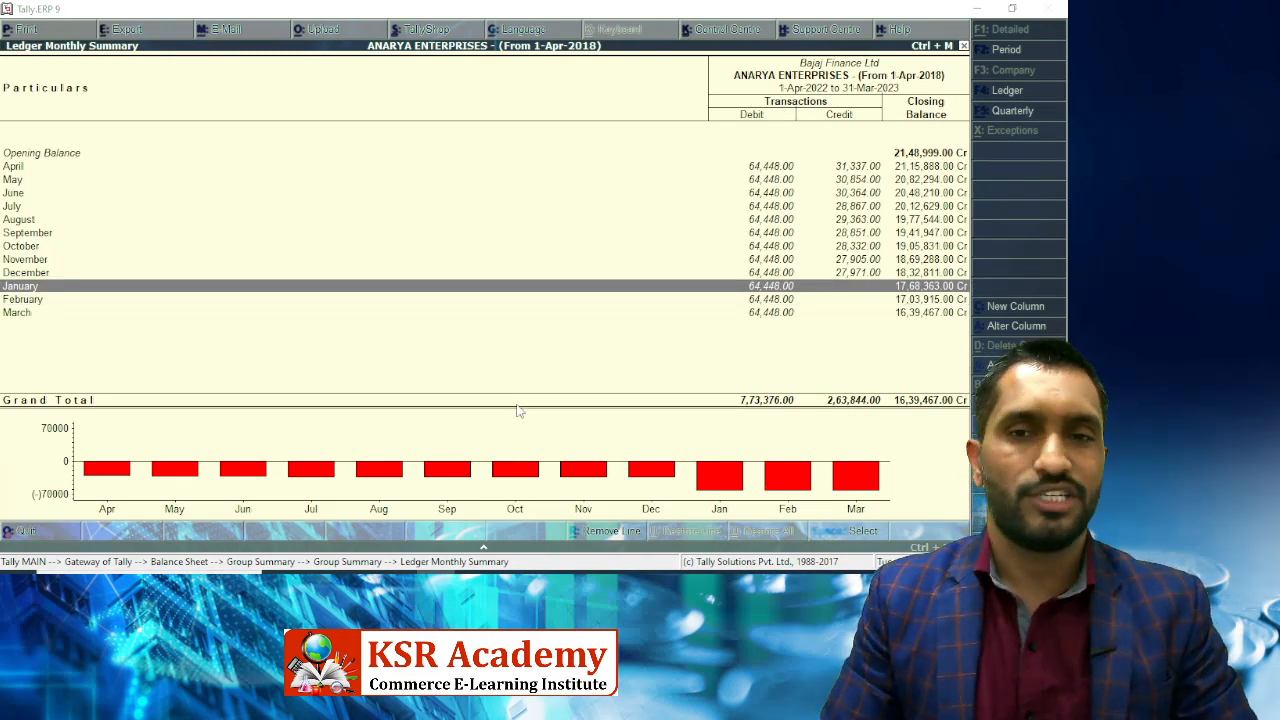
pyautogui.hotkey('alt', 'Tab')
pyautogui.hotkey('alt', 'Tab')
pyautogui.press('Tab')
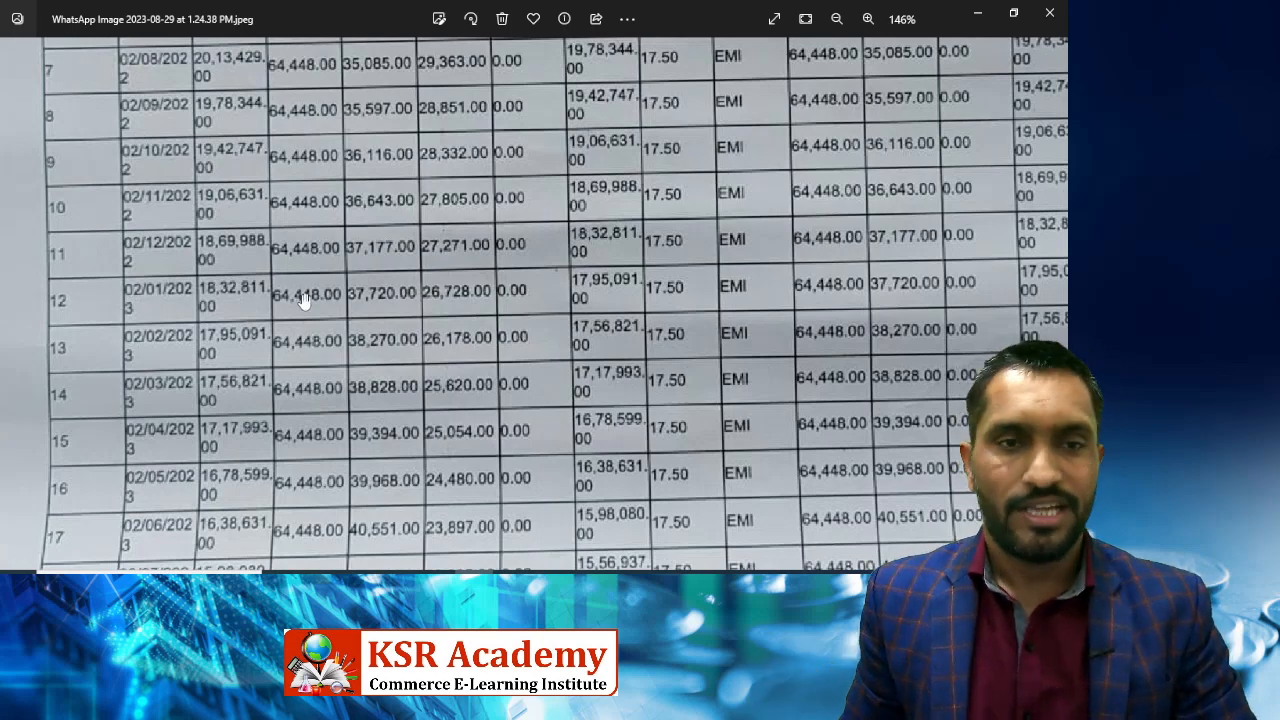
pyautogui.hotkey('alt', 'Tab')
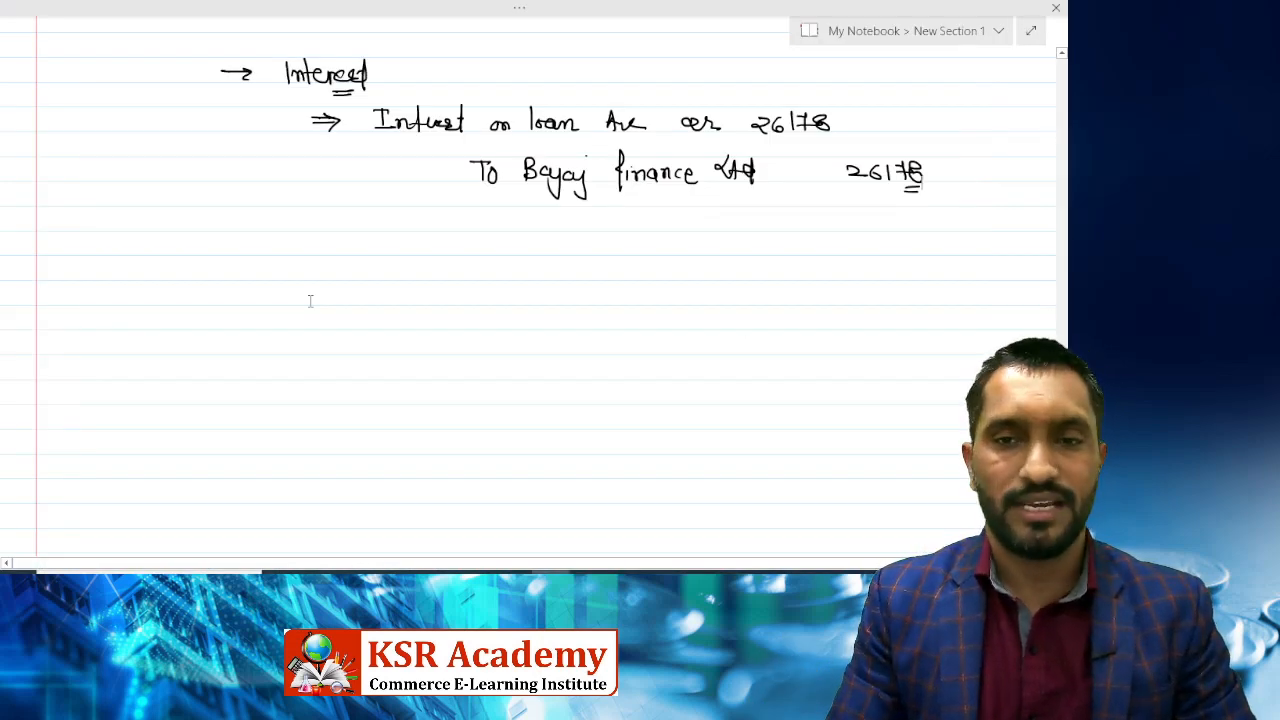
pyautogui.hotkey('alt', 'Tab')
pyautogui.hotkey('alt', 'Tab')
# Review January's 64,448 Payment voucher No. 182 and quit it without changes.
pyautogui.press('Return')
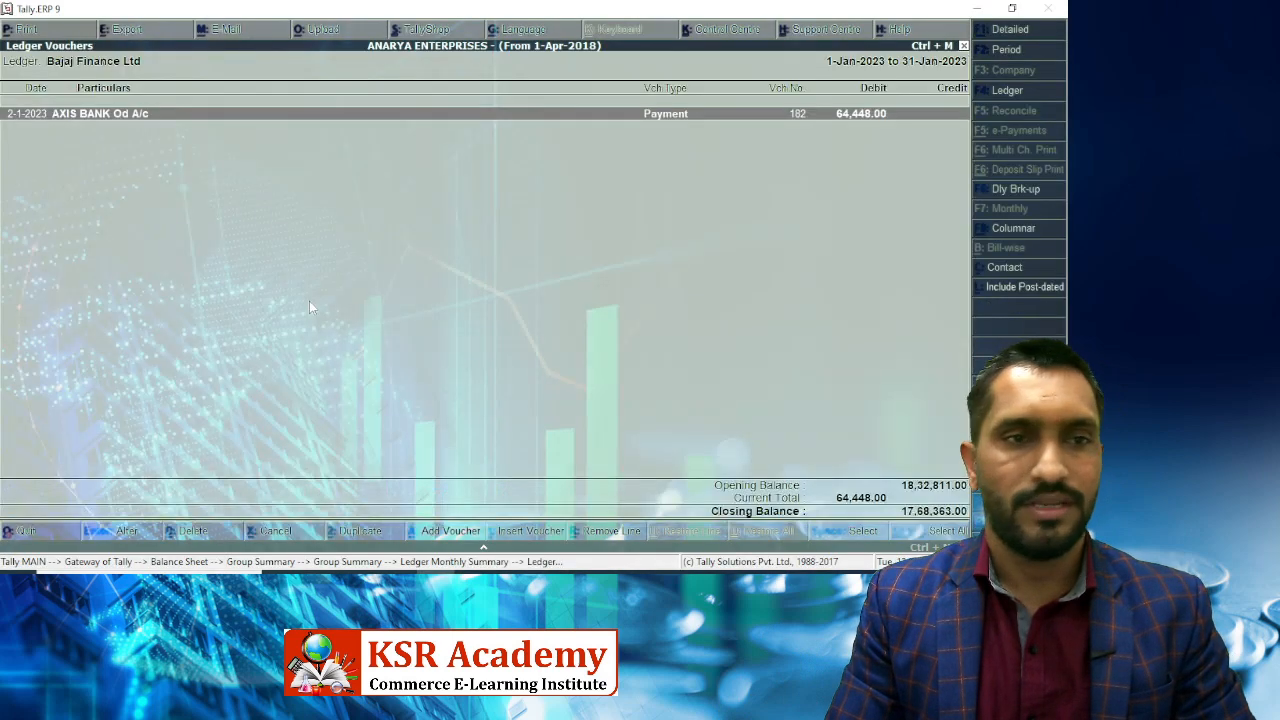
pyautogui.press('Return')
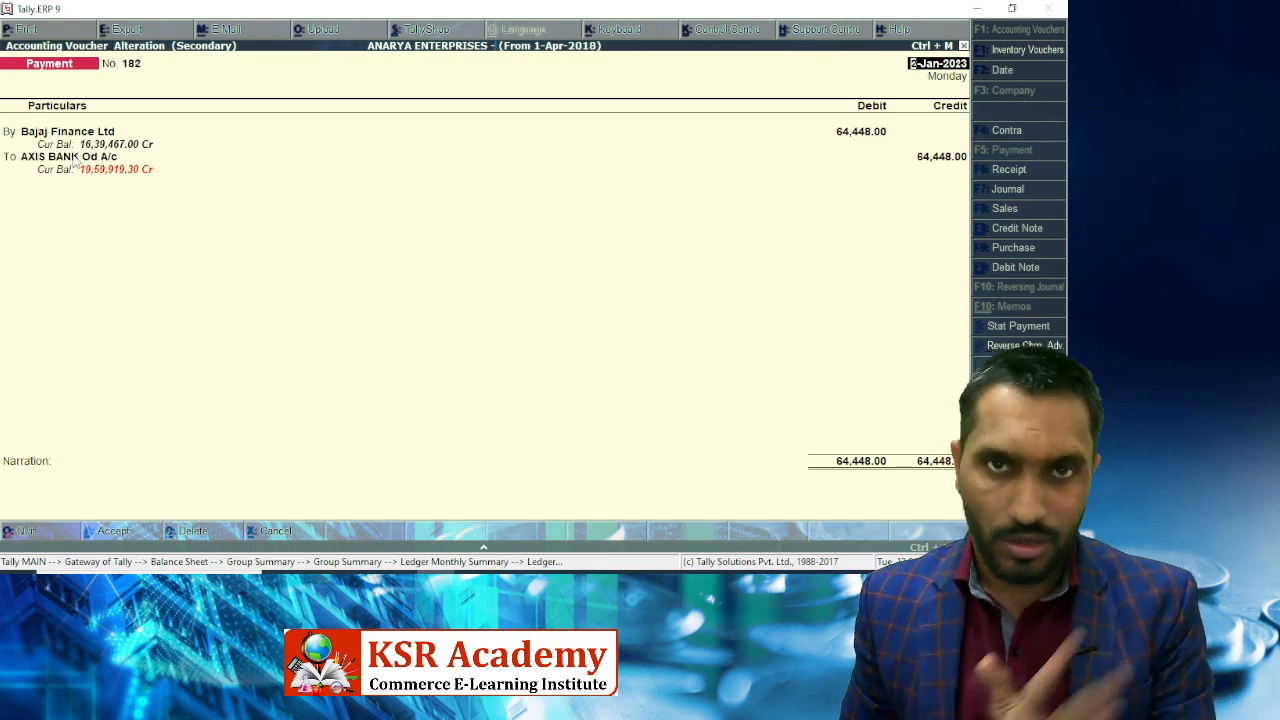
pyautogui.press('Escape')
pyautogui.press('y')
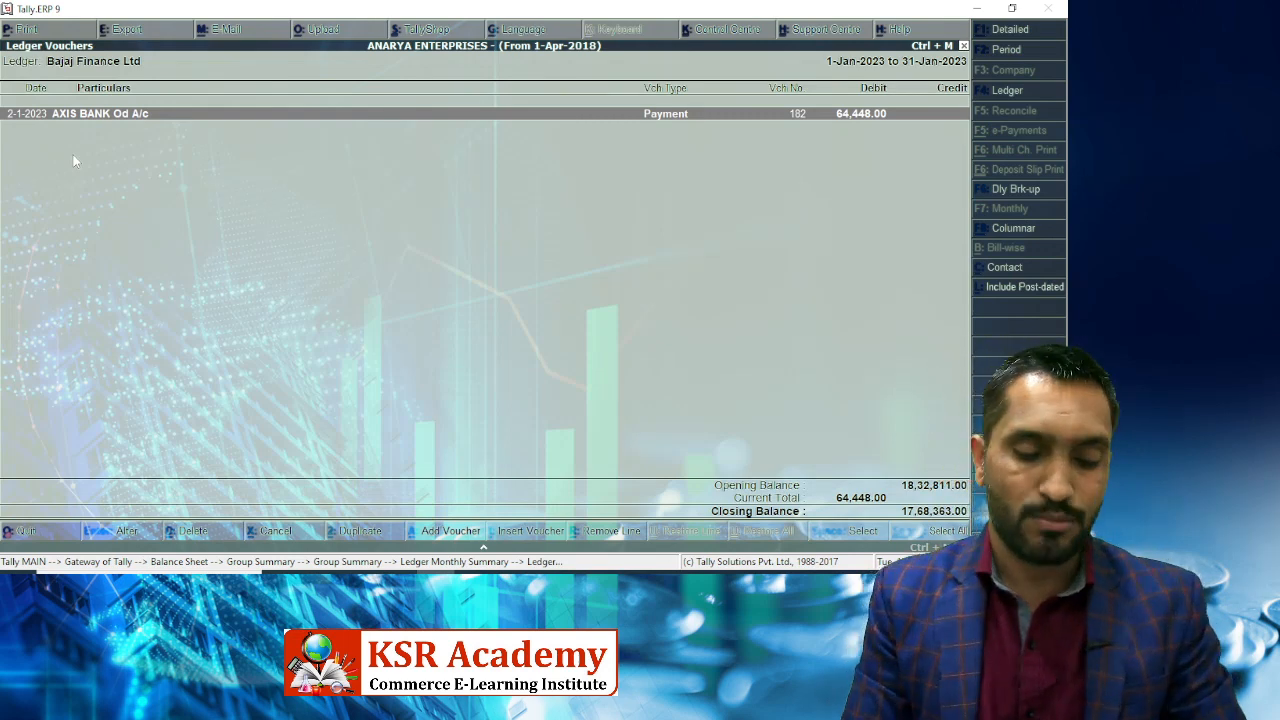
pyautogui.hotkey('alt', 'i')
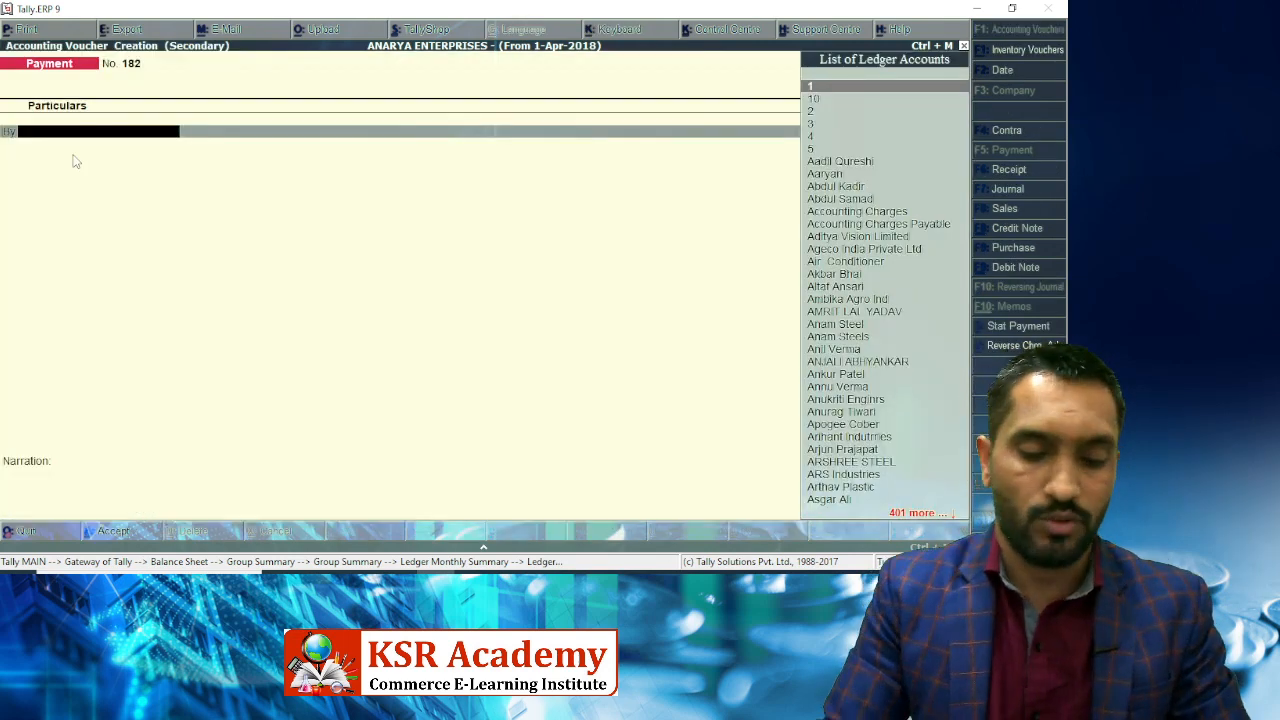
# Make the new voucher a Journal with Interest on Term Loan as the debit ledger.
pyautogui.press('F7')
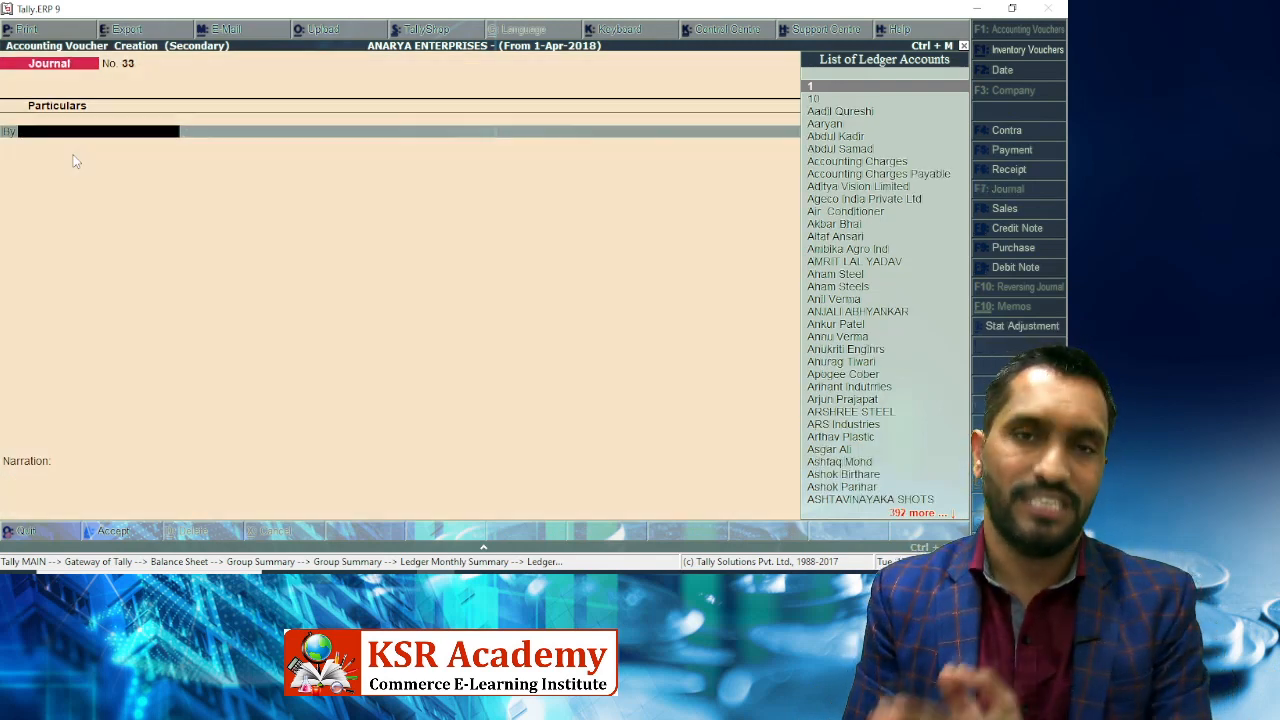
pyautogui.write('Intere')
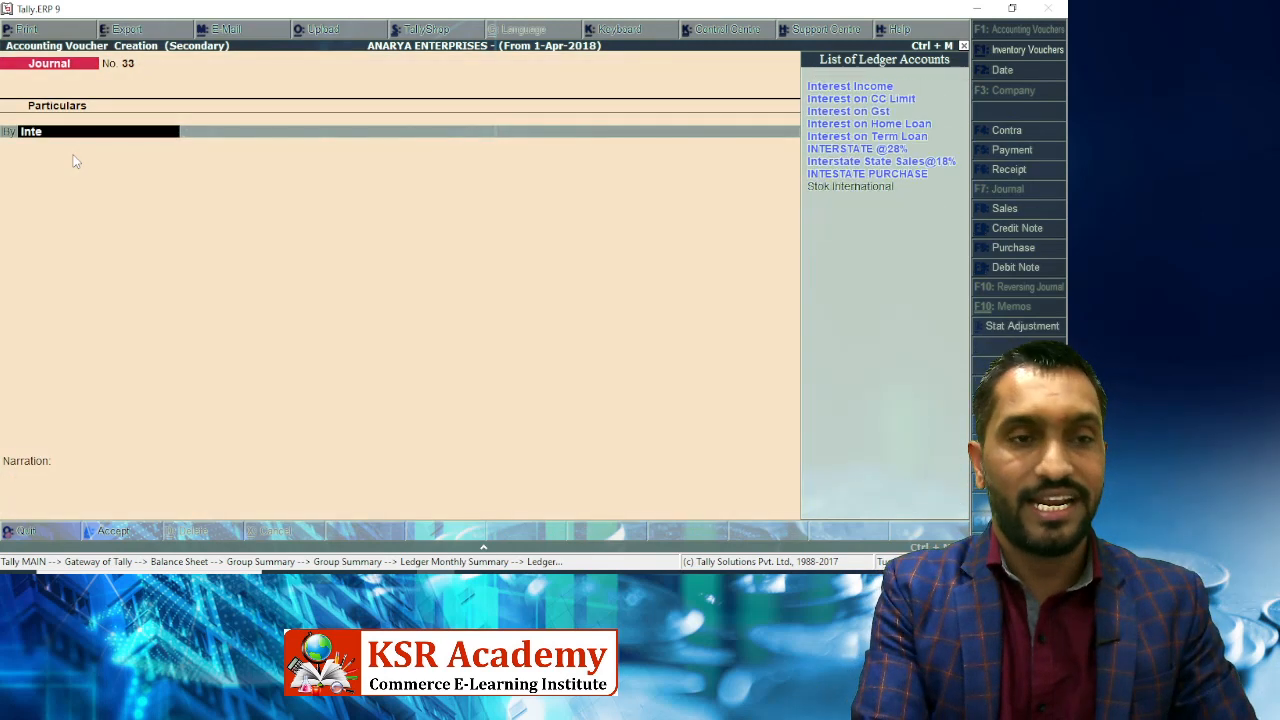
pyautogui.press('Down')
pyautogui.press('Down')
pyautogui.press('Down')
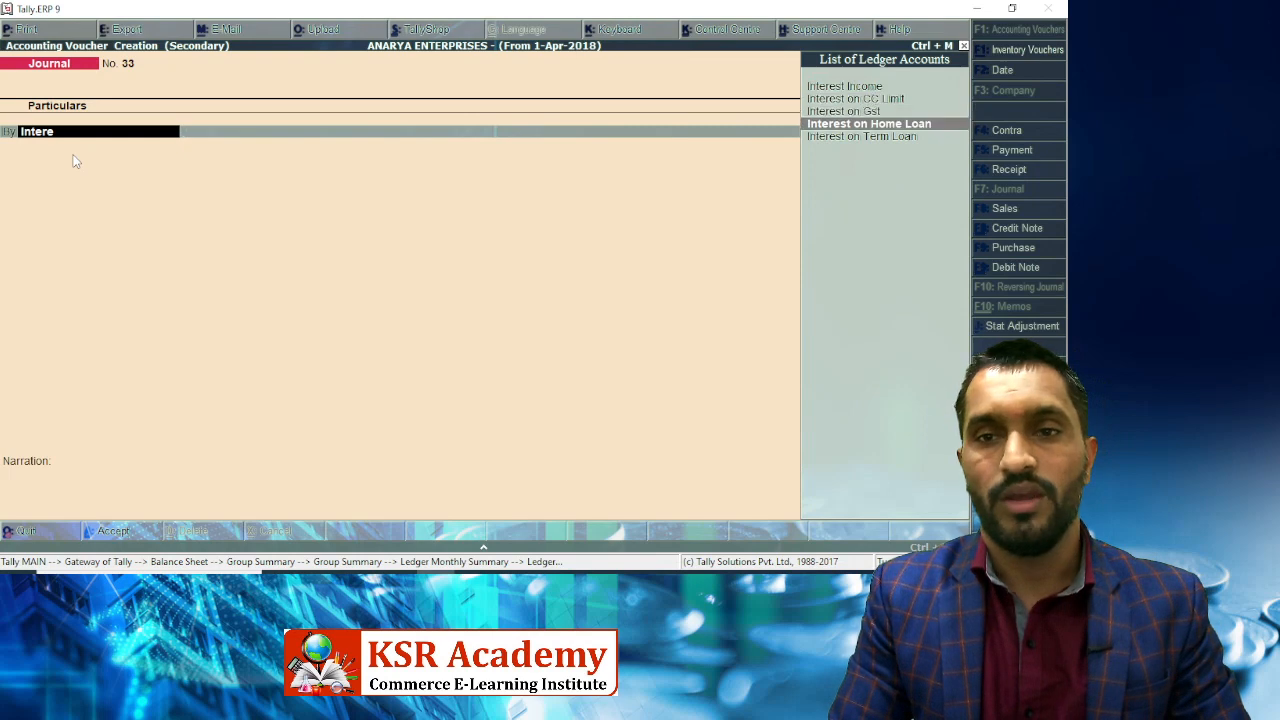
pyautogui.press('Down')
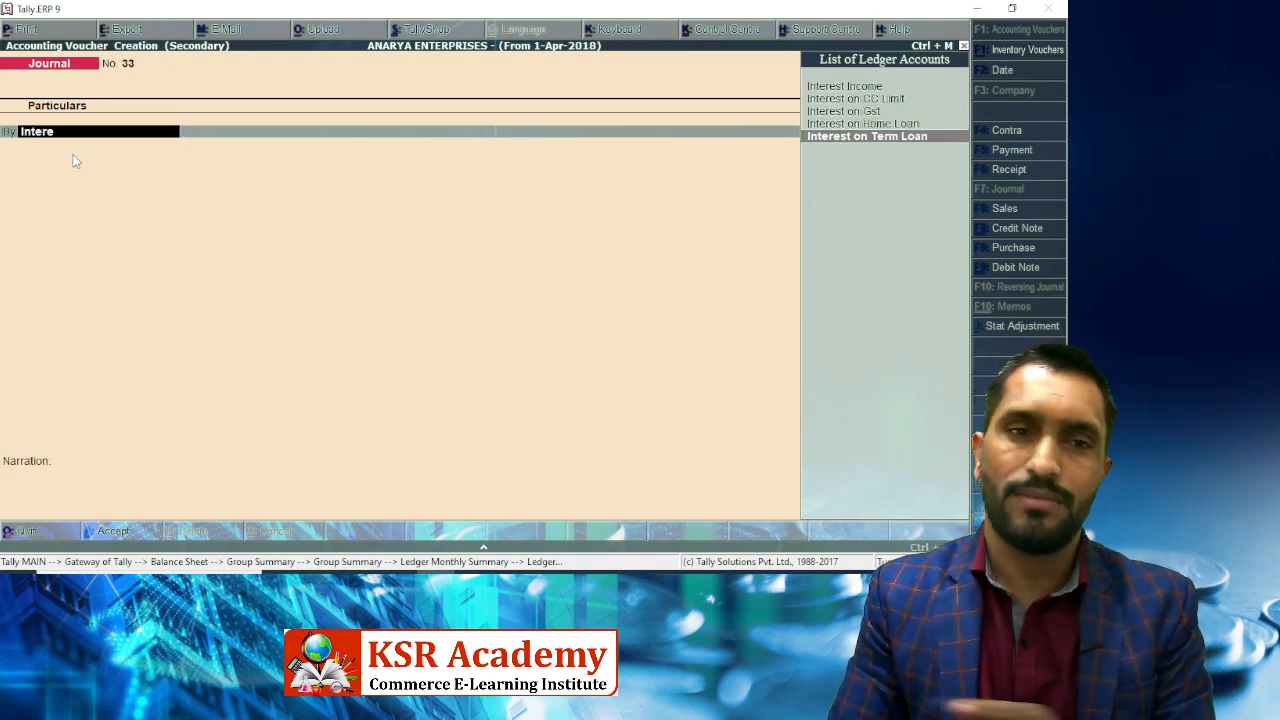
pyautogui.press('Return')
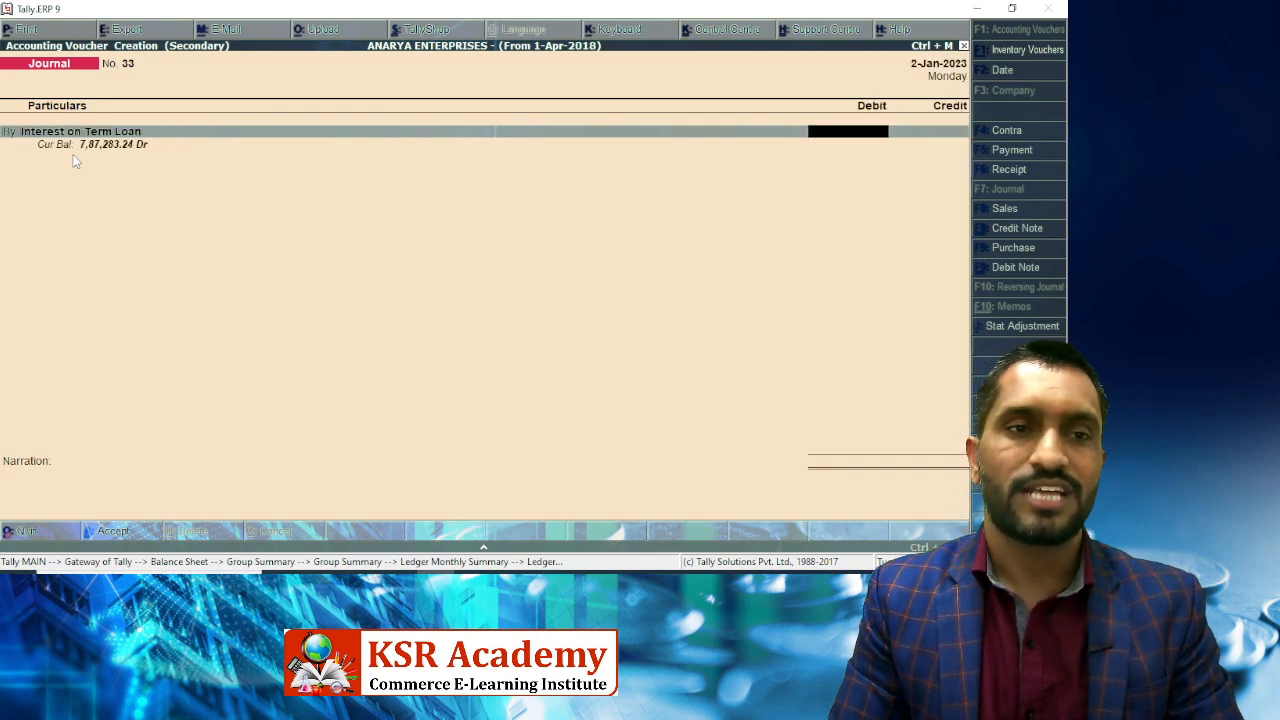
pyautogui.press('BackSpace')
pyautogui.hotkey('ctrl', 'Return')
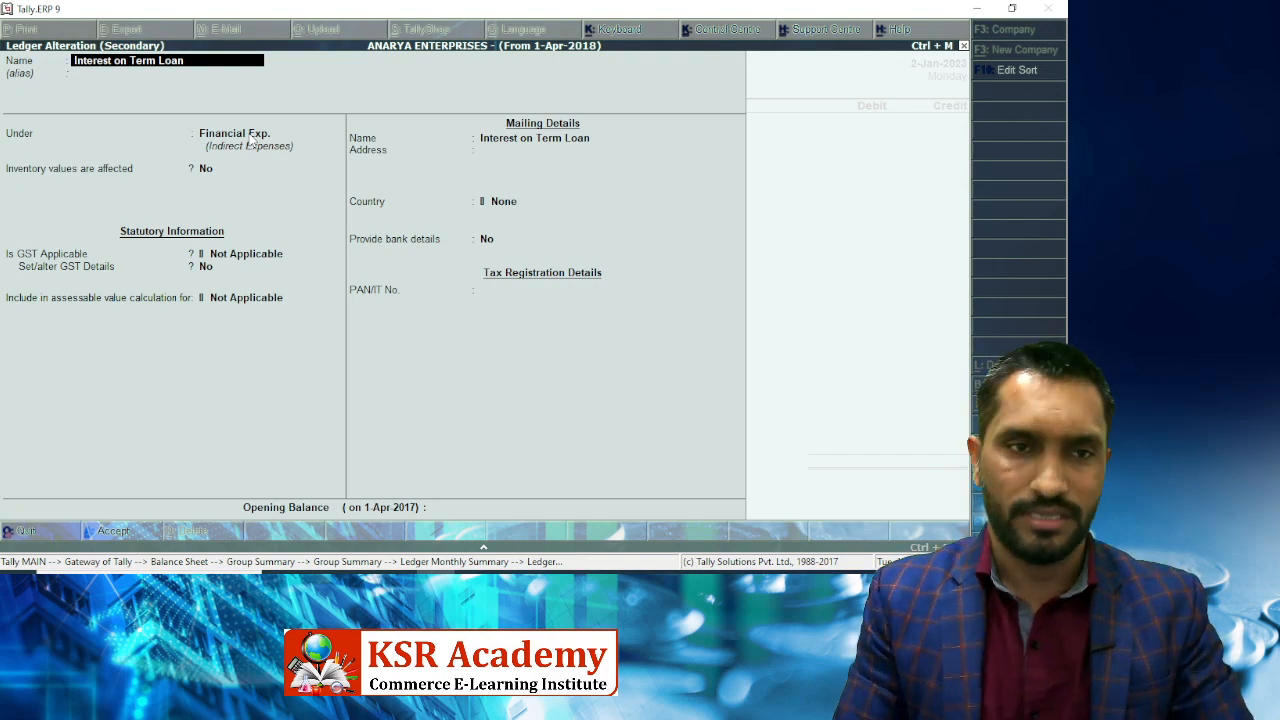
pyautogui.press('Escape')
pyautogui.press('y')
# Debit Interest on Term Loan 26,728 after checking the figure against the notes and schedule.
pyautogui.press('Return')
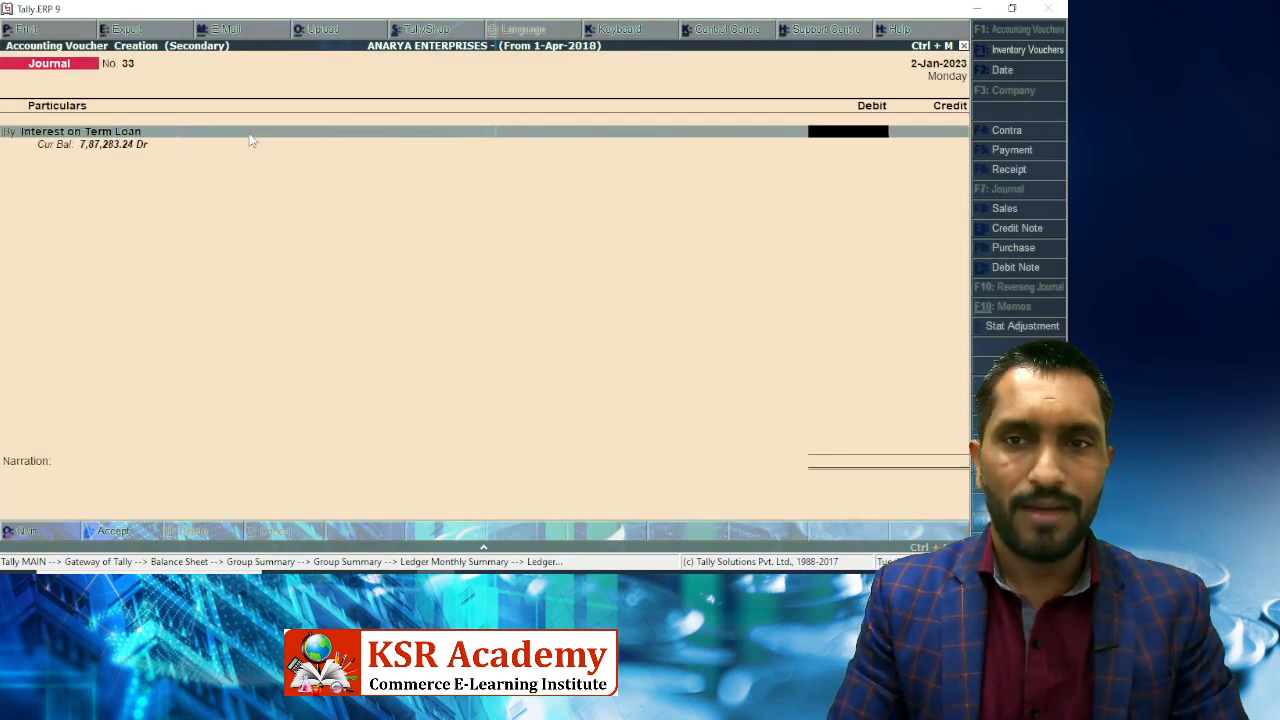
pyautogui.hotkey('alt', 'Tab')
pyautogui.hotkey('alt', 'Tab')
pyautogui.press('Tab')
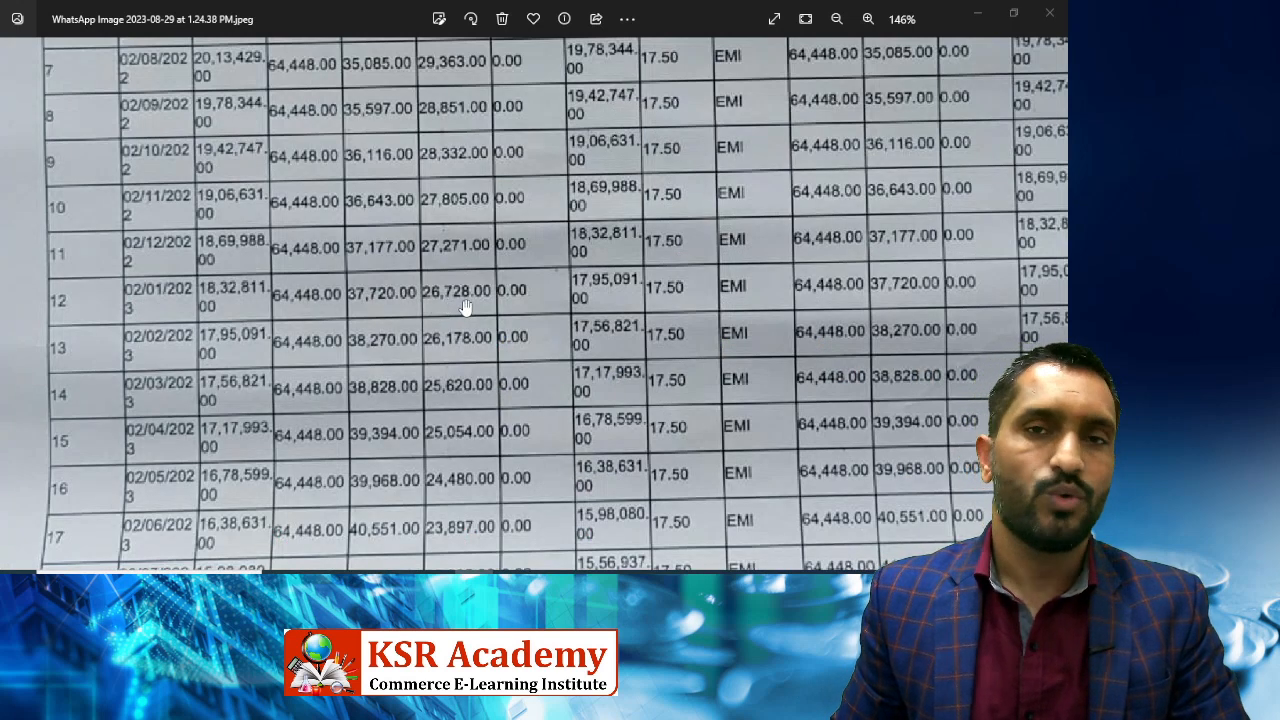
pyautogui.hotkey('alt', 'Tab')
pyautogui.hotkey('alt', 'Tab')
pyautogui.press('Tab')
pyautogui.press('Tab')
pyautogui.press('Tab')
pyautogui.press('Tab')
pyautogui.press('Tab')
pyautogui.press('Tab')
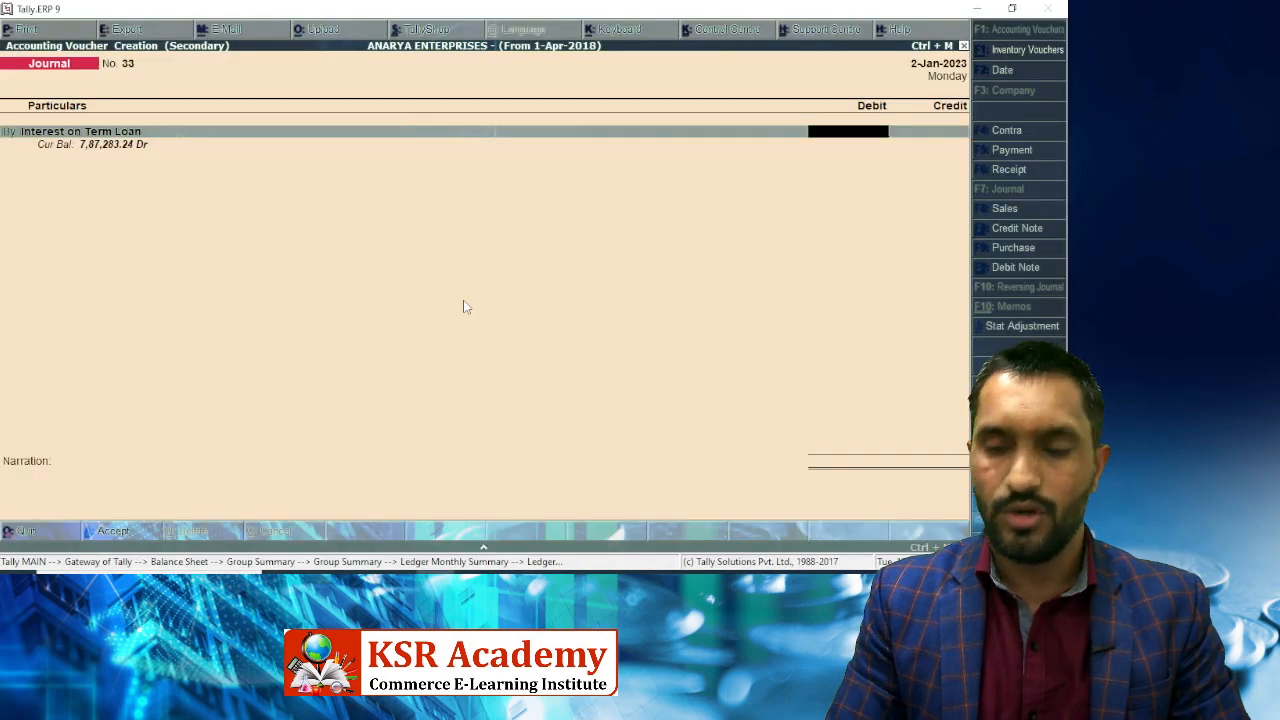
pyautogui.write('26728')
pyautogui.press('Return')
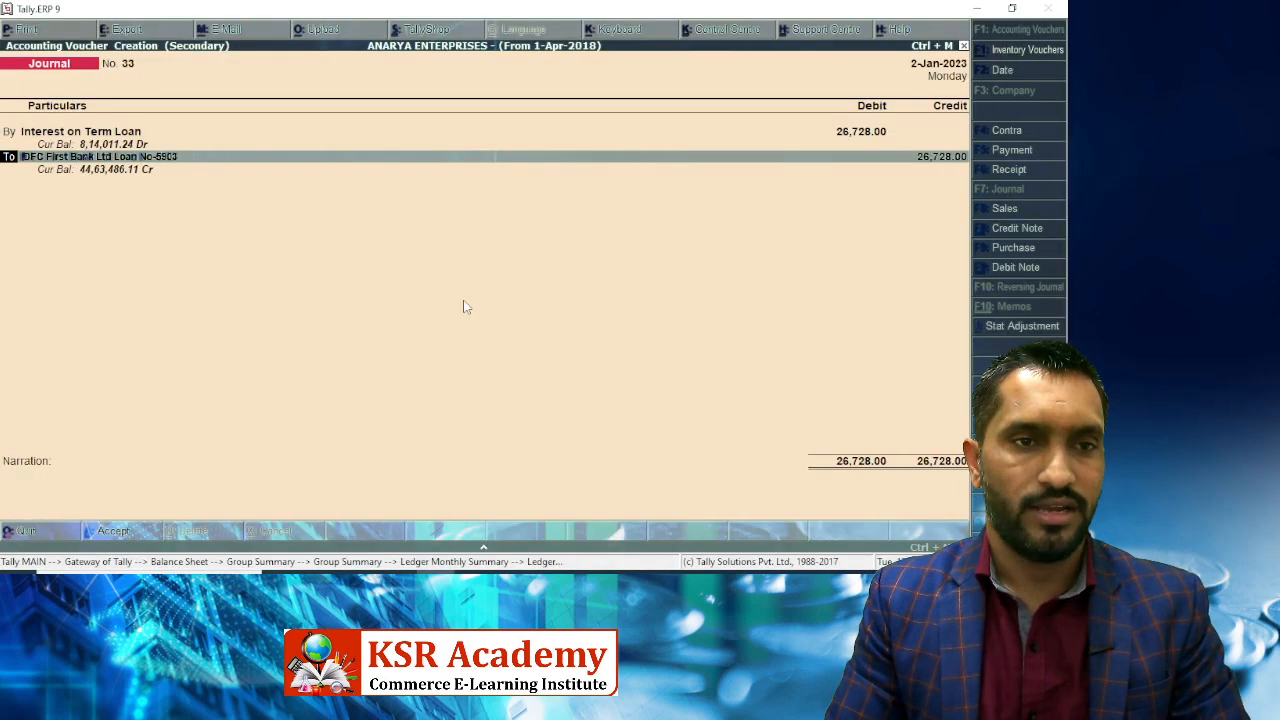
# Credit Bajaj Finance Ltd, save Journal No. 33, and return to the monthly summary.
pyautogui.write('Baja')
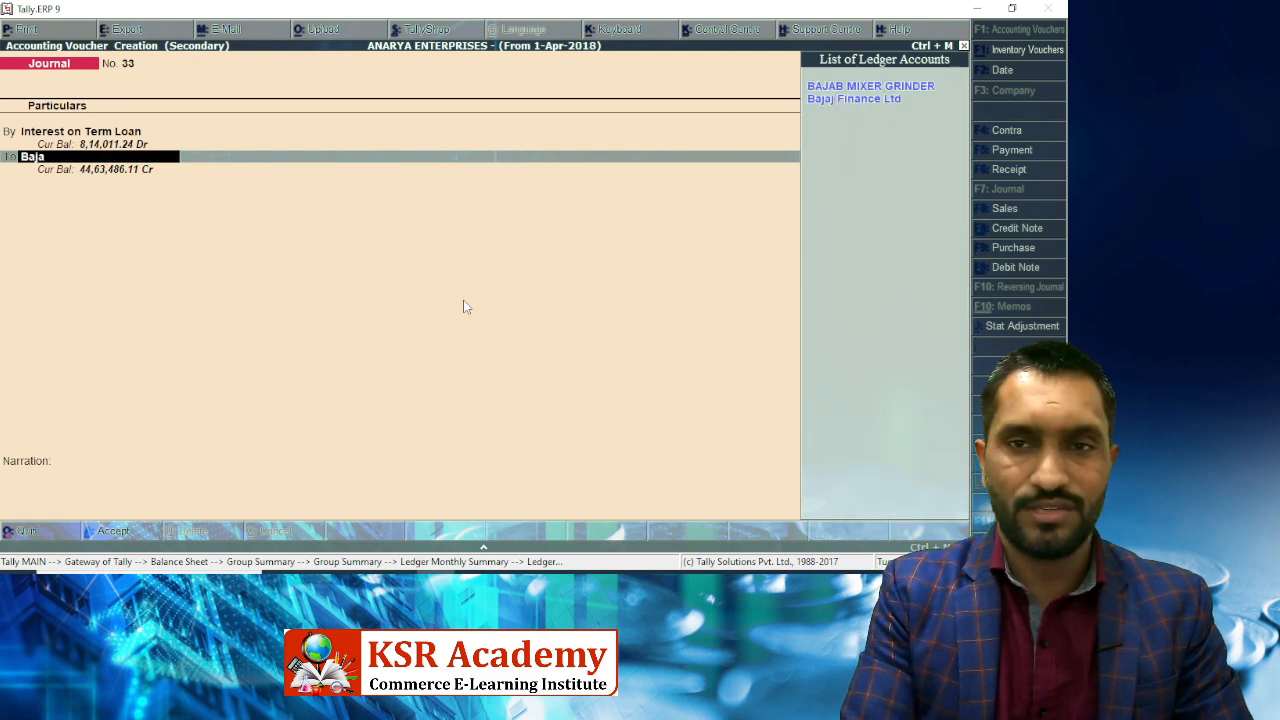
pyautogui.press('Return')
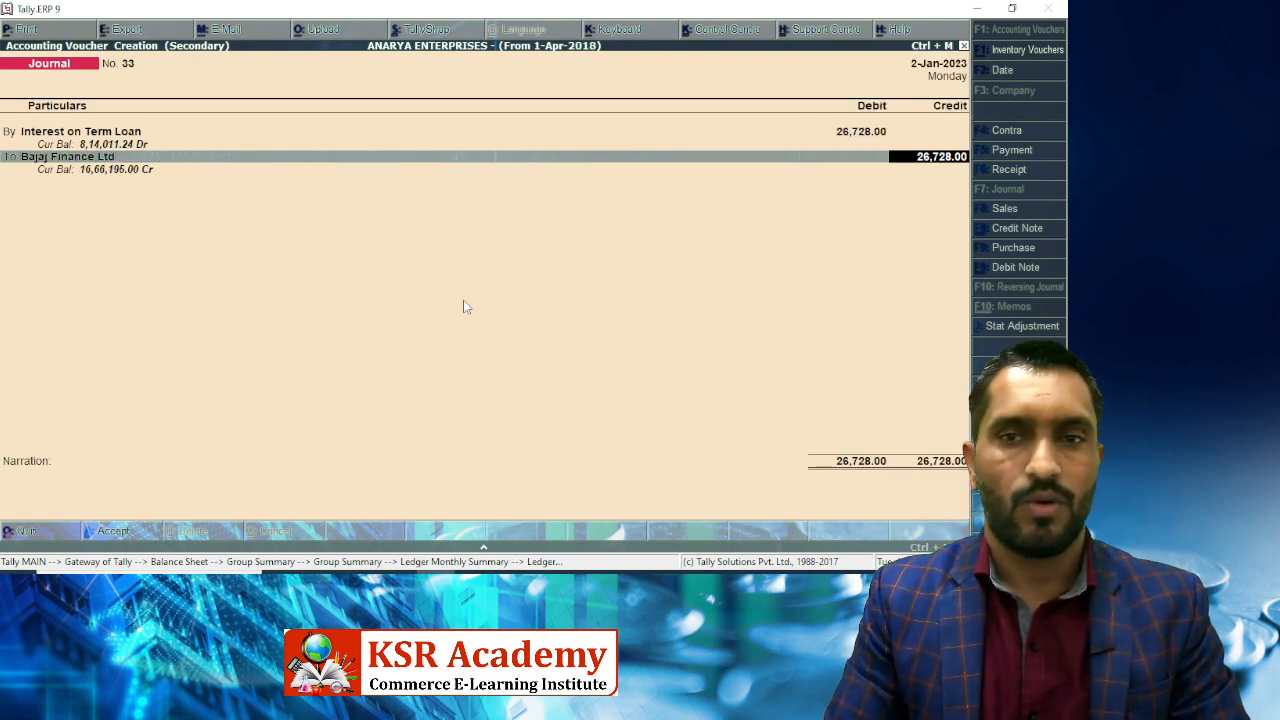
pyautogui.press('Return')
pyautogui.press('Return')
pyautogui.press('Return')
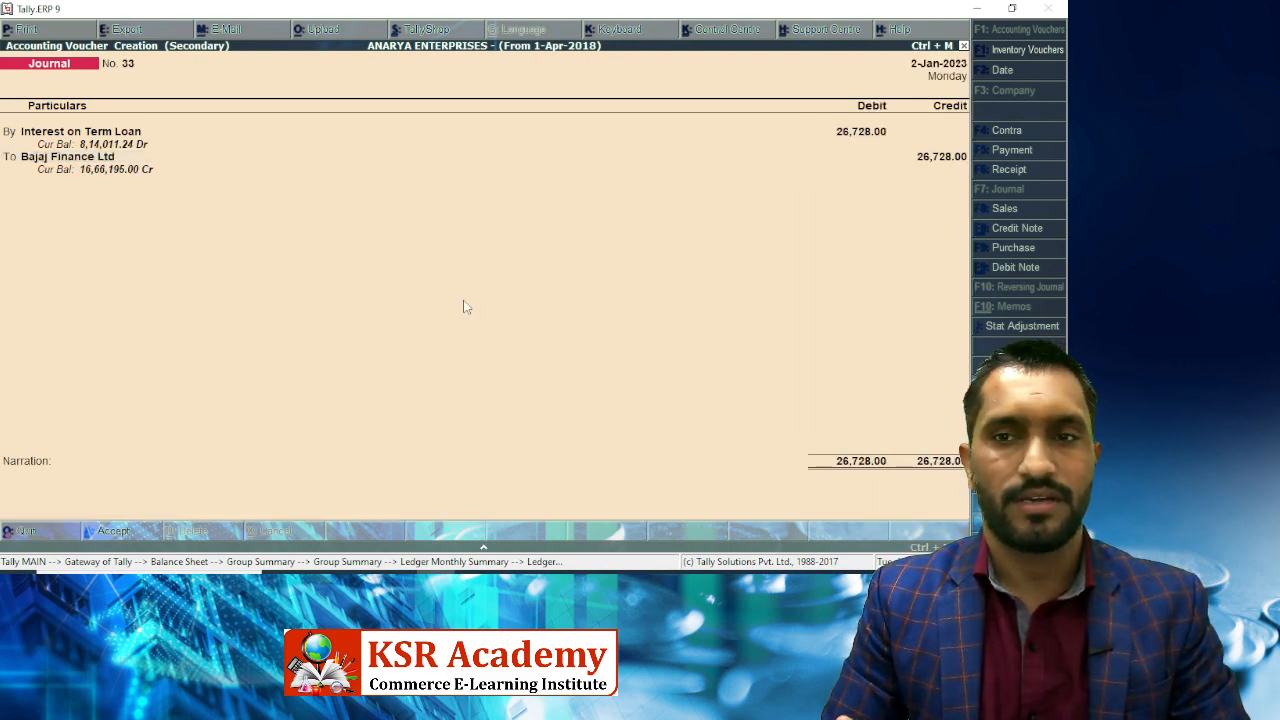
pyautogui.press('Return')
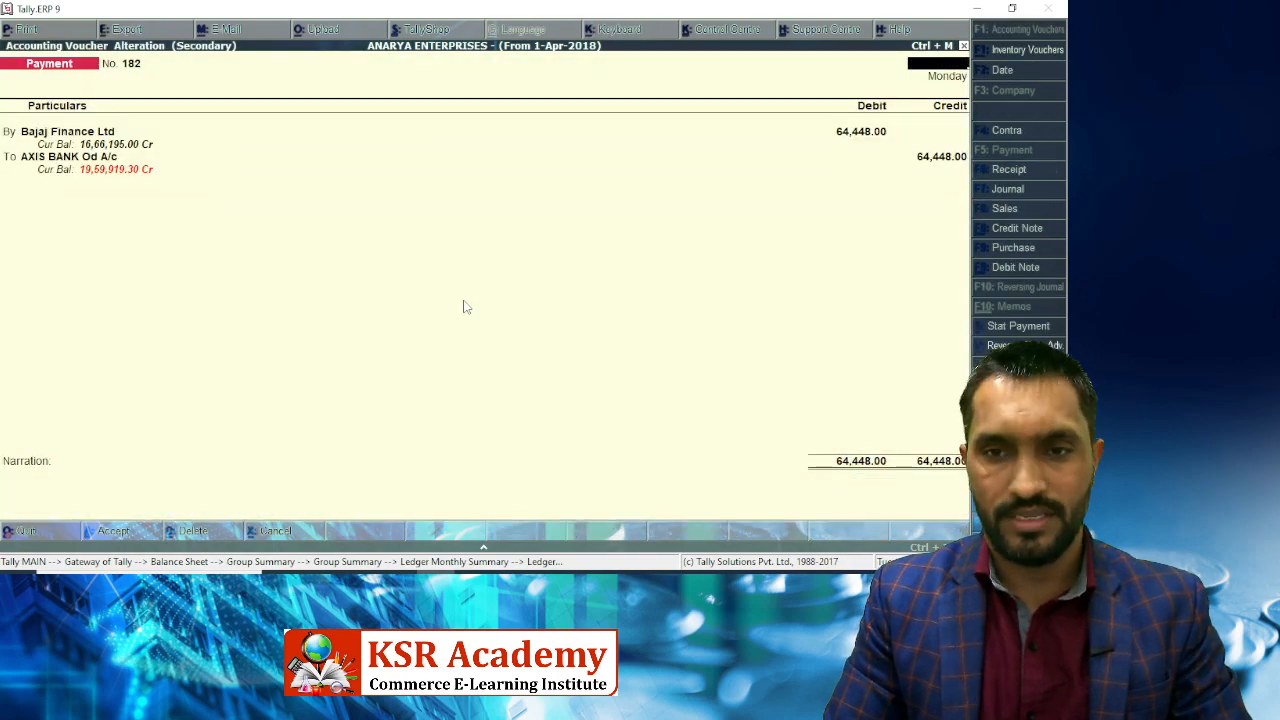
pyautogui.press('Escape')
pyautogui.press('y')
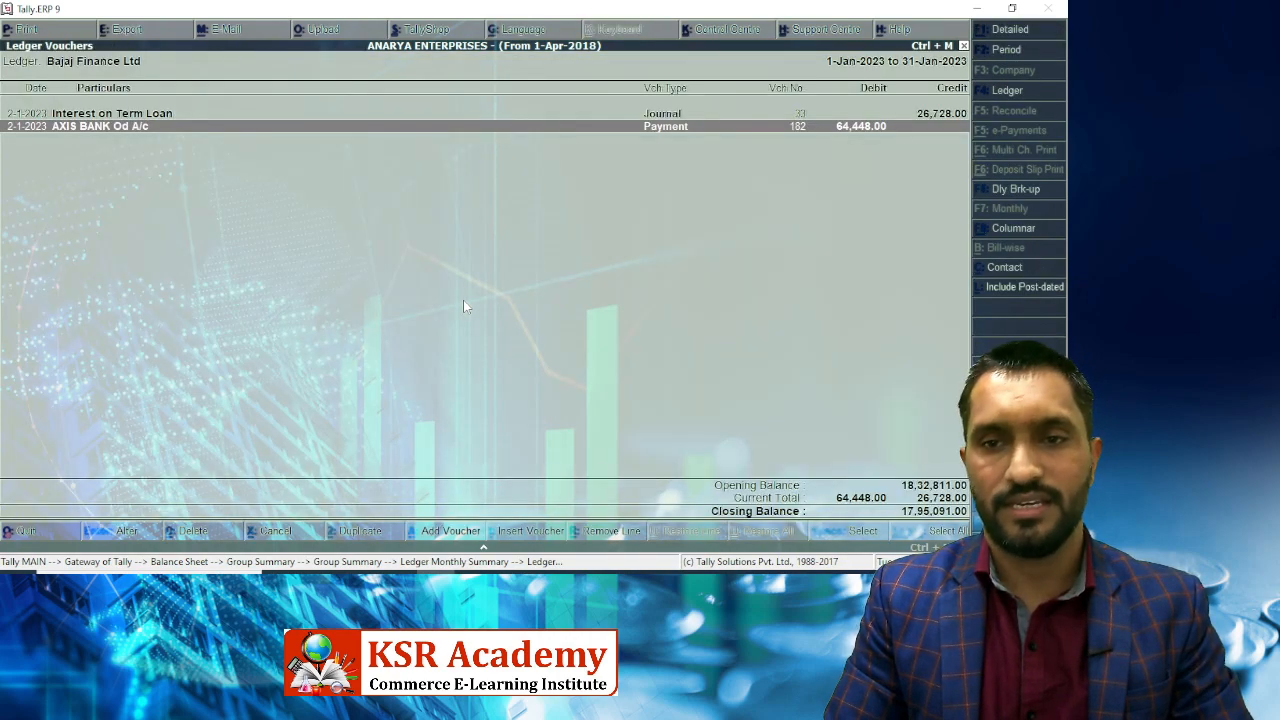
pyautogui.press('Escape')
# Open February's vouchers and start a Journal debiting Interest on Term Loan.
pyautogui.press('Up')
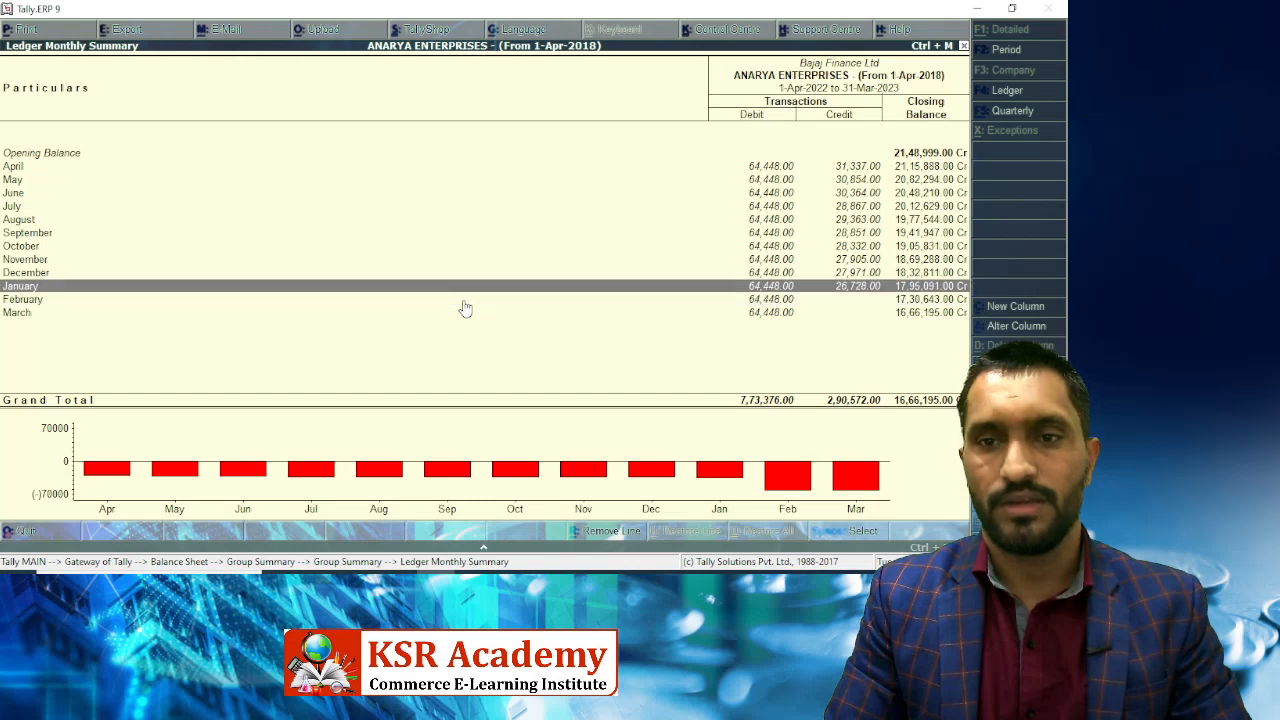
pyautogui.press('Down')
pyautogui.press('Up')
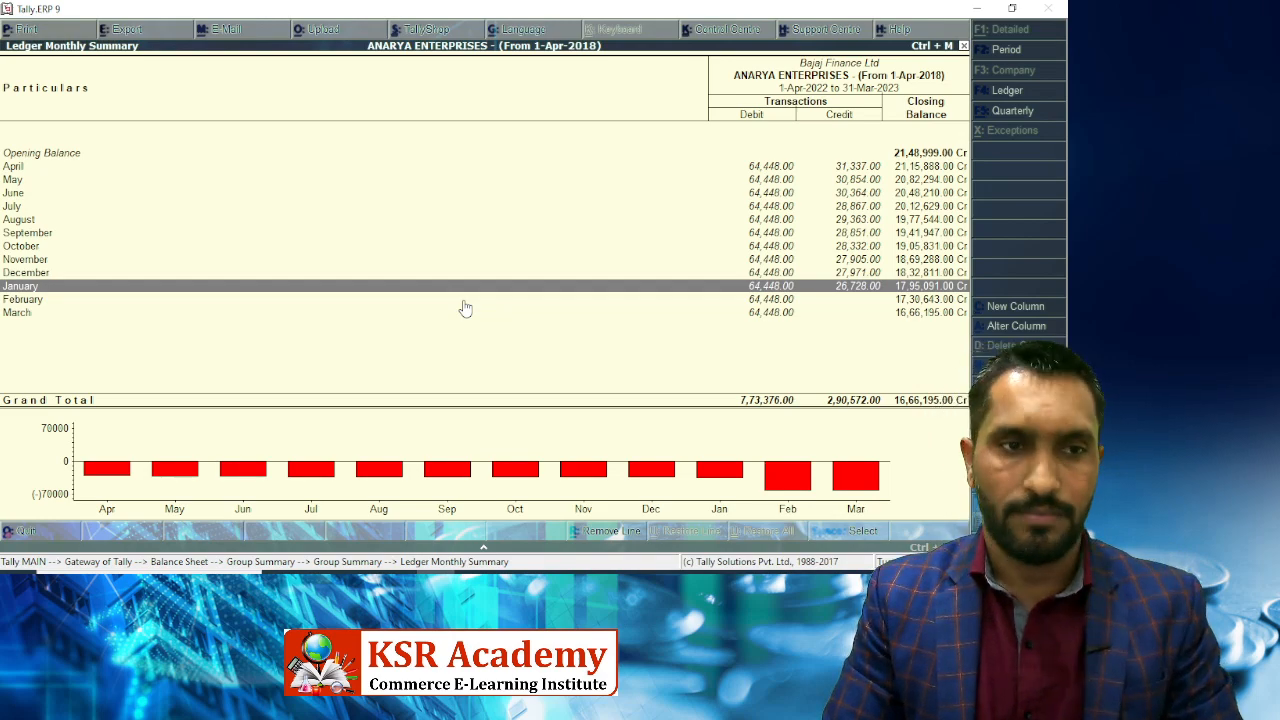
pyautogui.press('Down')
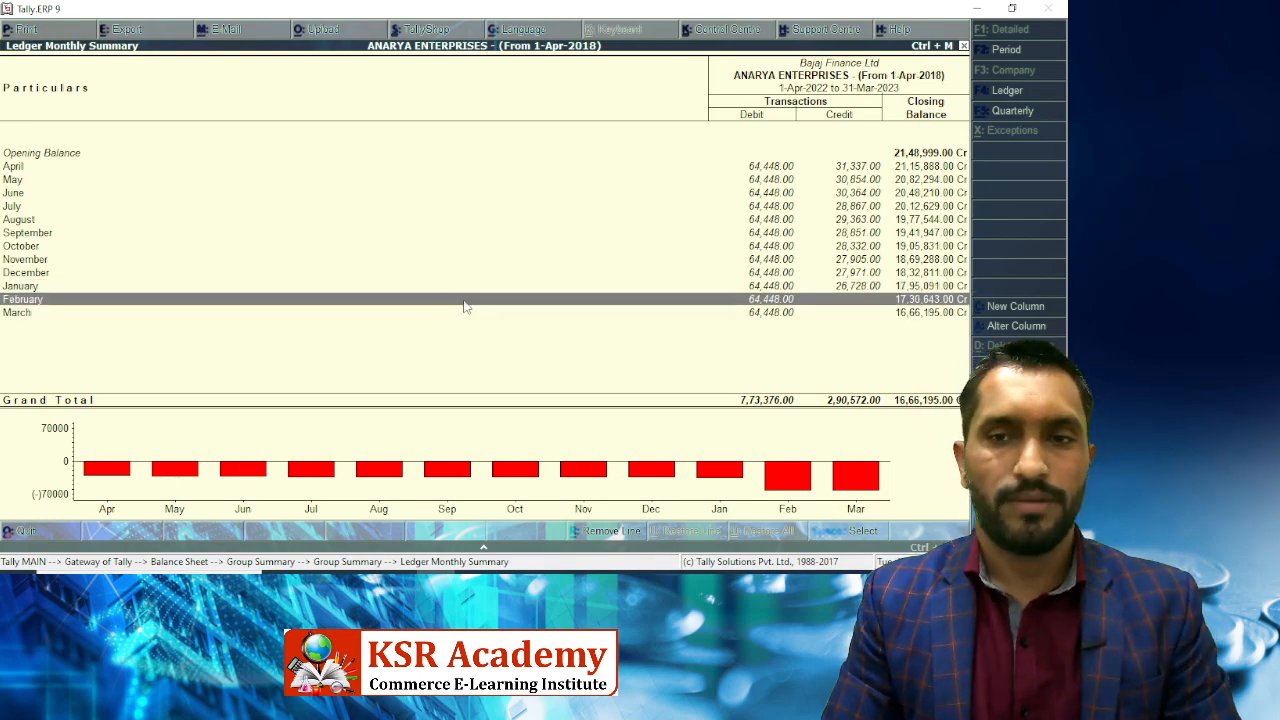
pyautogui.press('Return')
pyautogui.hotkey('alt', 'a')
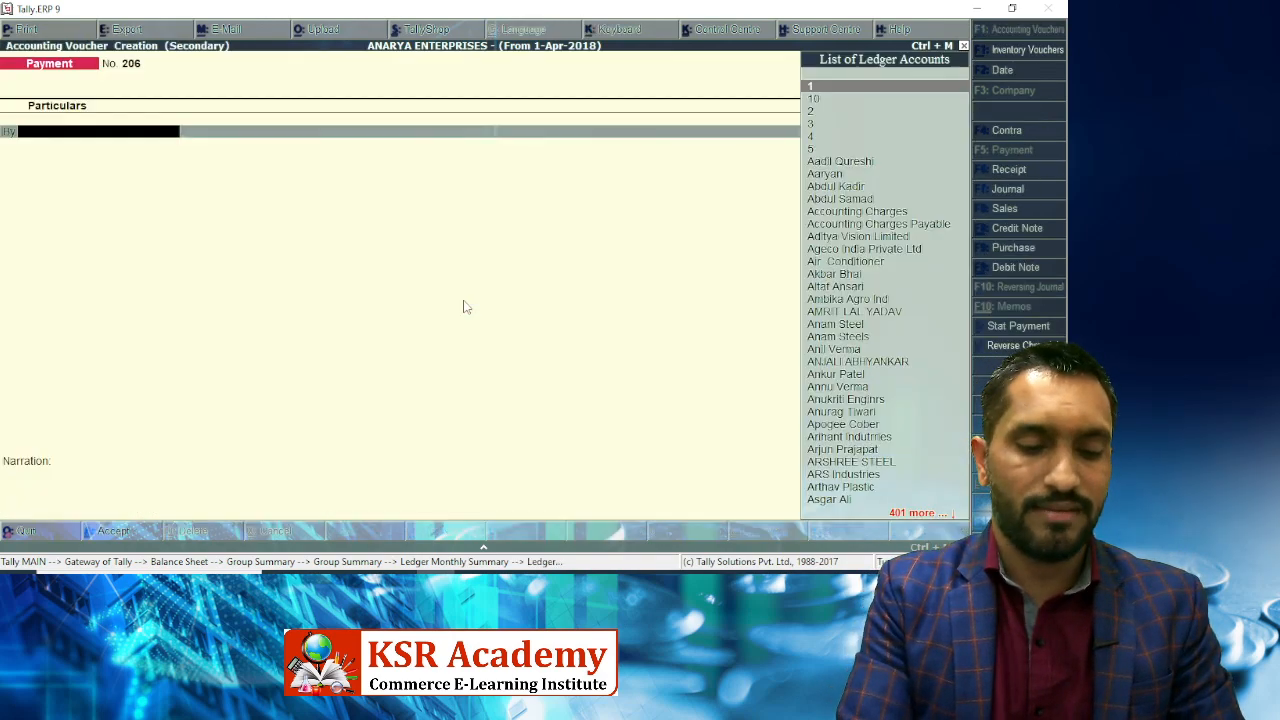
pyautogui.press('F7')
pyautogui.write('Intere')
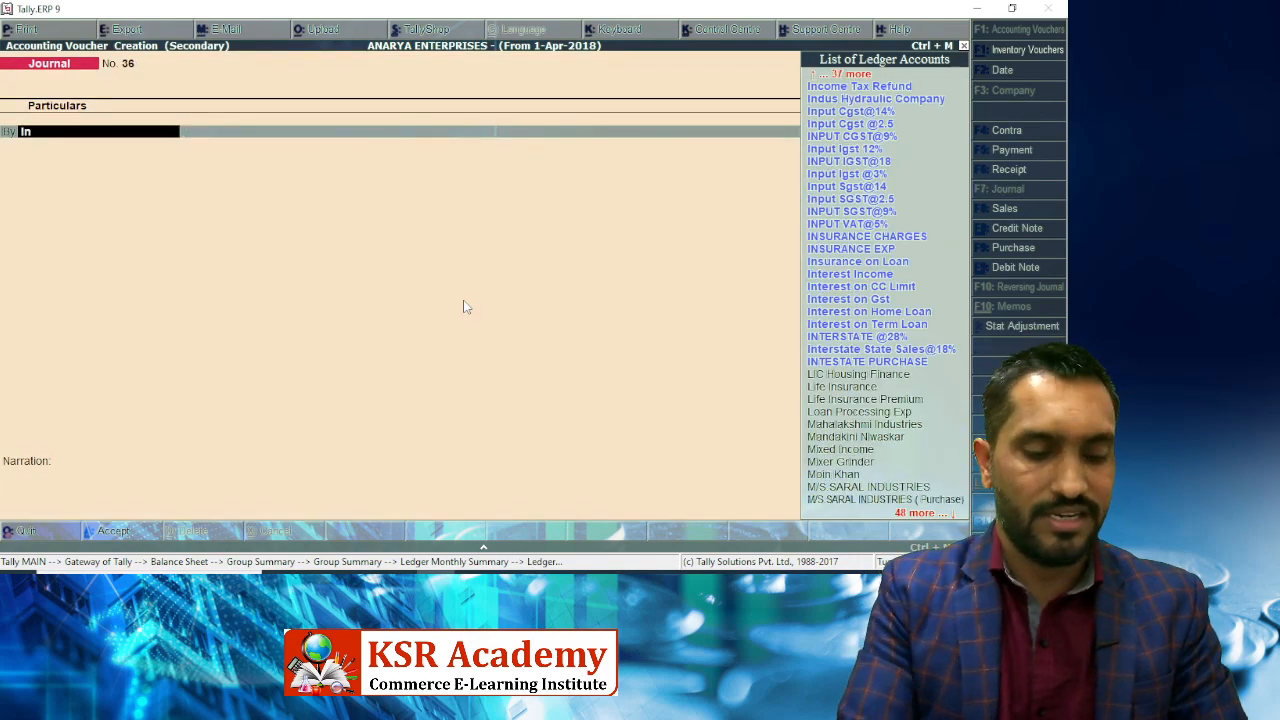
pyautogui.press('Down')
pyautogui.press('Down')
pyautogui.press('Down')
pyautogui.press('Down')
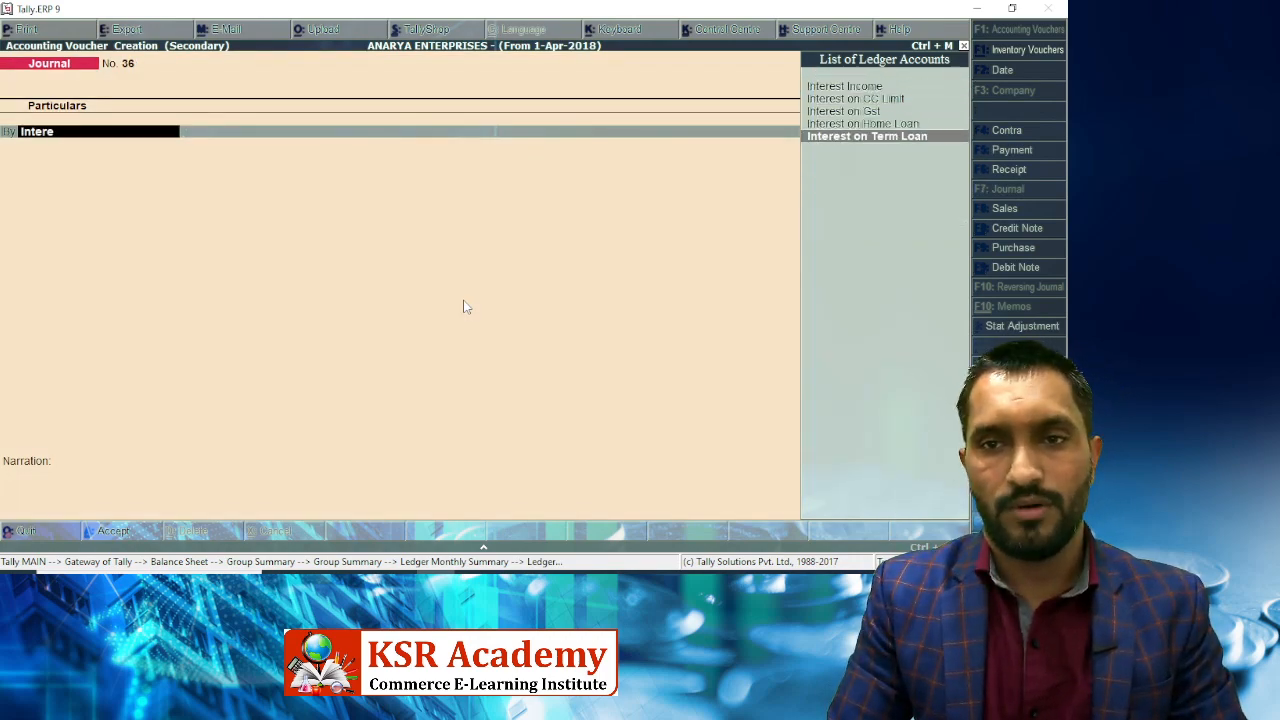
pyautogui.press('Return')
# Debit 26,178 per the loan certificate, credit Bajaj Finance Ltd and save Journal No. 36.
pyautogui.hotkey('alt', 'Tab')
pyautogui.hotkey('alt', 'Tab')
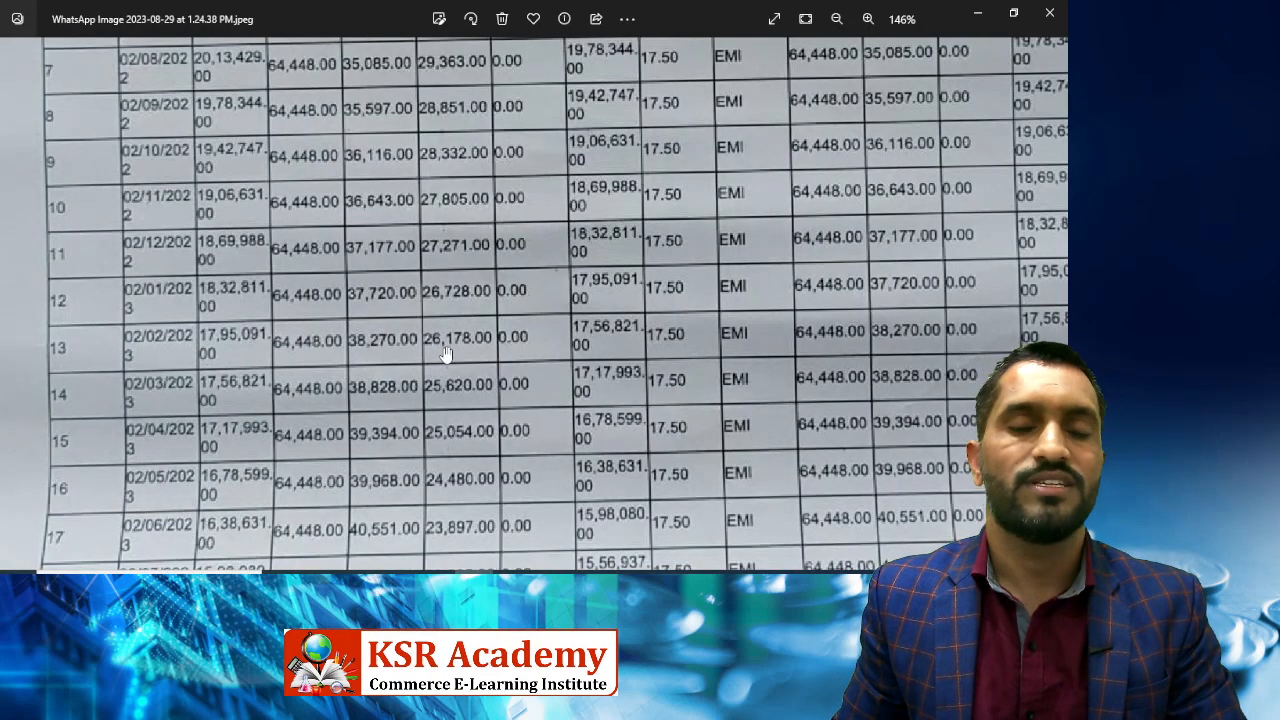
pyautogui.hotkey('alt', 'Tab')
pyautogui.write('26,1')
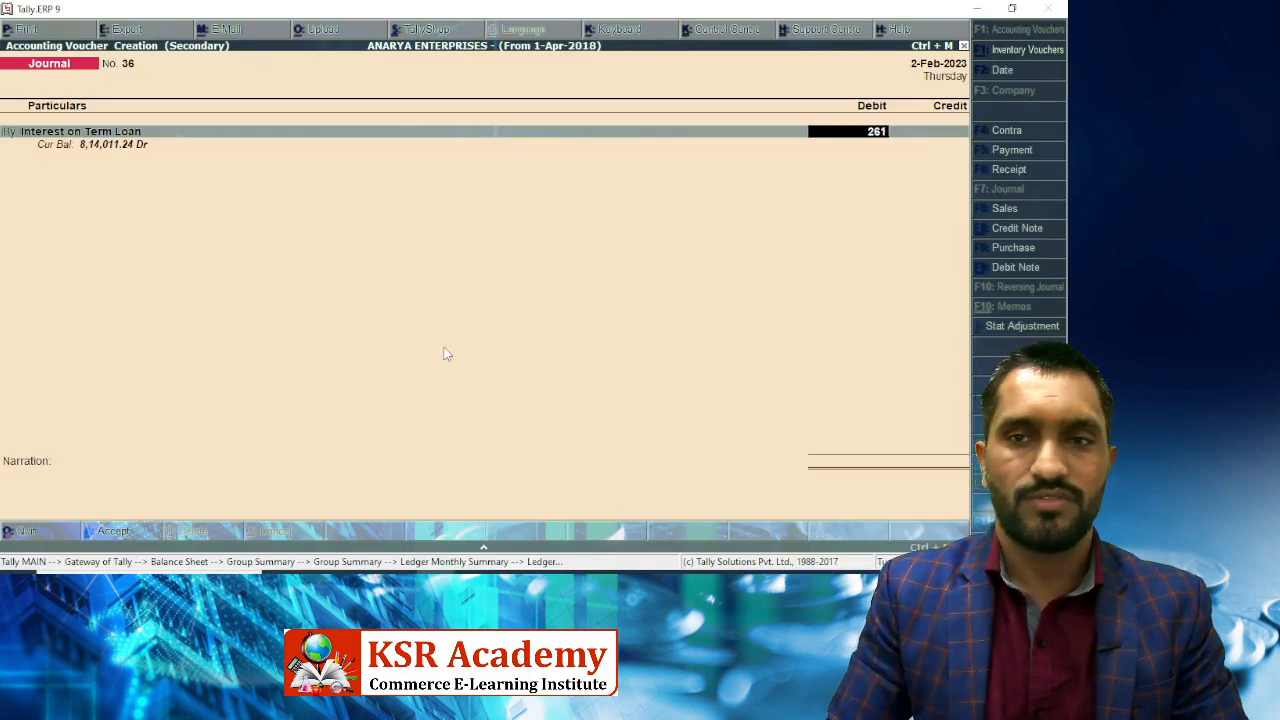
pyautogui.write('78')
pyautogui.press('Return')
pyautogui.press('Return')
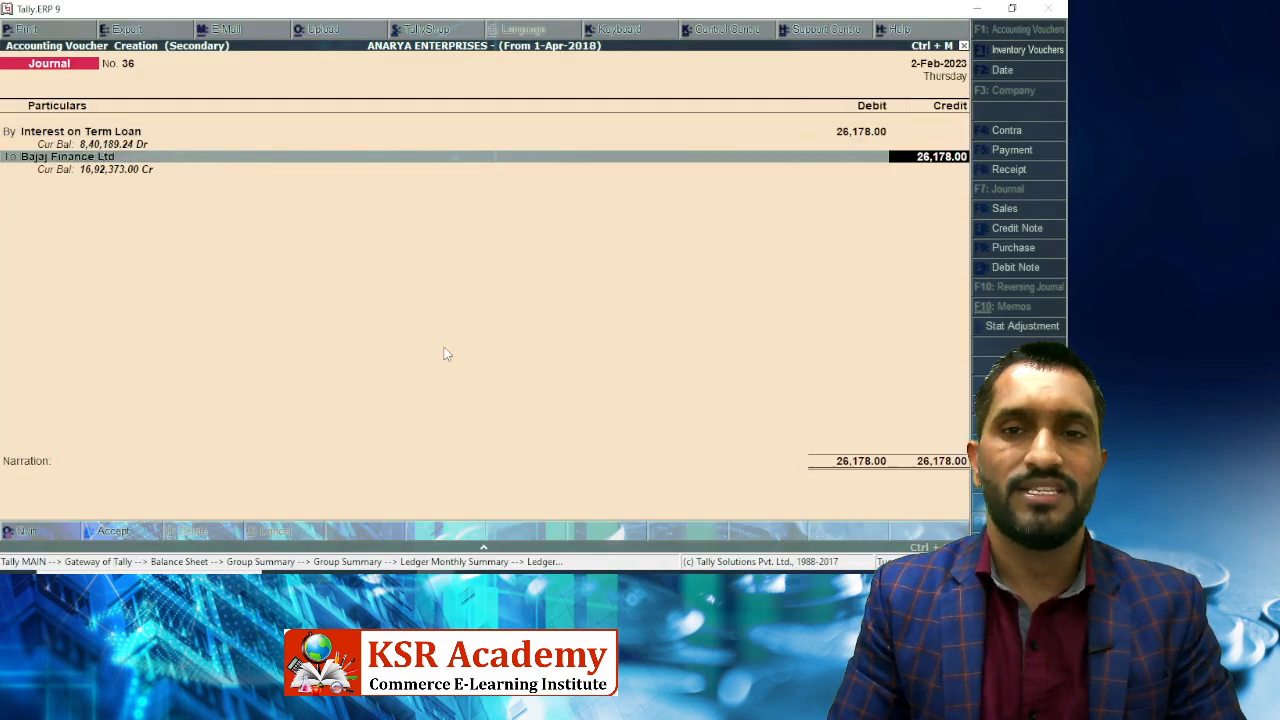
pyautogui.press('Return')
pyautogui.press('Return')
pyautogui.press('Return')
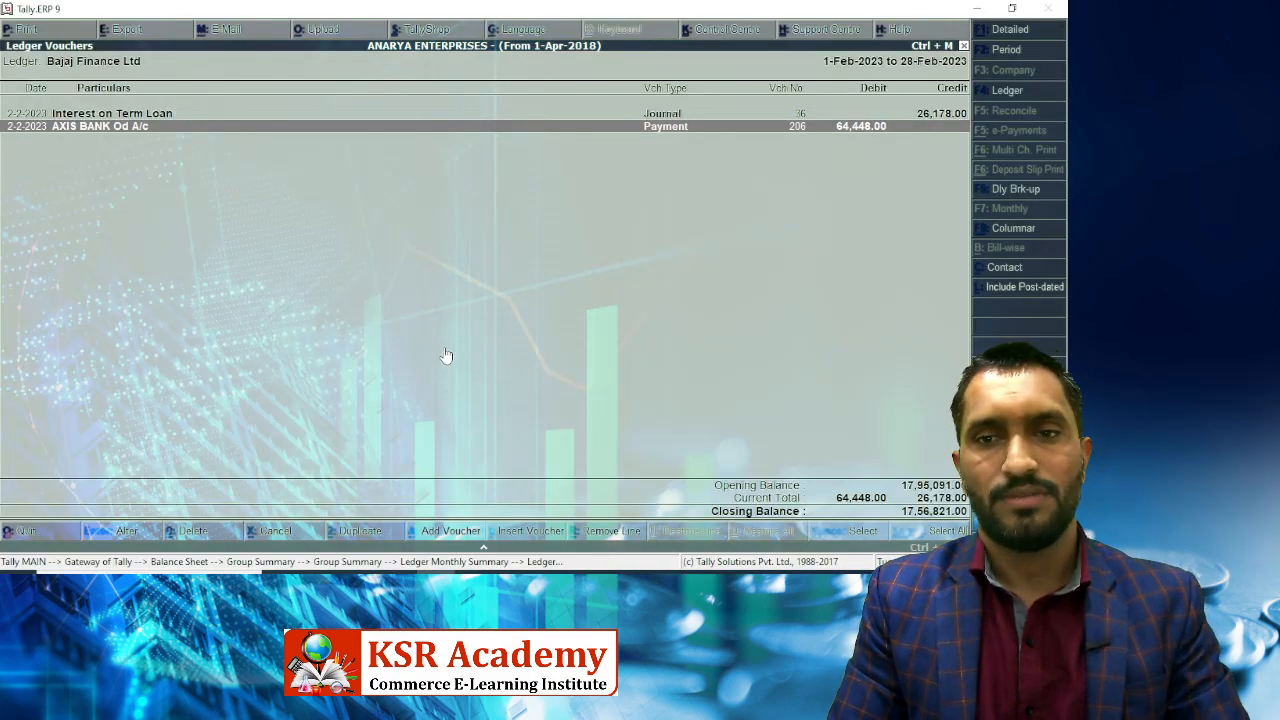
pyautogui.press('Escape')
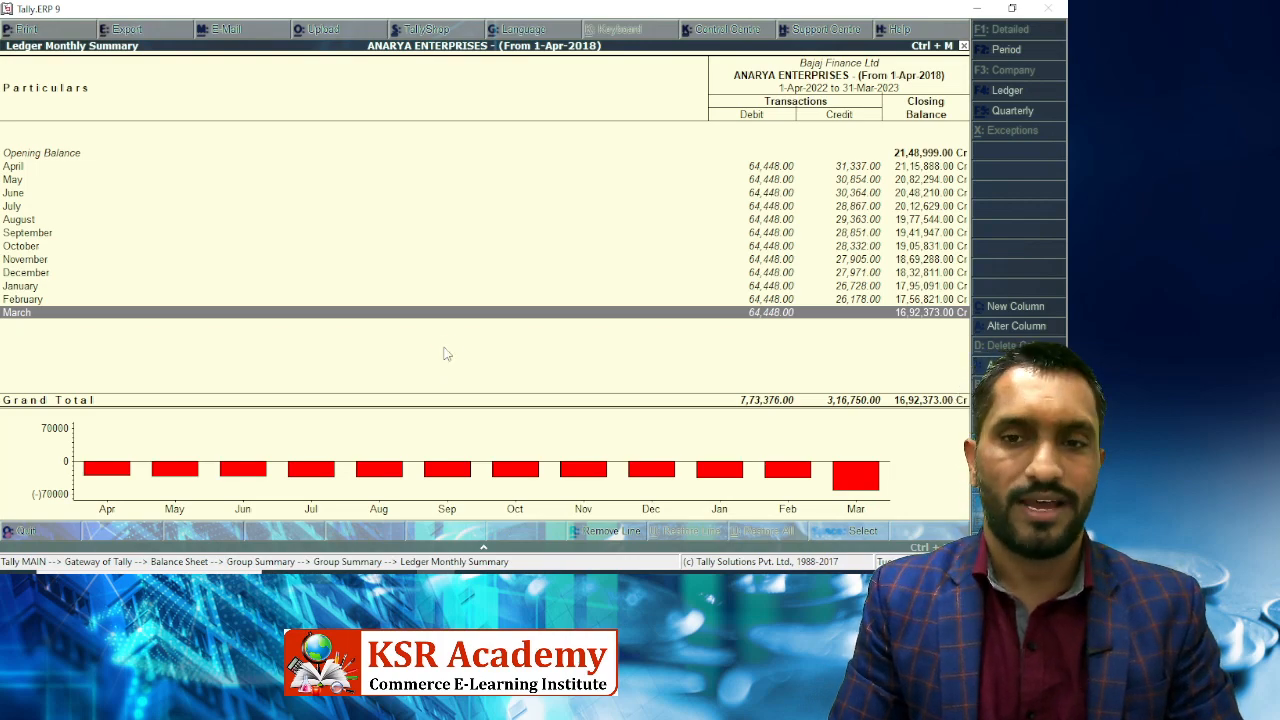
# Open March's vouchers and start a Journal debiting Interest on Term Loan.
pyautogui.press('Return')
pyautogui.hotkey('alt', 'a')
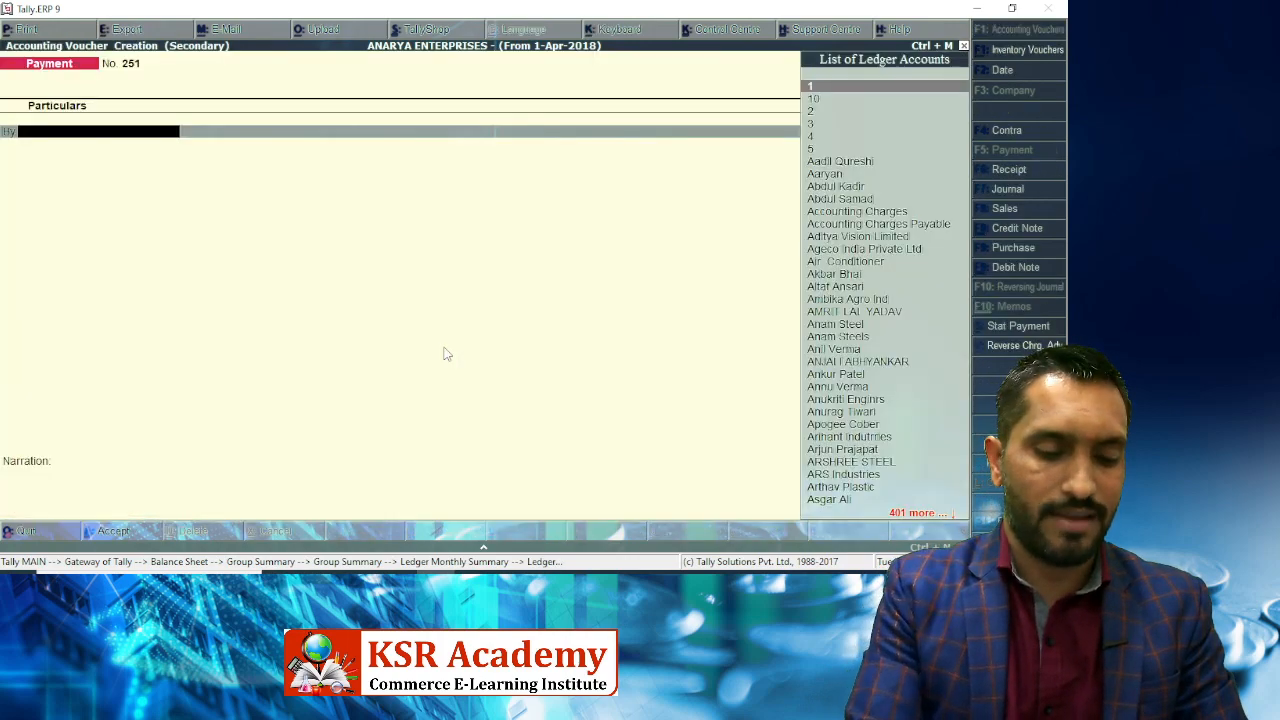
pyautogui.press('F7')
pyautogui.write('Intere')
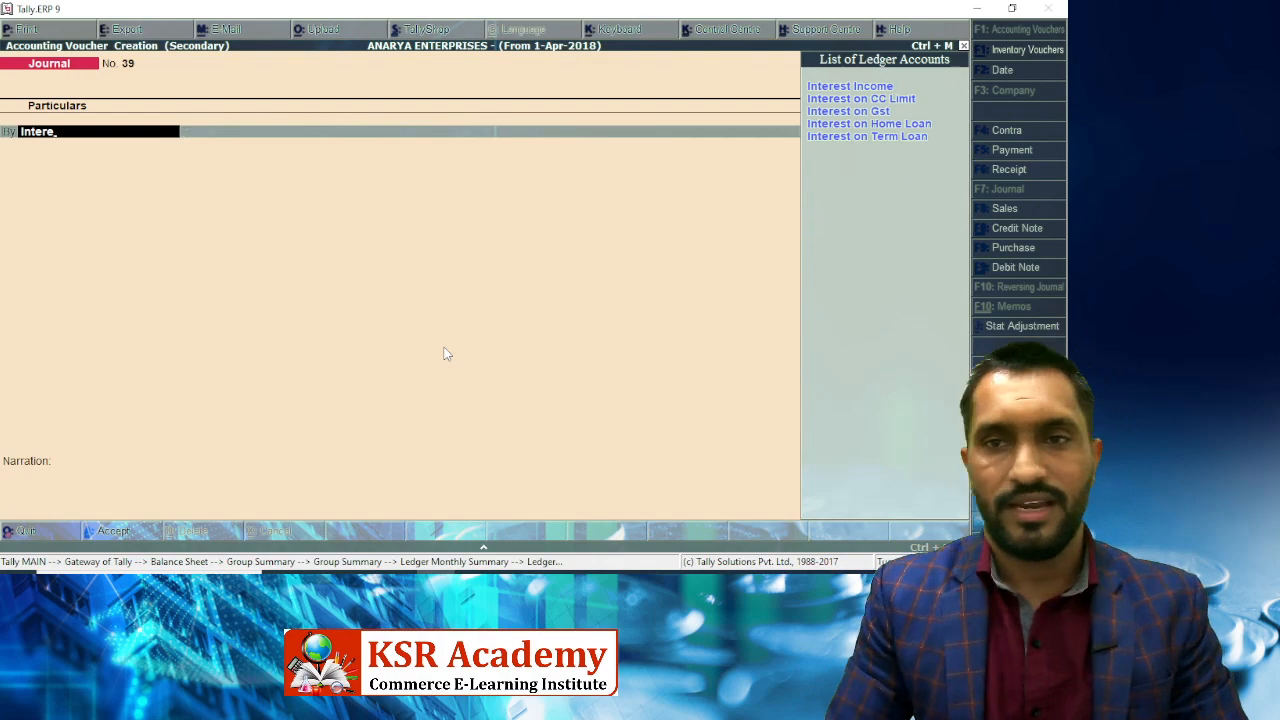
pyautogui.press('Down')
pyautogui.press('Down')
pyautogui.press('Down')
pyautogui.press('Down')
pyautogui.press('Return')
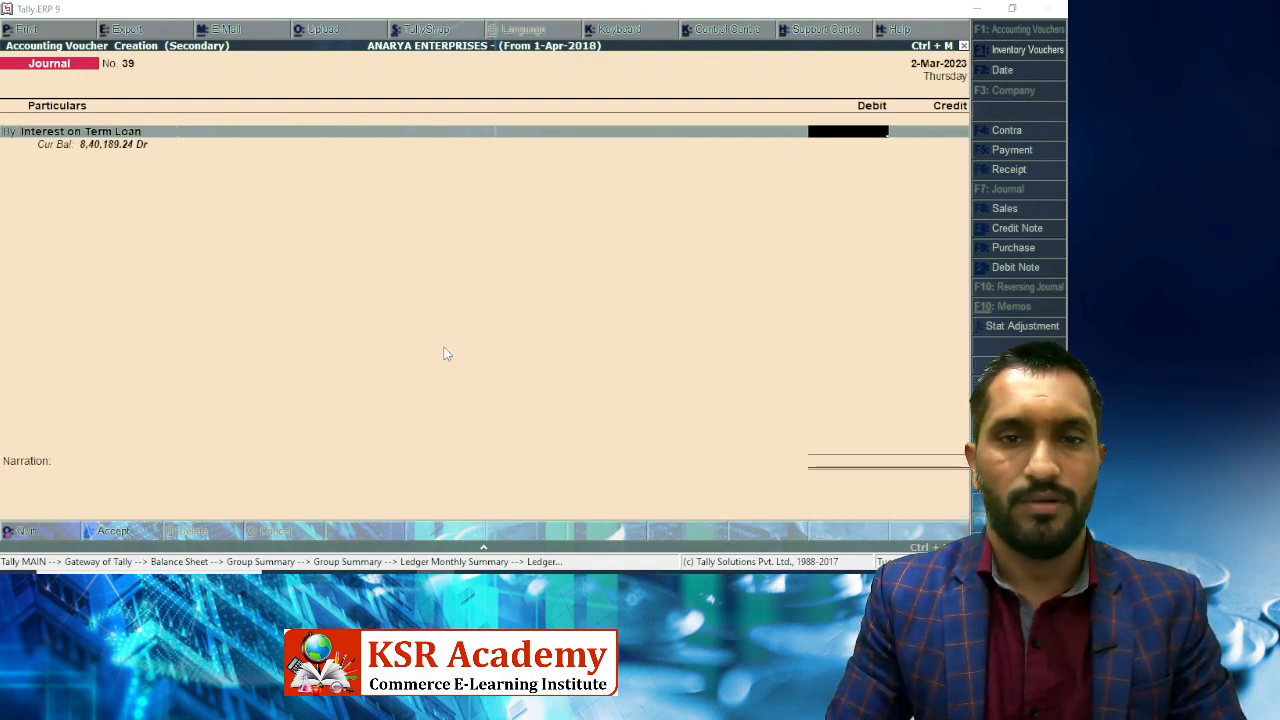
# Debit 25,620 per the loan certificate, credit Bajaj Finance Ltd and save Journal No. 39.
pyautogui.hotkey('alt', 'Tab')
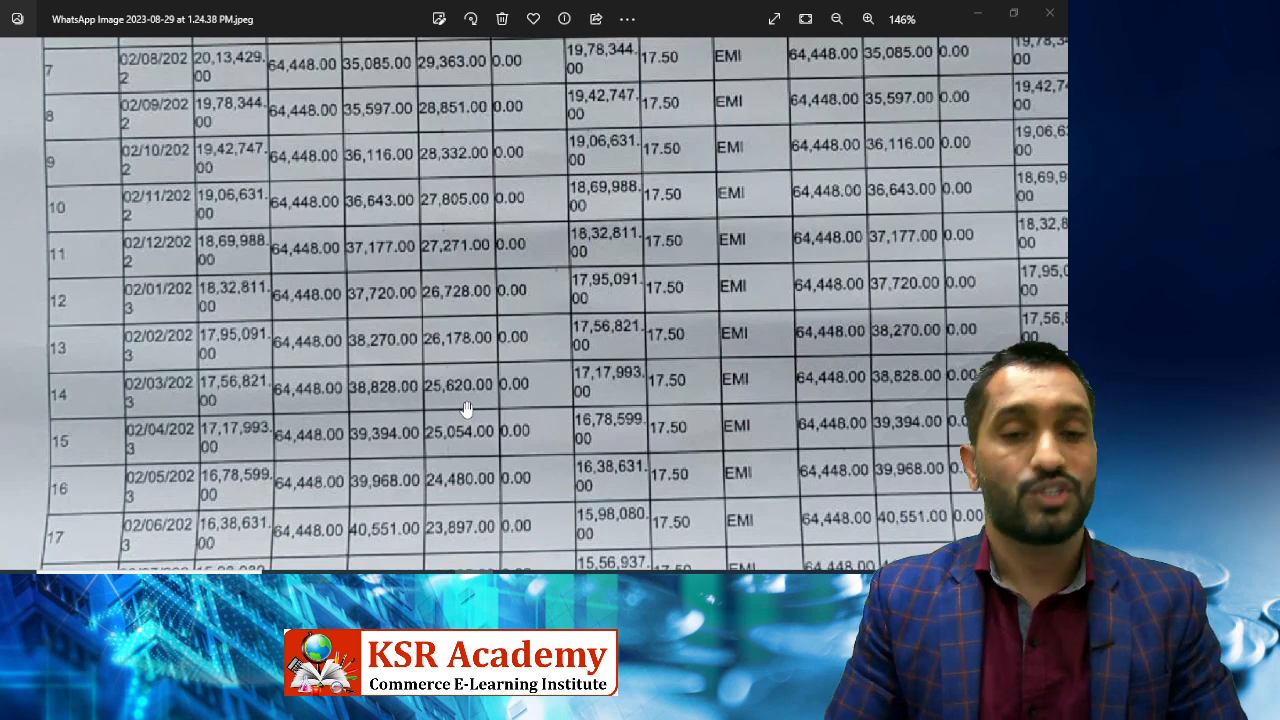
pyautogui.hotkey('alt', 'Tab')
pyautogui.write('25,620')
pyautogui.press('Return')
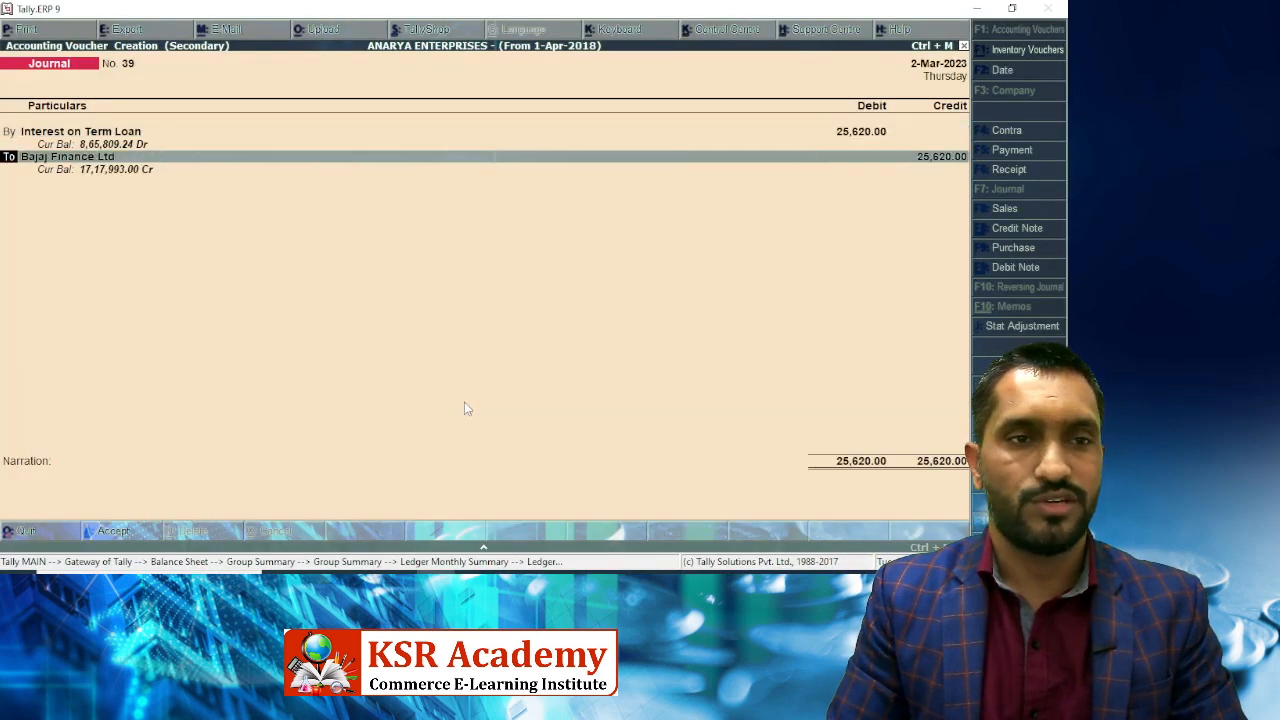
pyautogui.press('Return')
pyautogui.hotkey('ctrl', 'a')
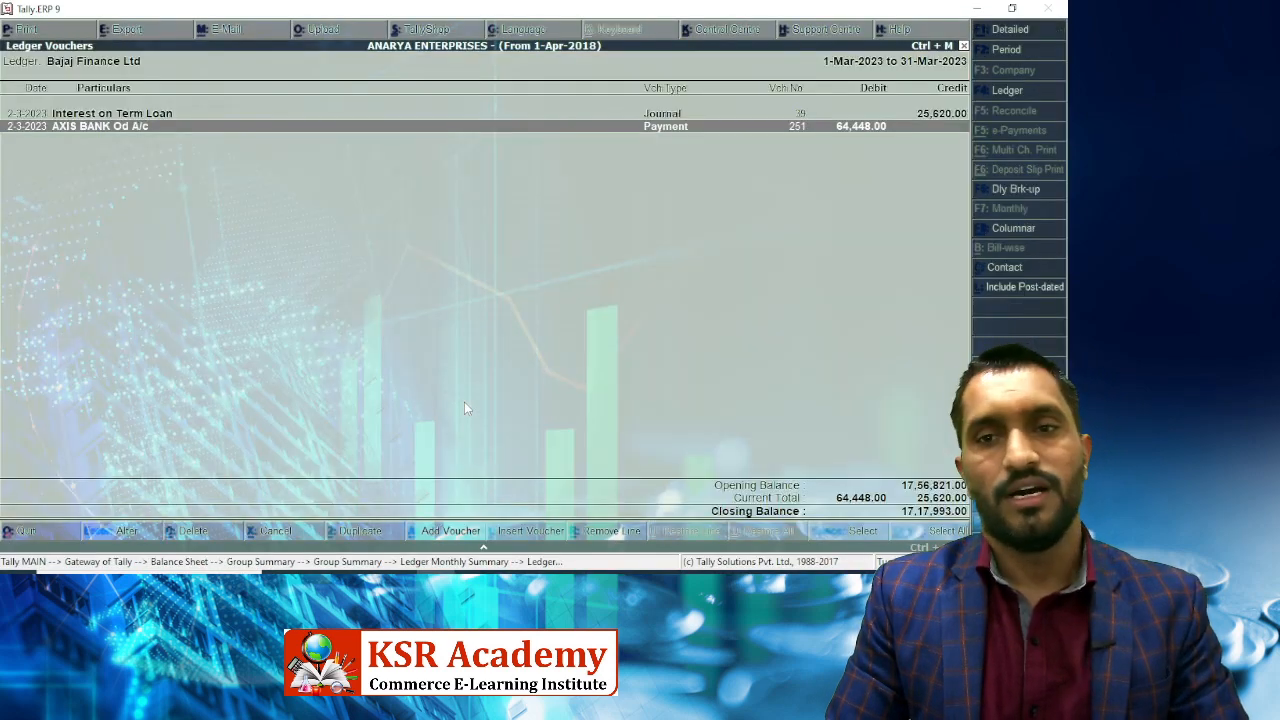
pyautogui.press('Escape')
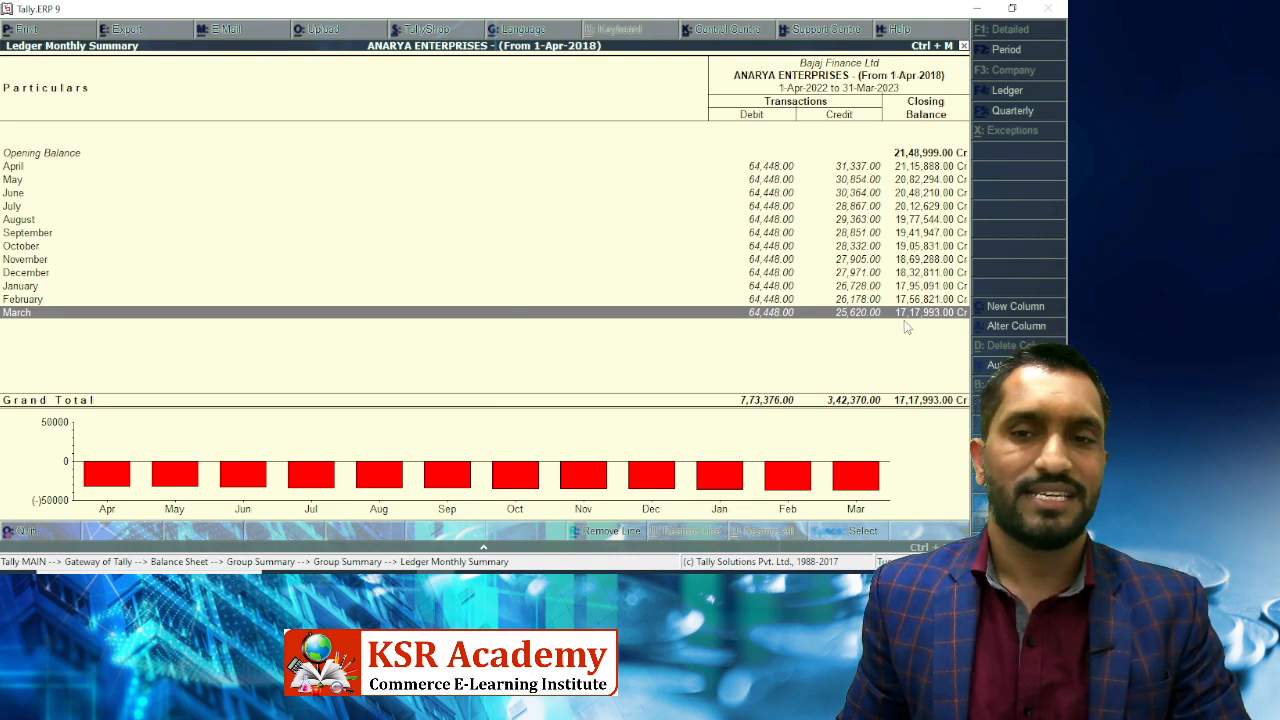
# Pan the EMI table to confirm the 17,17,993 balance, then return to the Secured Loans summary.
pyautogui.hotkey('alt', 'Tab')
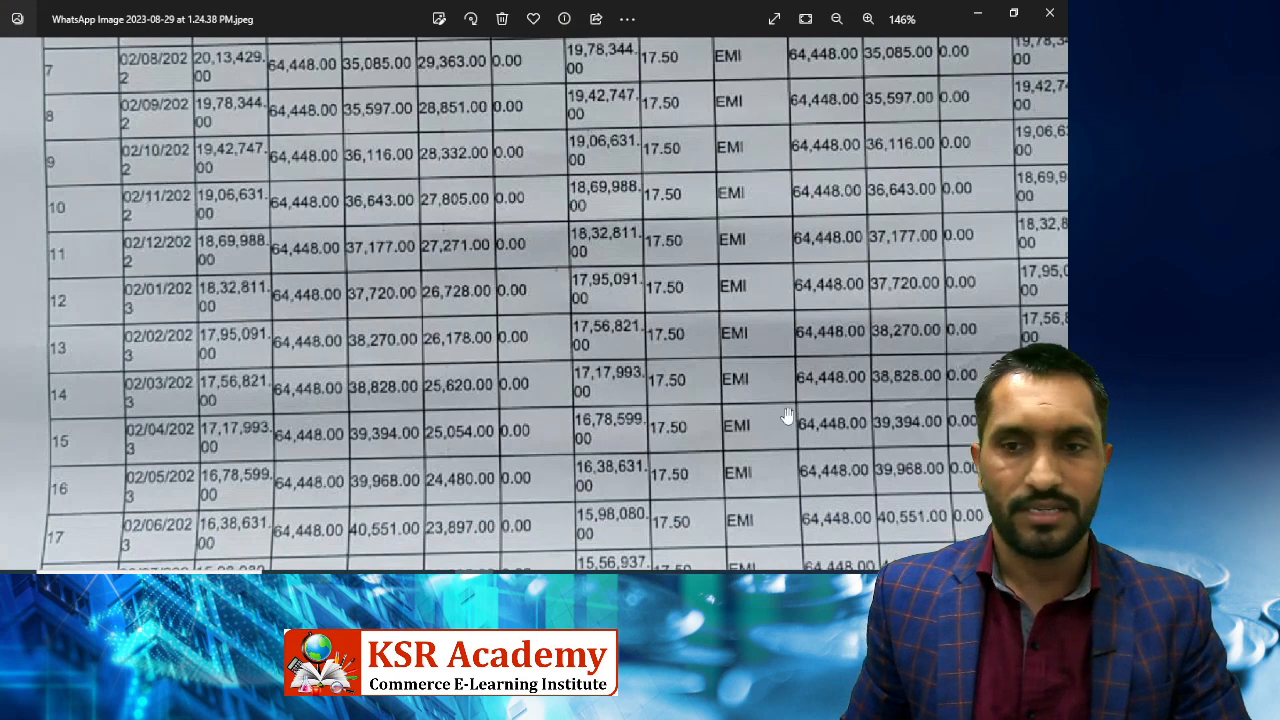
pyautogui.moveTo(864, 416); pyautogui.dragTo(736, 430)
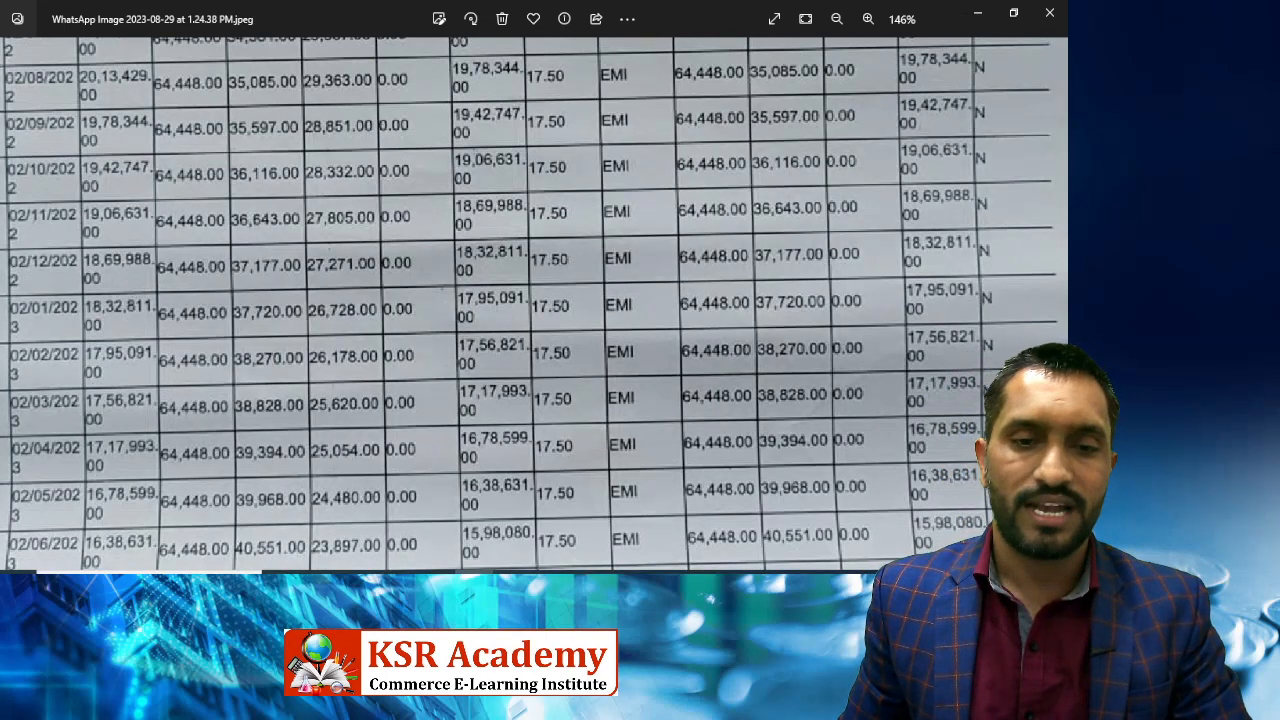
pyautogui.hotkey('alt', 'Tab')
pyautogui.press('Escape')
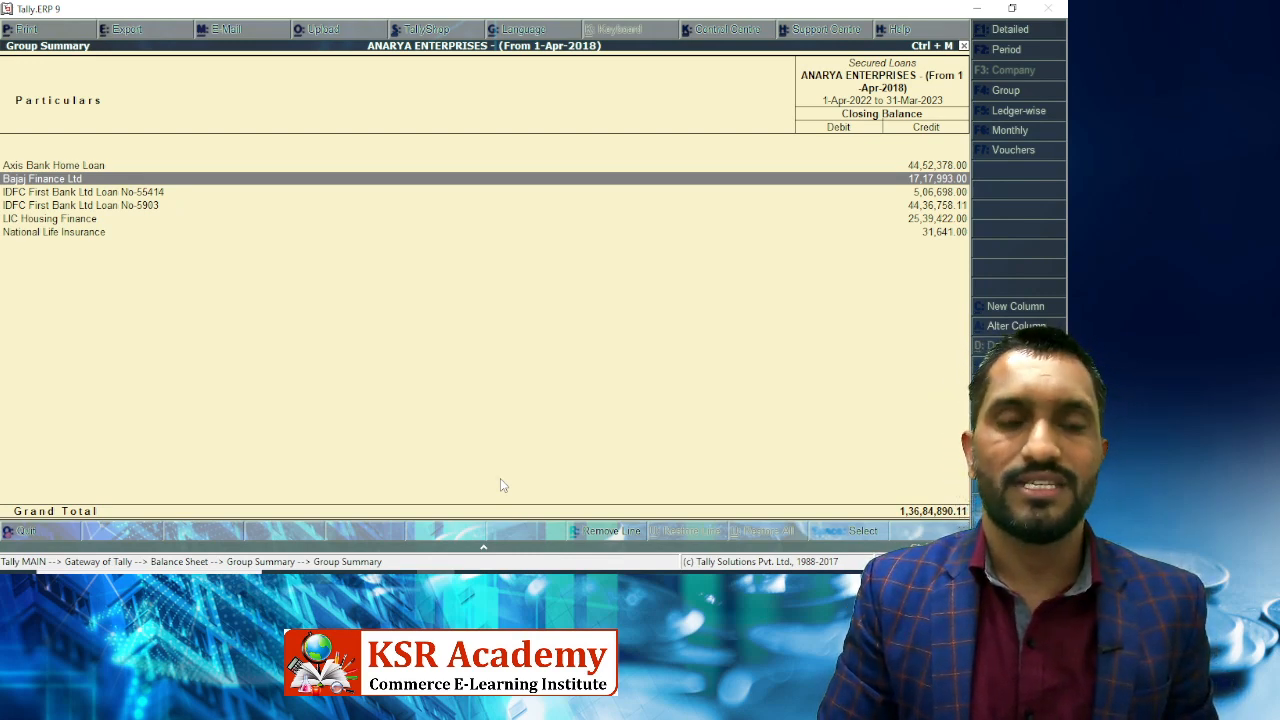
# Open the Axis Bank Home Loan monthly summary and select January.
pyautogui.press('Up')
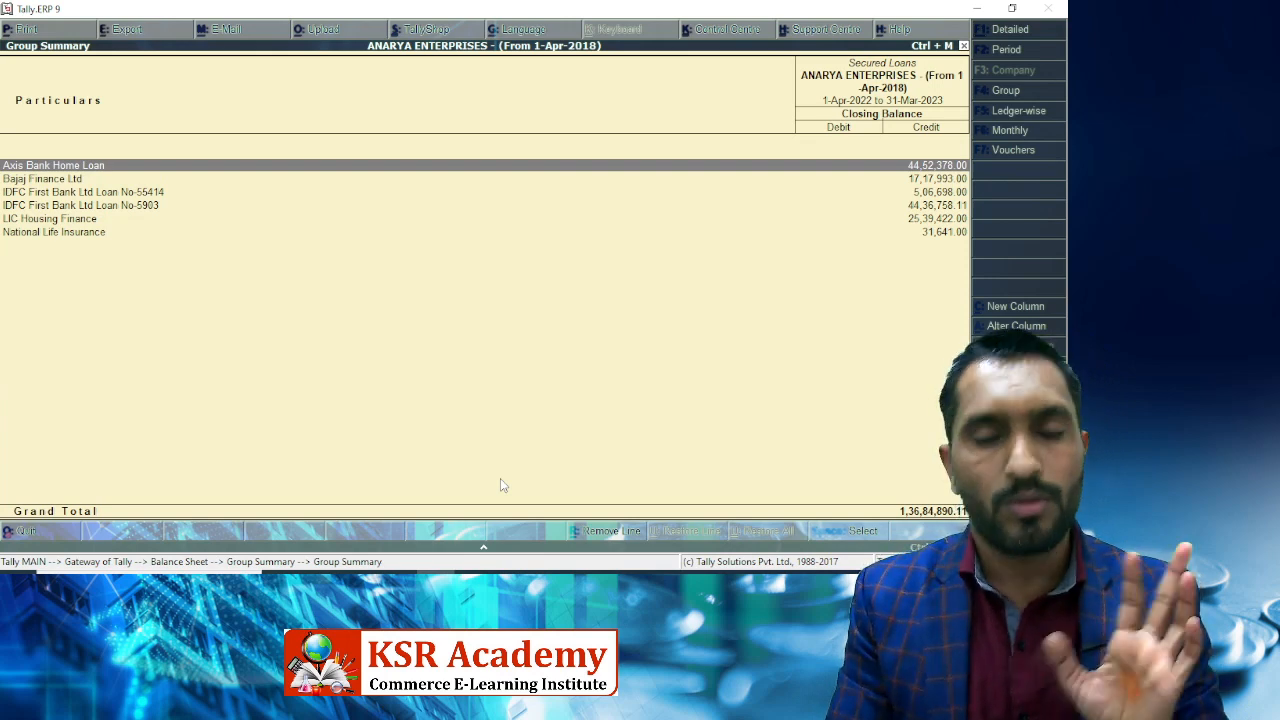
pyautogui.press('Return')
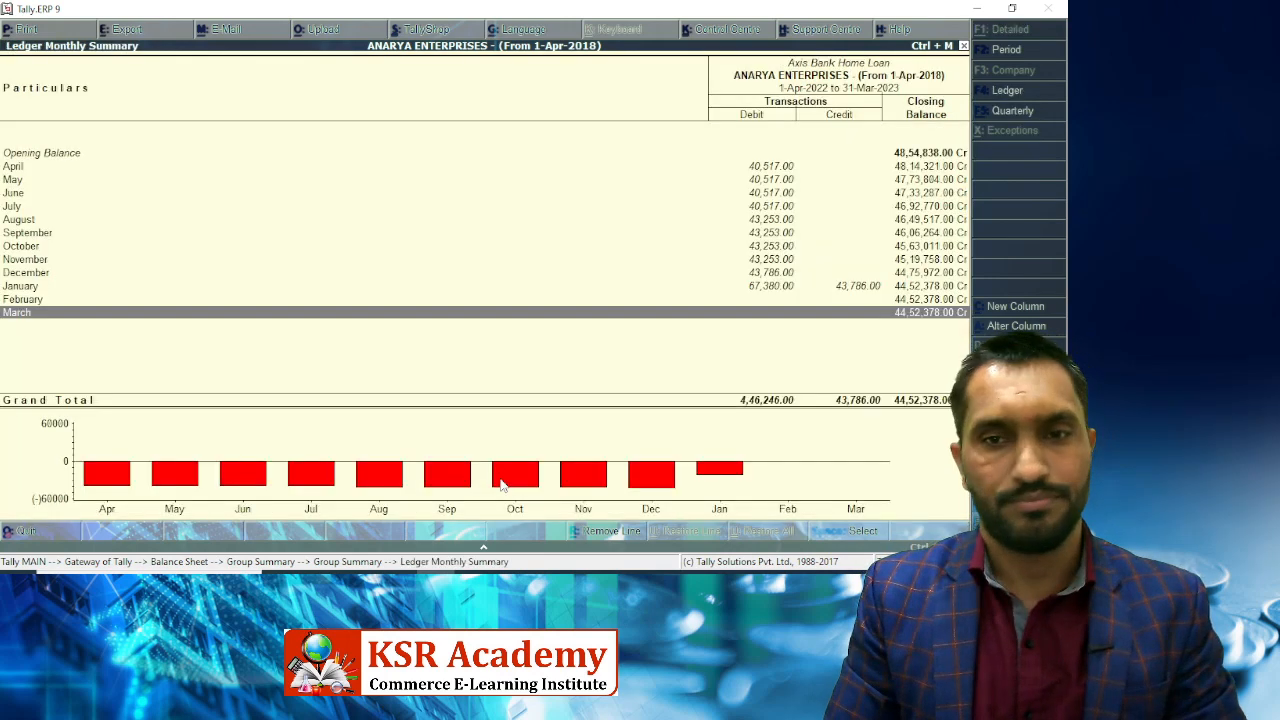
pyautogui.press('Up')
pyautogui.press('Up')
pyautogui.press('Down')
pyautogui.press('Up')
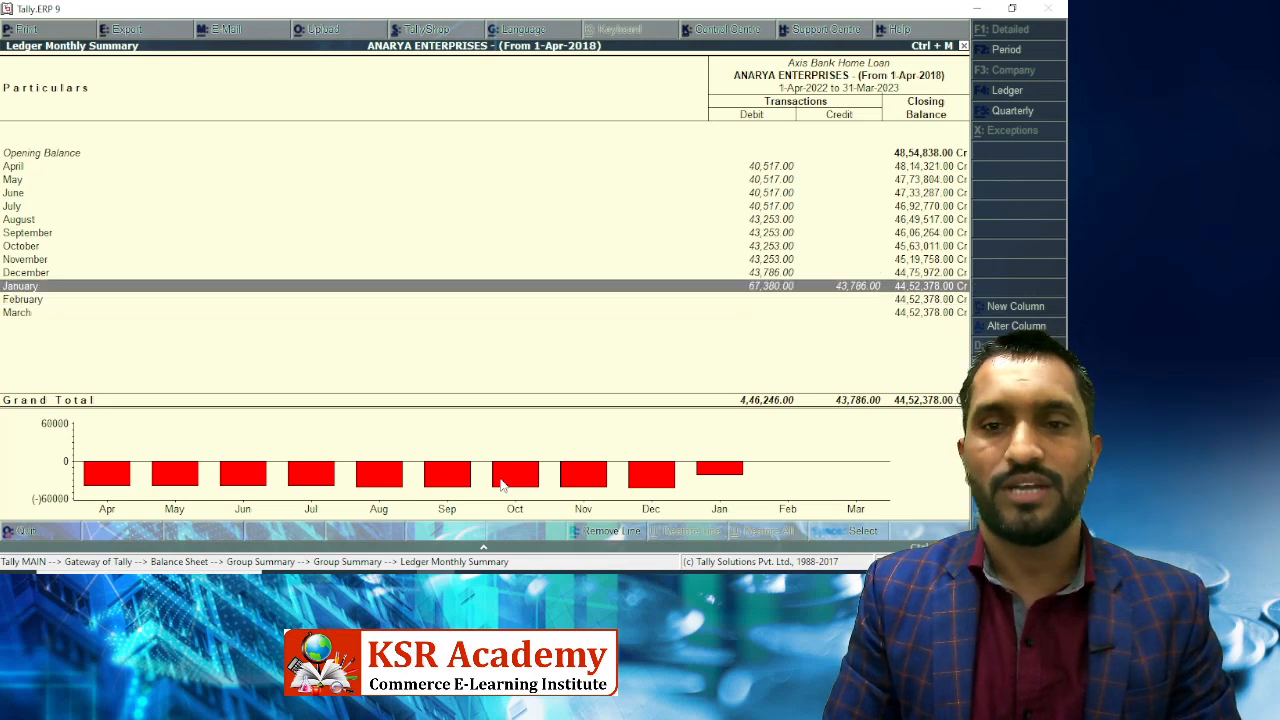
# Browse January's home loan payment vouchers and go back to the monthly summary.
pyautogui.press('Return')
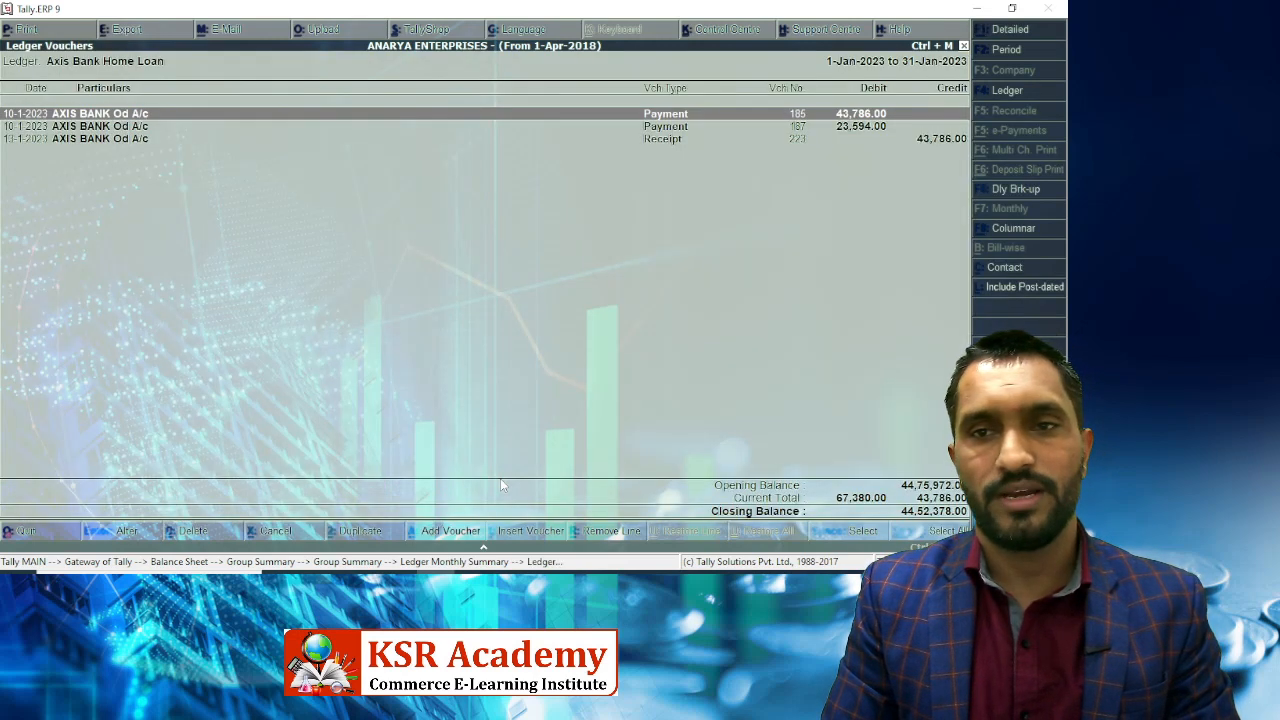
pyautogui.press('Down')
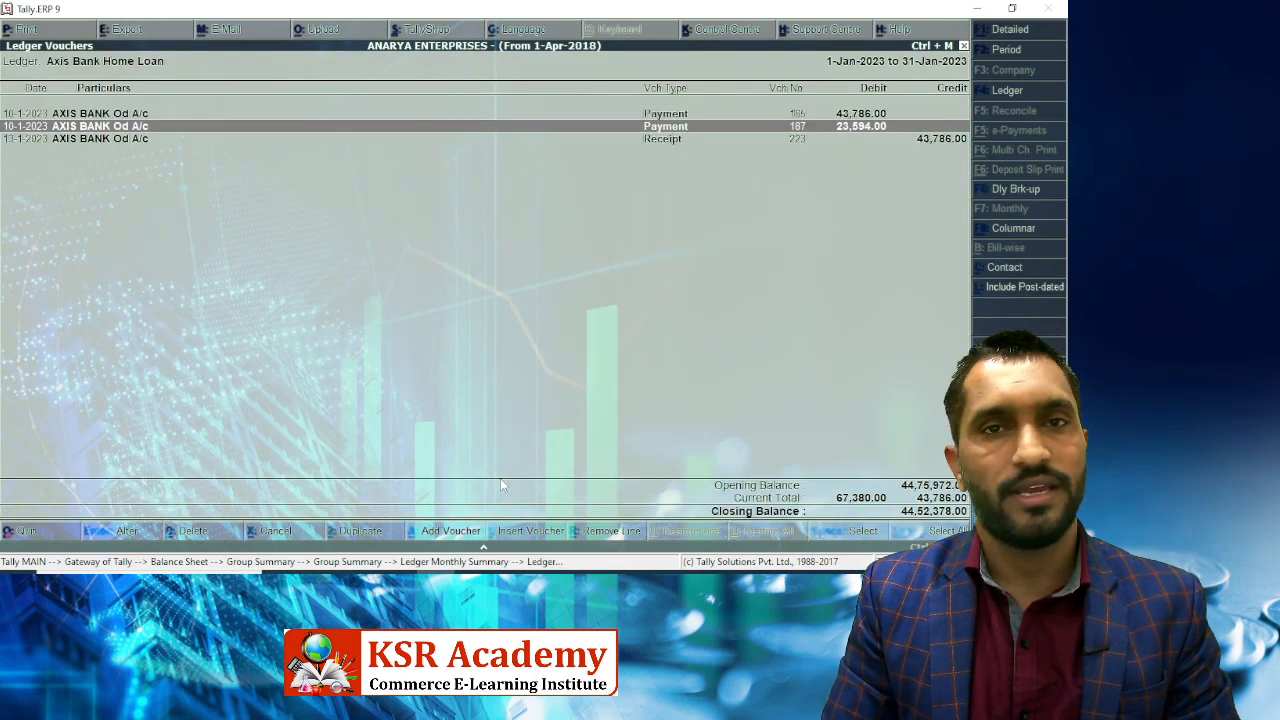
pyautogui.press('Escape')
pyautogui.press('Down')
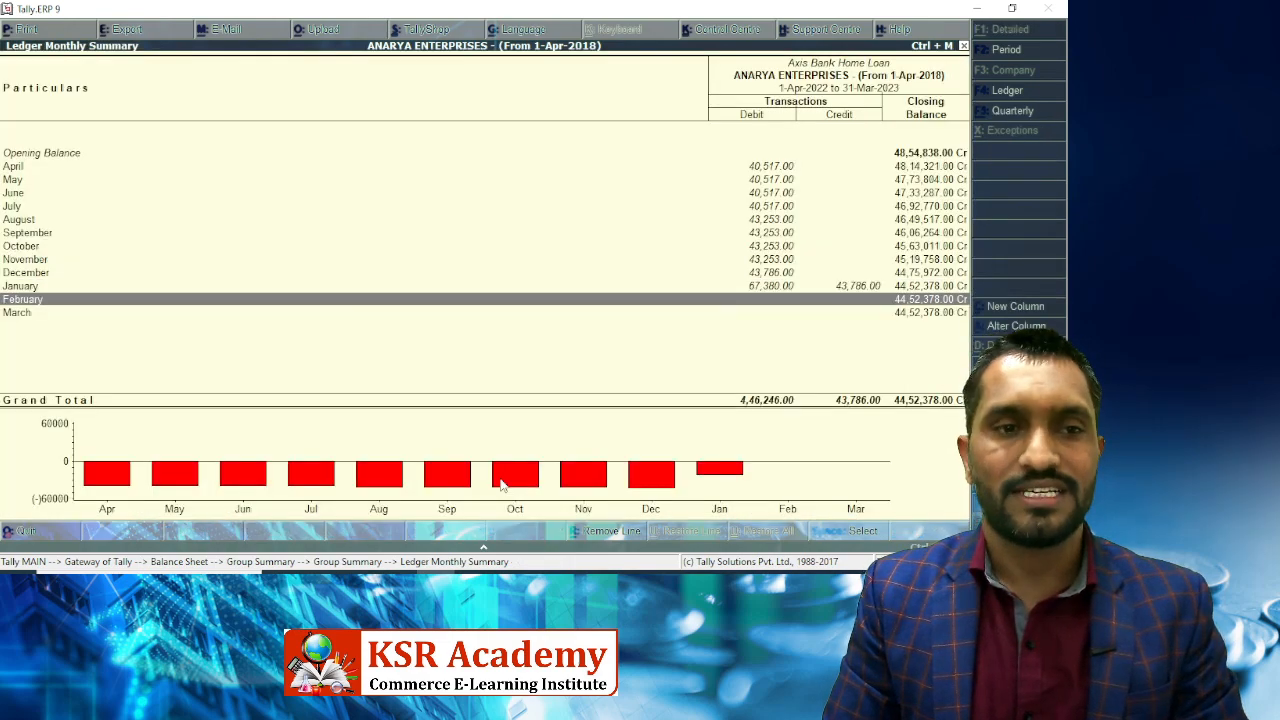
pyautogui.press('Up')
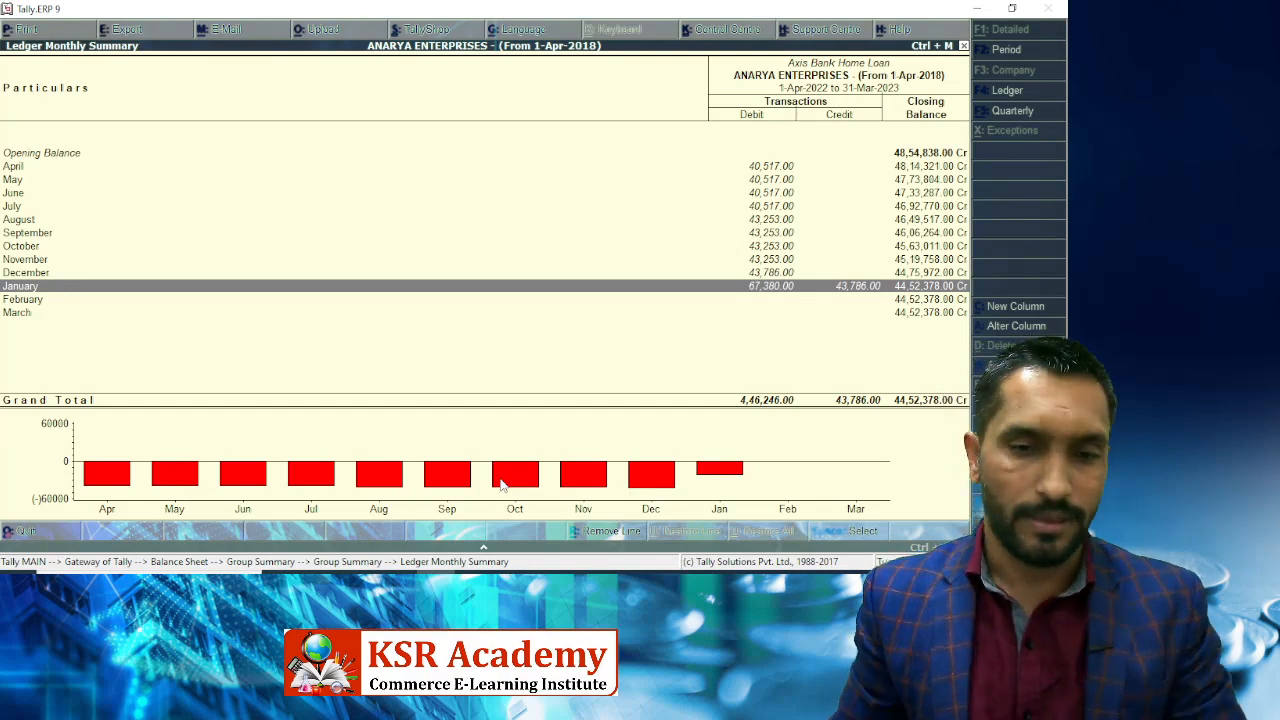
pyautogui.hotkey('alt', 'Tab')
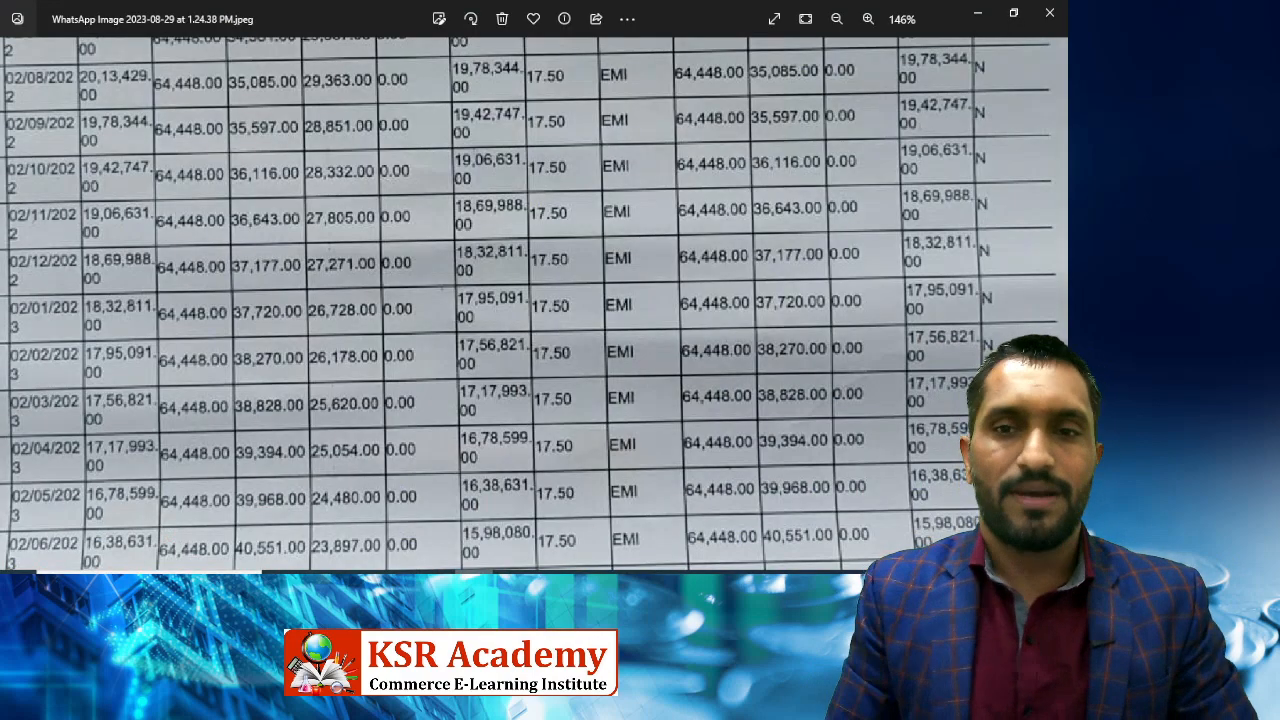
# Zoom into an LIC HFL certificate's Towards Interest figure and pan to reveal its date.
pyautogui.scroll(-5, 534, 300)
pyautogui.press('Right')
pyautogui.press('Right')
pyautogui.press('Right')
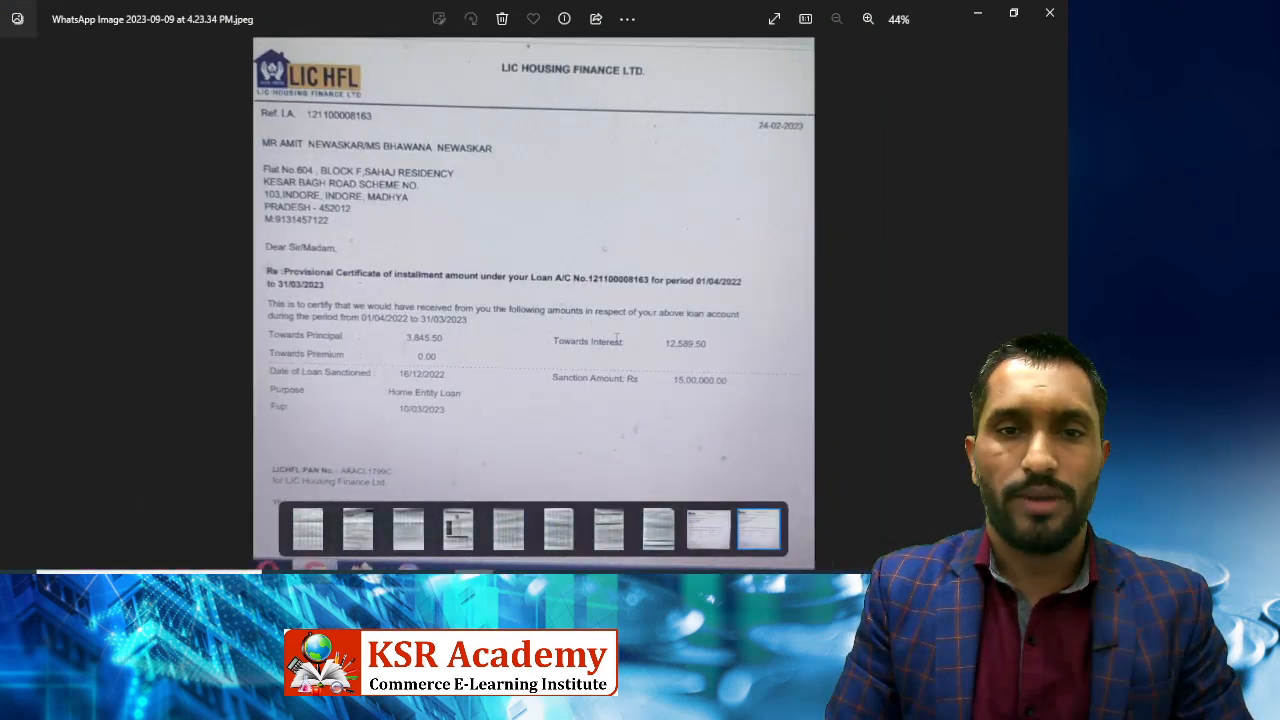
pyautogui.press('Left')
pyautogui.press('Left')
pyautogui.press('Right')
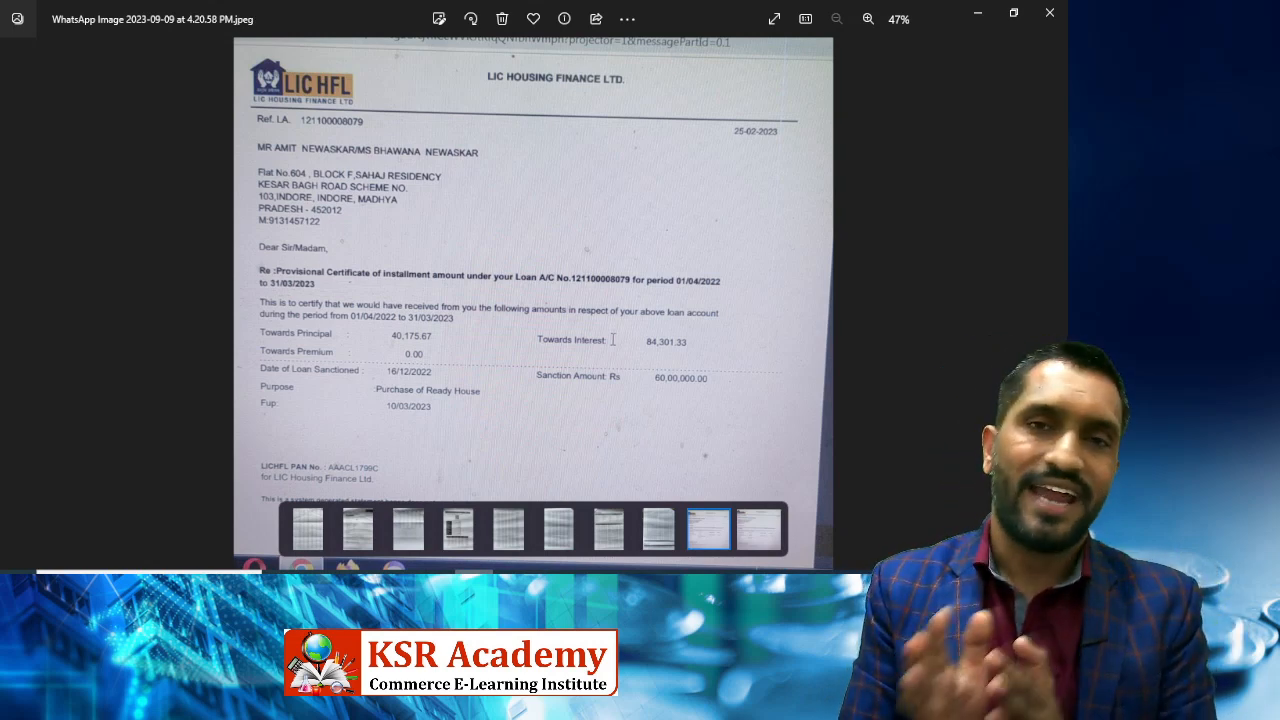
pyautogui.scroll(4, 613, 340)
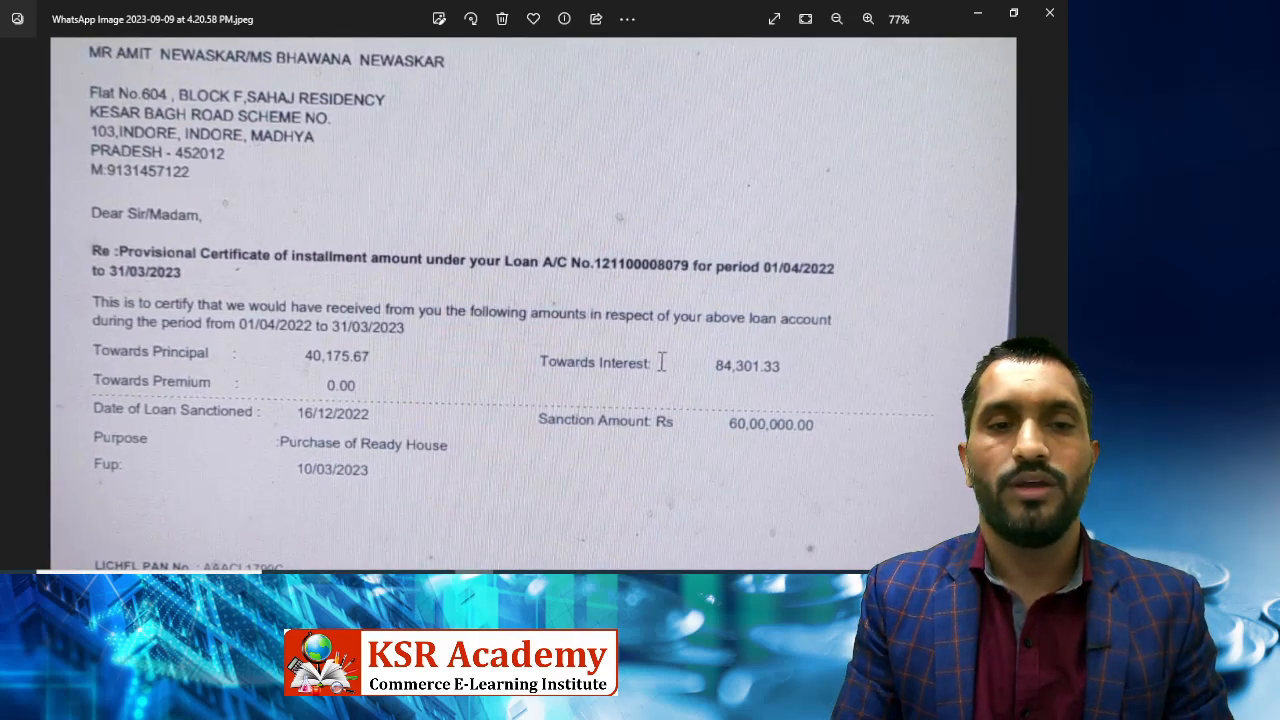
pyautogui.moveTo(434, 200)
pyautogui.mouseDown()
pyautogui.moveTo(443, 237)
pyautogui.moveTo(444, 210)
pyautogui.mouseUp()
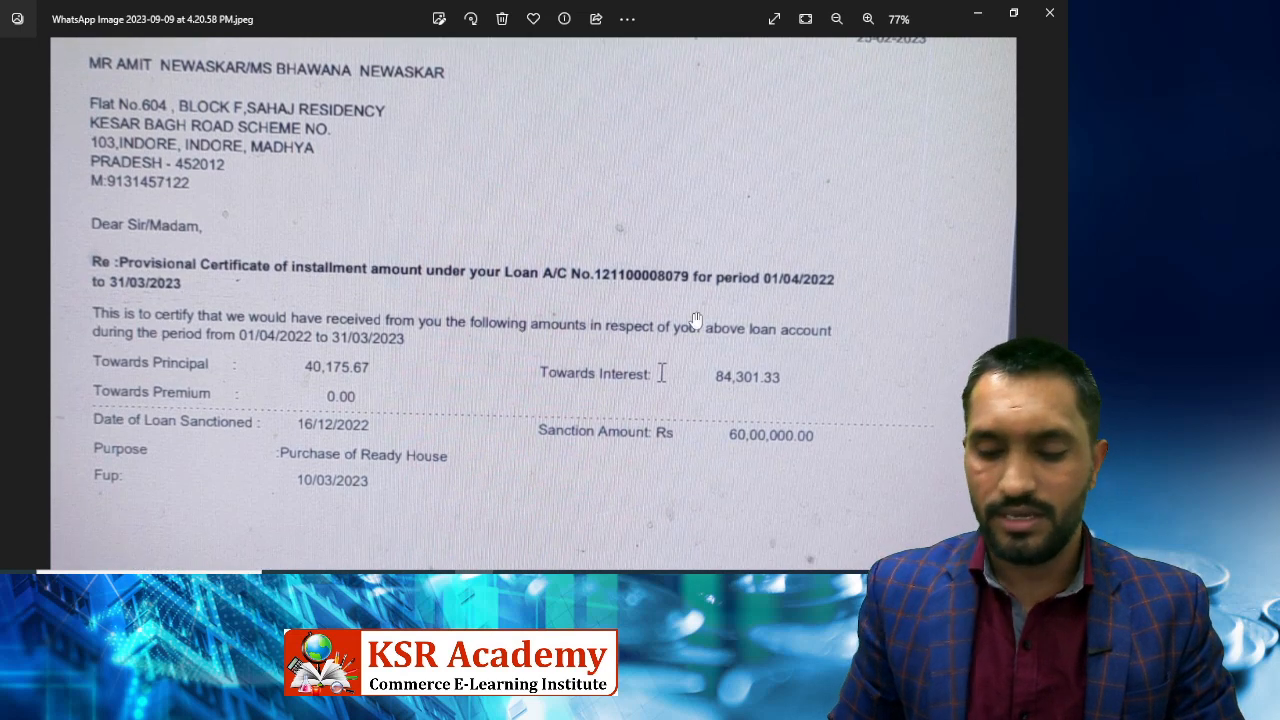
# Read the other certificate's interest figure, then step back to the sixth repayment schedule photo.
pyautogui.press('Right')
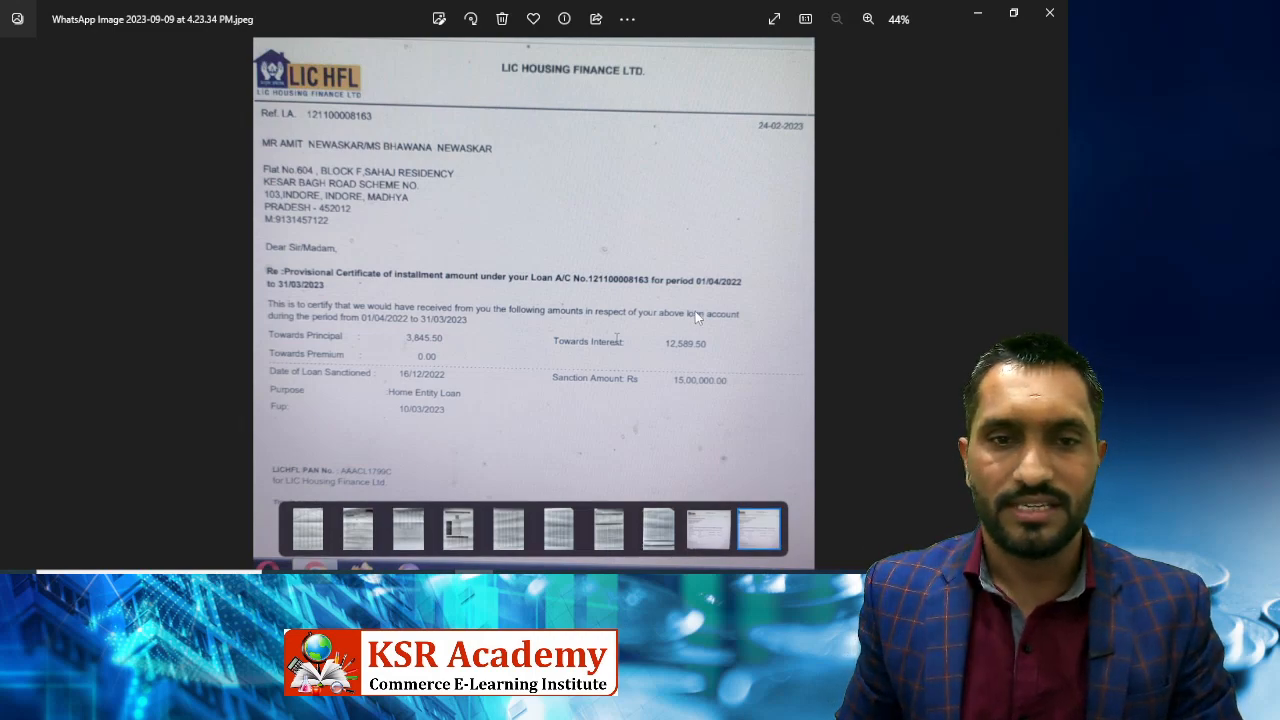
pyautogui.scroll(1, 695, 316)
pyautogui.scroll(4, 697, 316)
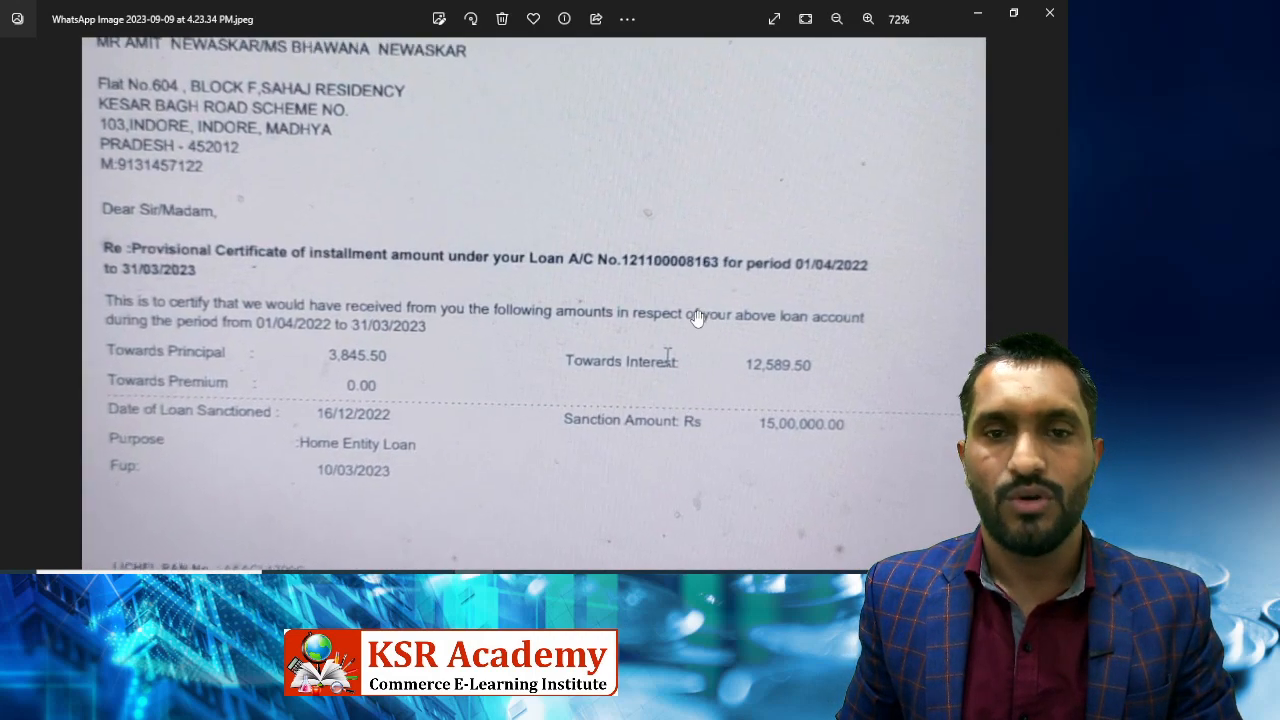
pyautogui.scroll(-4, 697, 316)
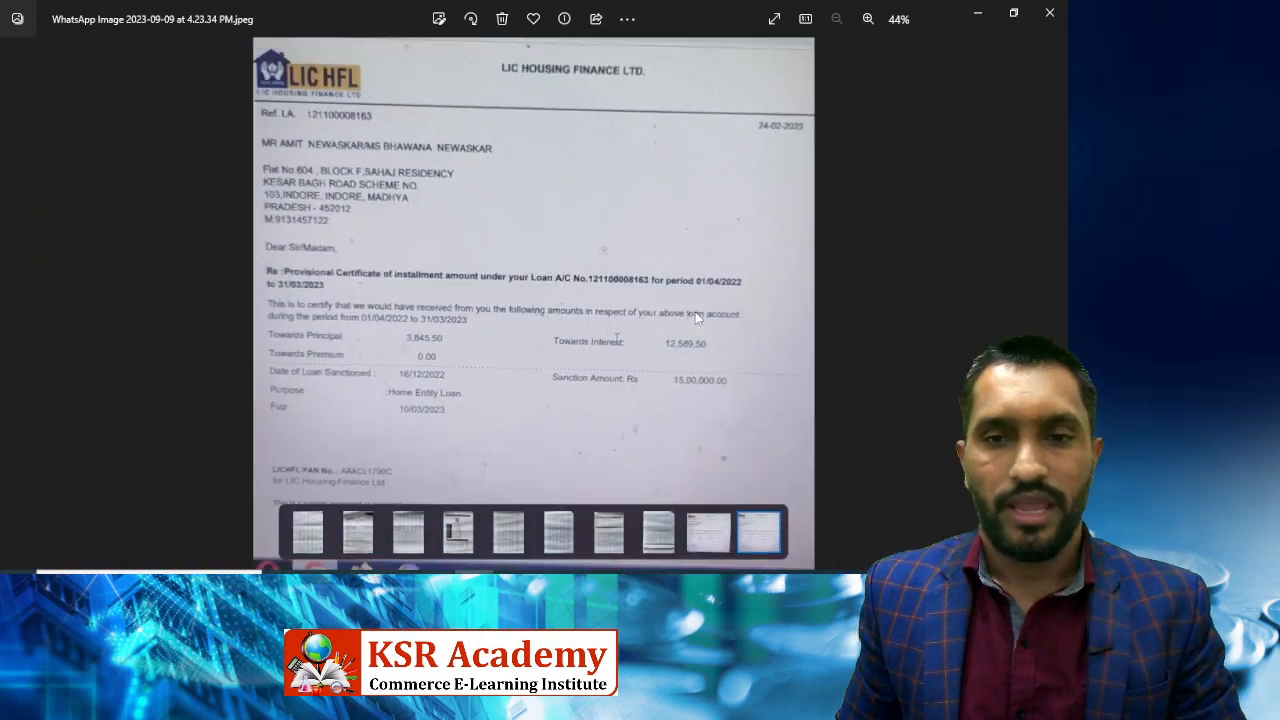
pyautogui.press('Left')
pyautogui.press('Left')
pyautogui.press('Left')
pyautogui.press('Left')
pyautogui.press('Left')
pyautogui.press('Left')
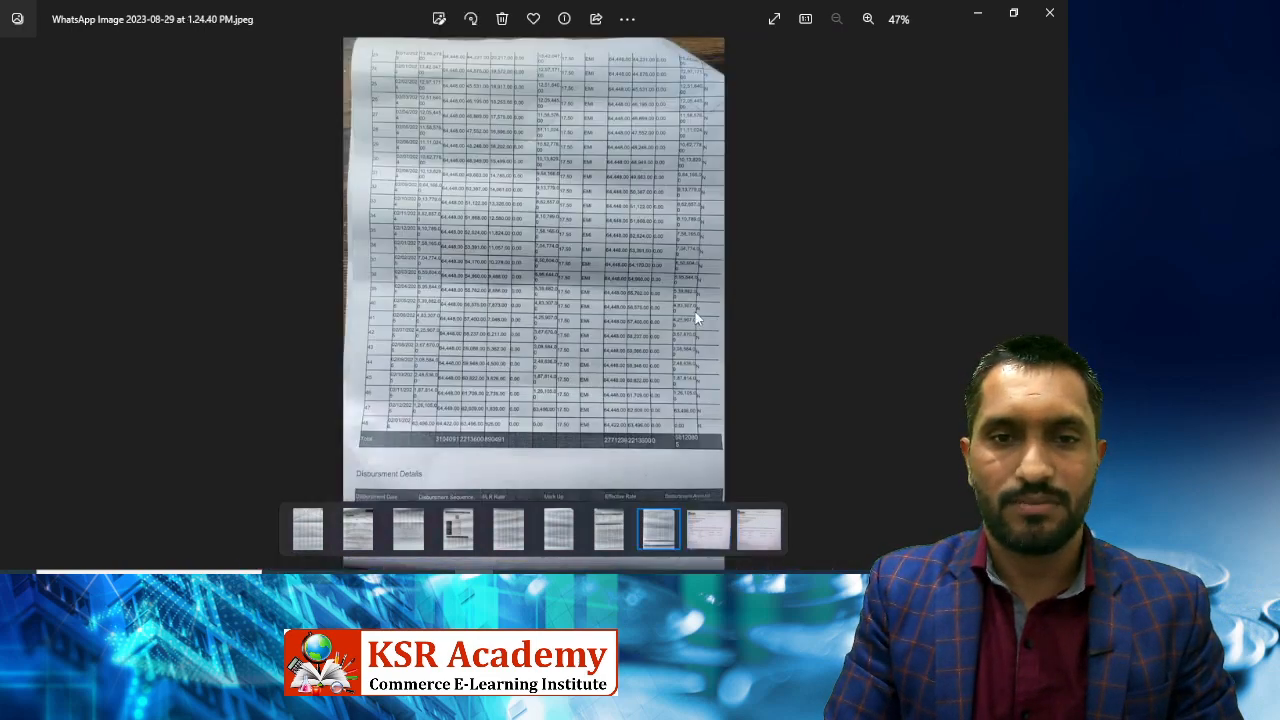
pyautogui.press('Left')
pyautogui.press('Left')
pyautogui.press('Left')
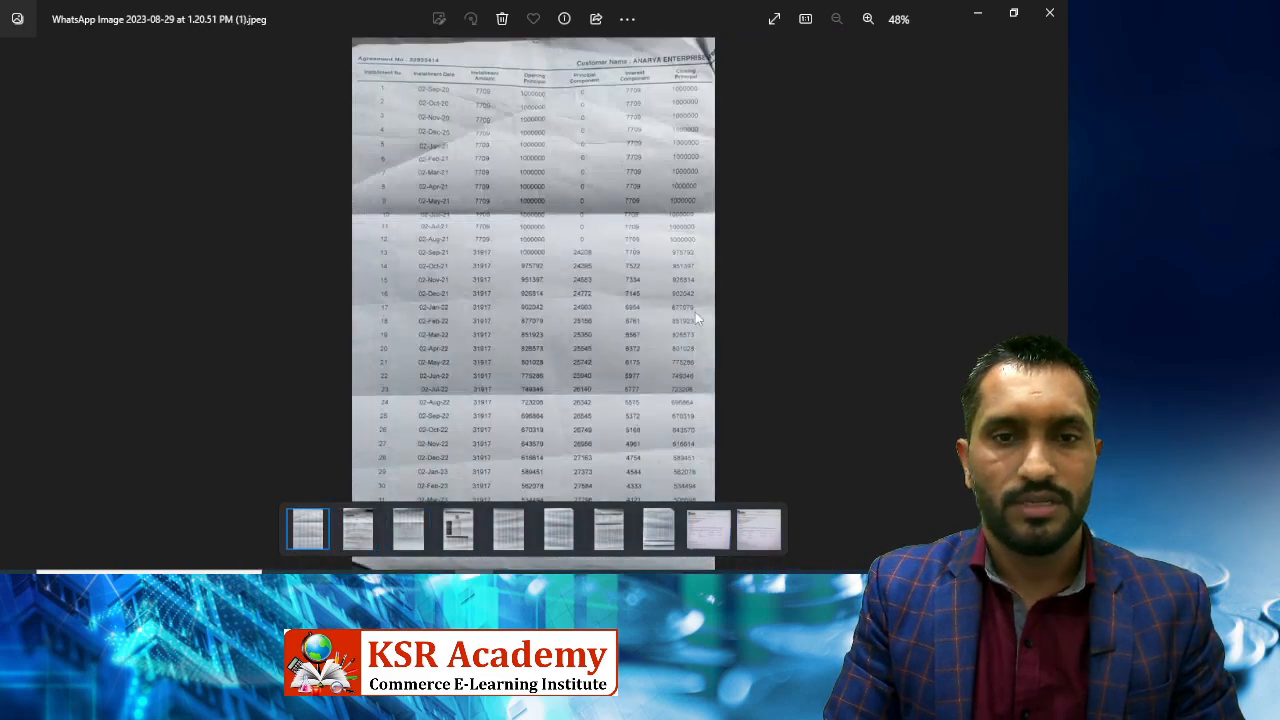
pyautogui.press('Right')
pyautogui.press('Right')
pyautogui.press('Right')
pyautogui.press('Right')
pyautogui.press('Right')
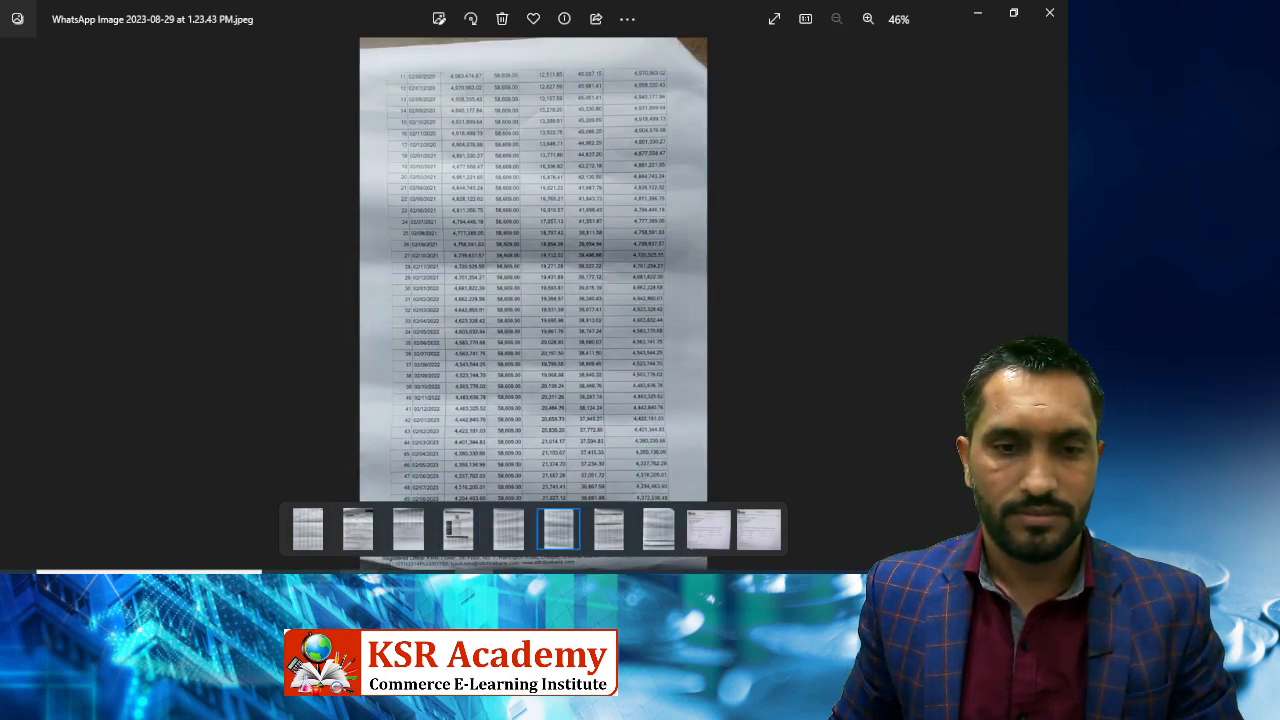
pyautogui.click(359, 585)
# Search WhatsApp Web's chat list for the client's name.
pyautogui.click(277, 14)
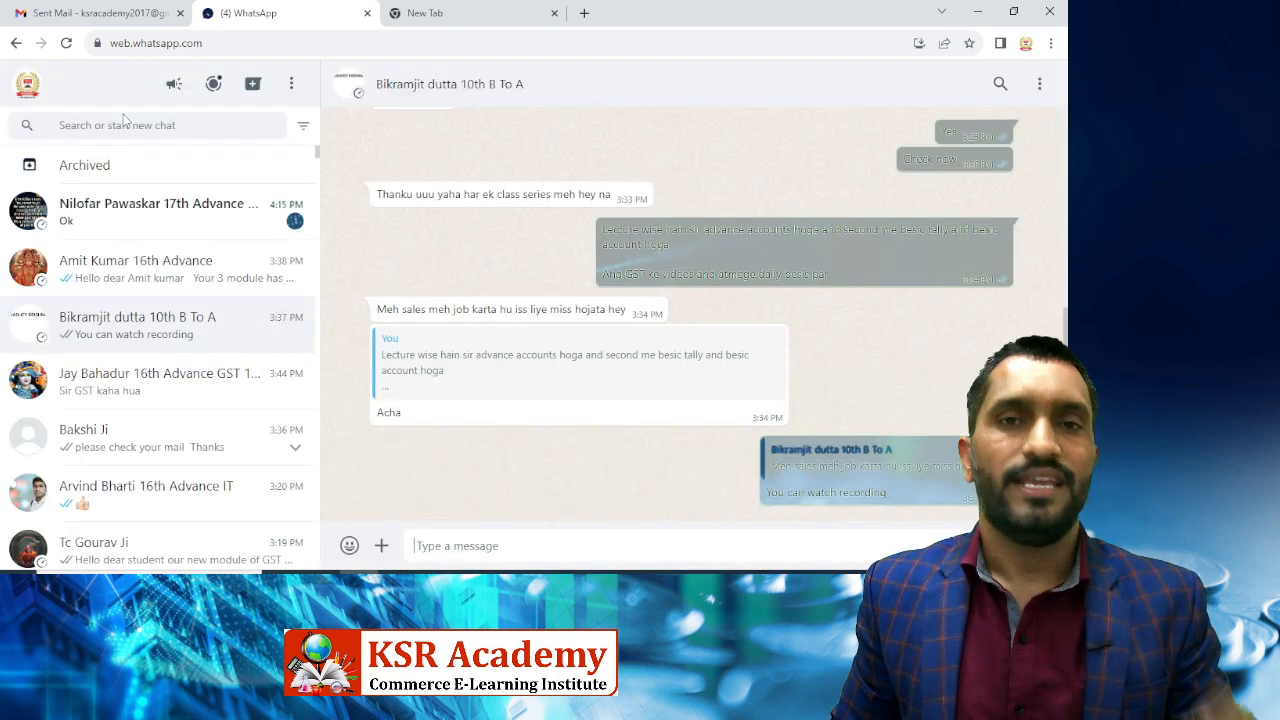
pyautogui.click(112, 126)
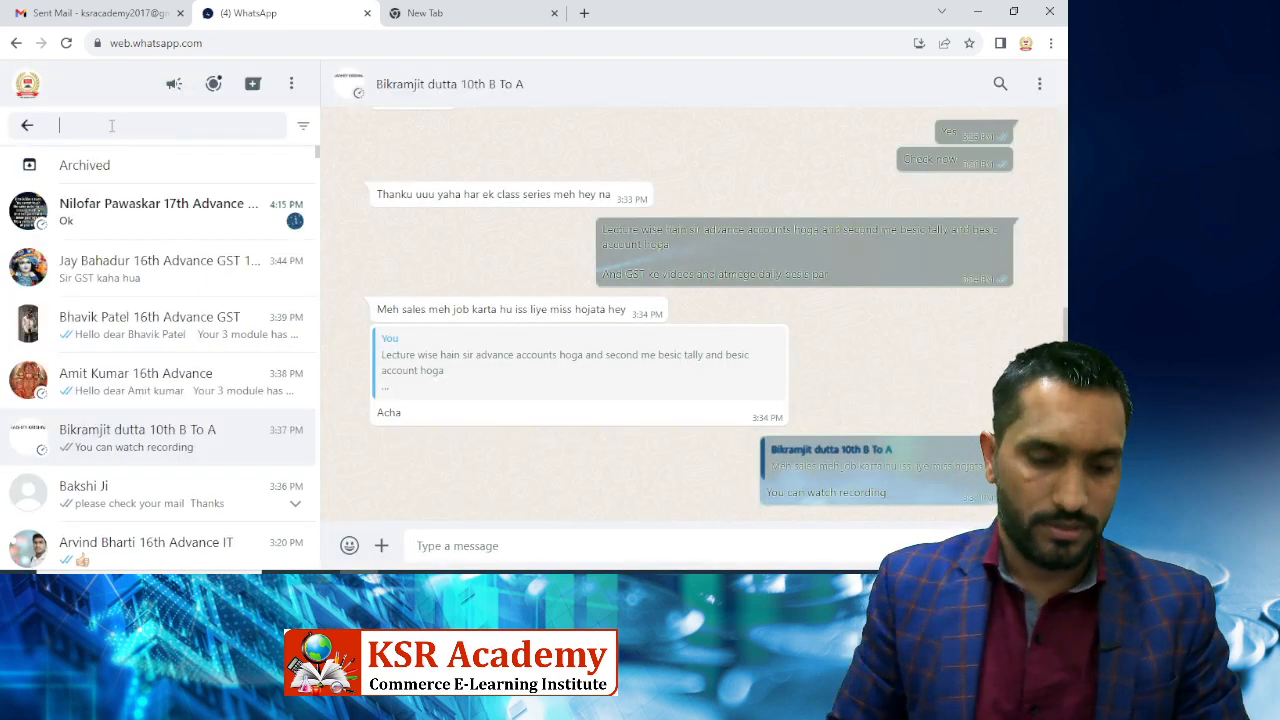
pyautogui.write('amit')
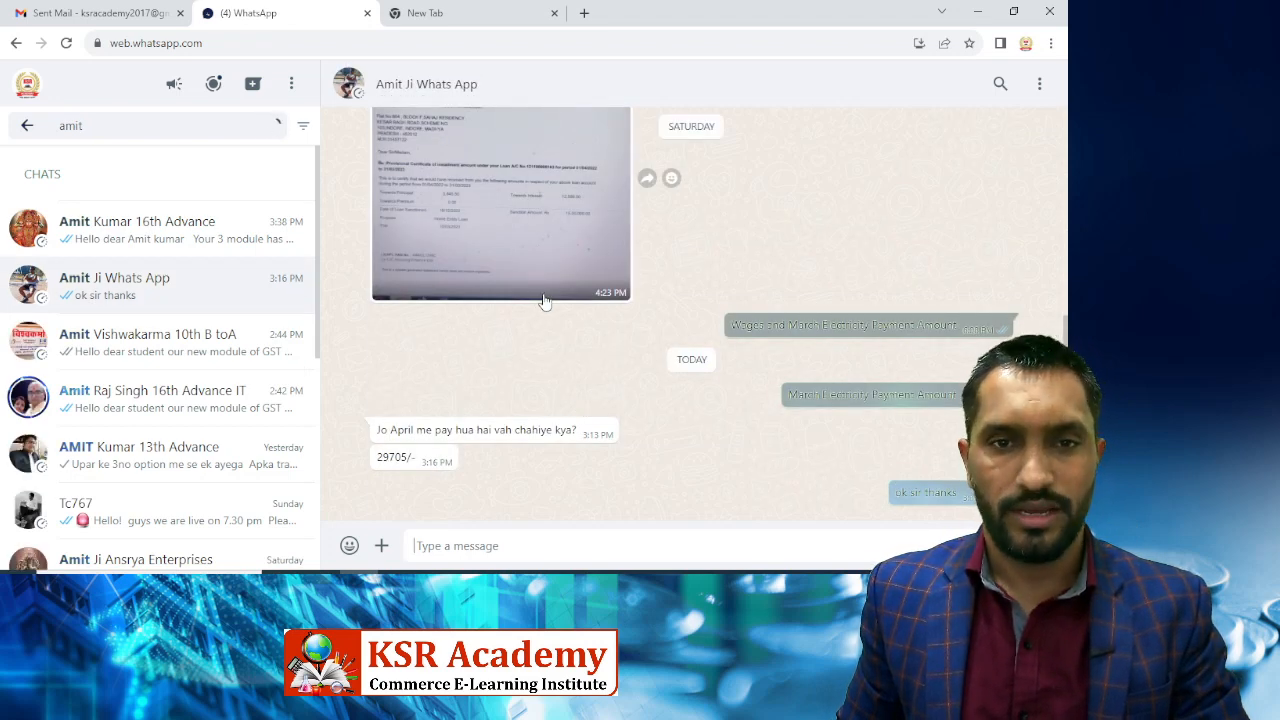
# Scroll up the client's chat and open the forwarded bank document image full-size.
pyautogui.scroll(2, 545, 302)
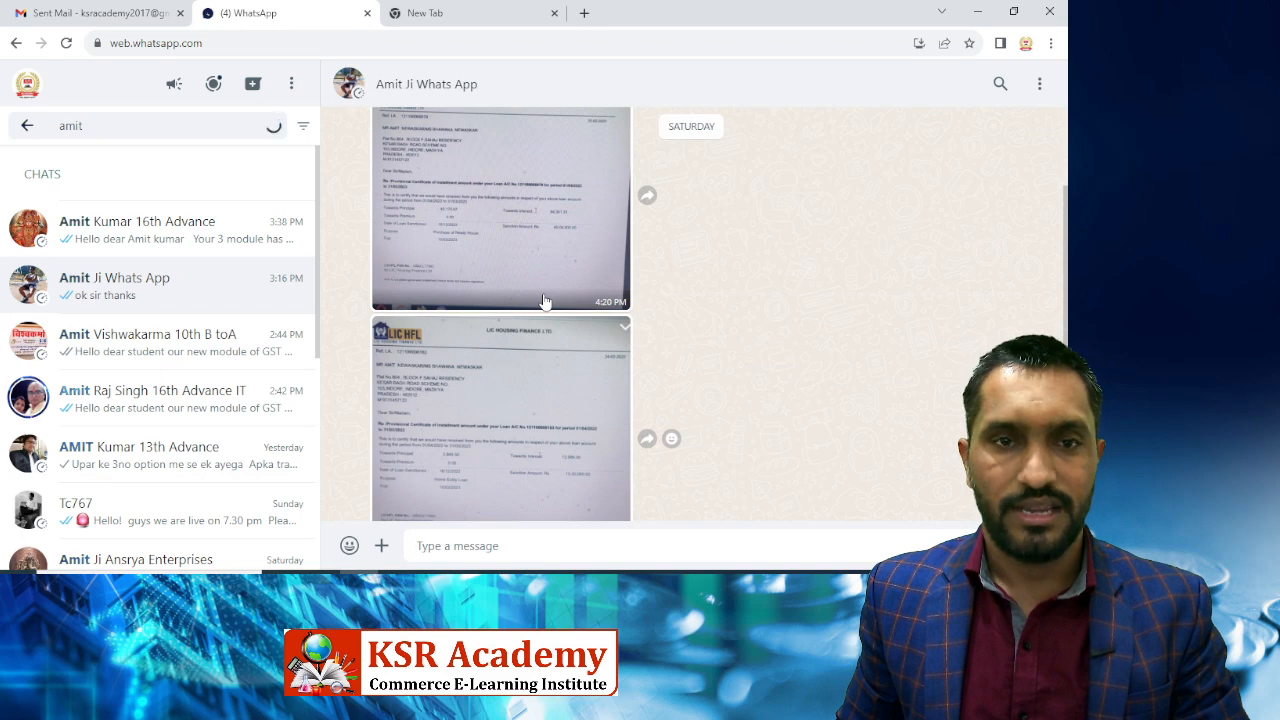
pyautogui.scroll(2, 545, 302)
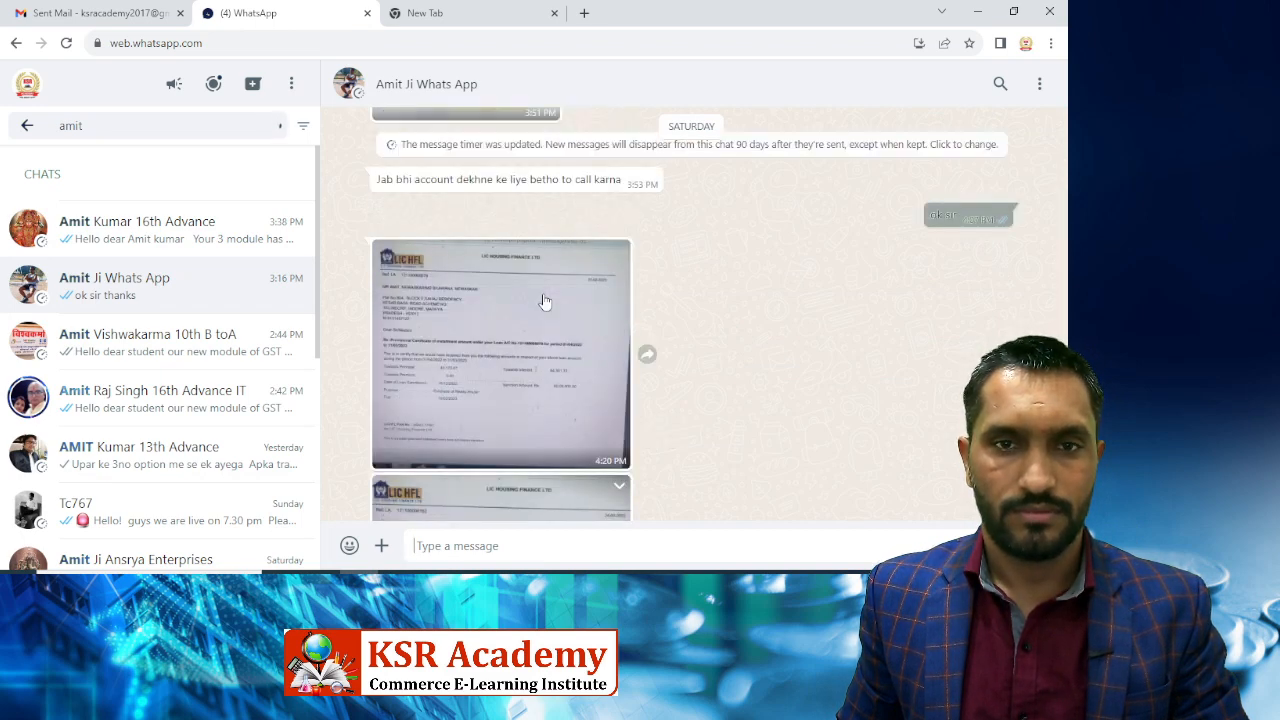
pyautogui.scroll(5, 545, 302)
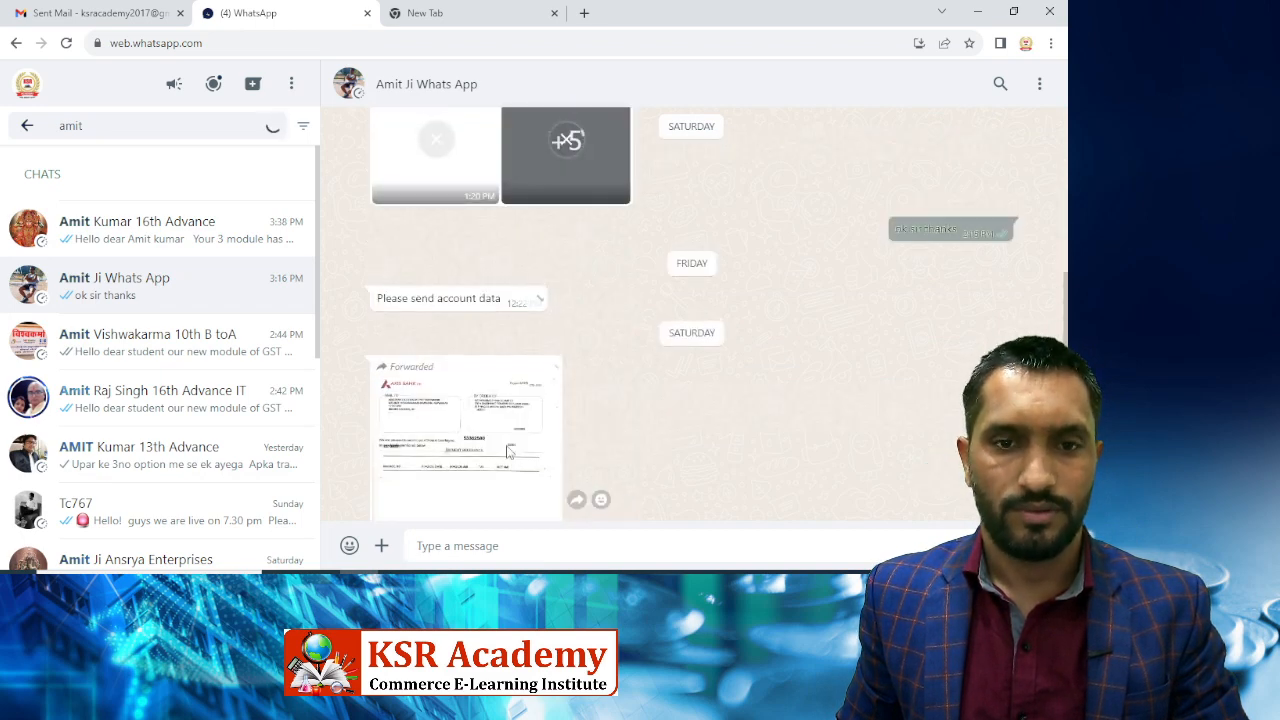
pyautogui.click(484, 428)
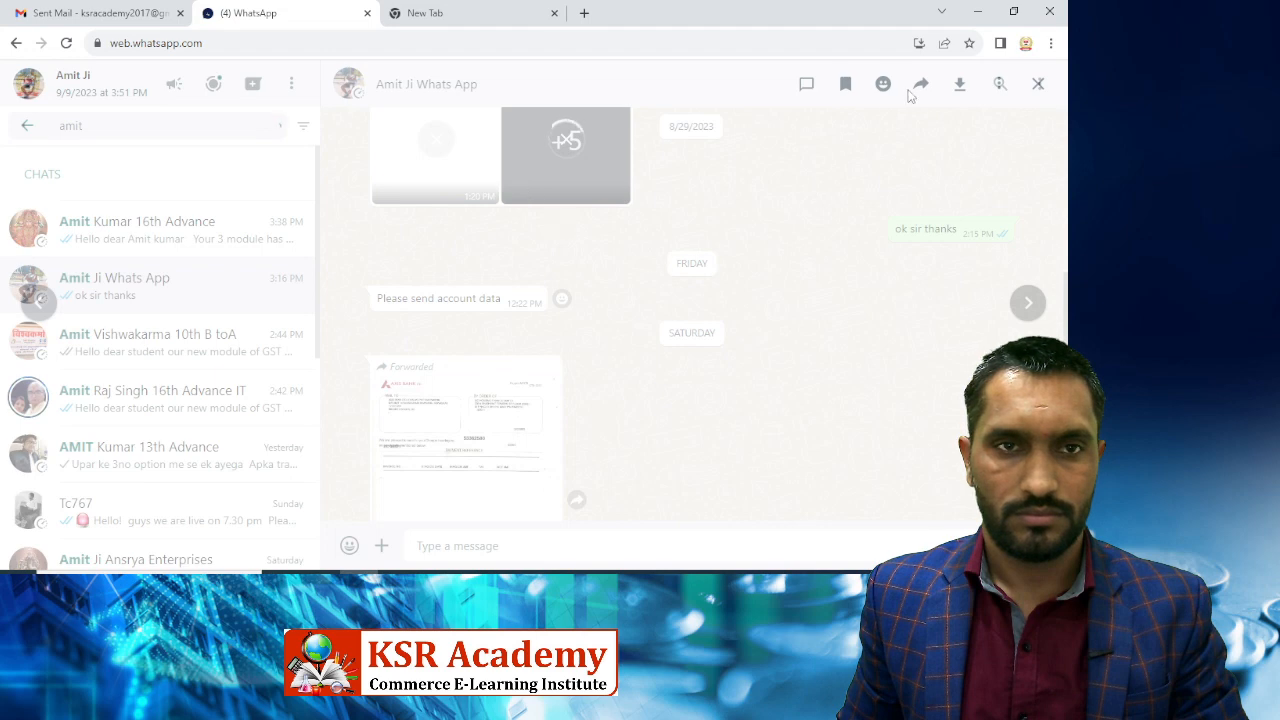
pyautogui.click(1038, 84)
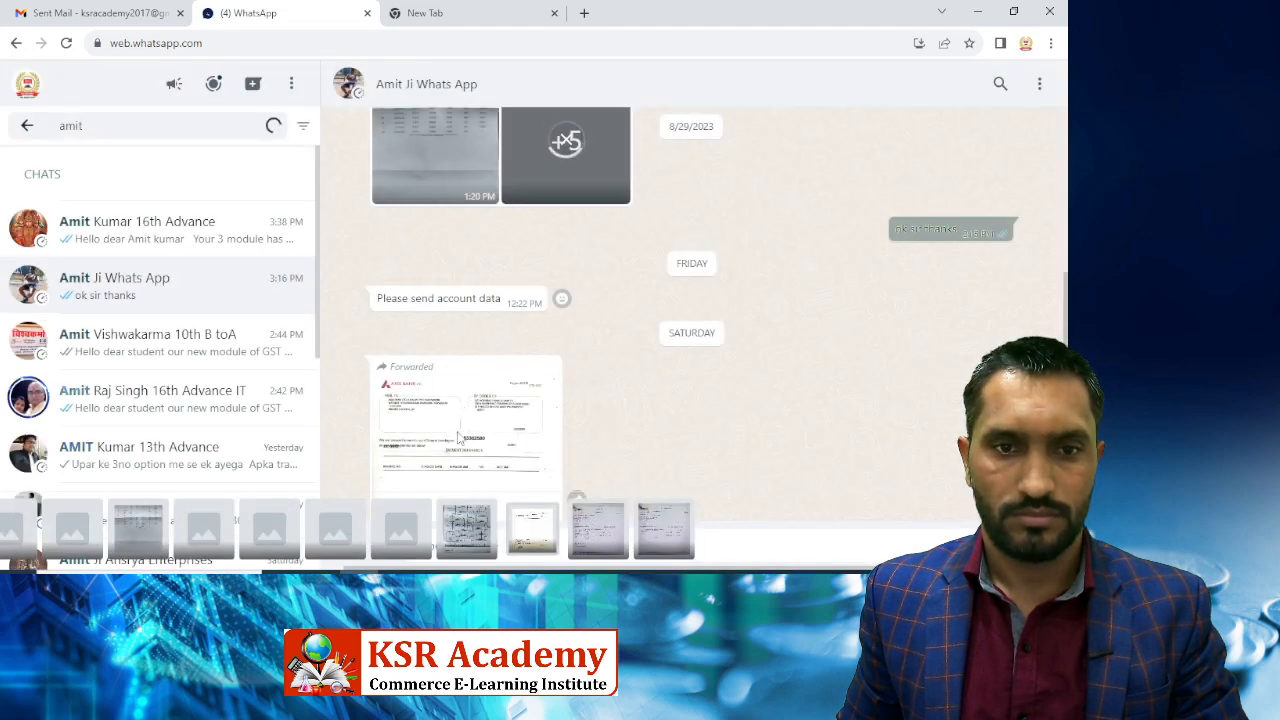
pyautogui.click(457, 417)
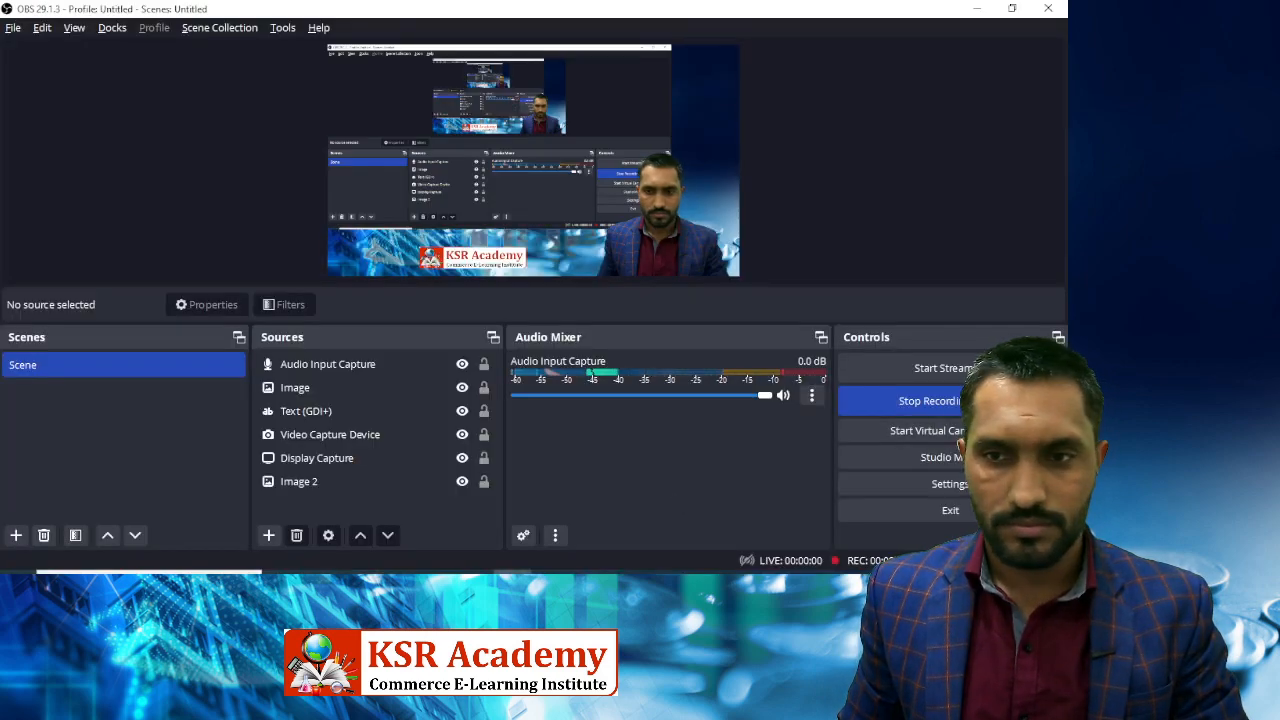
# Show the Axis Bank cheque photo, zoomed to the 4,823,952.00 cheque dated 05-01-2023.
pyautogui.click(474, 583)
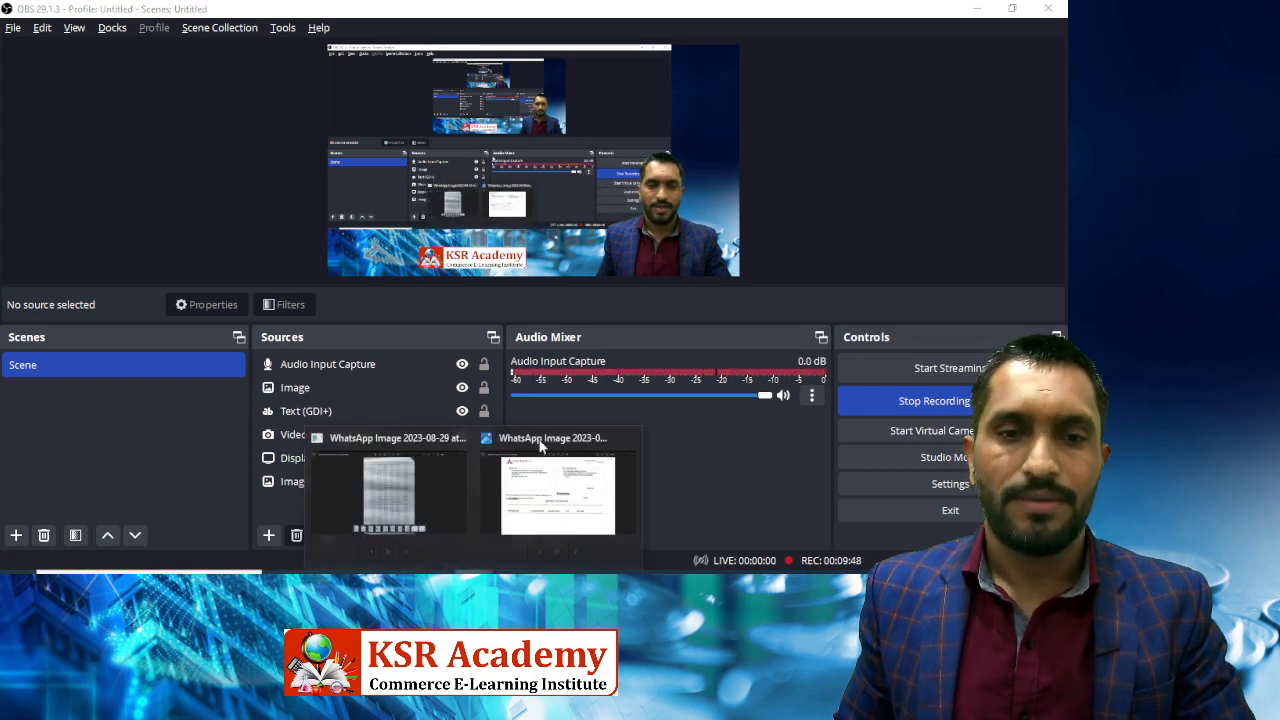
pyautogui.click(521, 507)
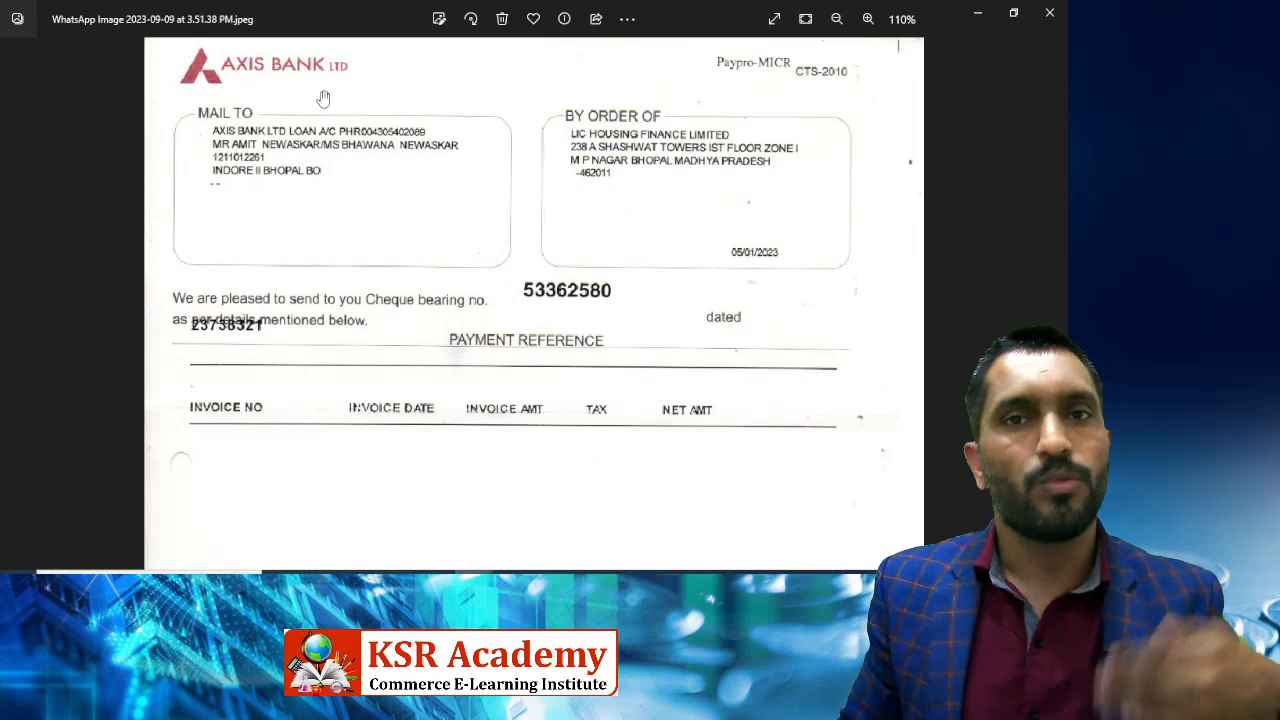
pyautogui.scroll(-2, 560, 280)
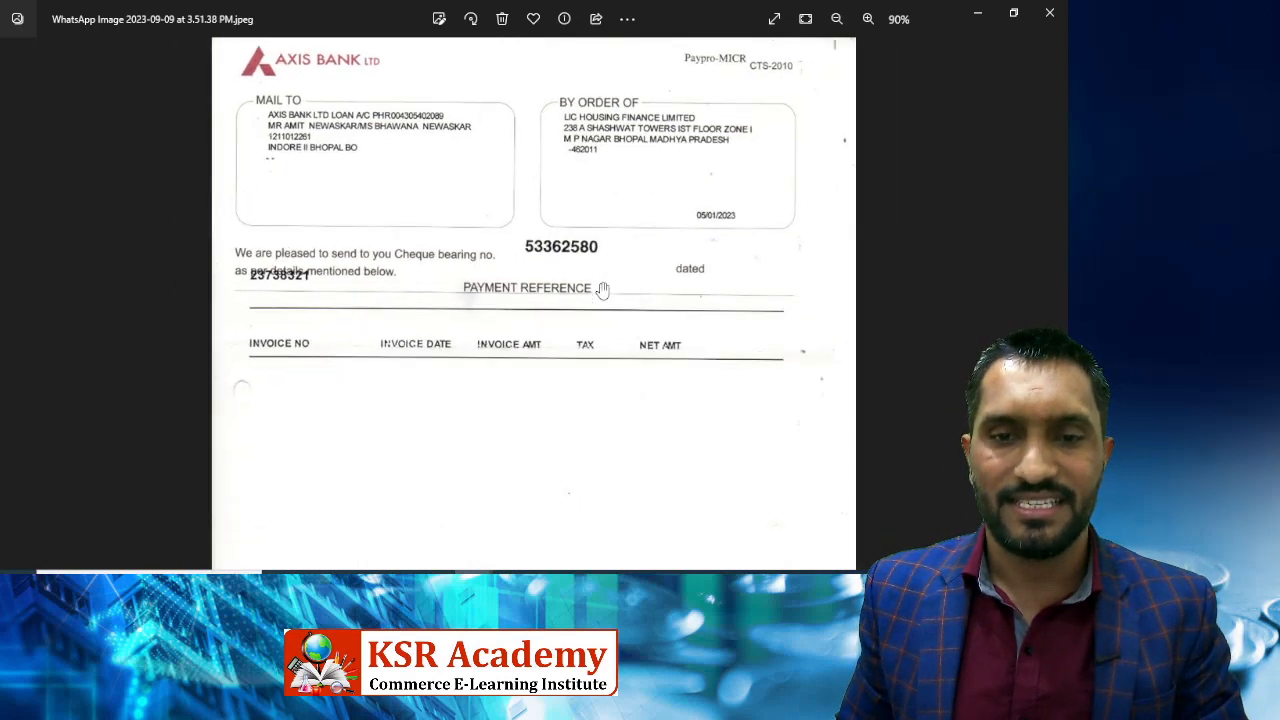
pyautogui.scroll(-4, 558, 278)
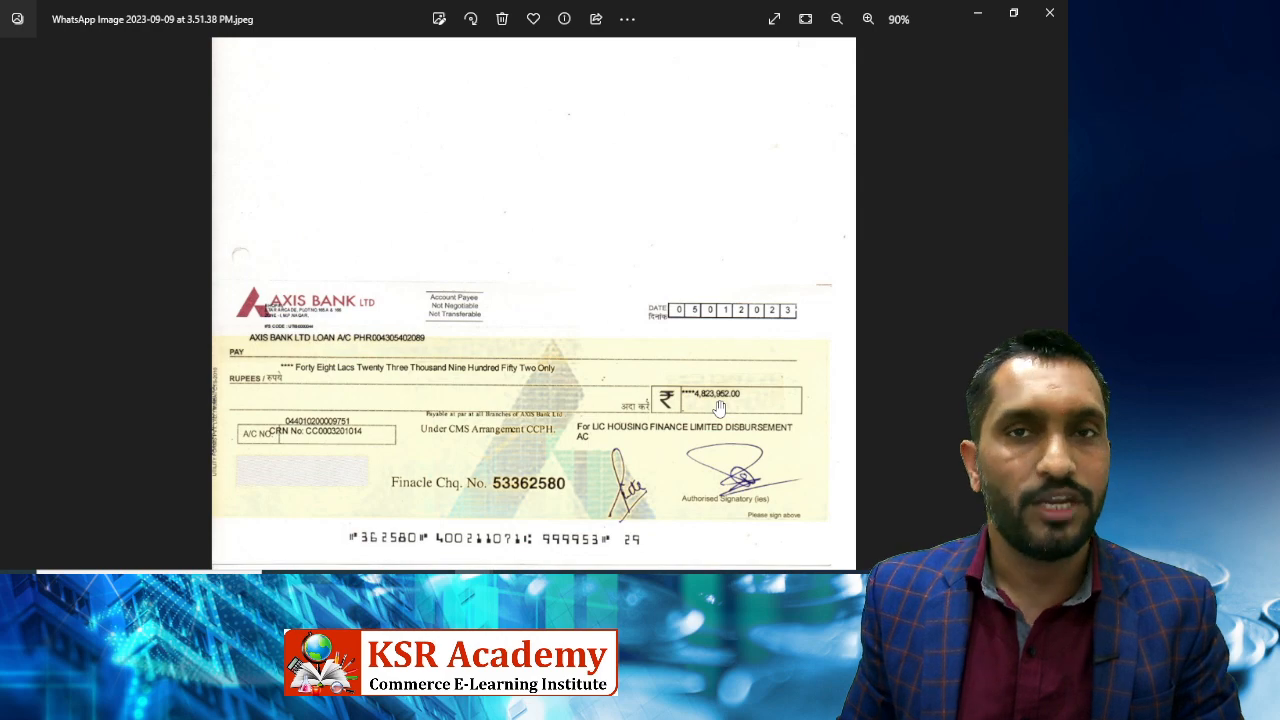
pyautogui.scroll(5, 717, 407)
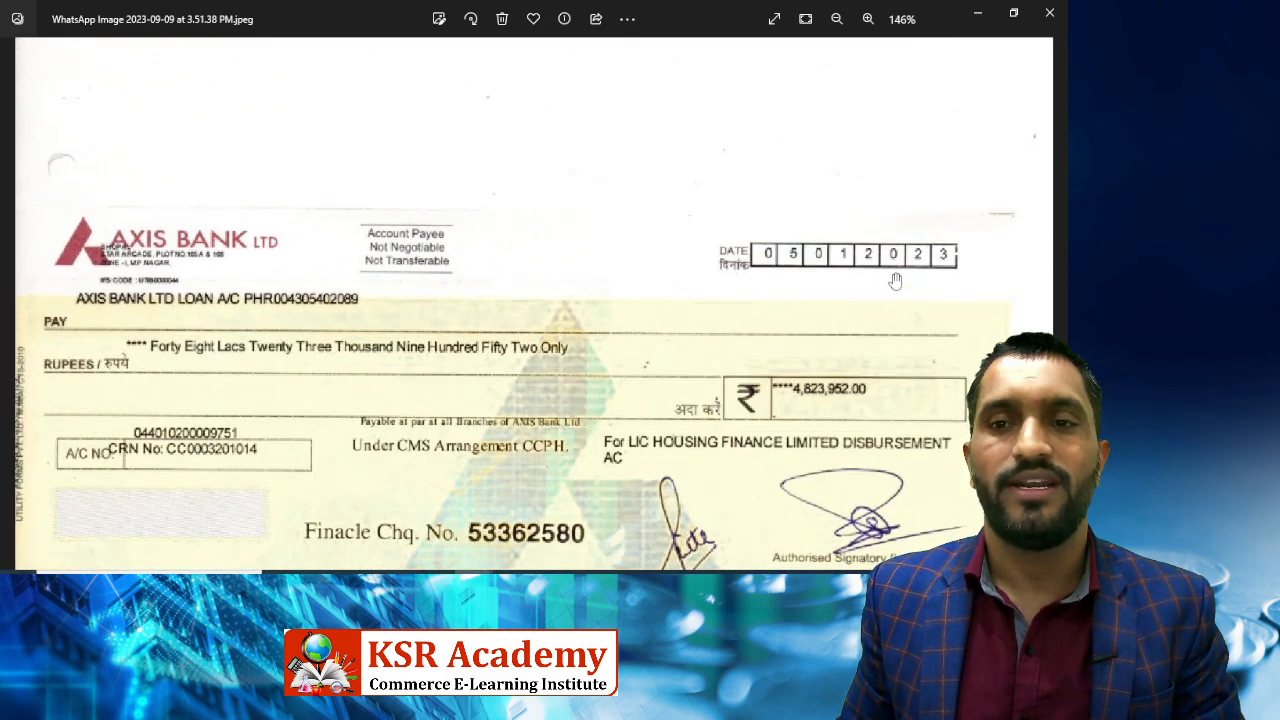
# Start a new accounting voucher dated 5-Jan-2023.
pyautogui.hotkey('alt', 'Tab')
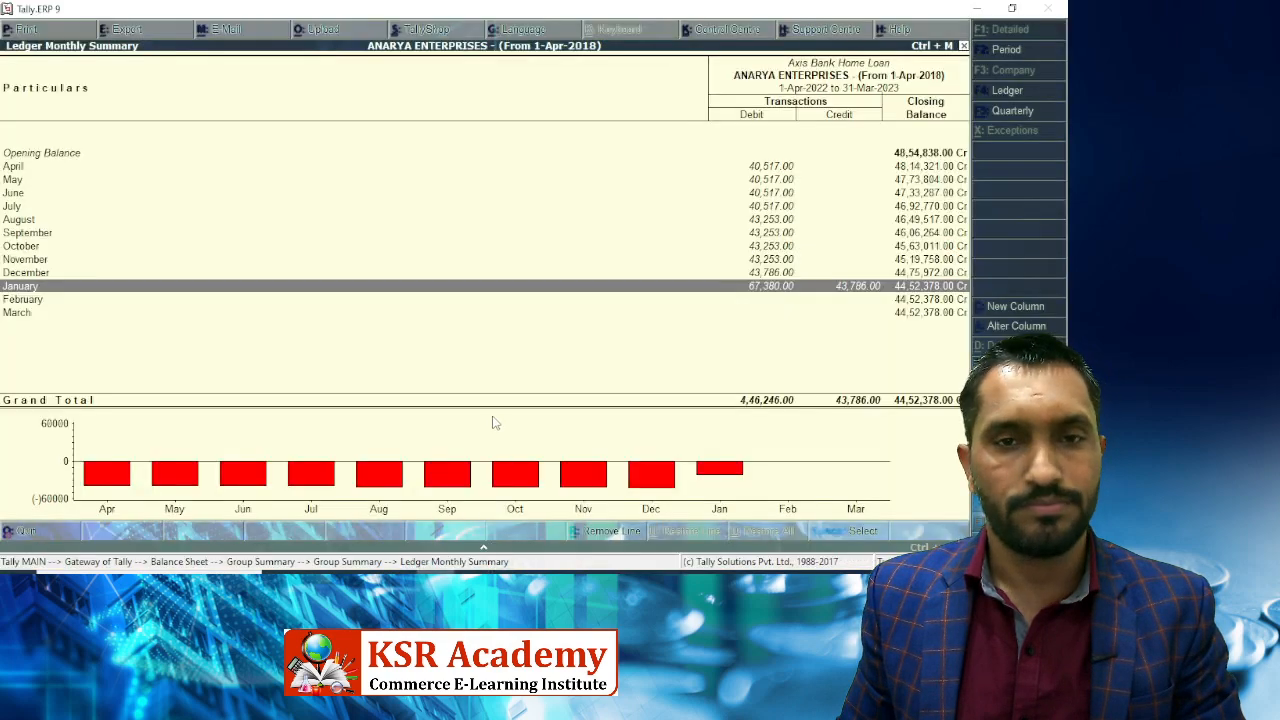
pyautogui.press('Escape')
pyautogui.press('Escape')
pyautogui.press('Escape')
pyautogui.press('Escape')
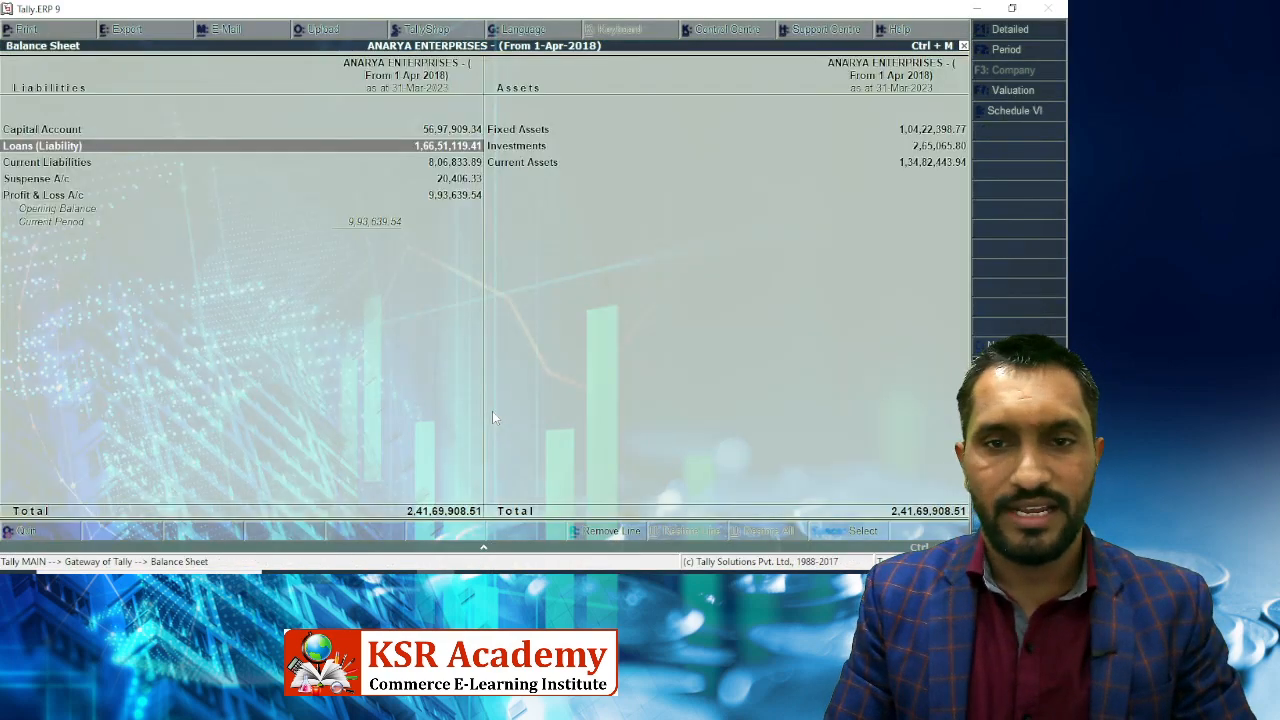
pyautogui.press('Up')
pyautogui.press('Up')
pyautogui.press('Up')
pyautogui.press('Up')
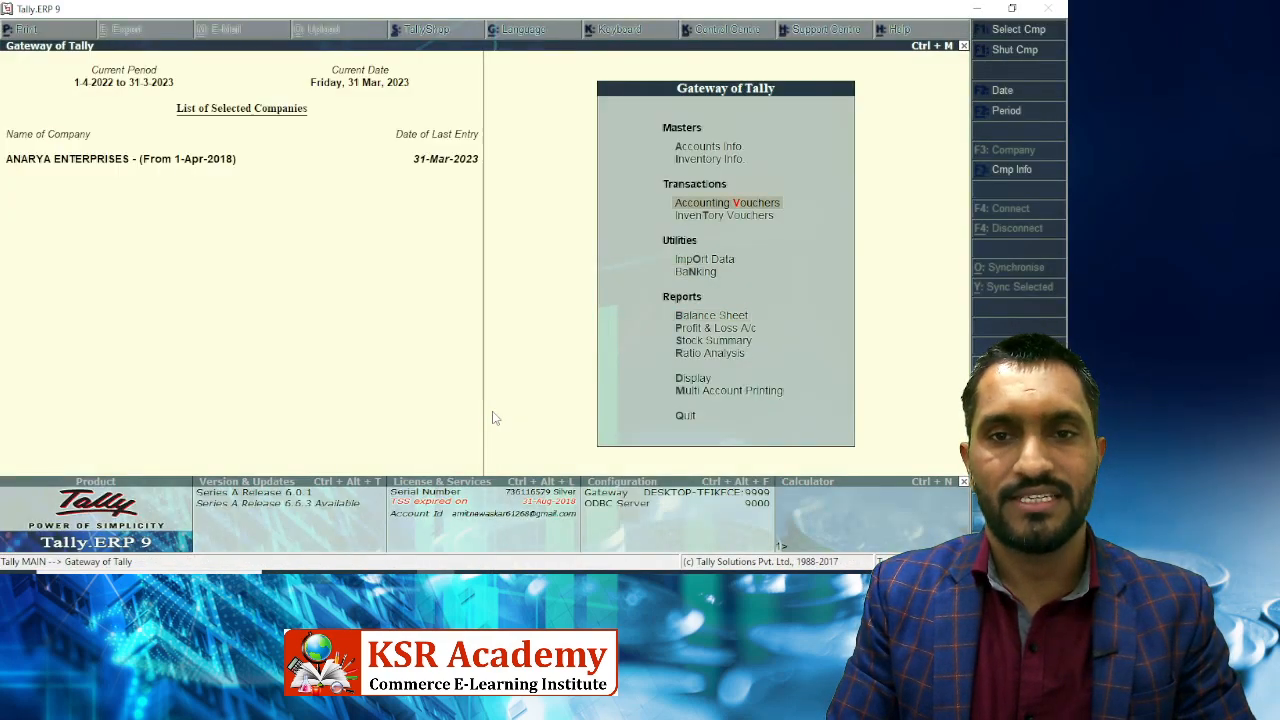
pyautogui.press('Return')
pyautogui.press('F2')
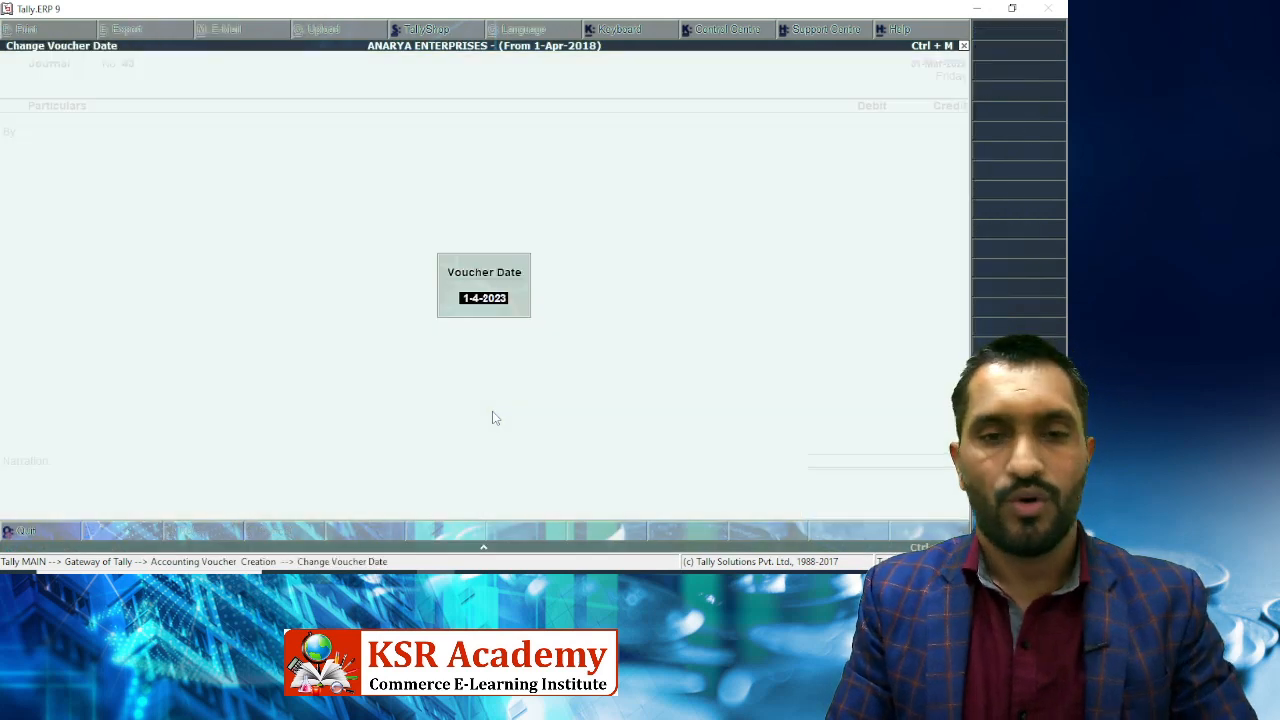
pyautogui.write('5.1.23')
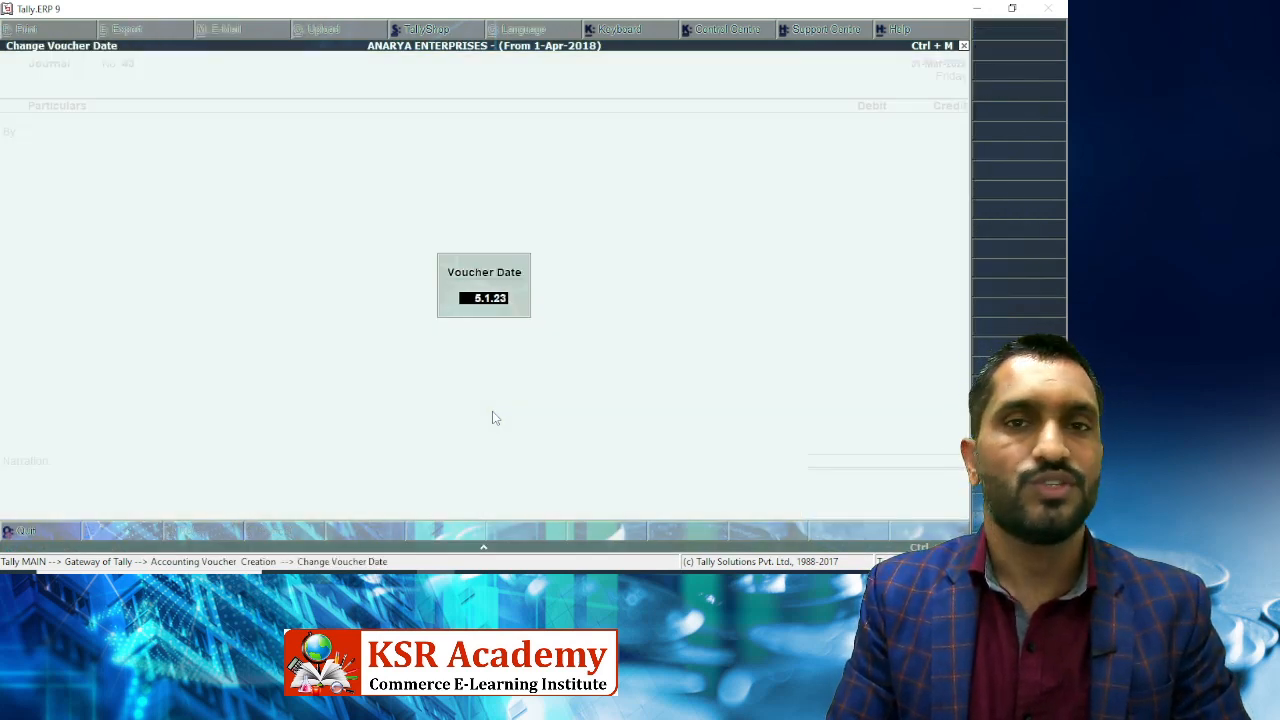
pyautogui.press('Return')
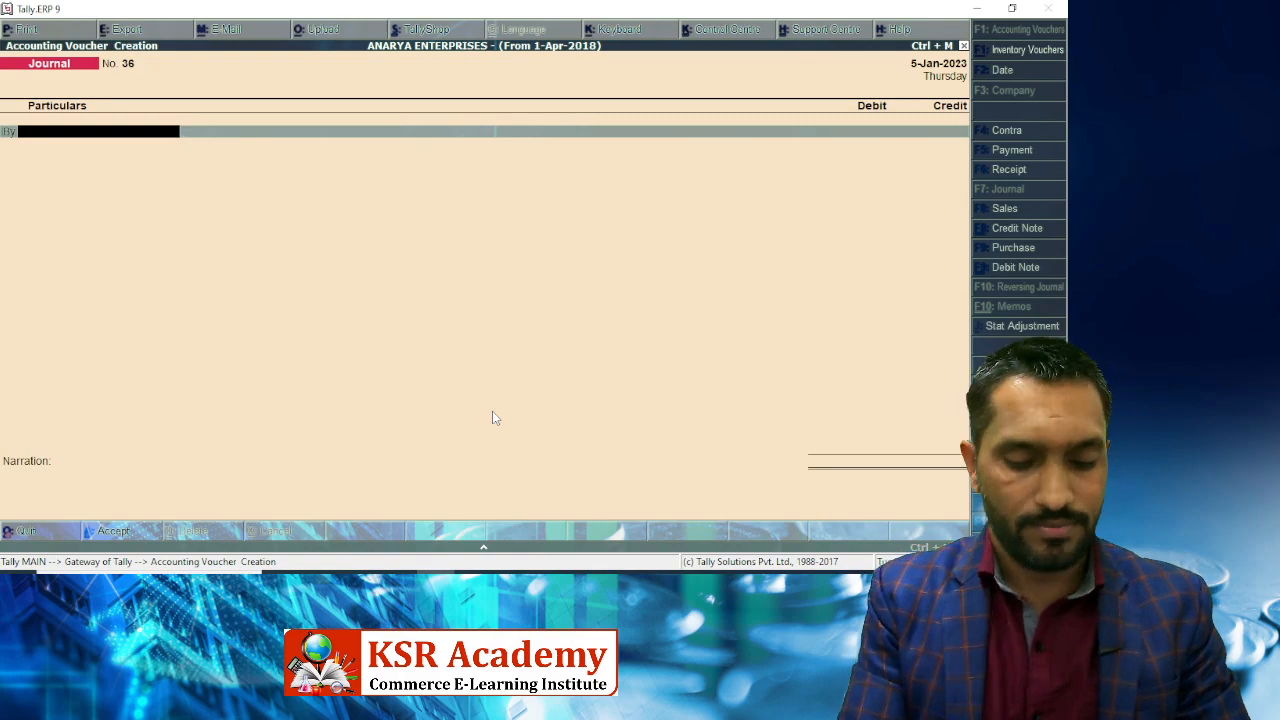
# Debit Axis Bank Home Loan 48,23,952.00, checking the amount against the cheque image.
pyautogui.write('Axis')
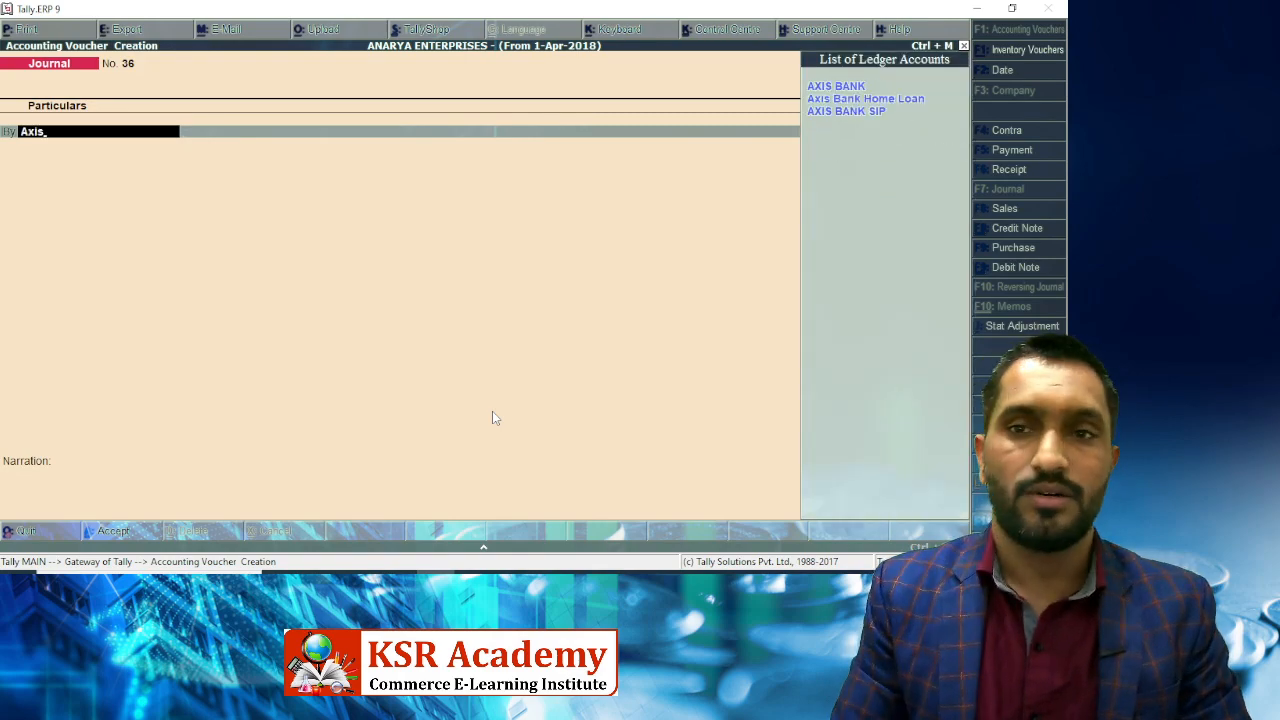
pyautogui.press('Down')
pyautogui.press('Return')
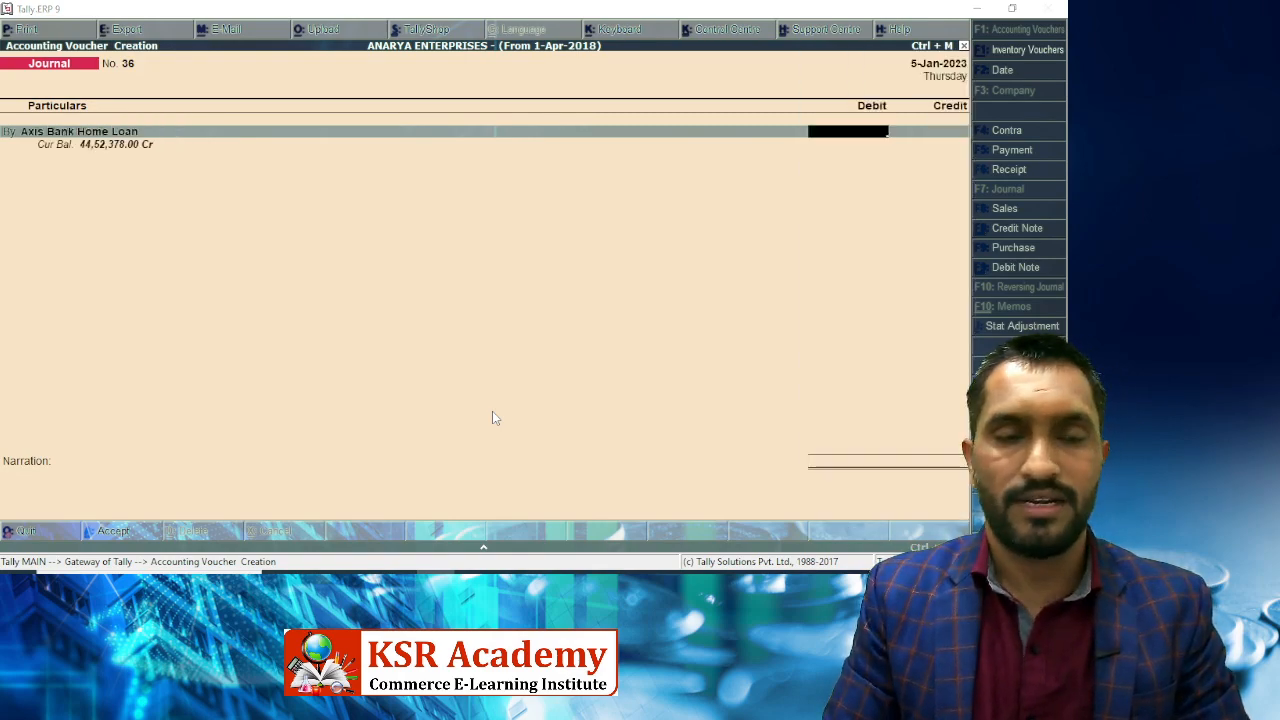
pyautogui.hotkey('alt', 'Tab')
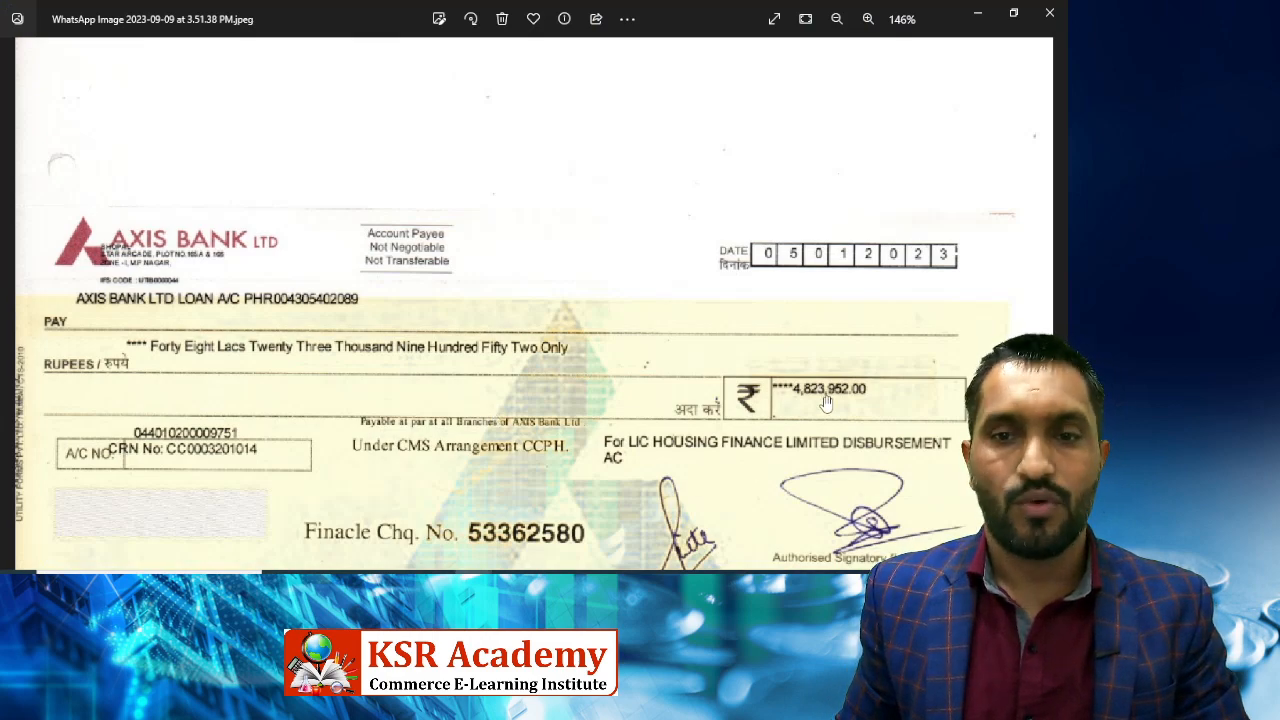
pyautogui.hotkey('alt', 'Tab')
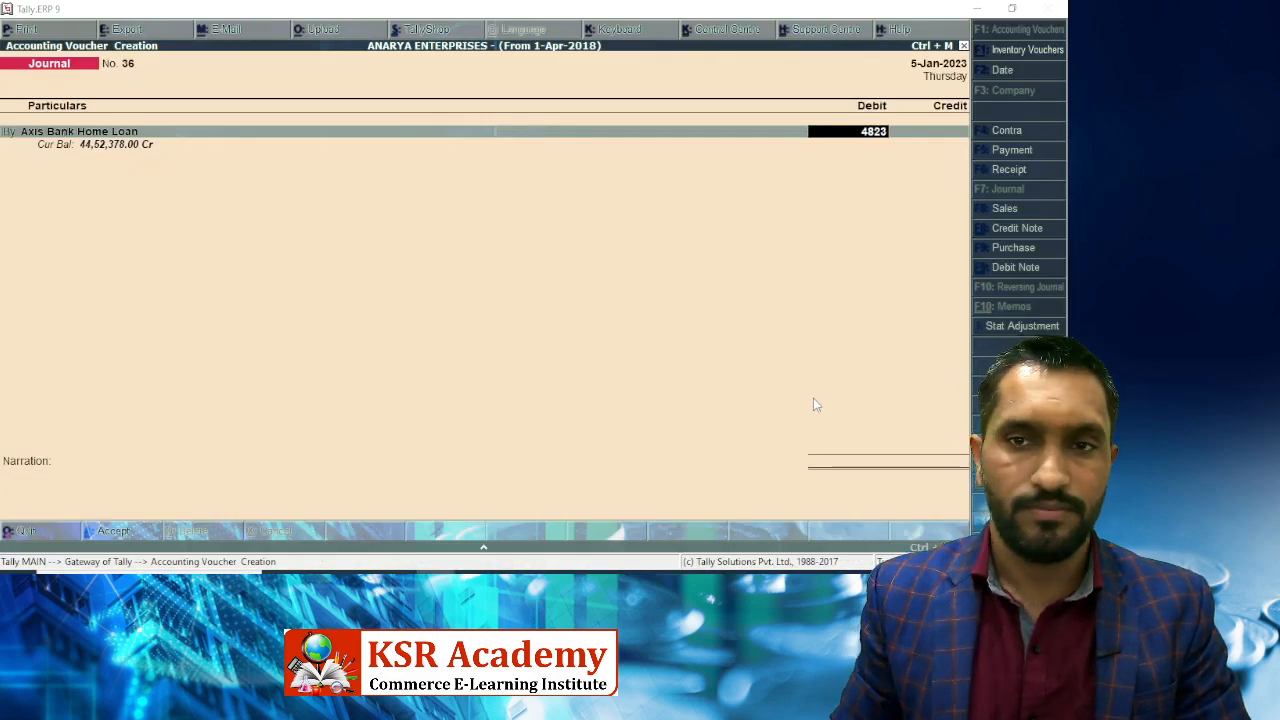
pyautogui.hotkey('alt', 'Tab')
pyautogui.hotkey('alt', 'Tab')
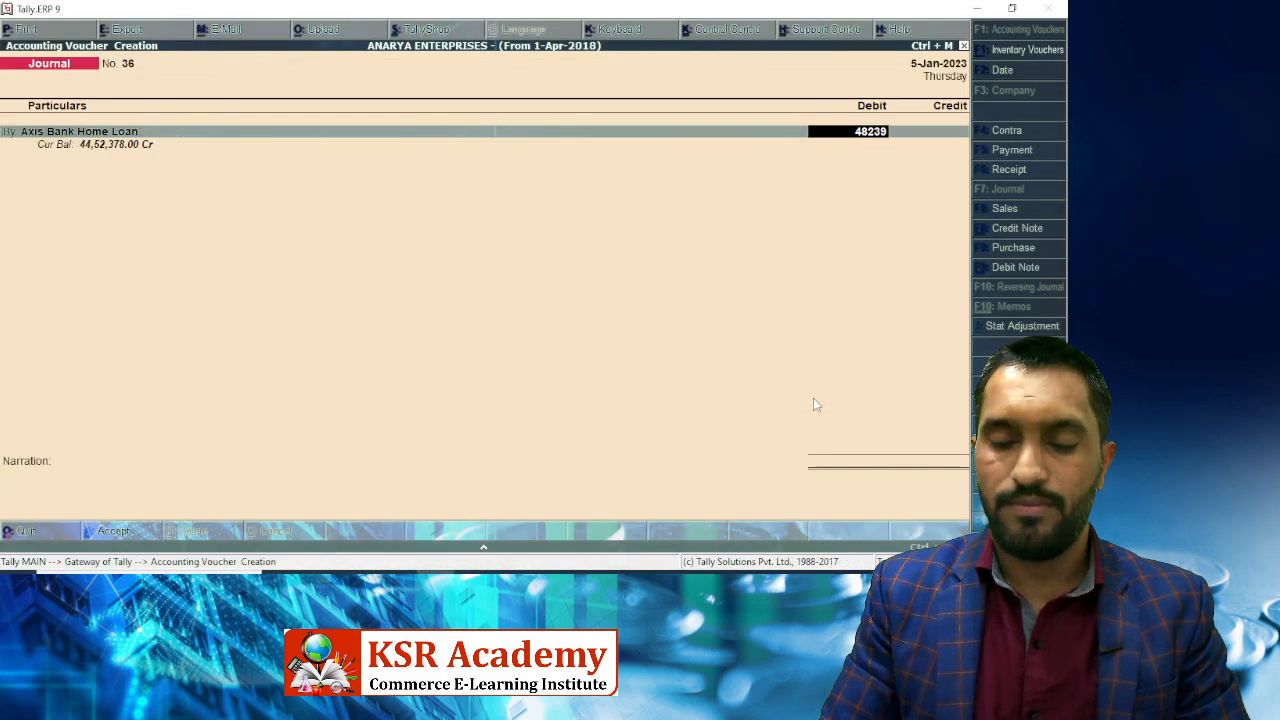
pyautogui.press('Return')
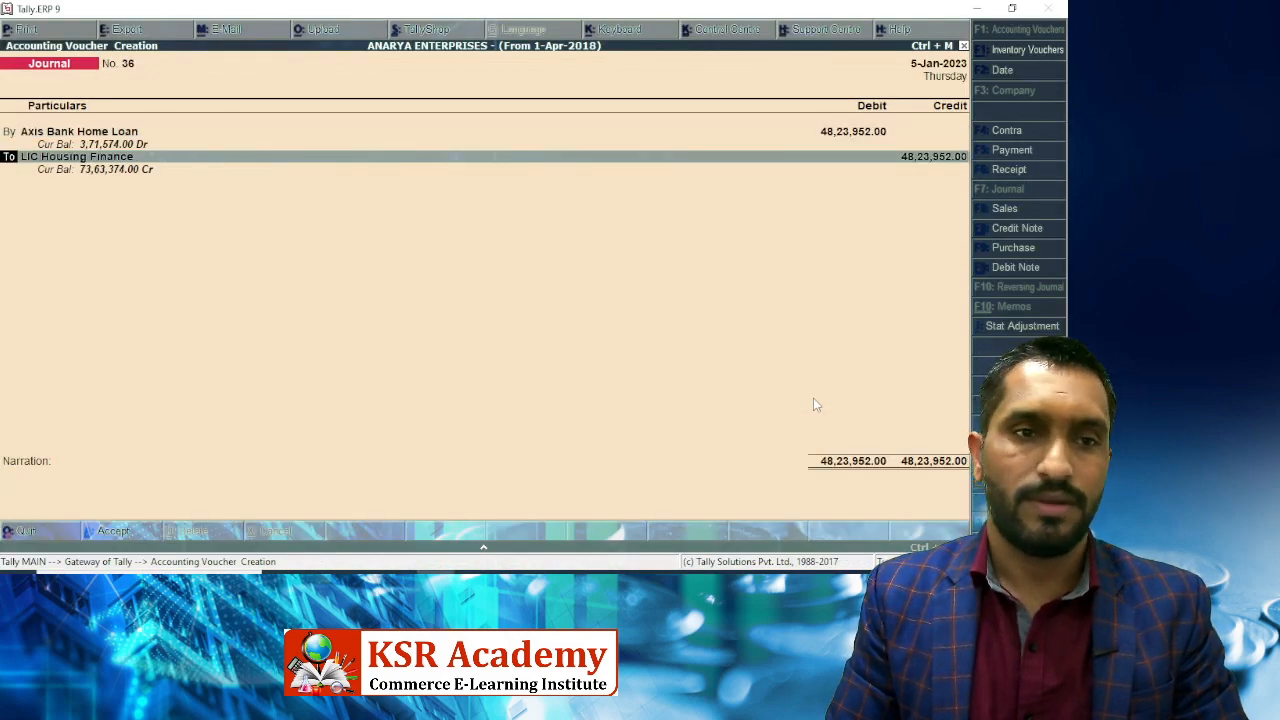
# Credit LIC Housing Finance for the same amount, verifying the payee, and save Journal No. 36.
pyautogui.press('Return')
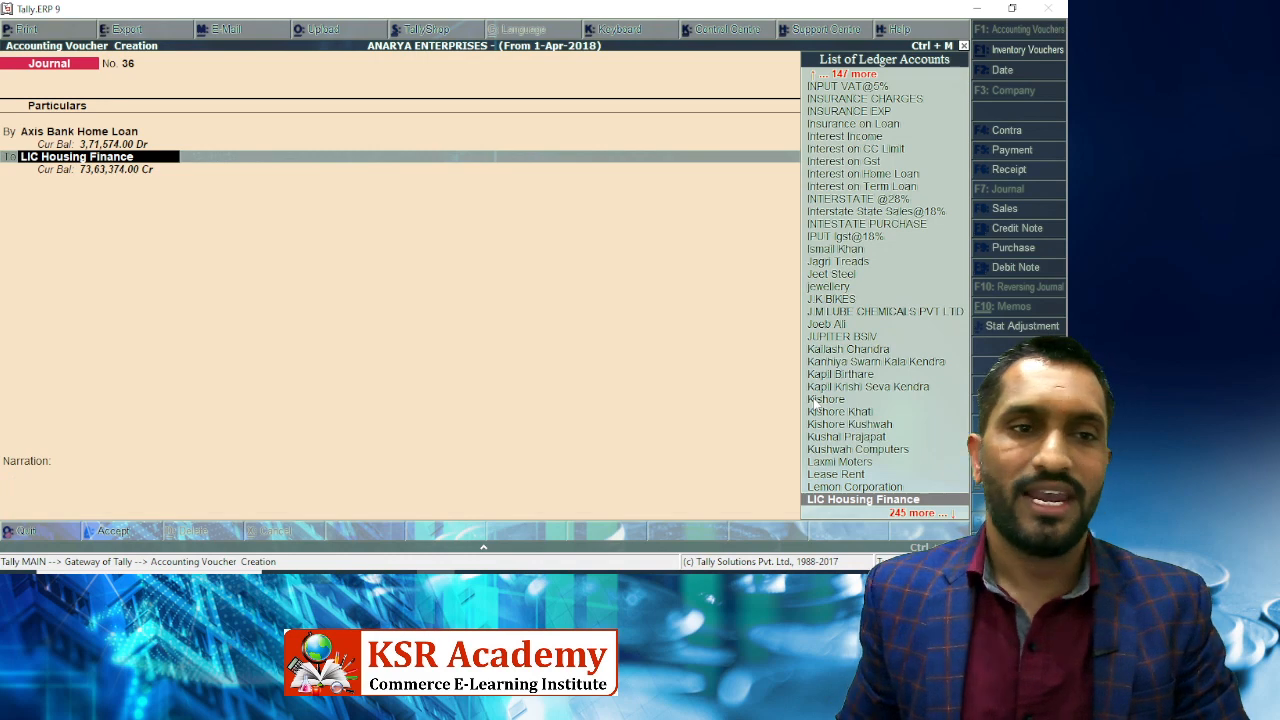
pyautogui.press('Return')
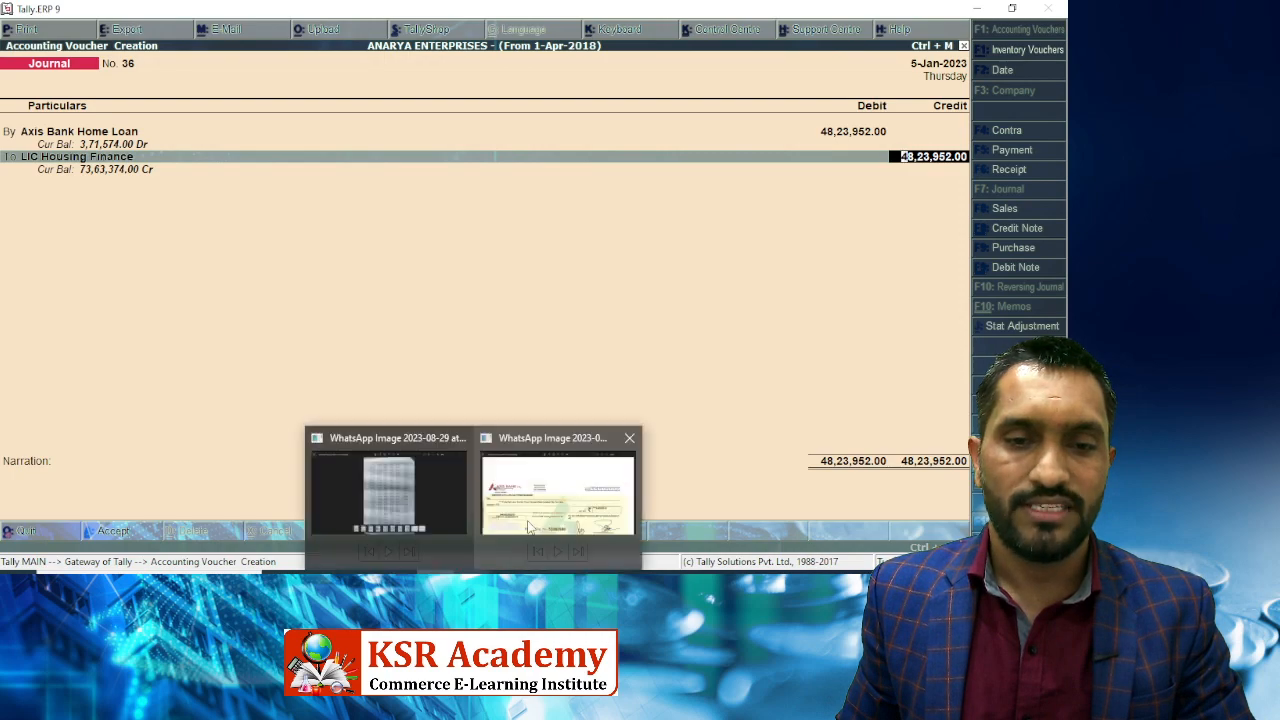
pyautogui.click(557, 490)
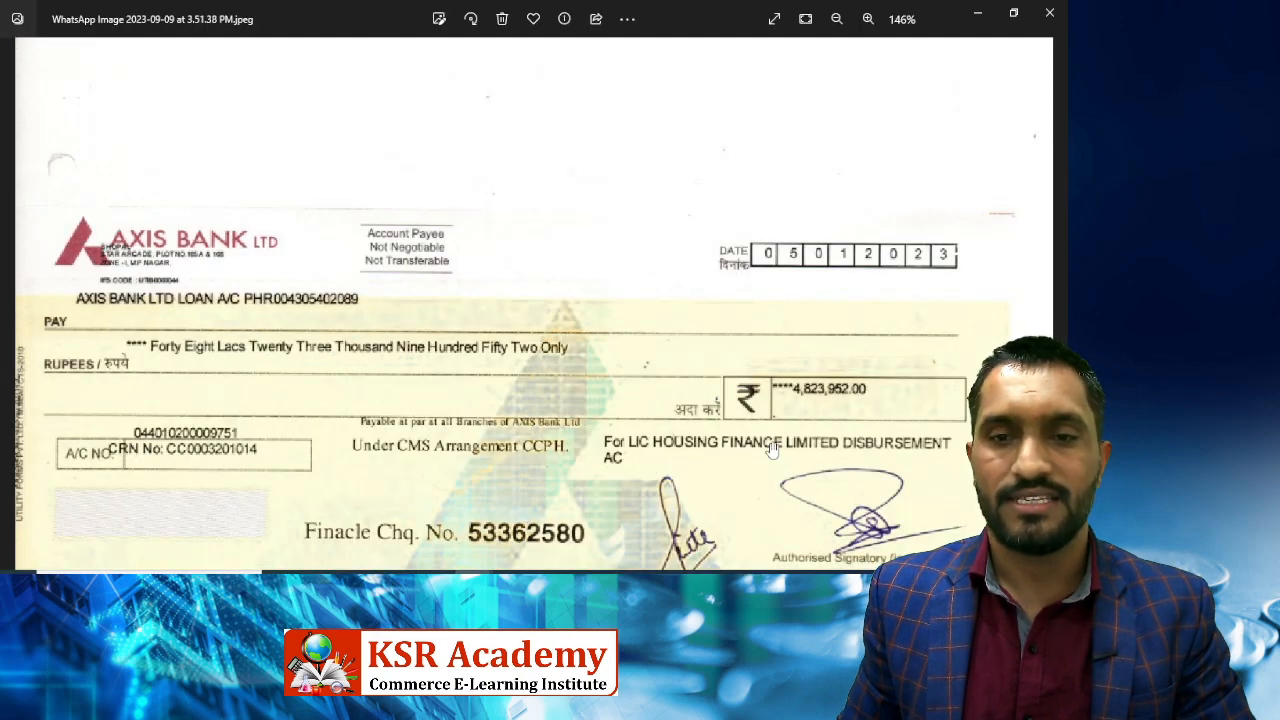
pyautogui.hotkey('alt', 'Tab')
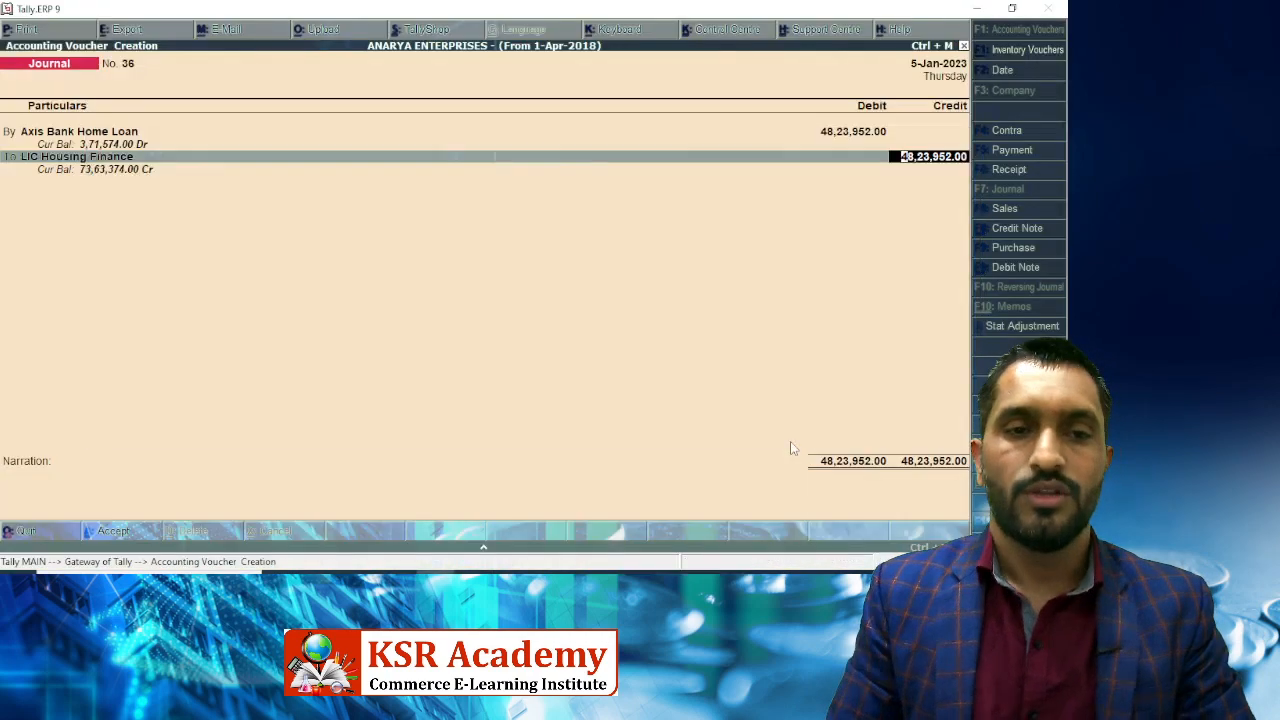
pyautogui.press('Return')
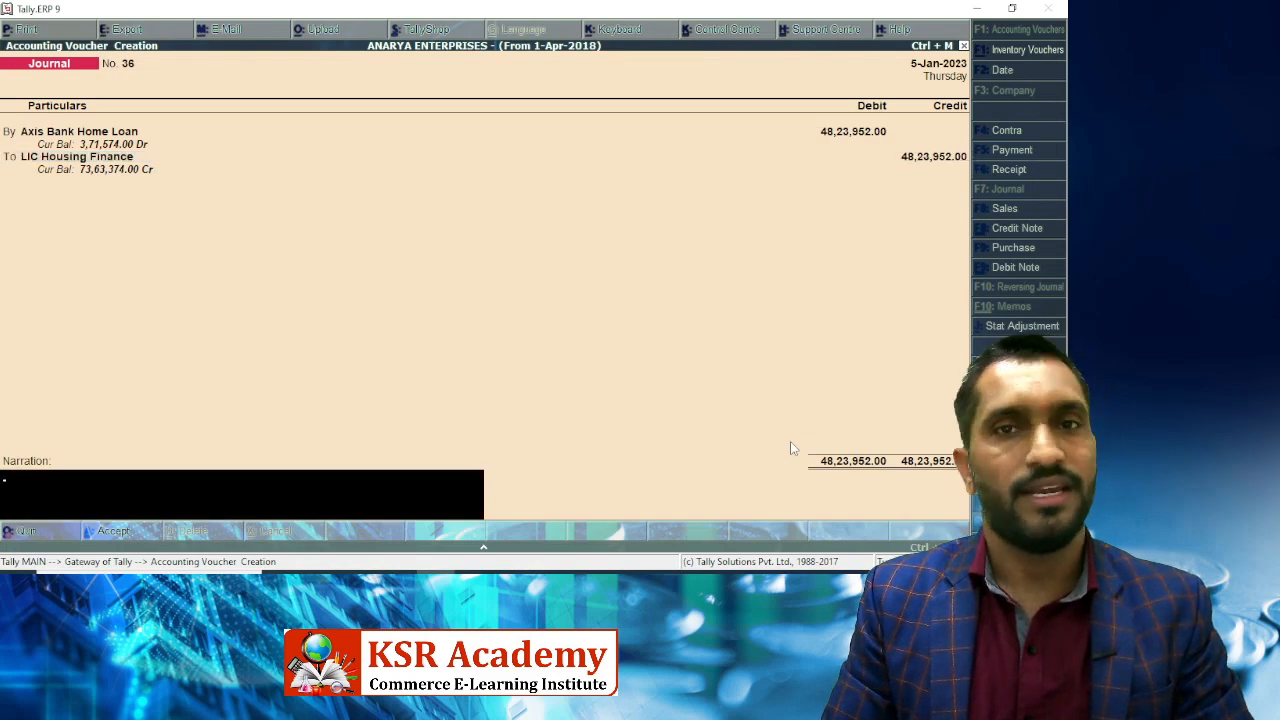
pyautogui.press('Return')
pyautogui.press('Return')
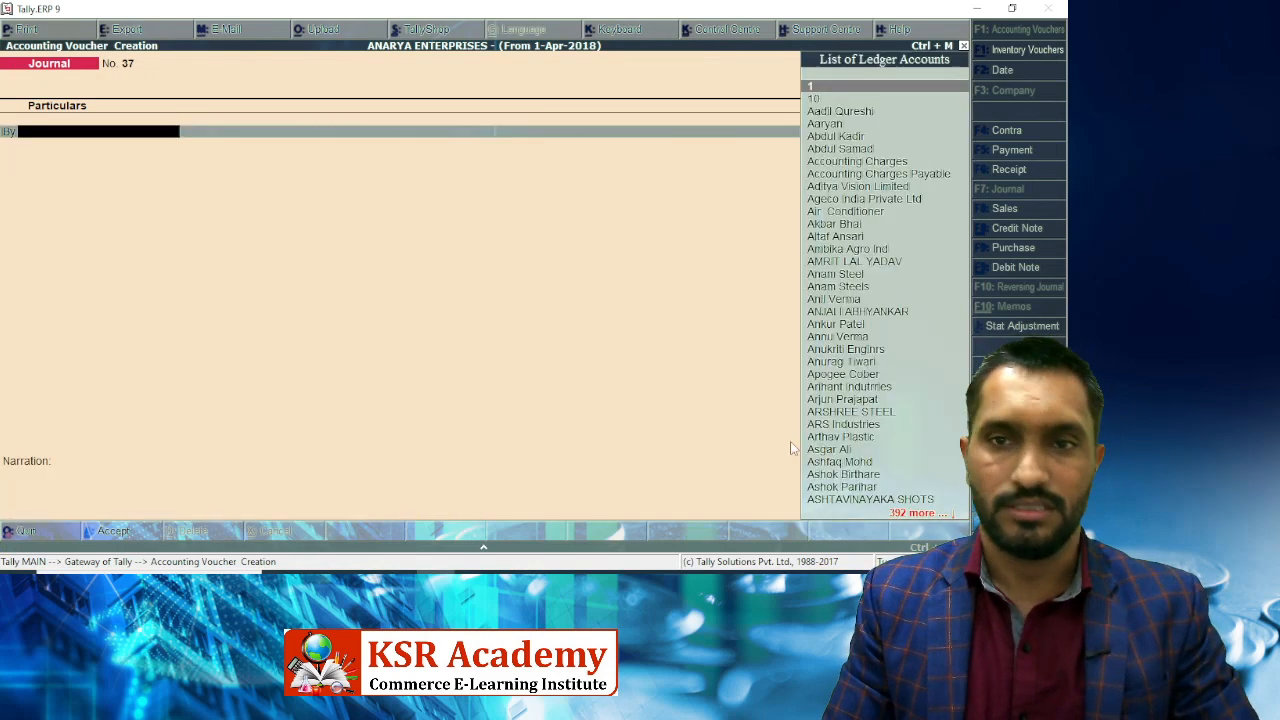
# Display the Axis Bank Home Loan ledger from 1-Apr-2022, showing Journal 36 and the 13-1-2023 receipt.
pyautogui.press('Escape')
pyautogui.press('Return')
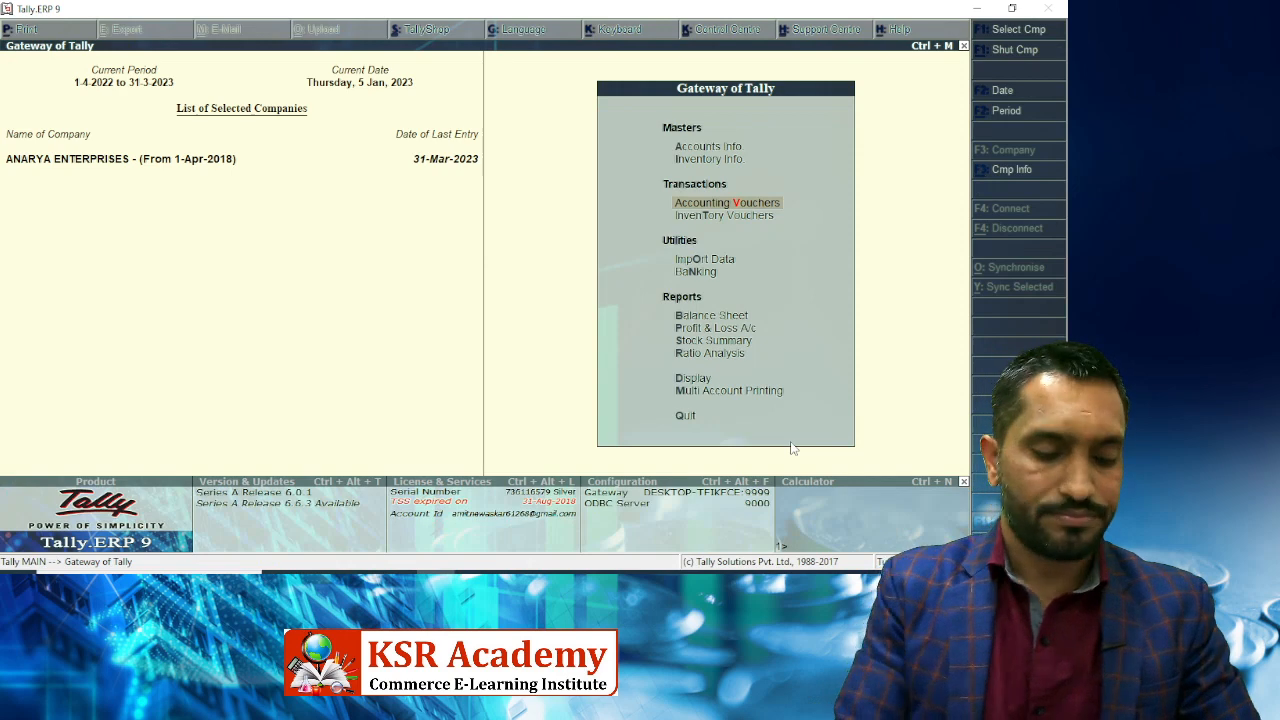
pyautogui.press('d')
pyautogui.write('al')
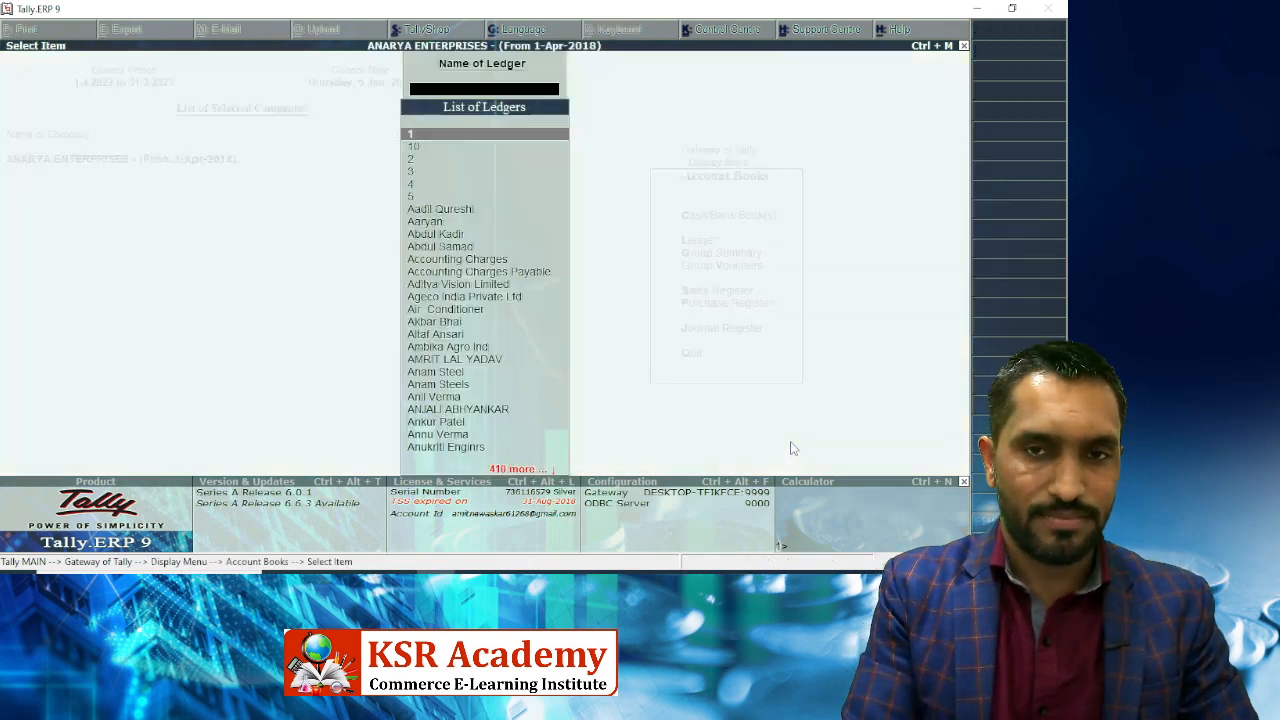
pyautogui.write('Axis')
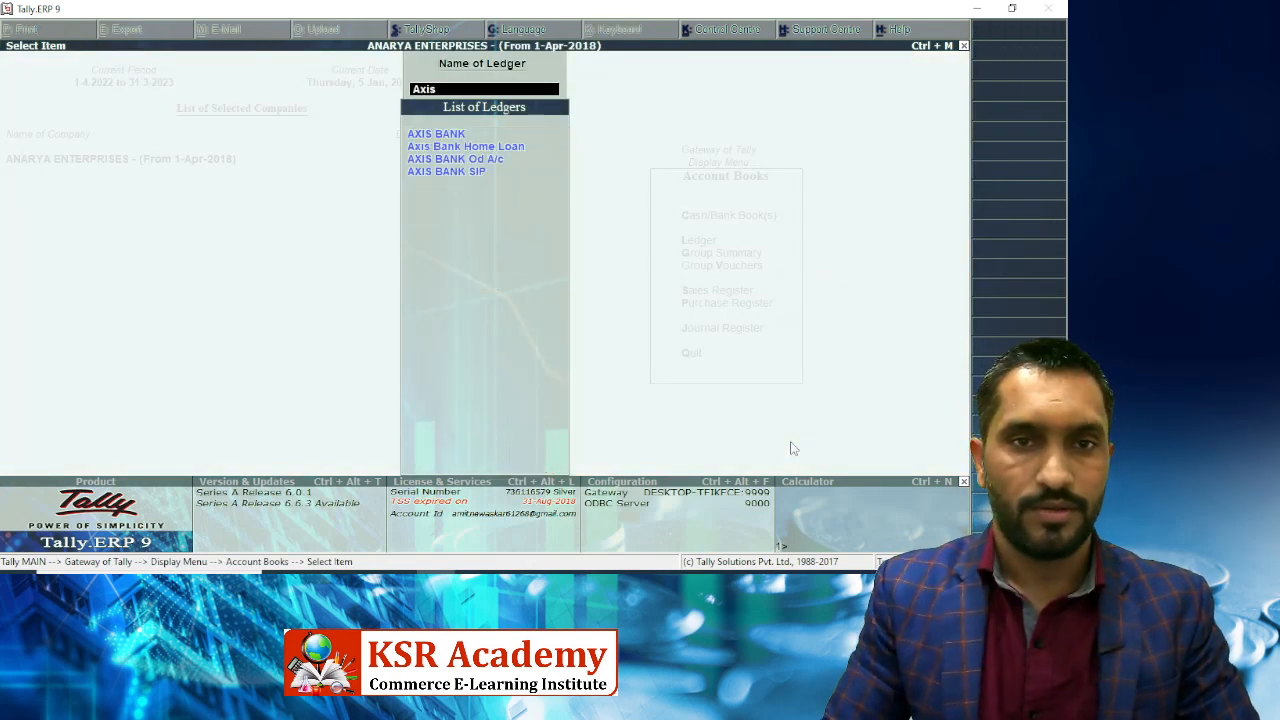
pyautogui.press('Down')
pyautogui.press('Return')
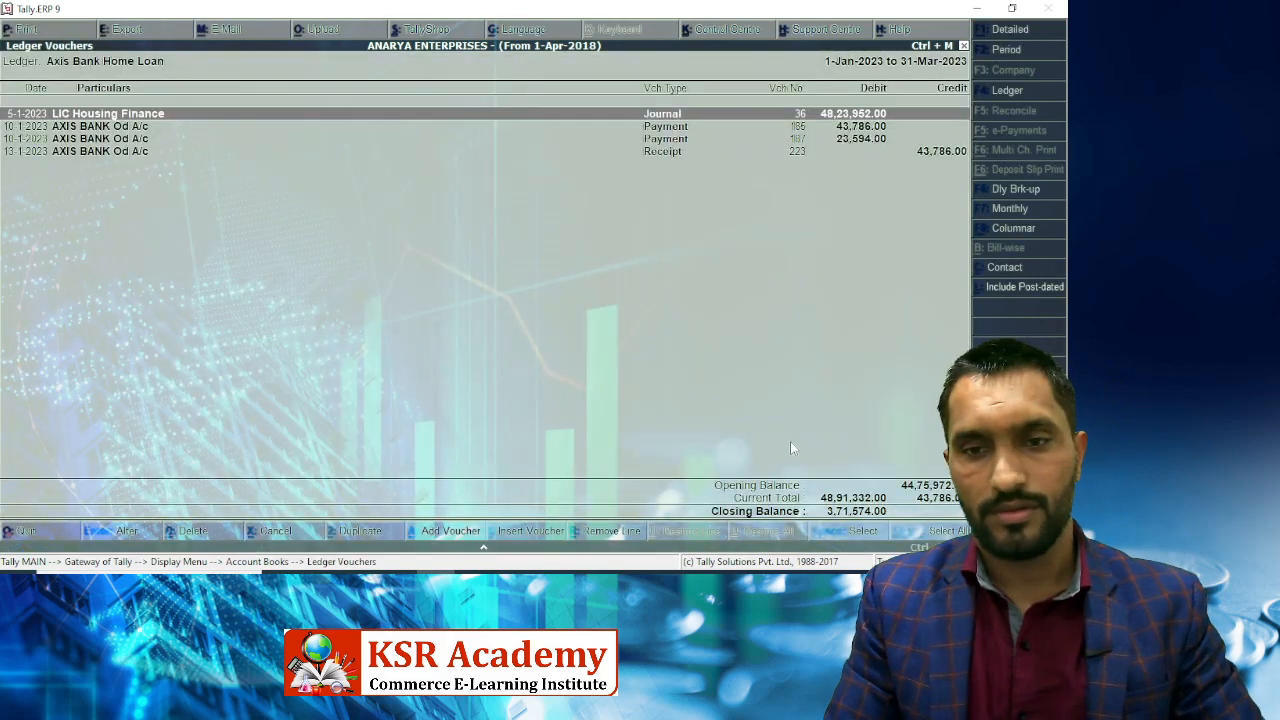
pyautogui.hotkey('alt', 'F2')
pyautogui.write('1-4')
pyautogui.press('Return')
pyautogui.press('Return')
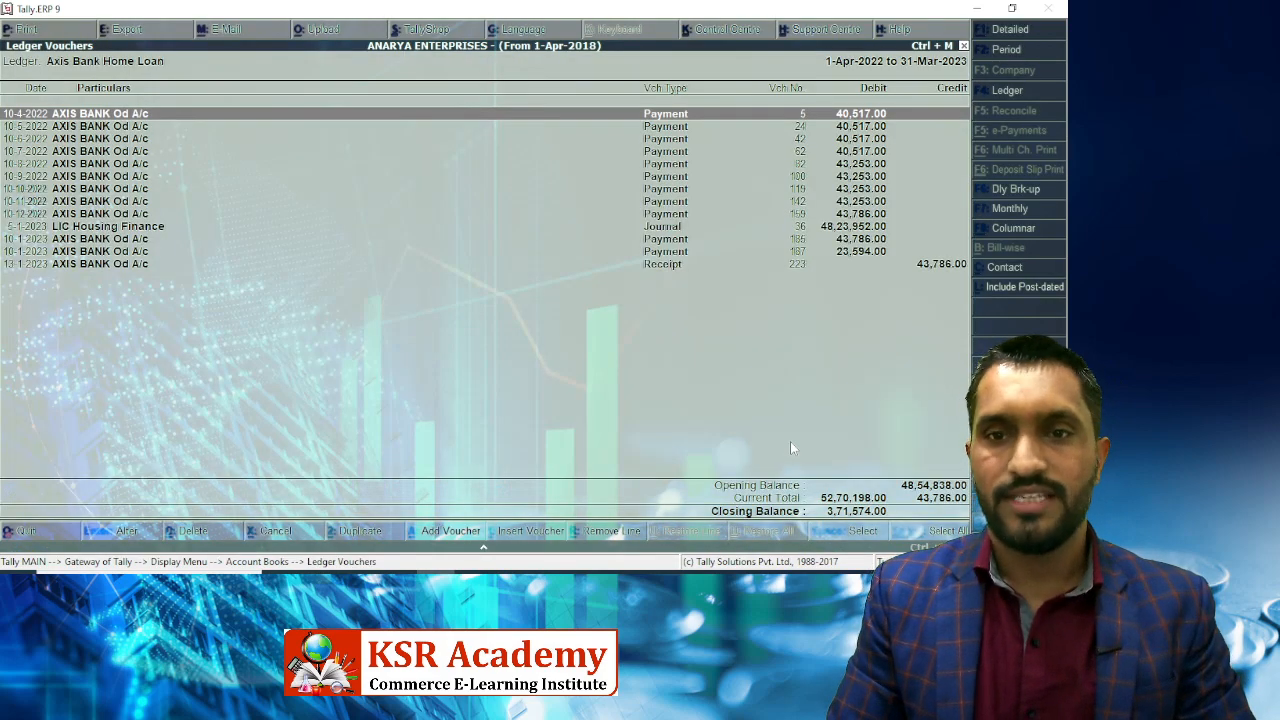
pyautogui.press('Down')
pyautogui.press('Down')
pyautogui.press('Down')
pyautogui.press('Down')
pyautogui.press('Down')
pyautogui.press('Down')
pyautogui.press('Down')
pyautogui.press('Down')
pyautogui.press('Down')
pyautogui.press('Down')
pyautogui.press('Down')
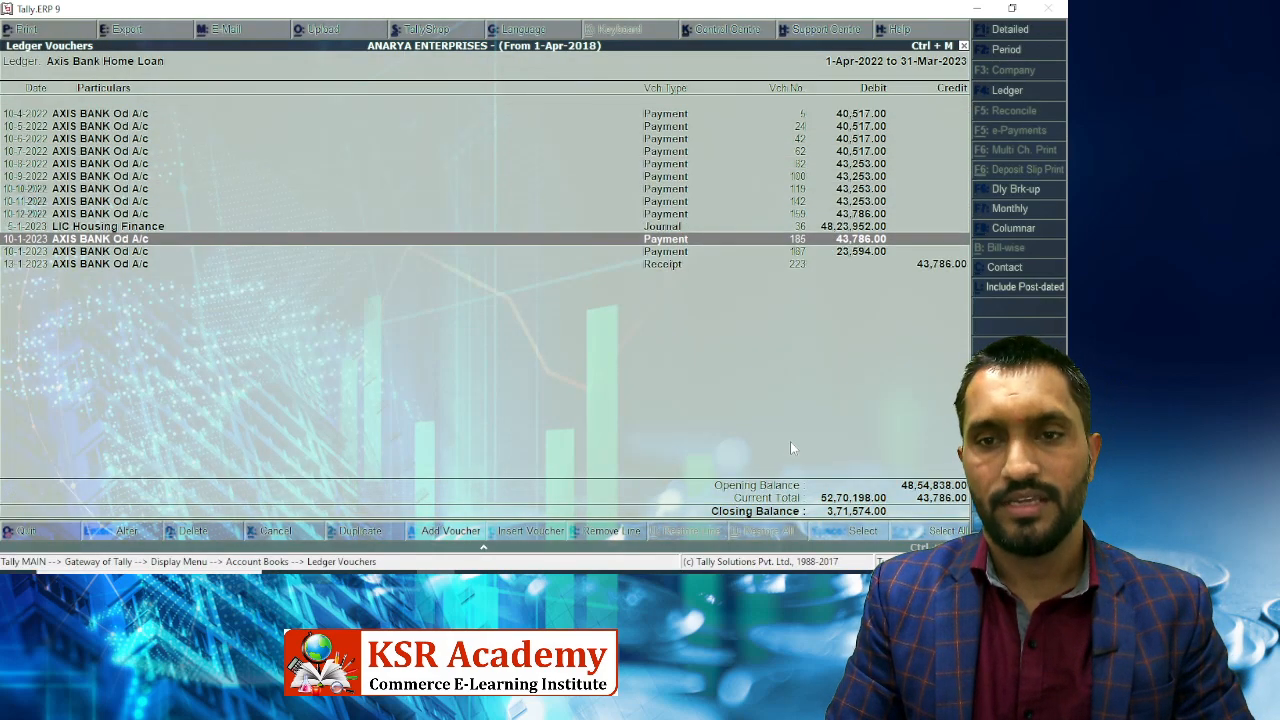
pyautogui.click(933, 268)
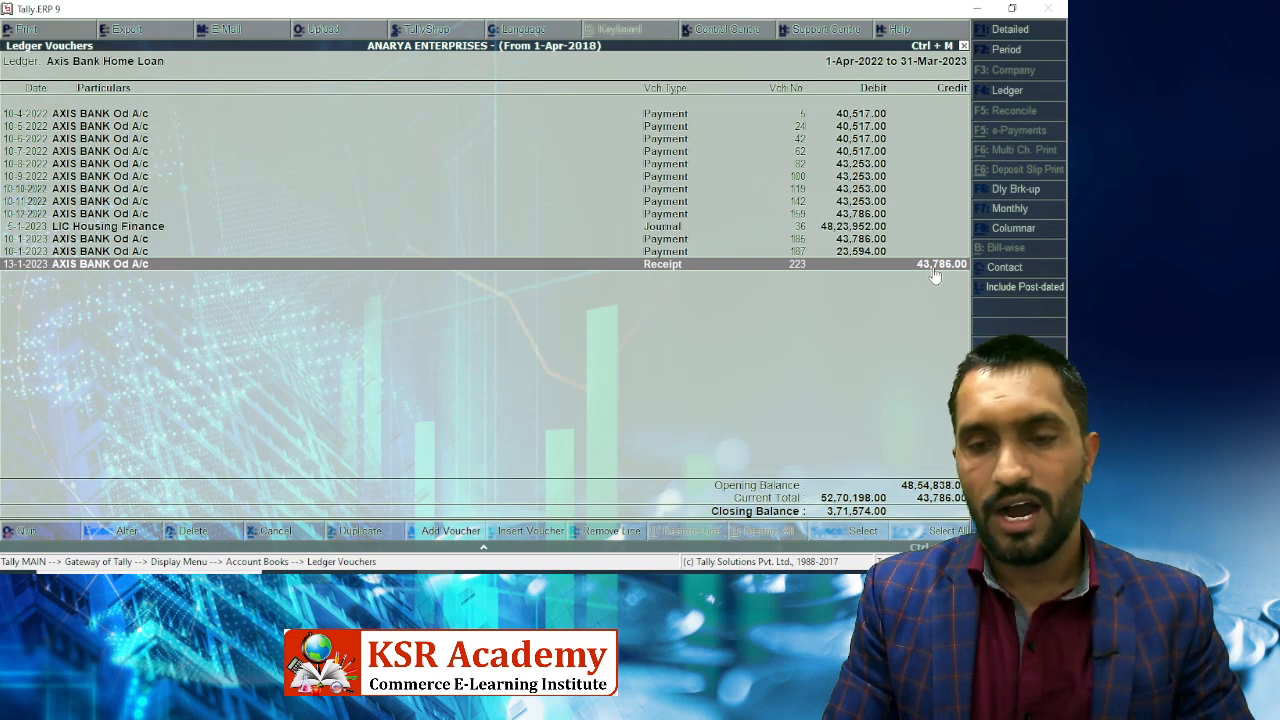
pyautogui.press('Up')
pyautogui.press('Up')
pyautogui.press('Up')
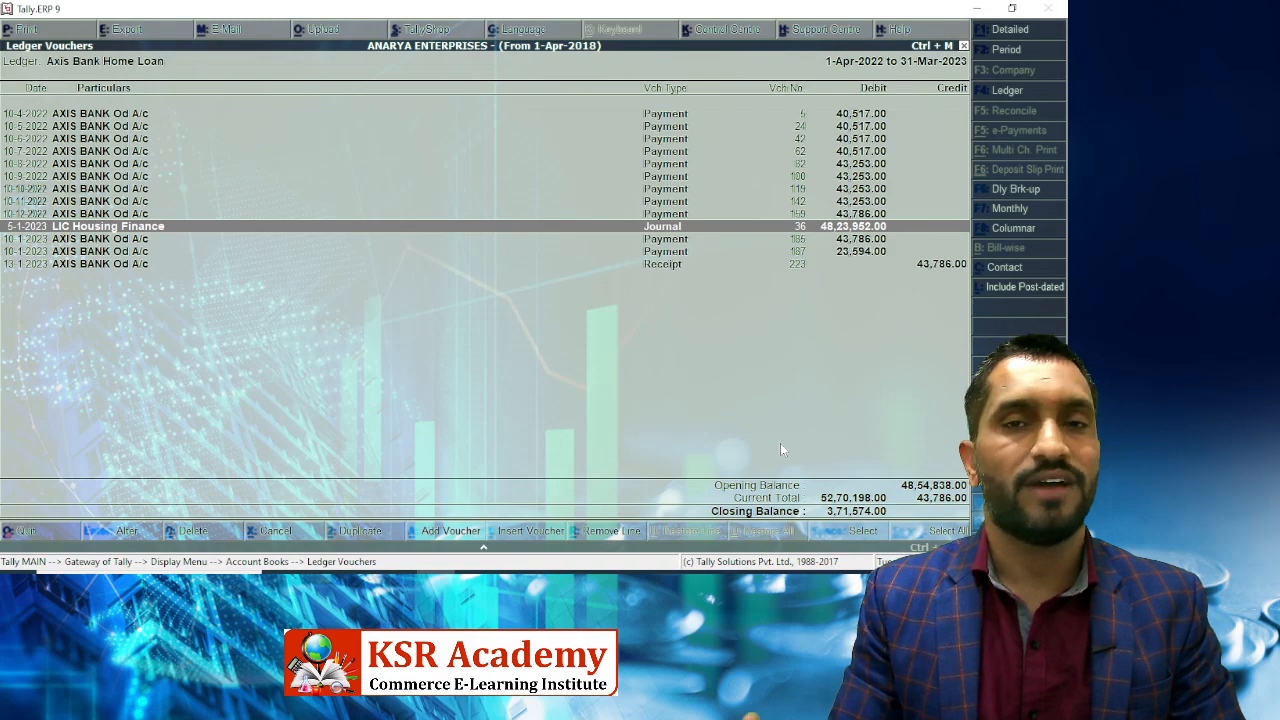
# Enter a journal debiting Interest on Home Loan 371754 and accept it.
pyautogui.hotkey('alt', 'i')
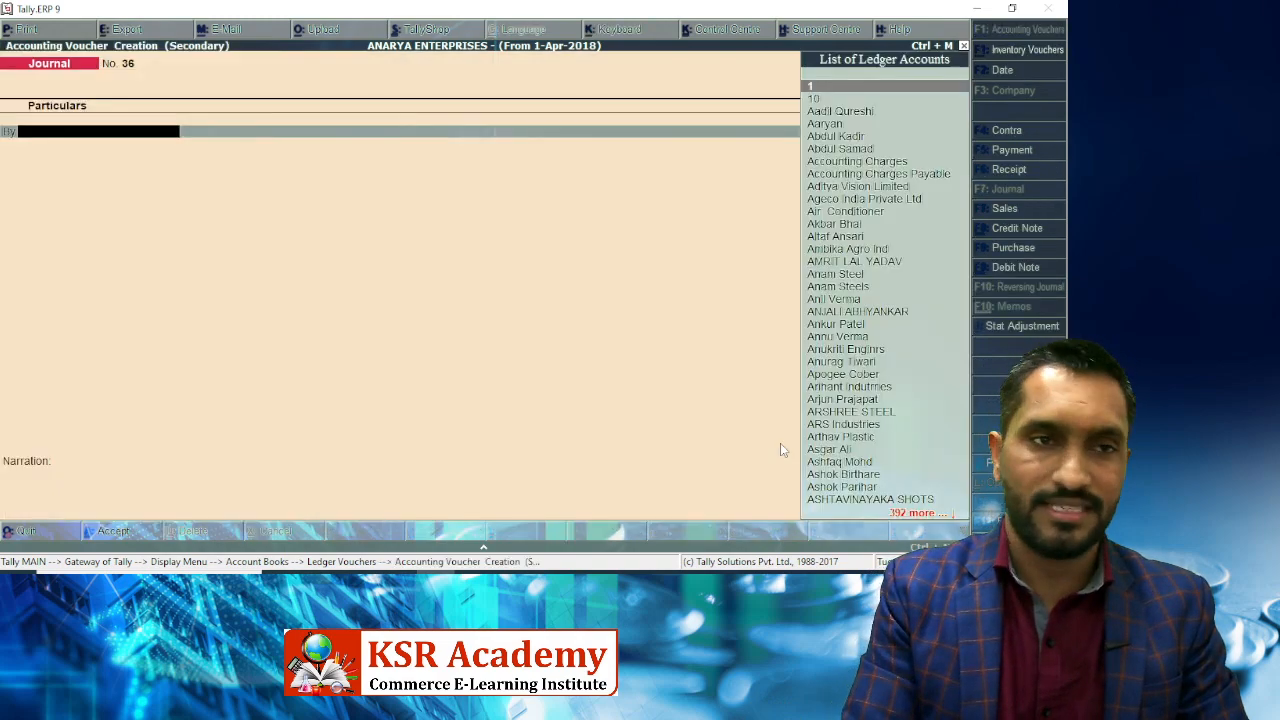
pyautogui.write('Intere')
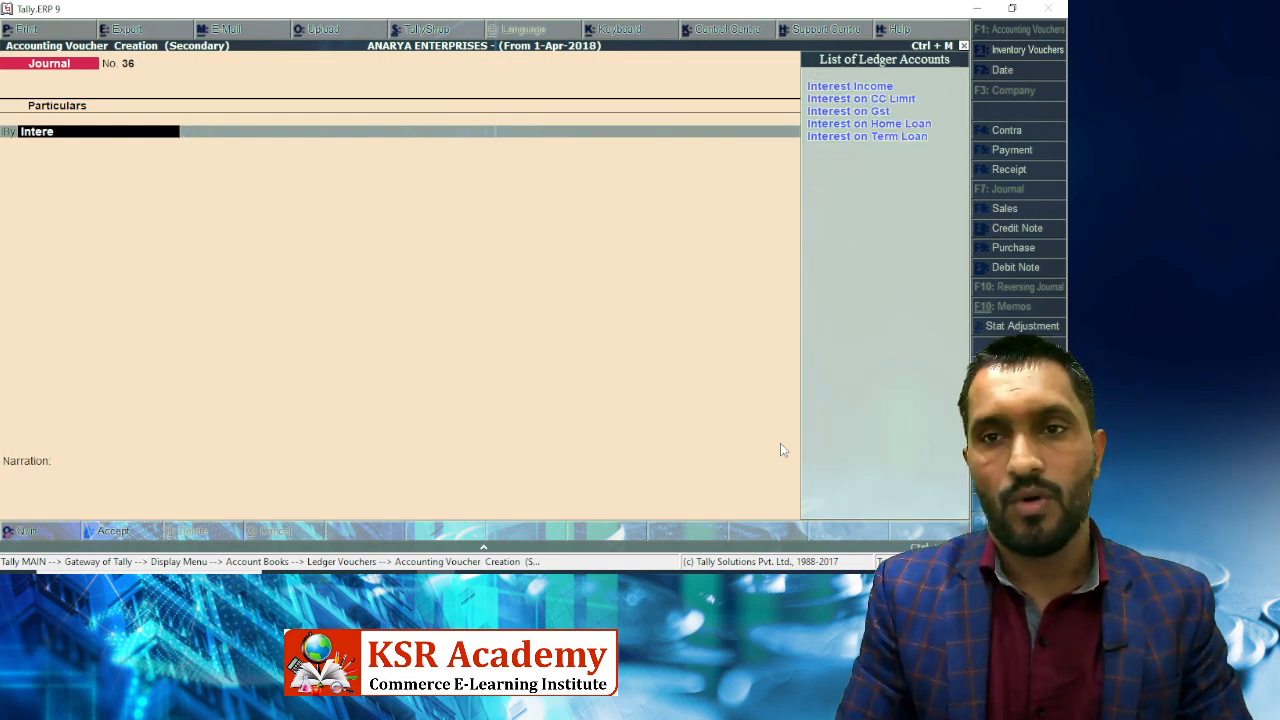
pyautogui.press('Down')
pyautogui.press('Down')
pyautogui.press('Down')
pyautogui.press('Return')
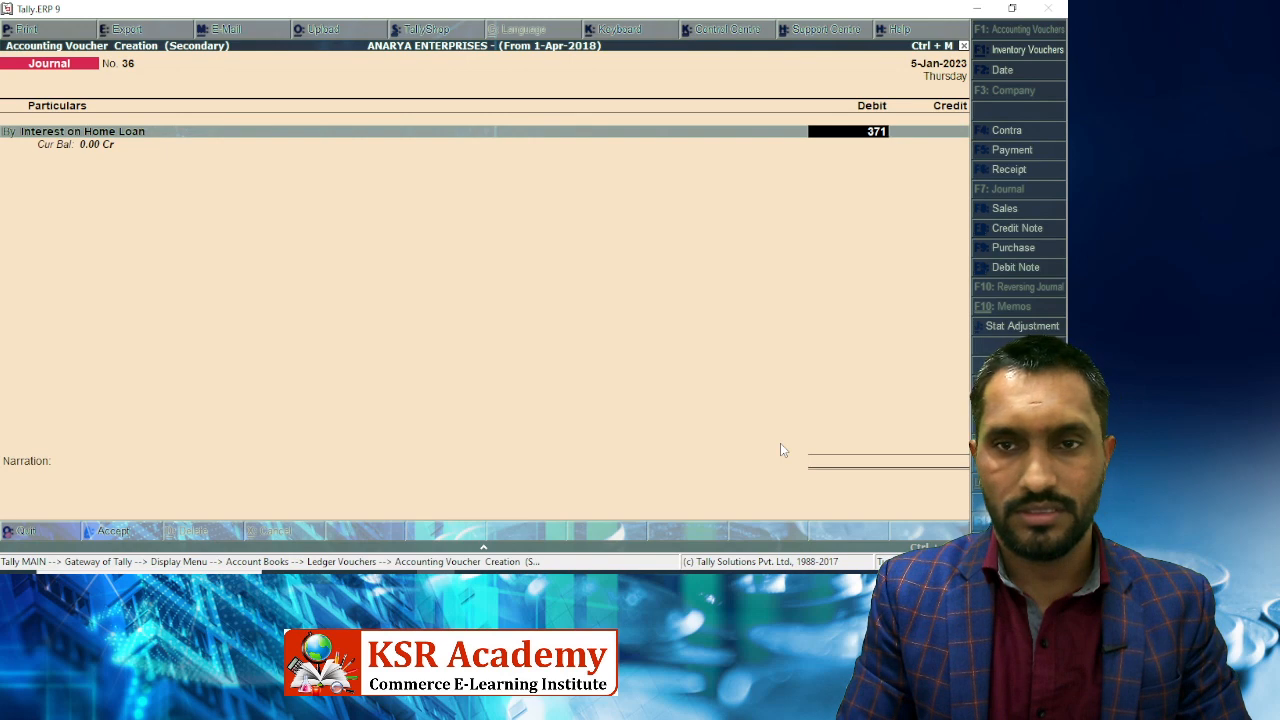
pyautogui.write('371754')
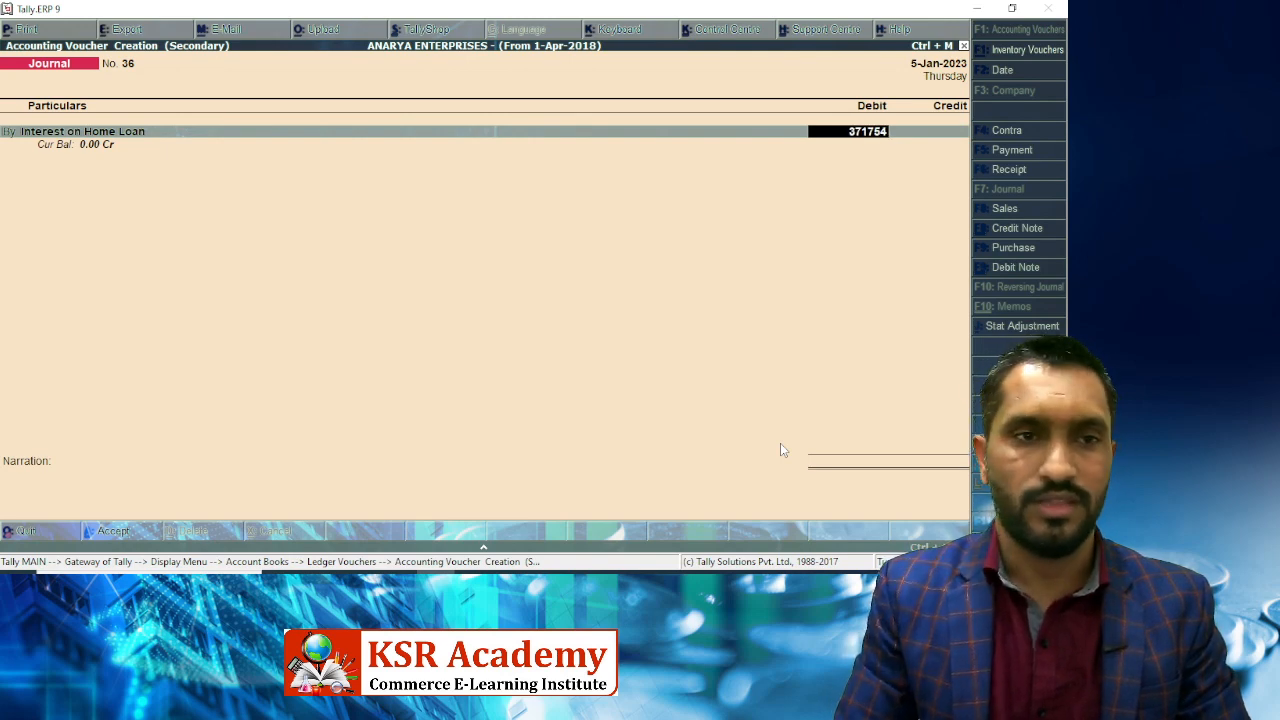
pyautogui.press('Return')
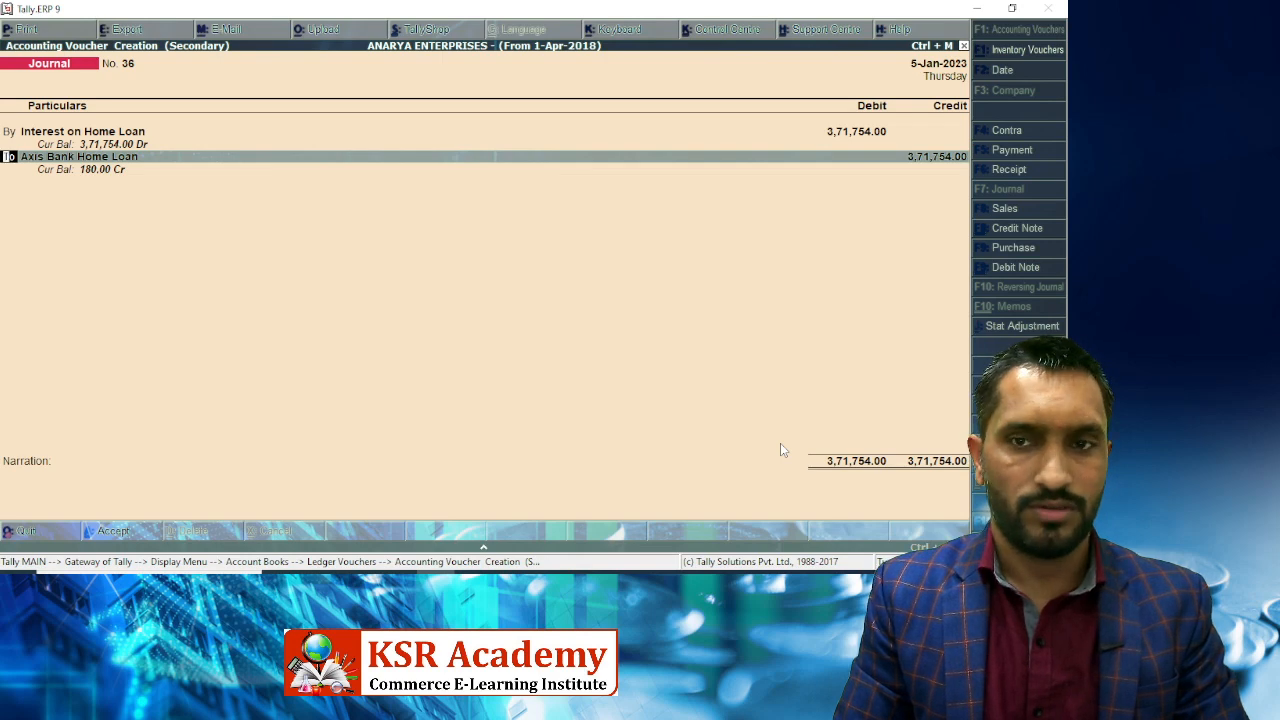
pyautogui.press('BackSpace')
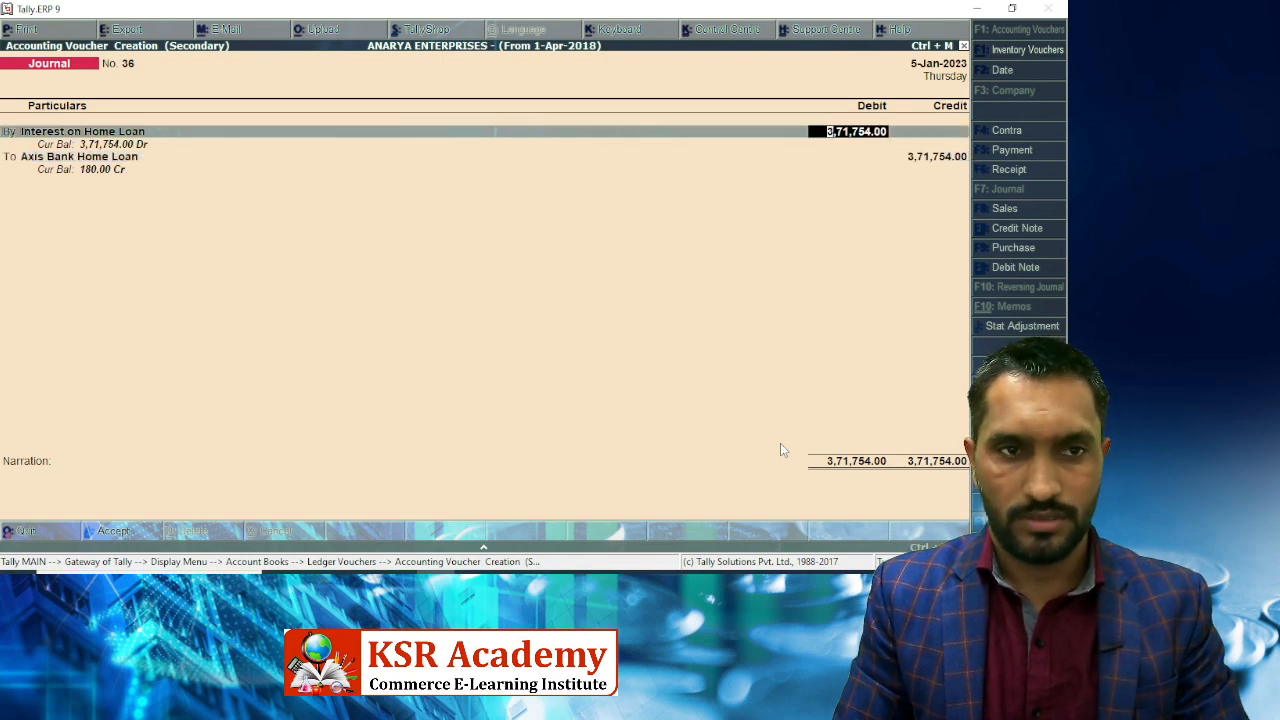
pyautogui.hotkey('ctrl', 'a')
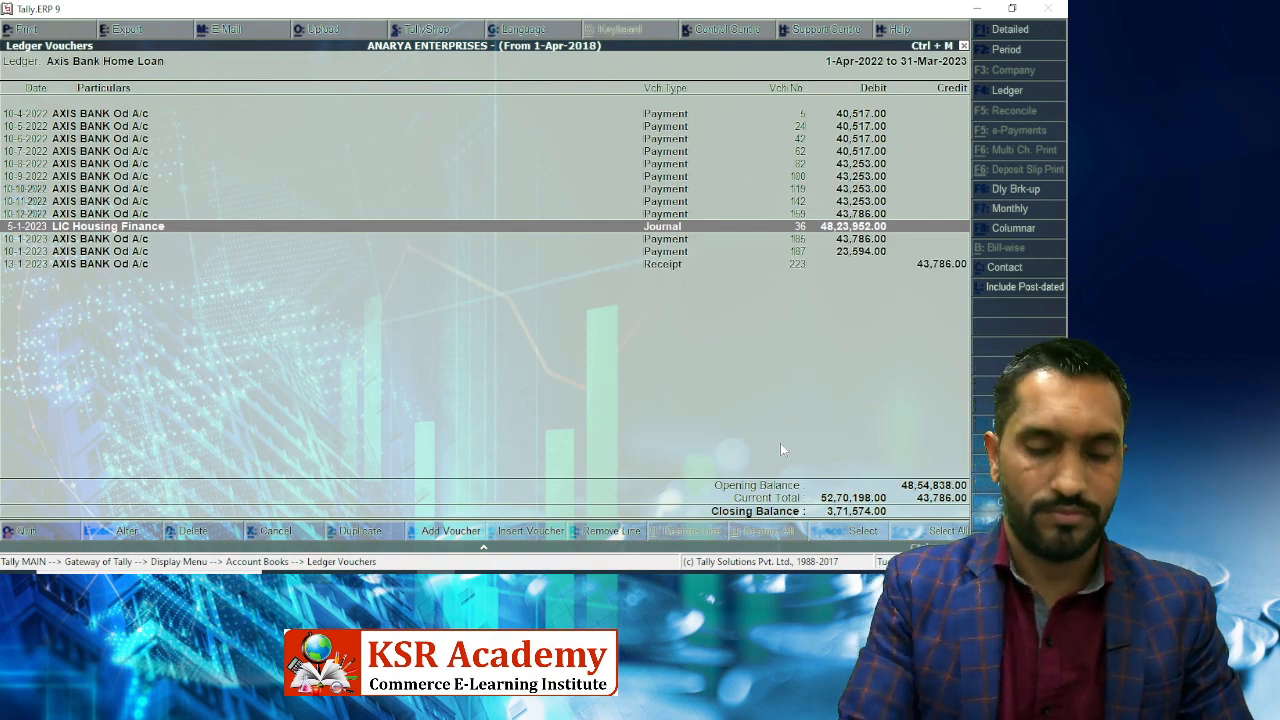
# Start another Interest on Home Loan journal for 3,71,754, then discard it without saving.
pyautogui.hotkey('alt', 'i')
pyautogui.write('Intere')
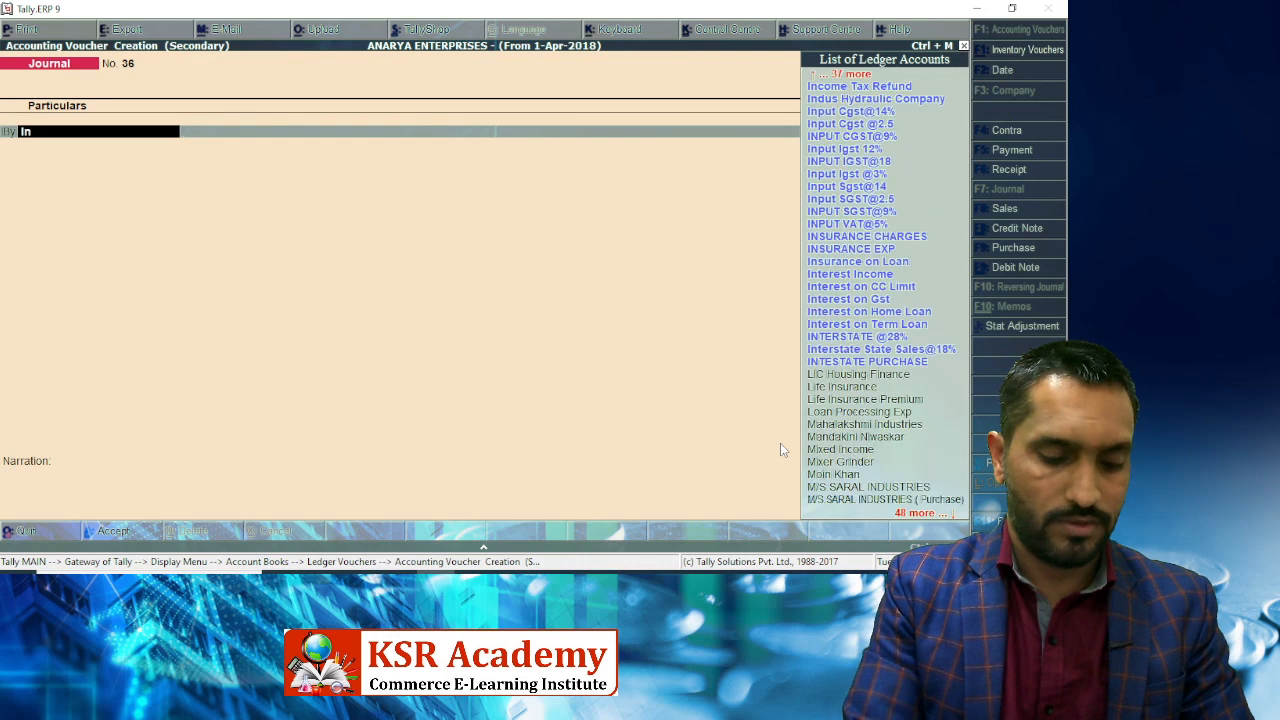
pyautogui.press('Down')
pyautogui.press('Down')
pyautogui.press('Down')
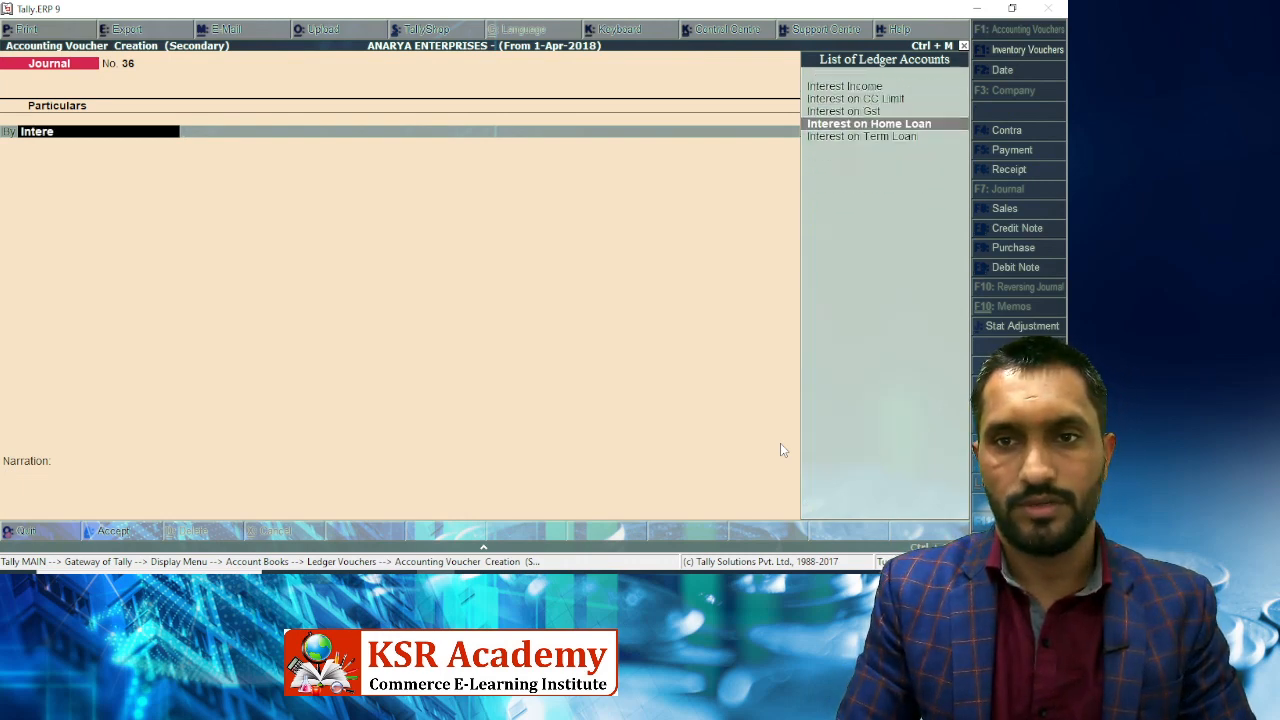
pyautogui.press('Return')
pyautogui.write('3,71,754')
pyautogui.press('Return')
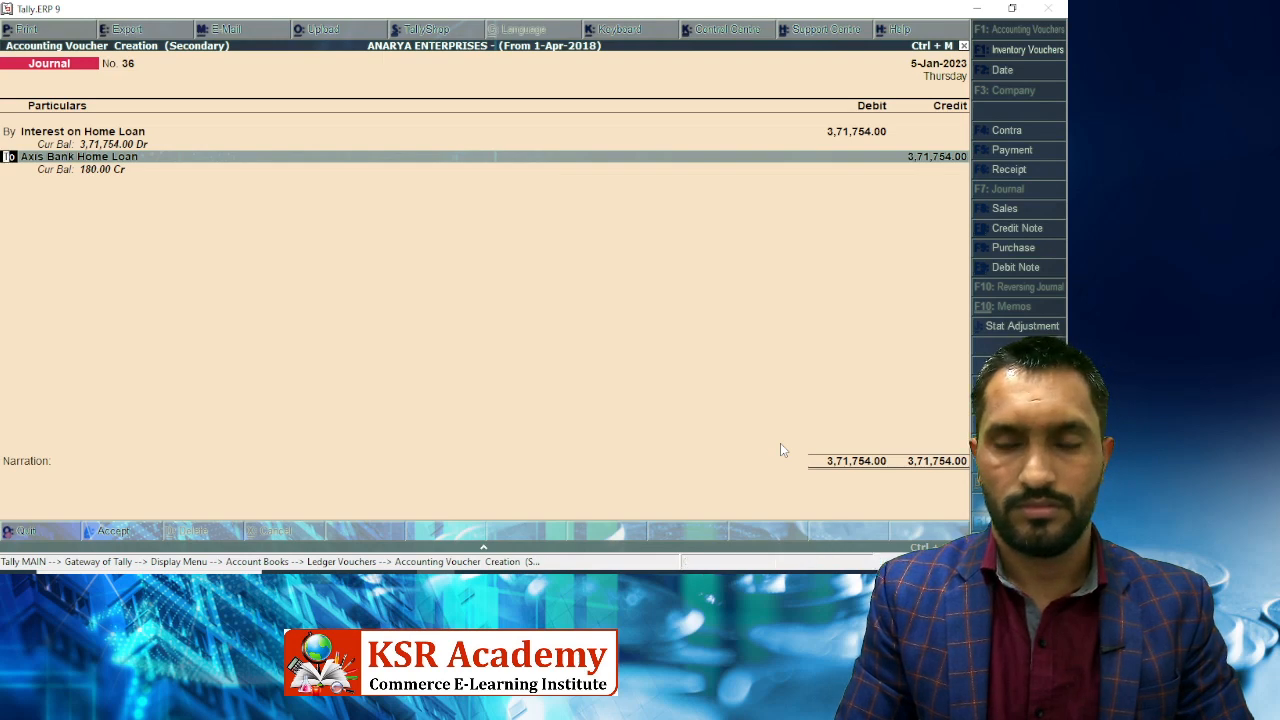
pyautogui.press('Escape')
pyautogui.press('y')
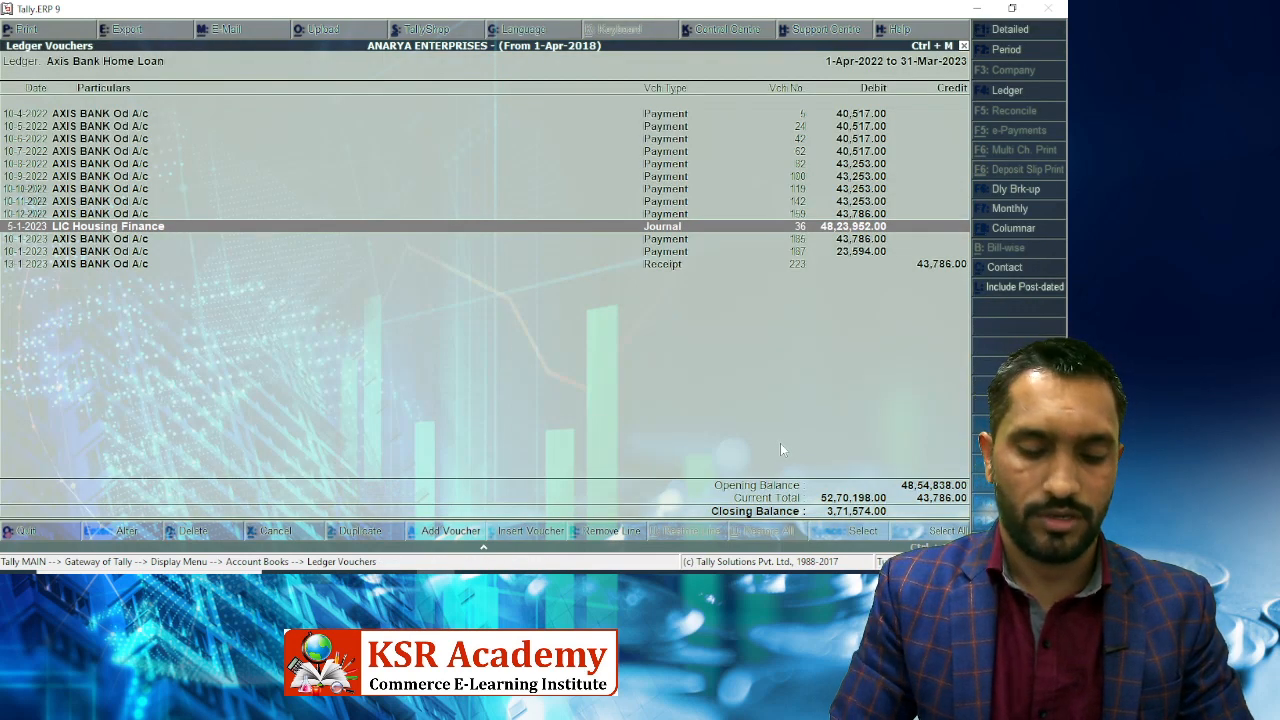
# Insert a new Journal voucher at the 13-1-2023 receipt row of the ledger.
pyautogui.press('Down')
pyautogui.press('Up')
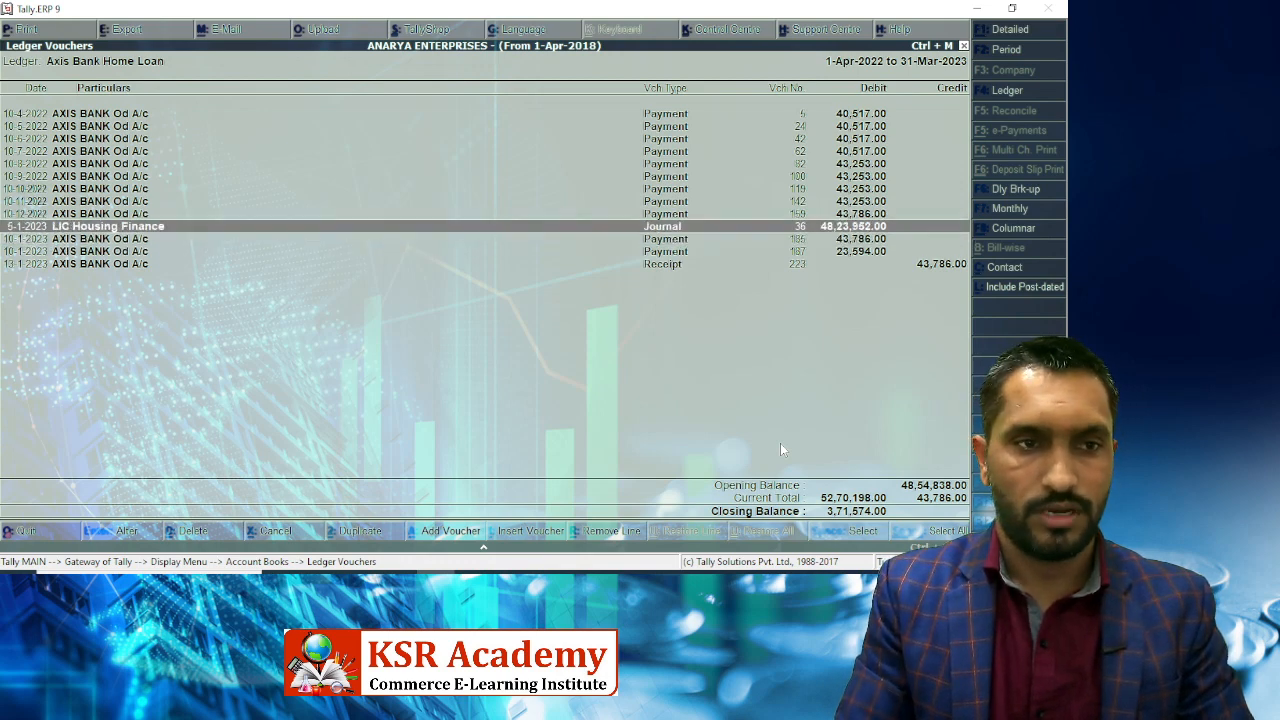
pyautogui.press('Down')
pyautogui.press('Down')
pyautogui.press('Down')
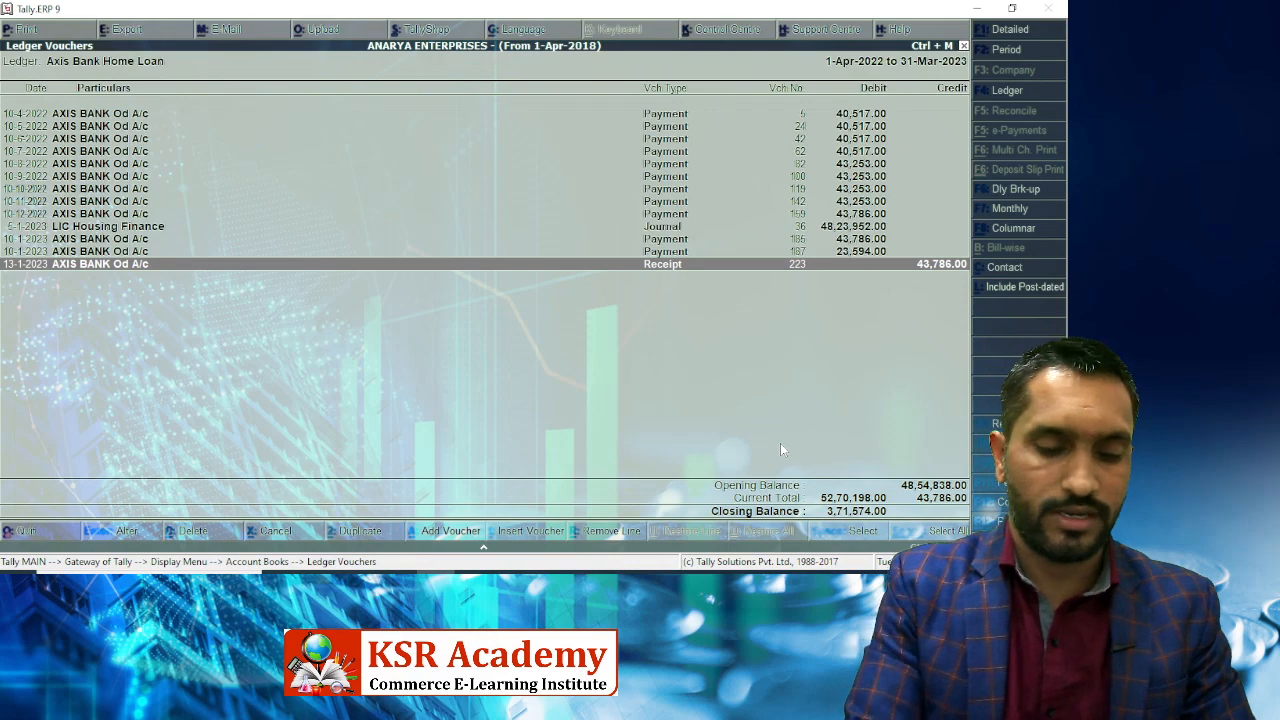
pyautogui.hotkey('alt', 'i')
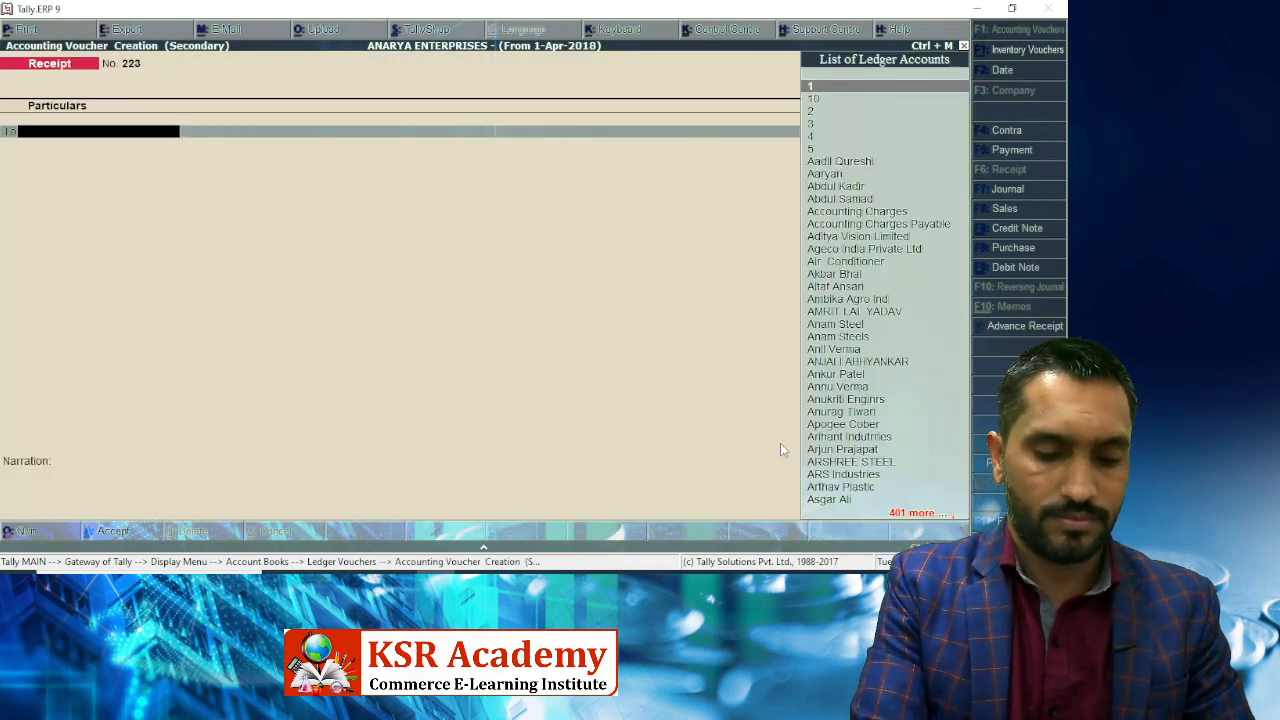
pyautogui.press('F7')
# Debit Interest on Home Loan and credit Axis Bank Home Loan 3,71,574, saving Journal 37.
pyautogui.write('Intere')
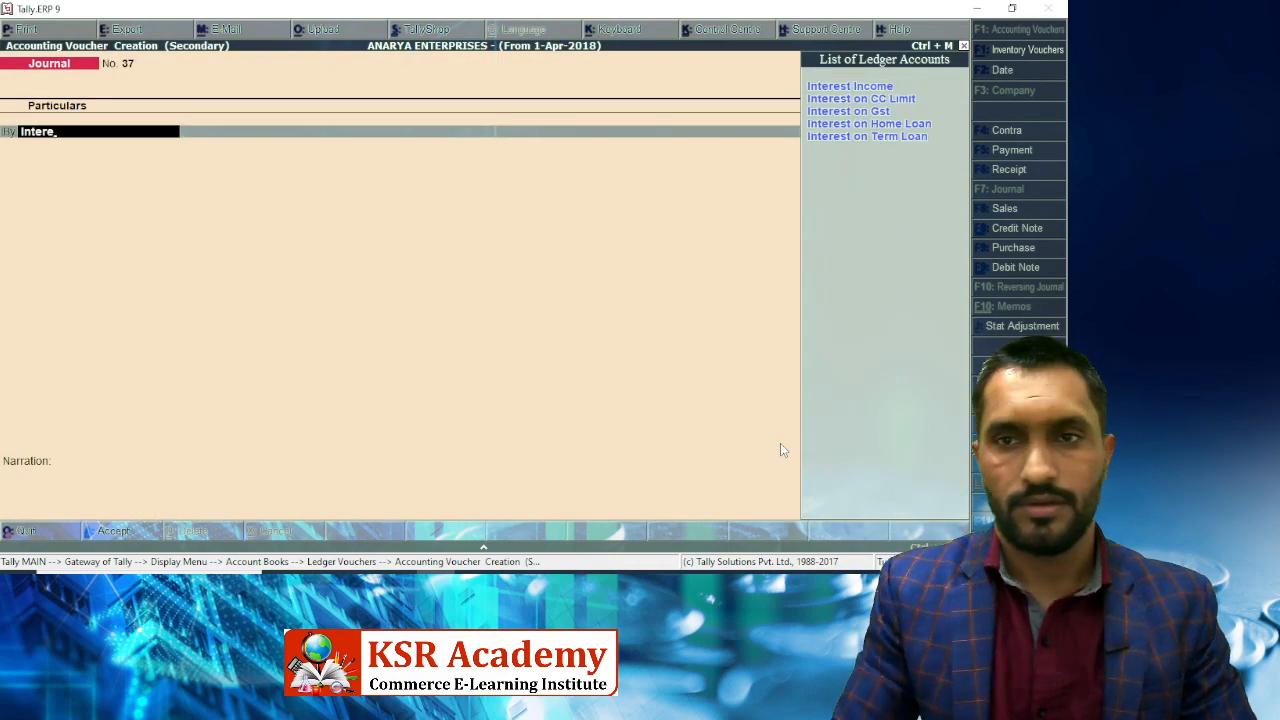
pyautogui.press('Down')
pyautogui.press('Down')
pyautogui.press('Down')
pyautogui.press('Return')
pyautogui.write('3')
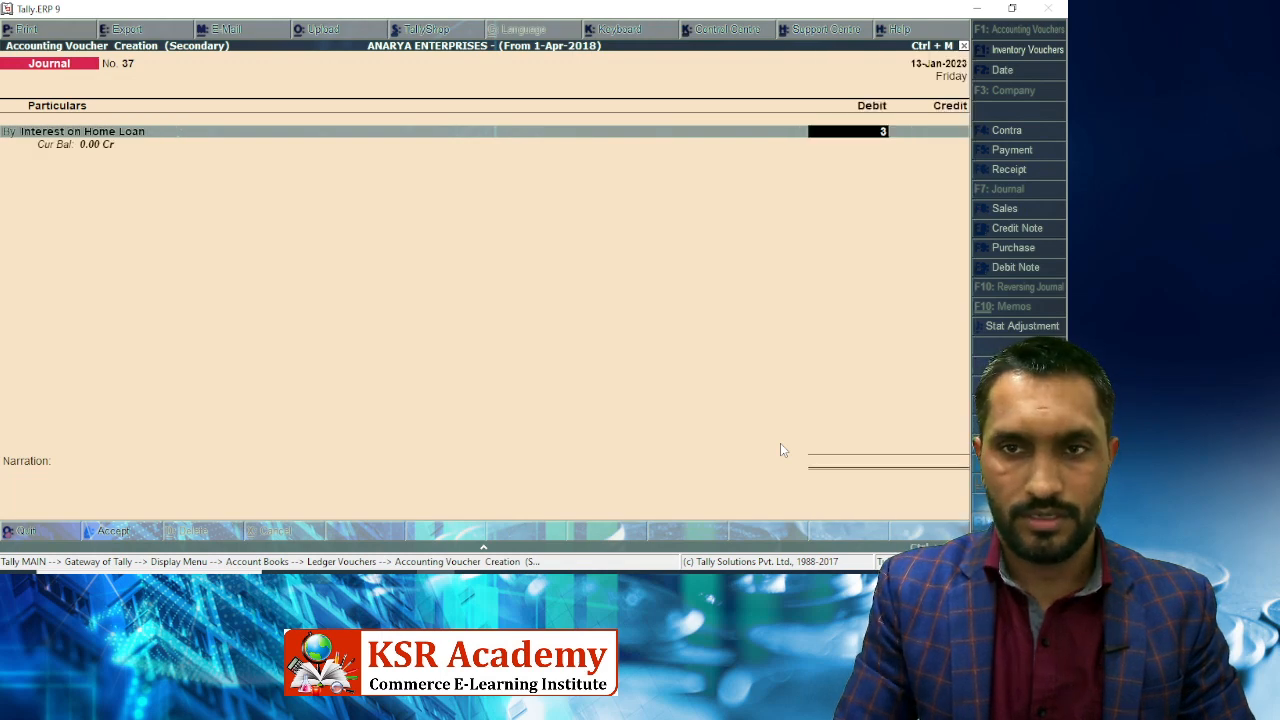
pyautogui.write(',71,574')
pyautogui.press('Return')
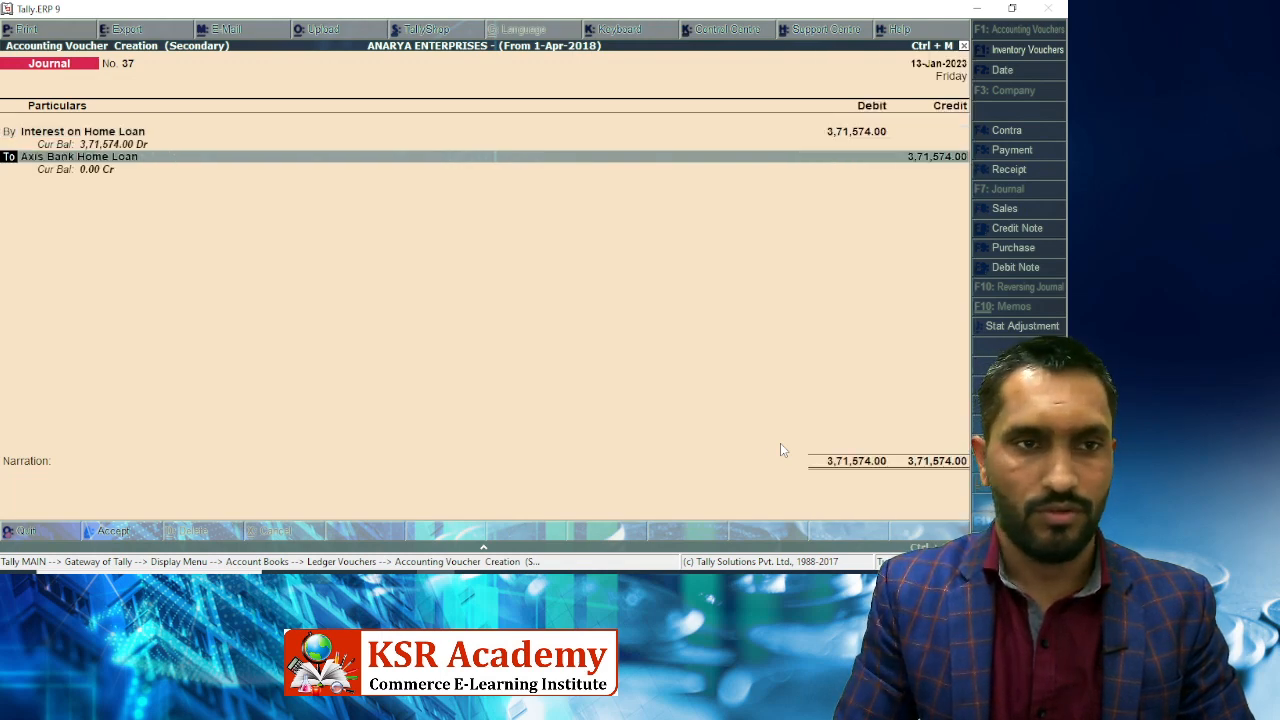
pyautogui.press('Return')
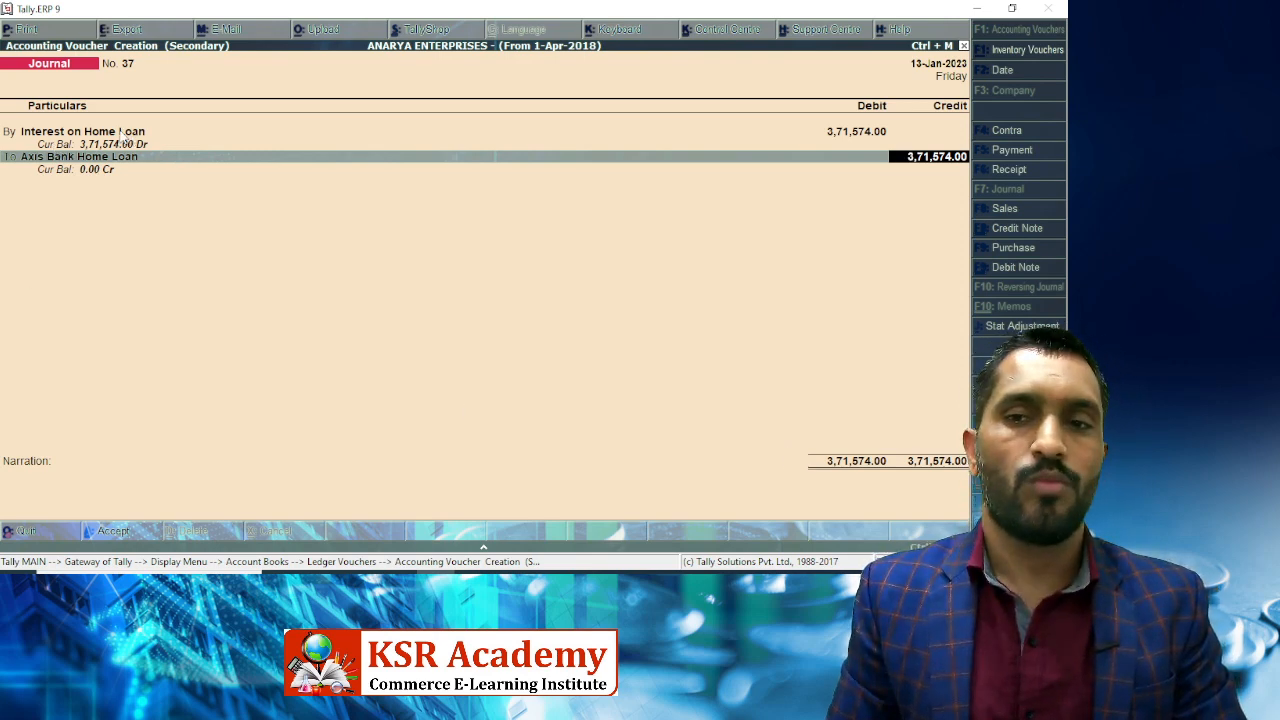
pyautogui.press('Return')
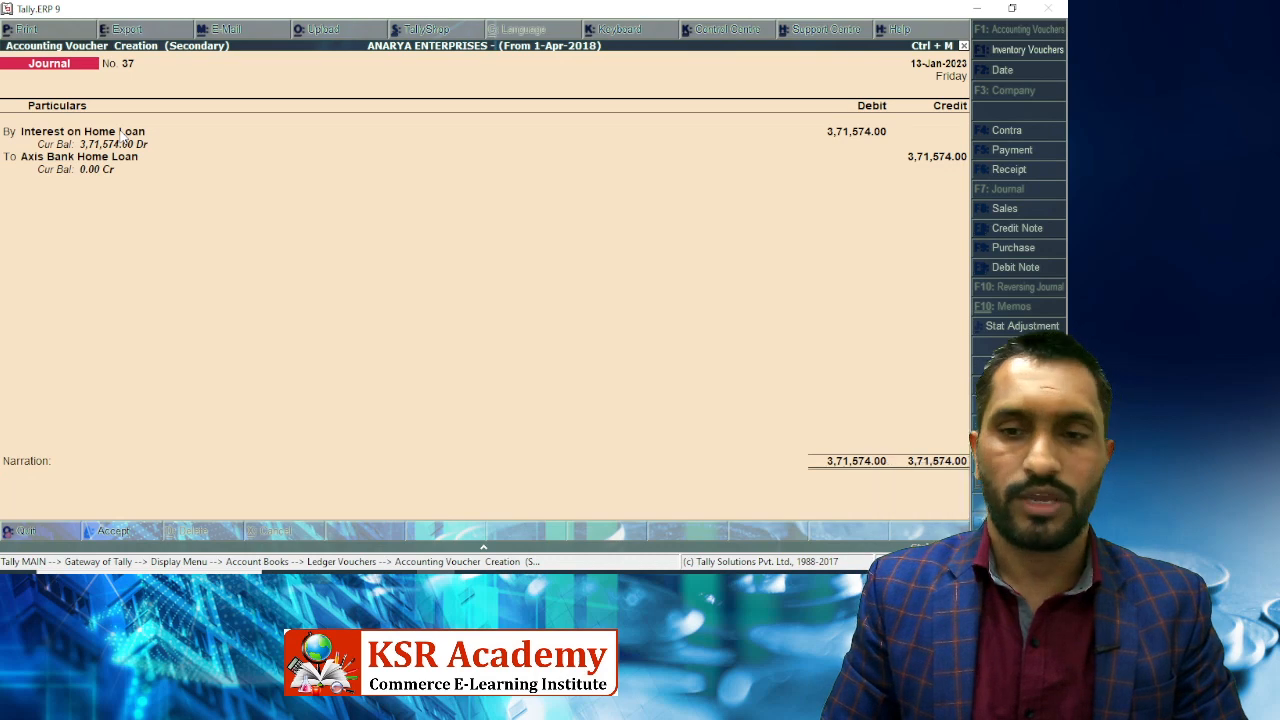
pyautogui.press('Return')
pyautogui.press('Return')
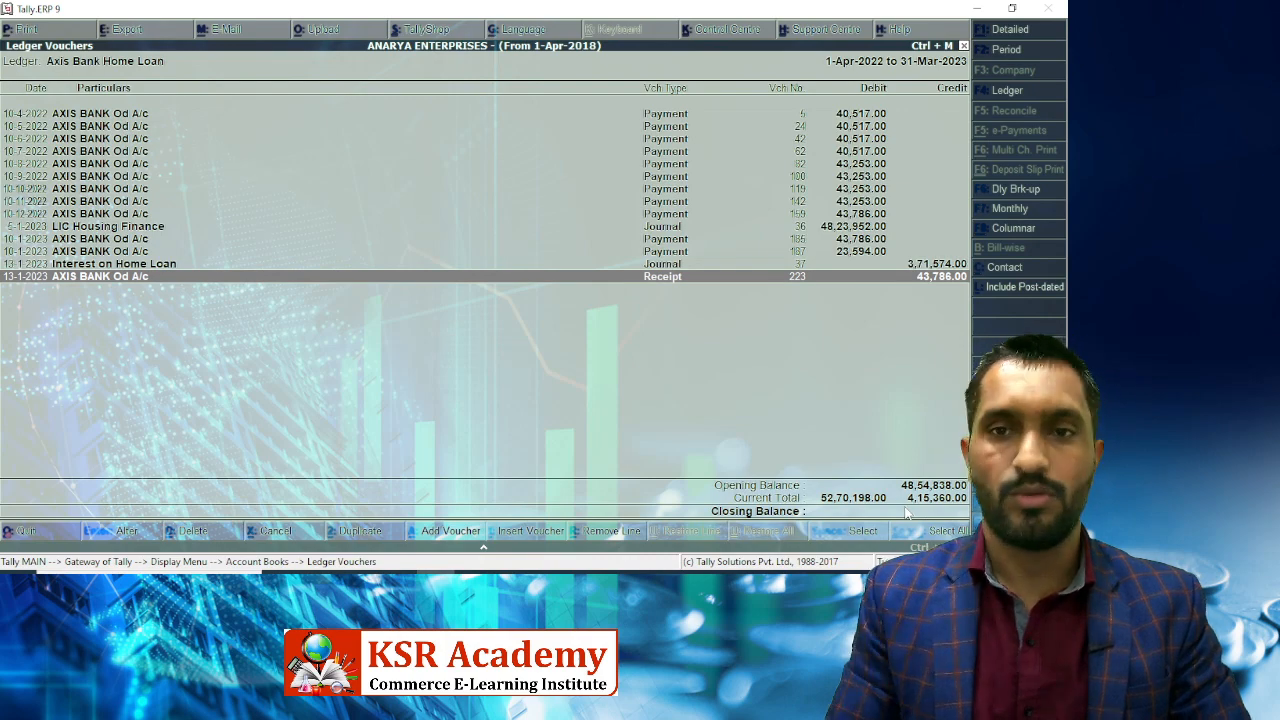
# Open Secured Loans in the Balance Sheet, set to show opening balances and transactions.
pyautogui.press('Escape')
pyautogui.press('Escape')
pyautogui.press('Escape')
pyautogui.press('Escape')
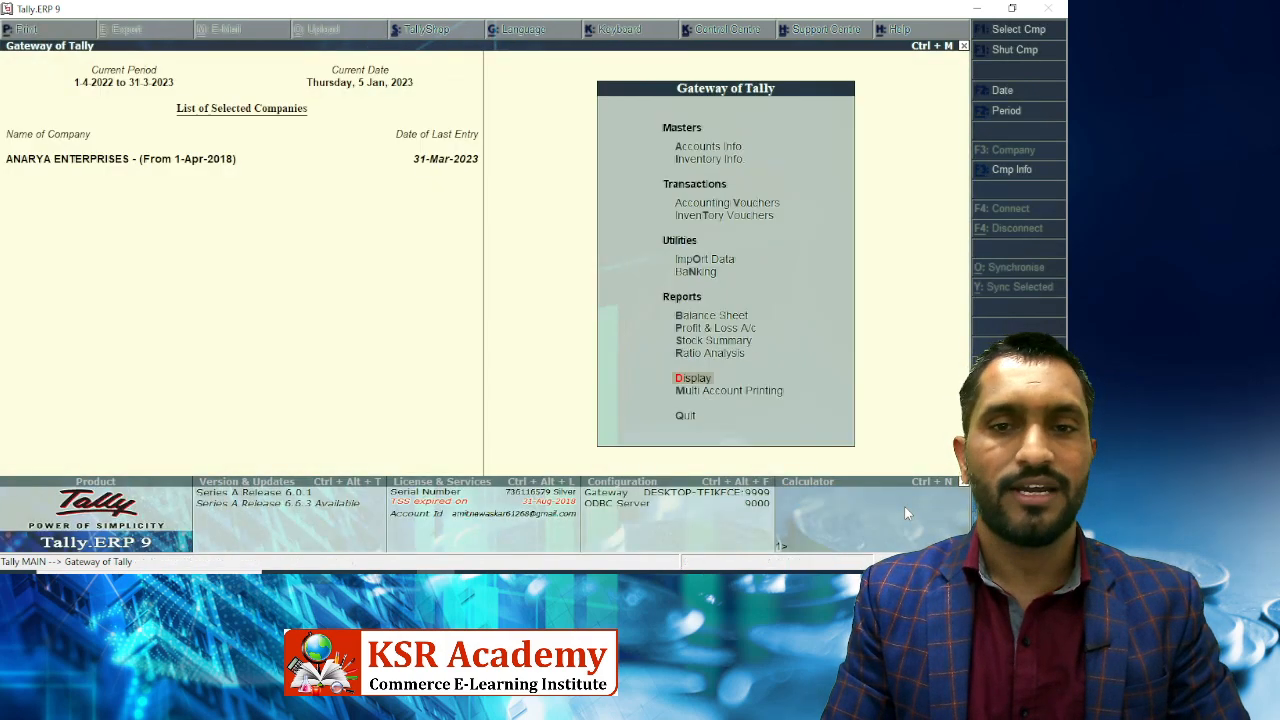
pyautogui.press('Up')
pyautogui.press('Up')
pyautogui.press('Up')
pyautogui.press('Up')
pyautogui.press('Return')
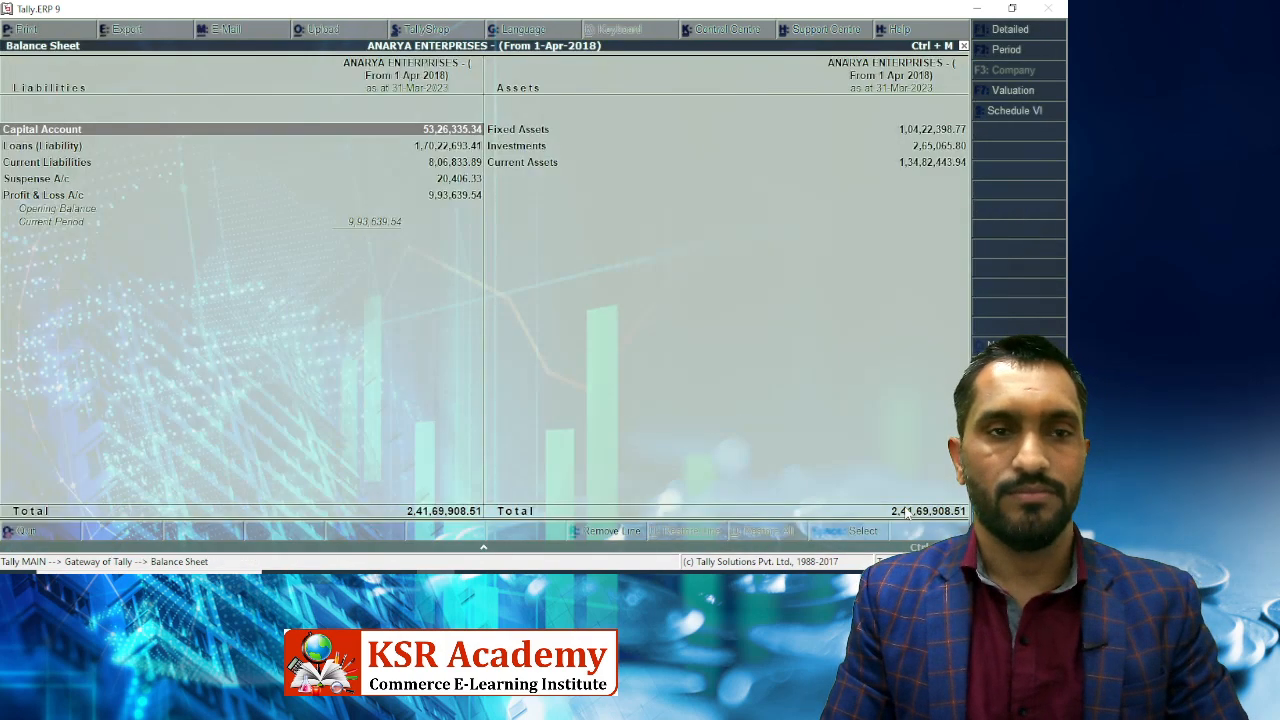
pyautogui.press('Down')
pyautogui.press('Return')
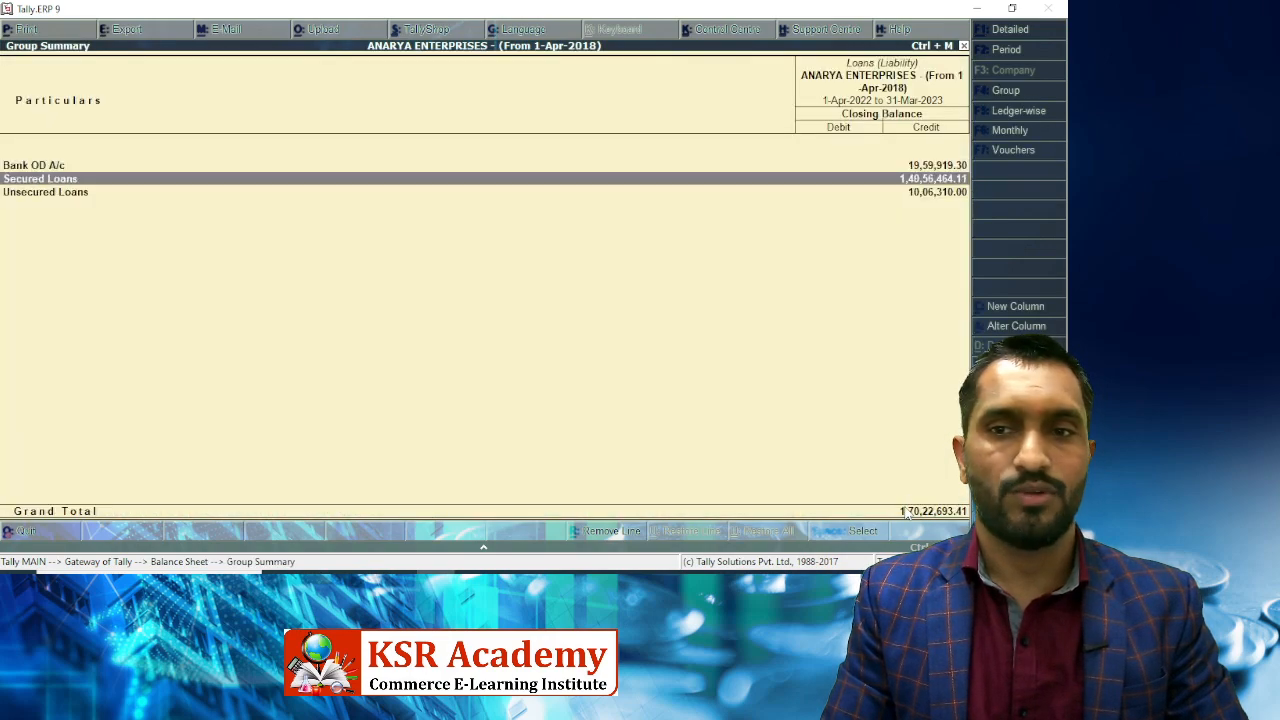
pyautogui.press('Return')
pyautogui.press('Return')
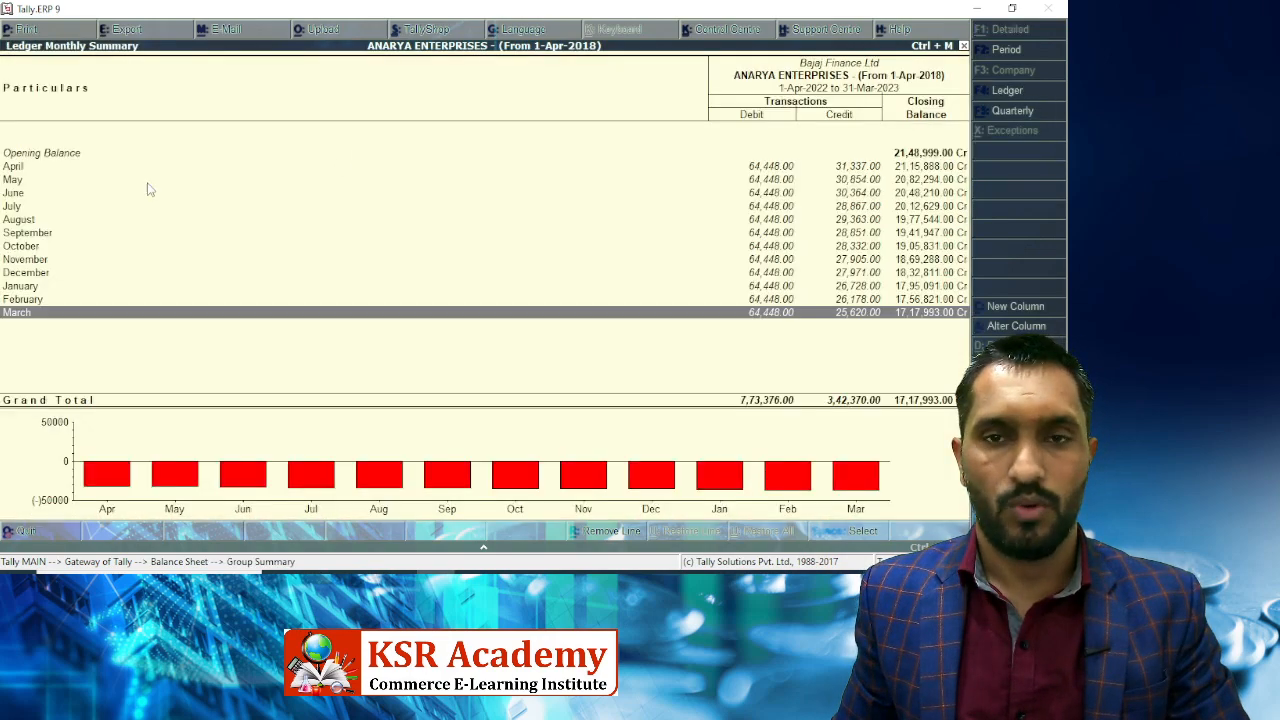
pyautogui.press('Escape')
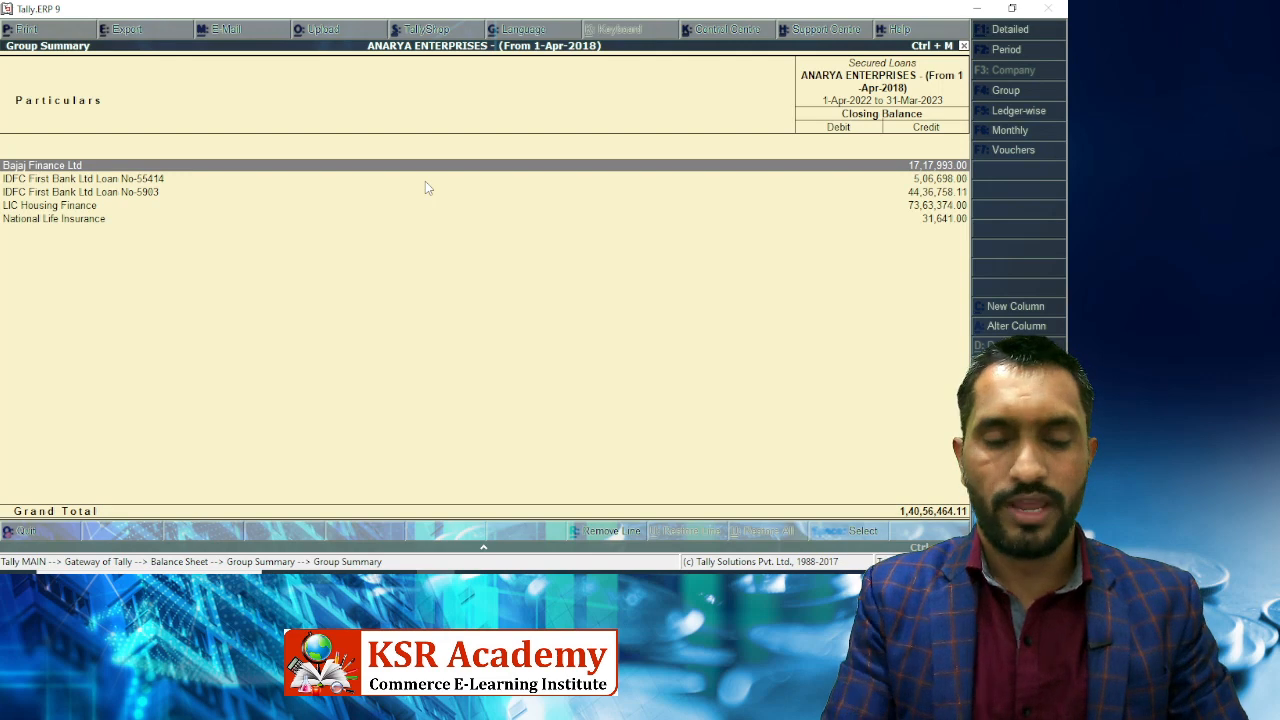
pyautogui.press('F12')
pyautogui.press('y')
pyautogui.press('y')
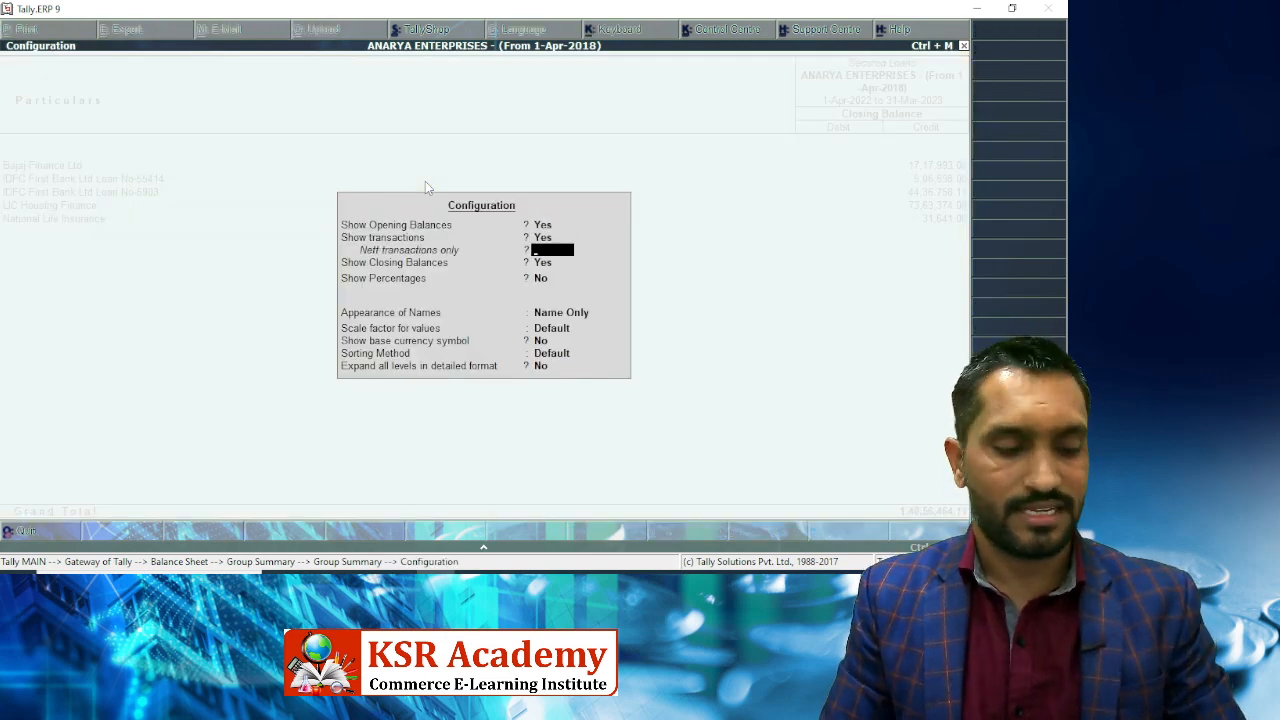
pyautogui.hotkey('ctrl', 'a')
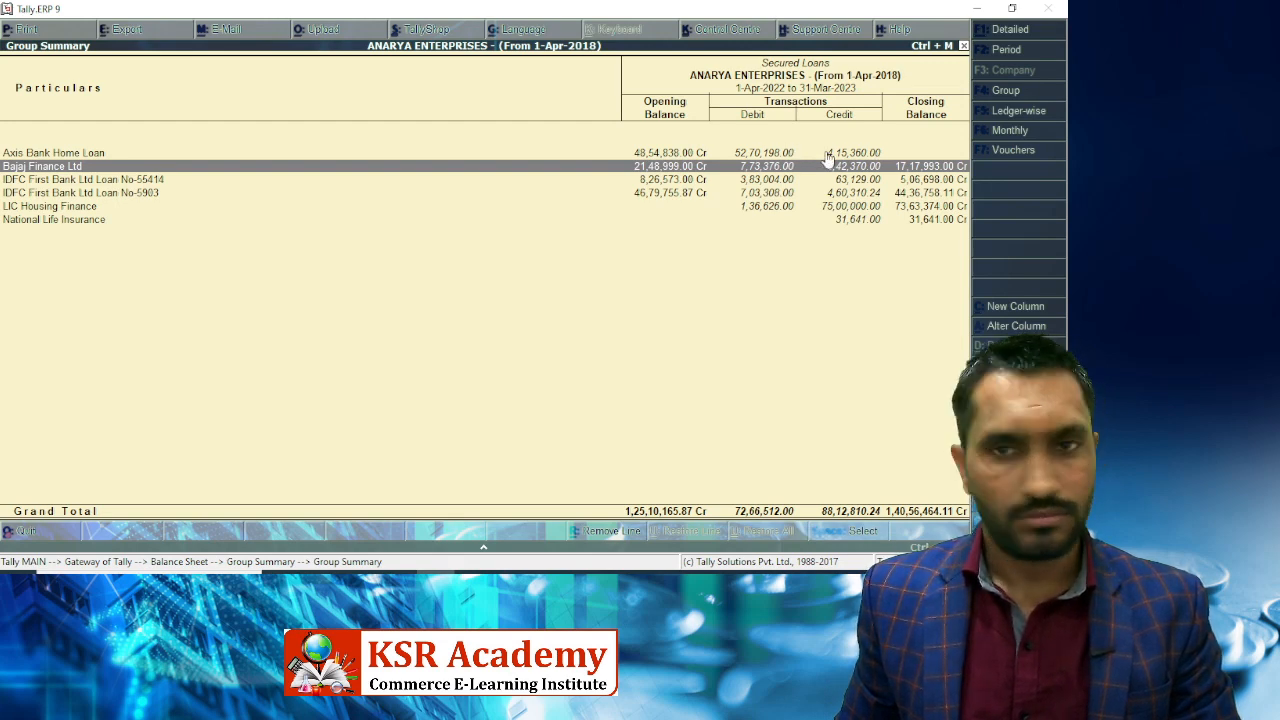
# View the Capital Account showing Interest on Home Loan 3,71,574.00 Dr, then return to Gateway.
pyautogui.press('Escape')
pyautogui.press('Escape')
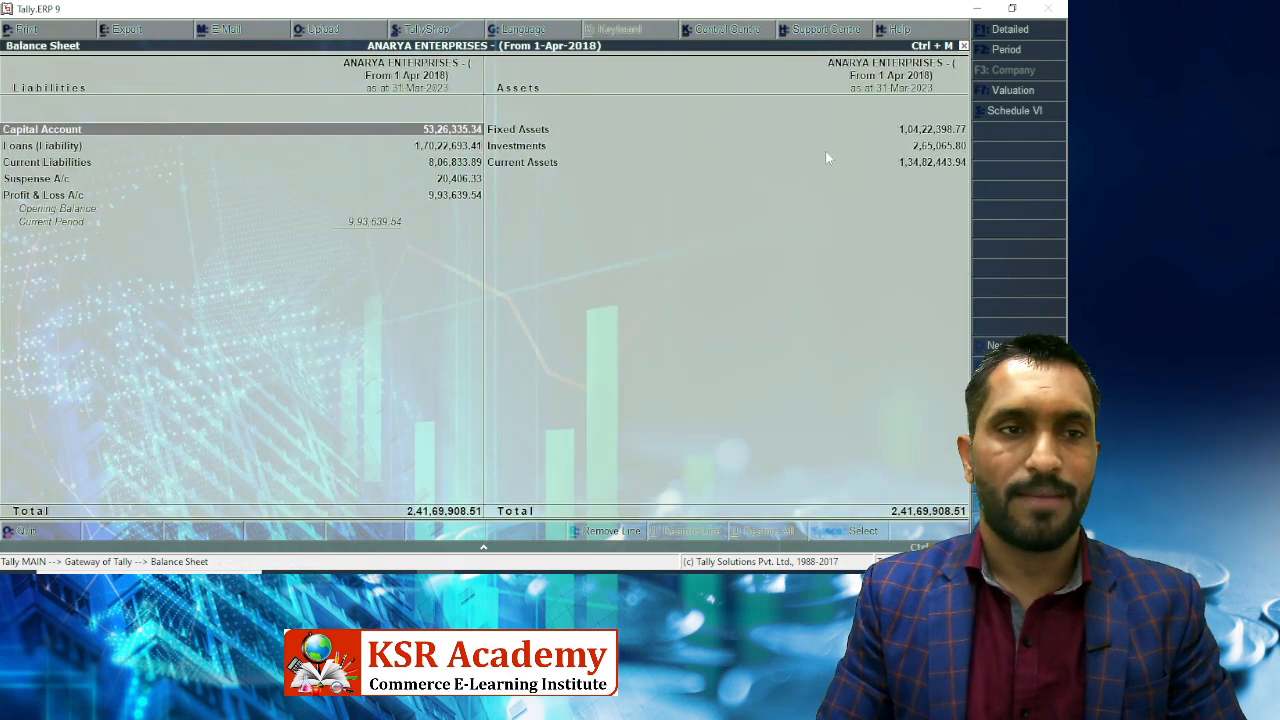
pyautogui.press('Return')
pyautogui.press('Down')
pyautogui.press('Down')
pyautogui.press('Down')
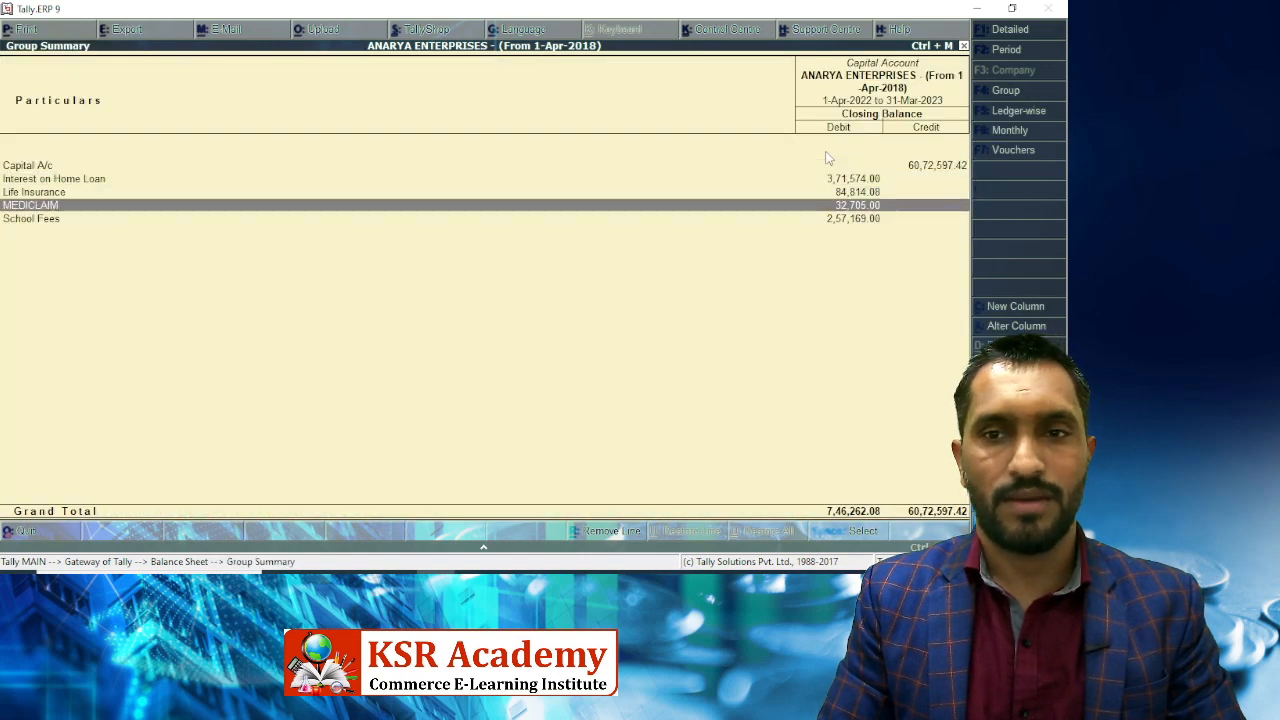
pyautogui.press('Up')
pyautogui.press('Up')
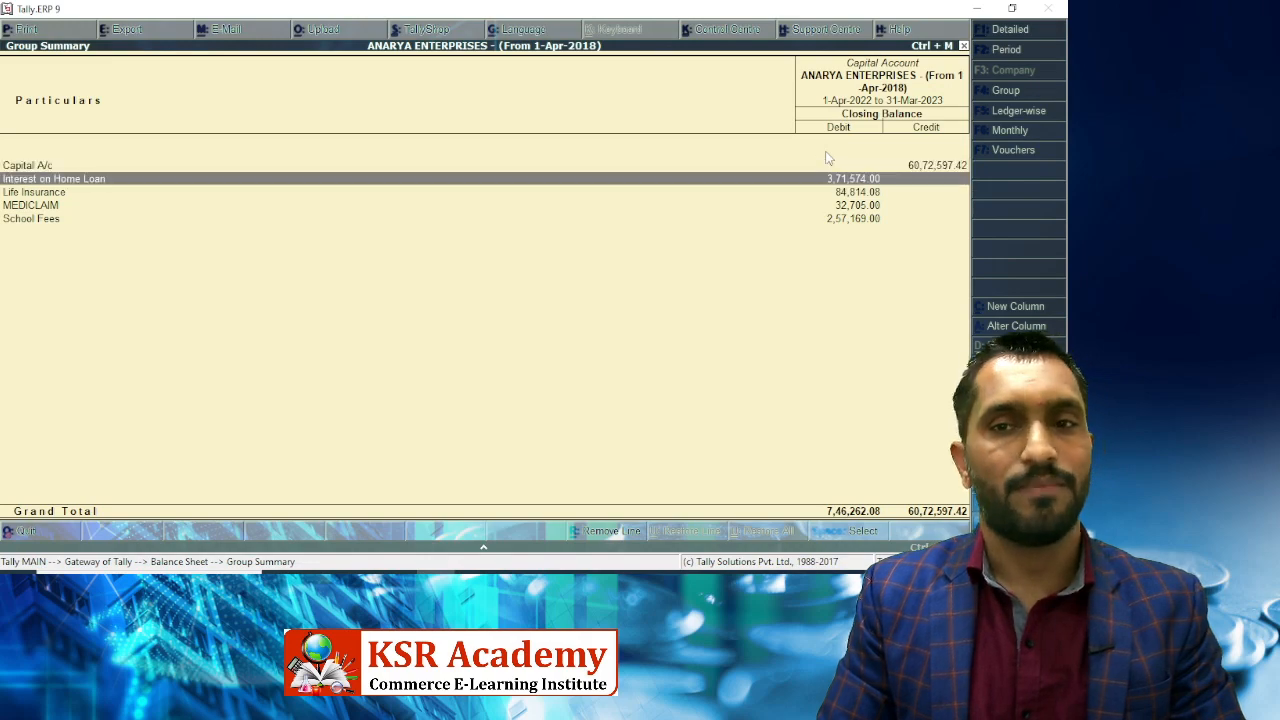
pyautogui.press('Escape')
pyautogui.press('Escape')
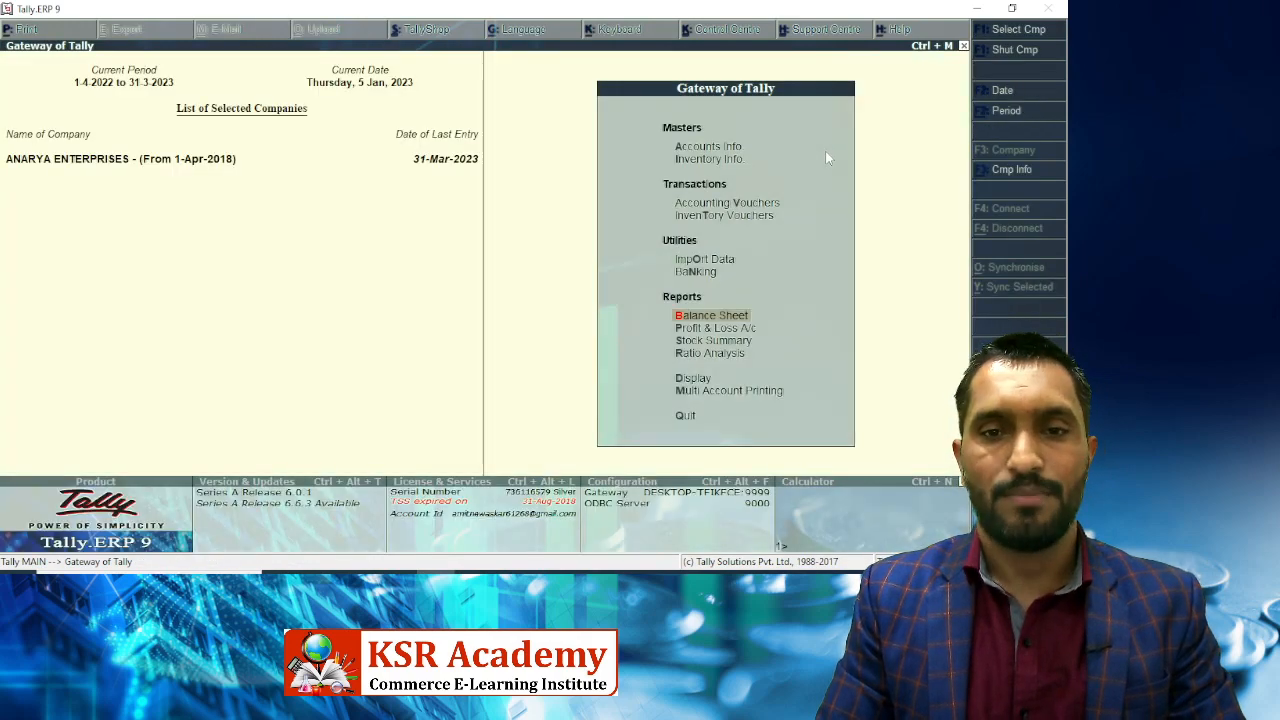
# Drill from Profit & Loss through Indirect Expenses and Financial Exp. to Interest on Term Loan.
pyautogui.press('Return')
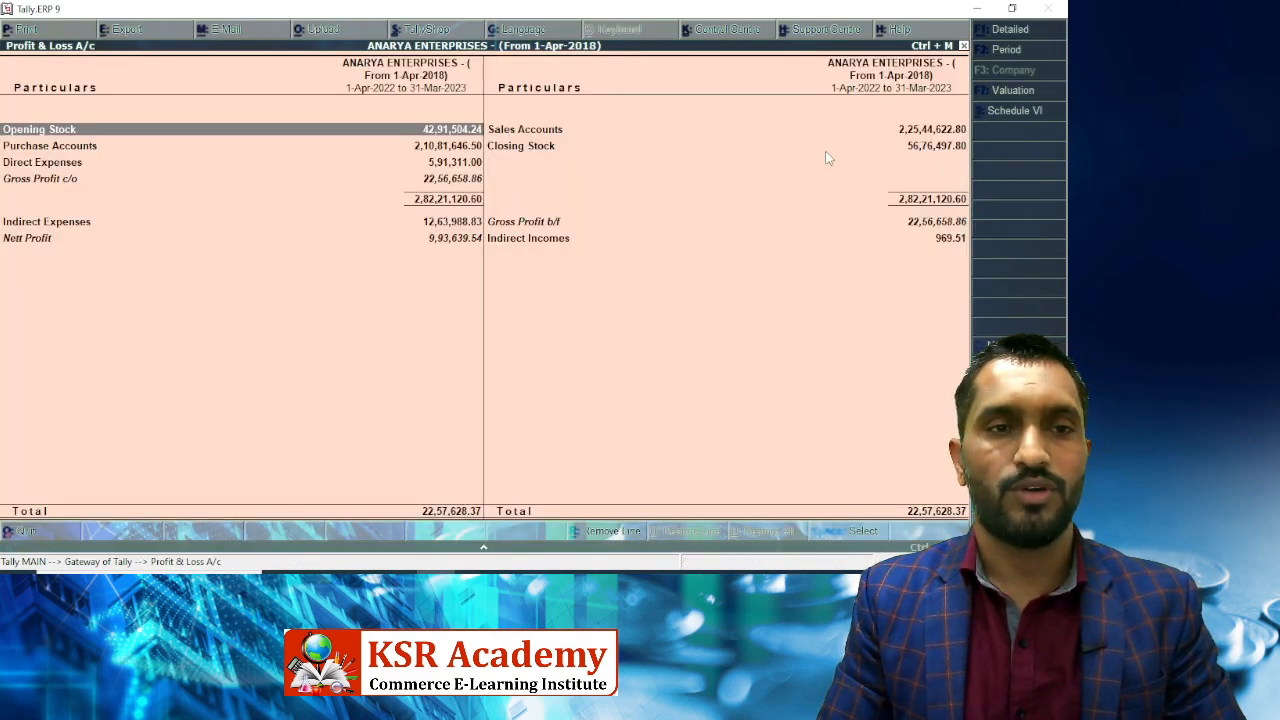
pyautogui.press('Down')
pyautogui.press('Down')
pyautogui.press('Down')
pyautogui.press('Down')
pyautogui.press('Down')
pyautogui.press('Up')
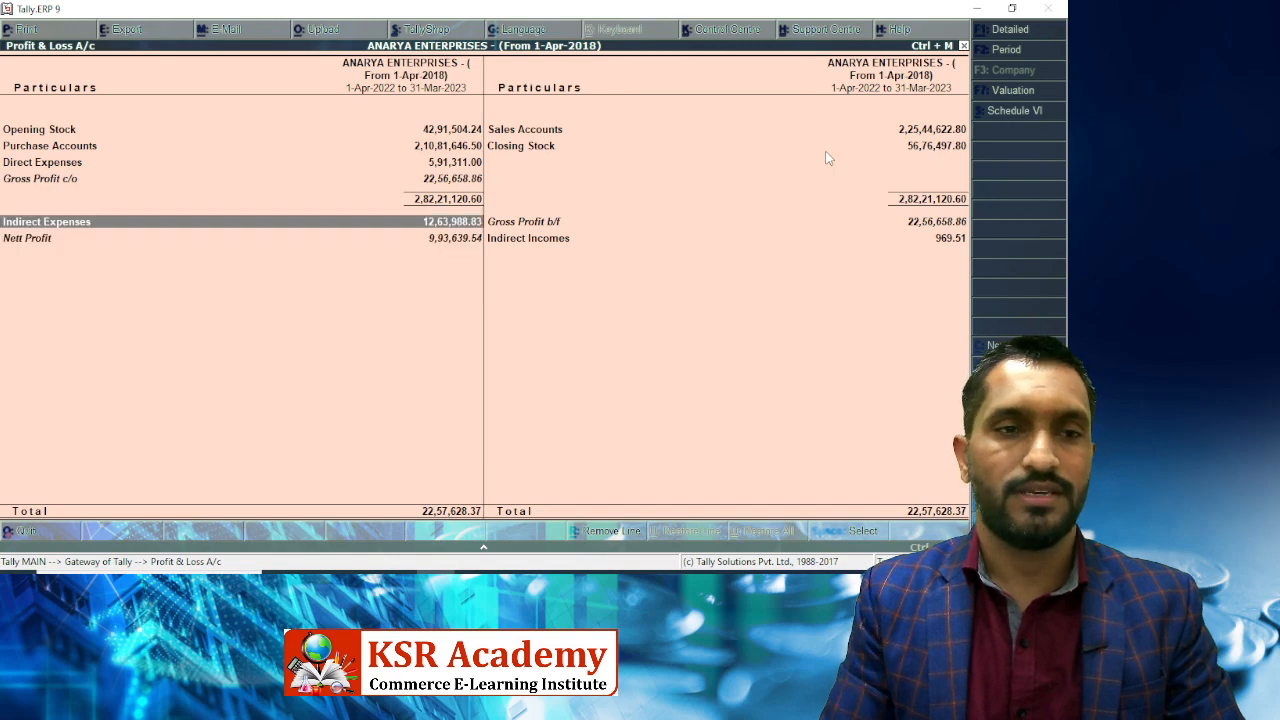
pyautogui.press('Return')
pyautogui.press('Down')
pyautogui.press('Return')
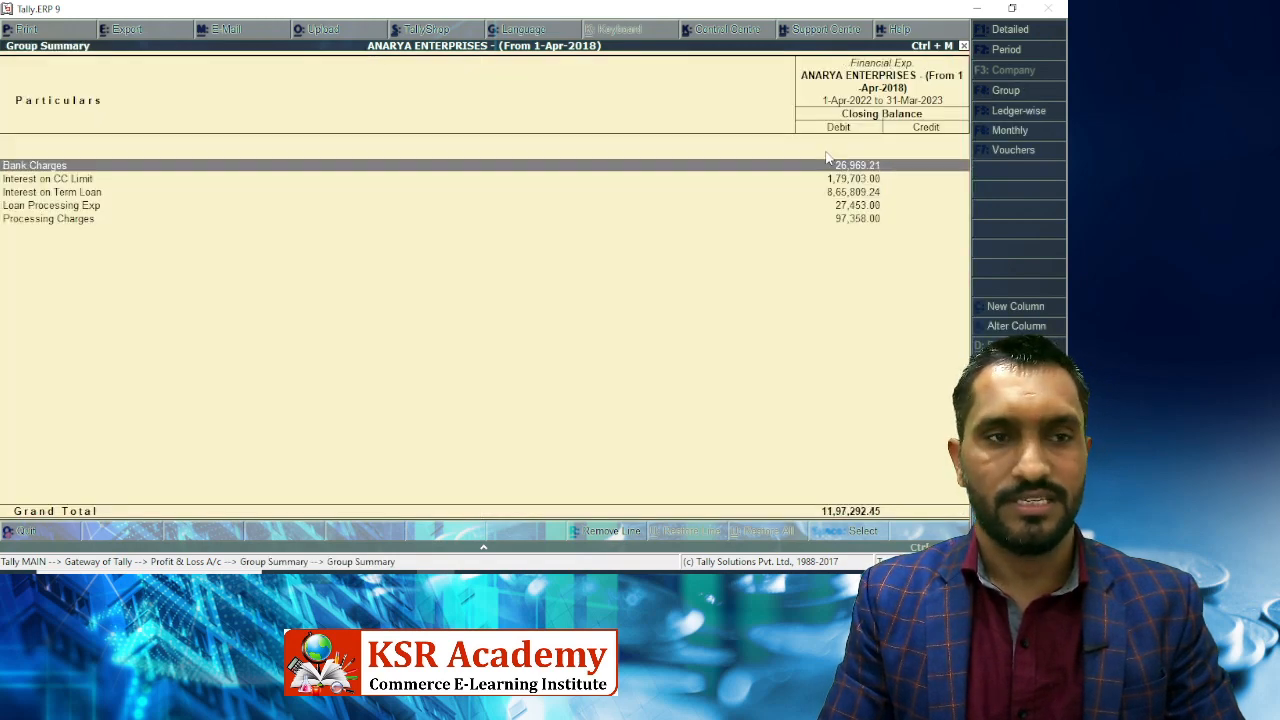
pyautogui.press('Down')
pyautogui.press('Down')
pyautogui.press('Down')
pyautogui.press('Up')
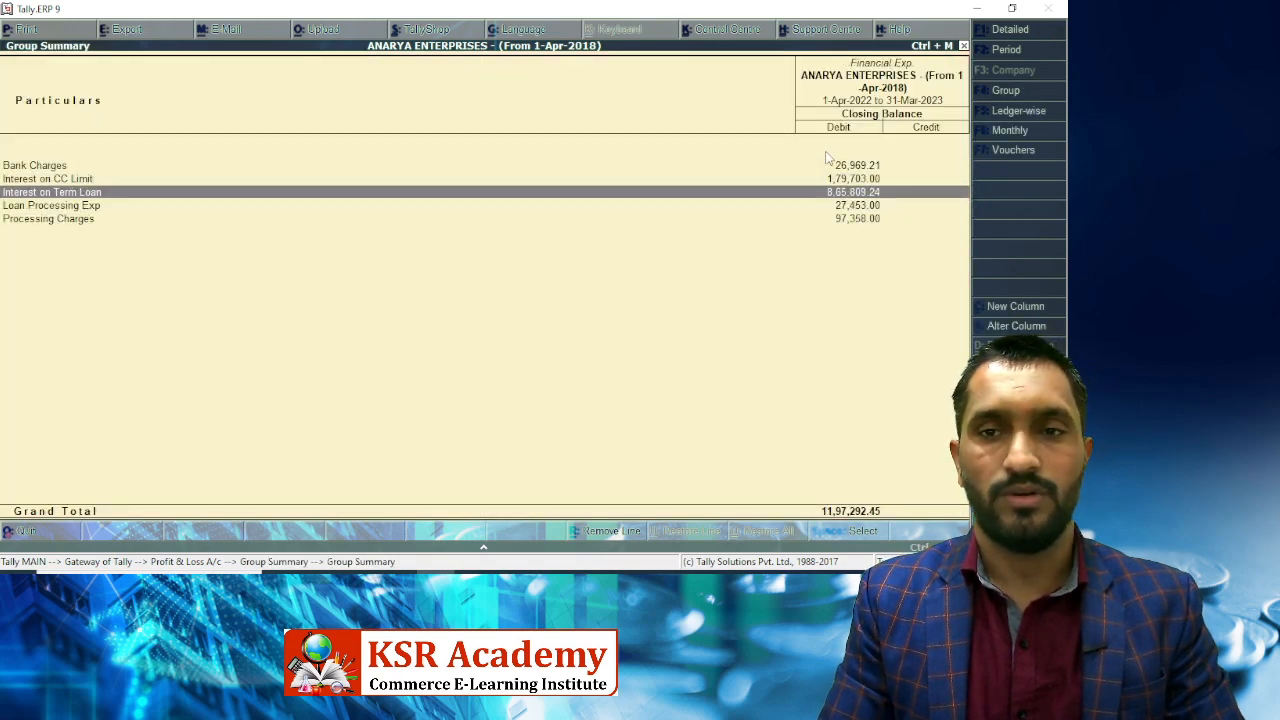
pyautogui.press('Return')
# Browse February's Interest on Term Loan journals, including Bajaj Finance and IDFC First Bank, then back out.
pyautogui.press('Up')
pyautogui.press('Up')
pyautogui.press('Up')
pyautogui.press('Up')
pyautogui.press('Up')
pyautogui.press('Up')
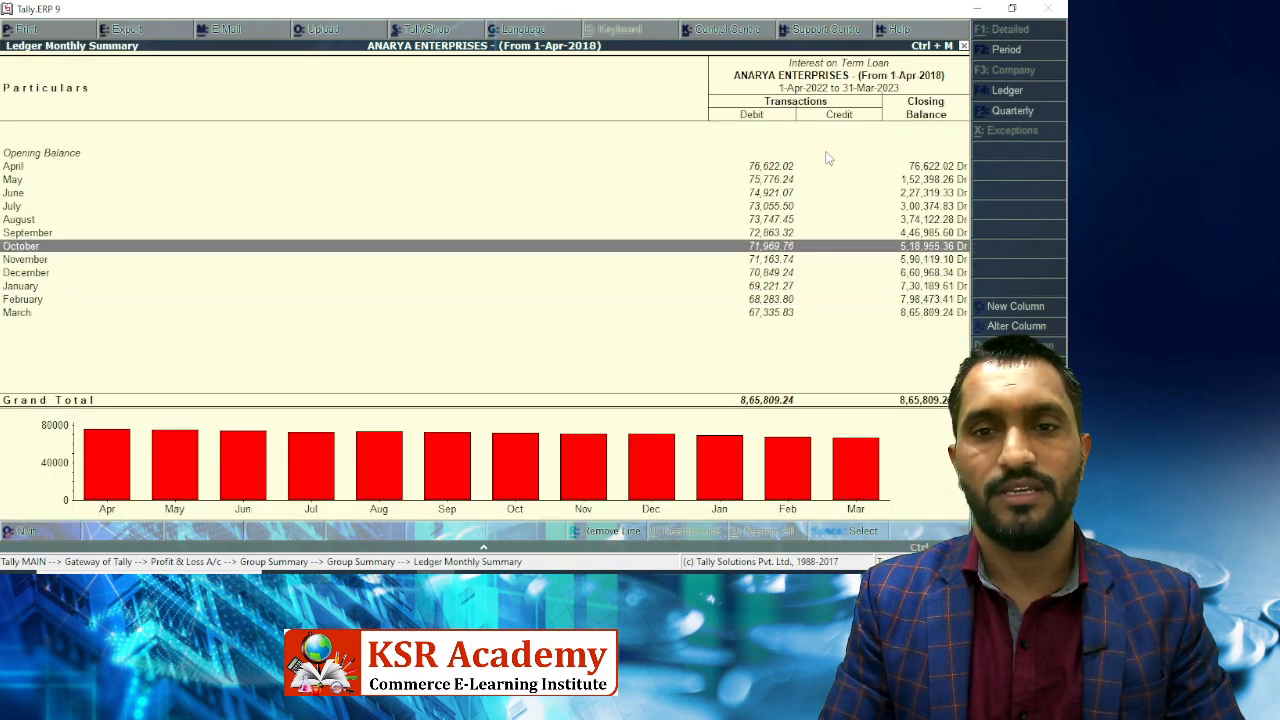
pyautogui.press('Down')
pyautogui.press('Down')
pyautogui.press('Down')
pyautogui.press('Down')
pyautogui.press('Down')
pyautogui.press('Return')
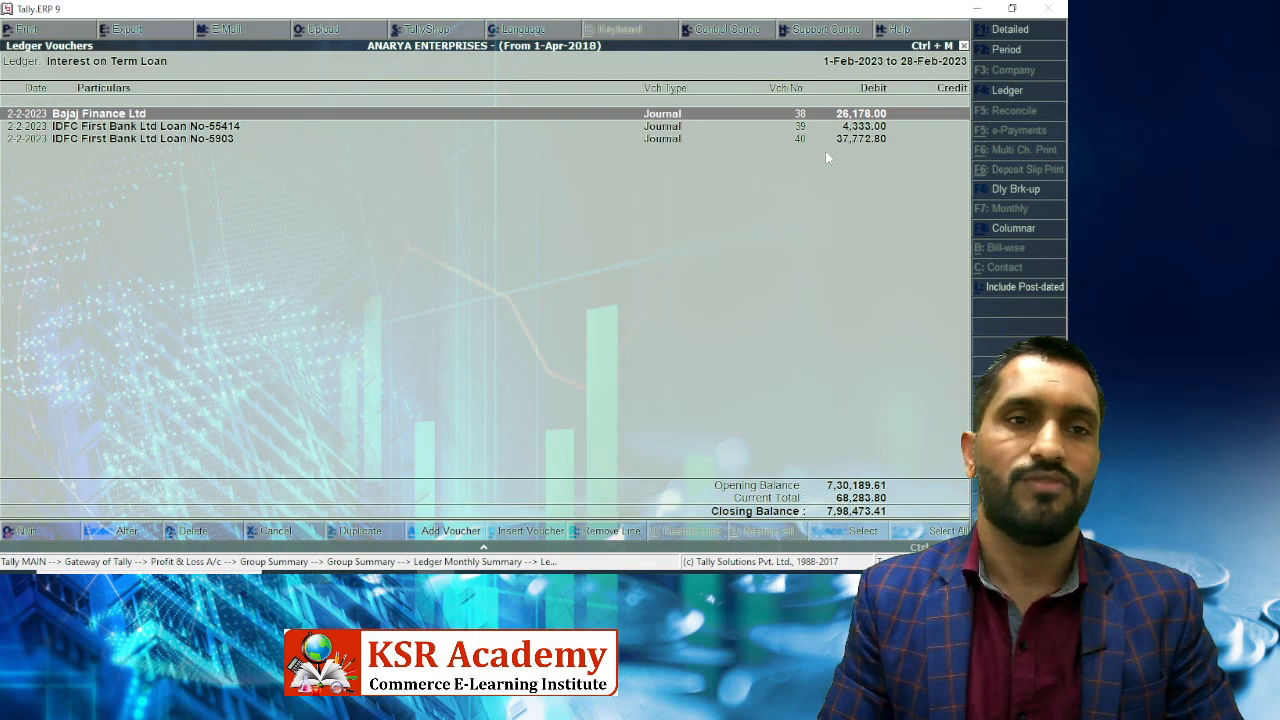
pyautogui.press('Down')
pyautogui.press('Down')
pyautogui.press('Up')
pyautogui.press('Up')
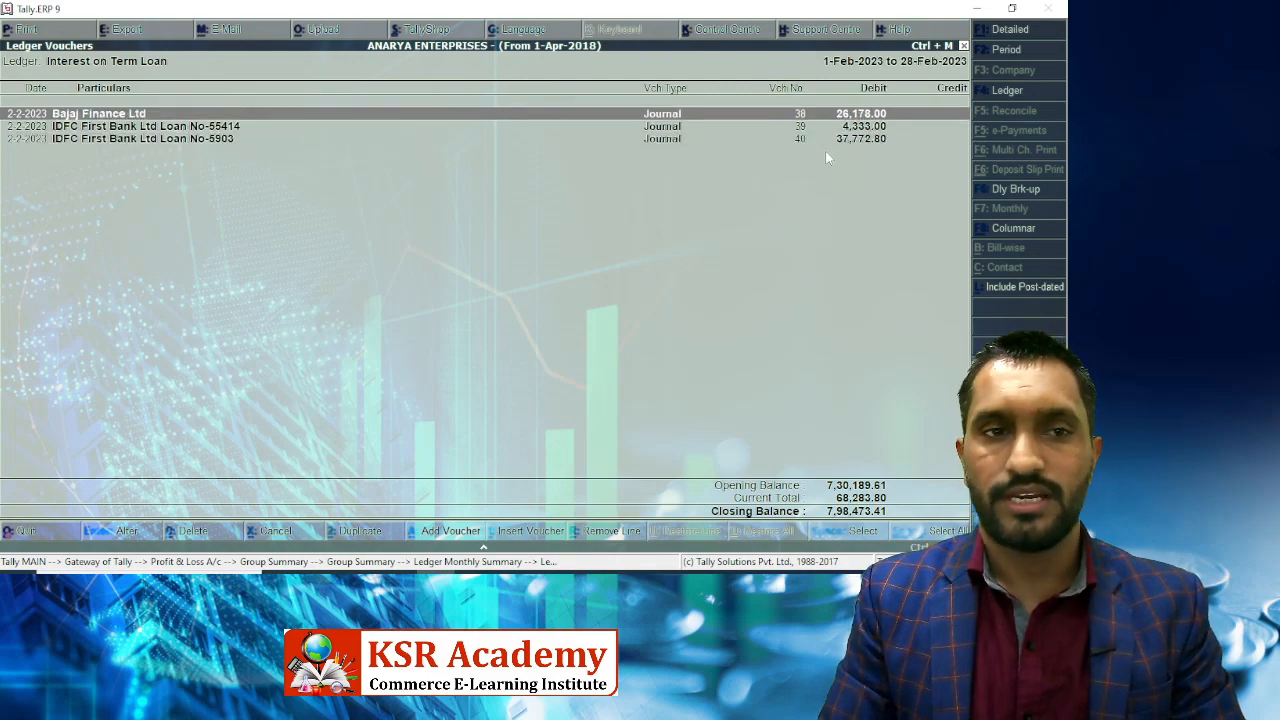
pyautogui.press('Down')
pyautogui.press('Down')
pyautogui.press('Up')
pyautogui.press('Up')
pyautogui.press('Down')
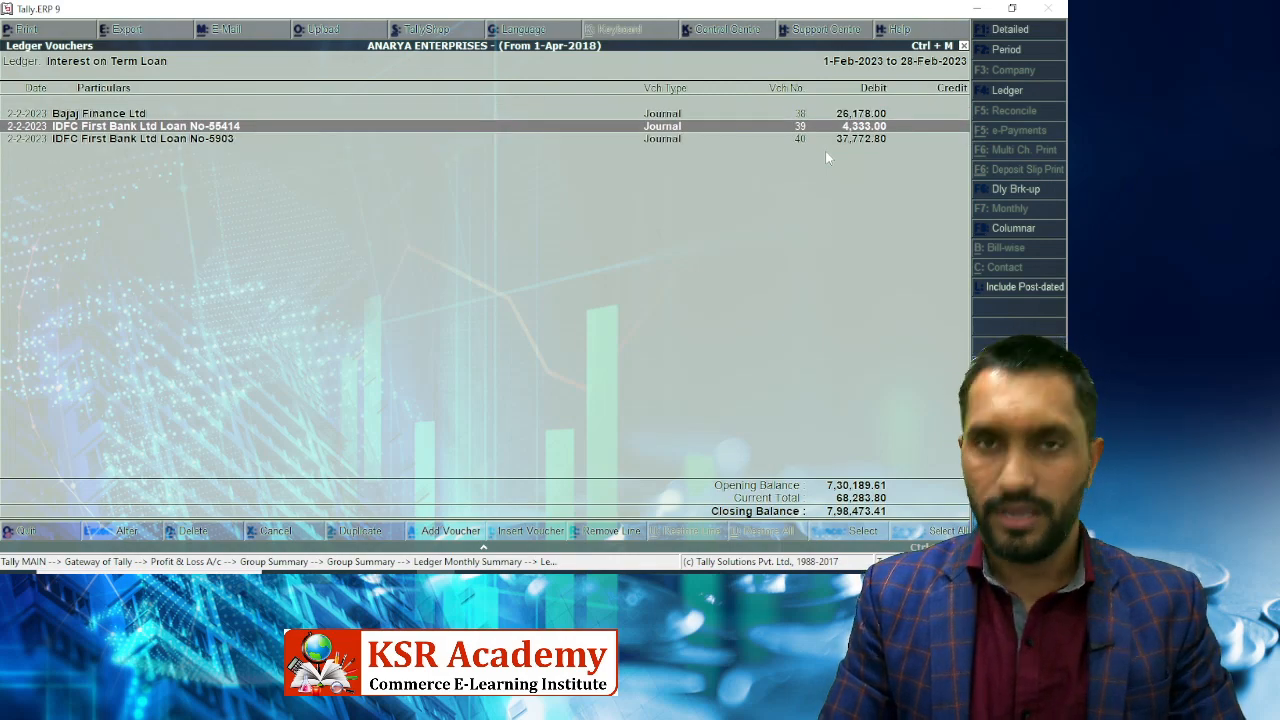
pyautogui.press('Escape')
pyautogui.press('Escape')
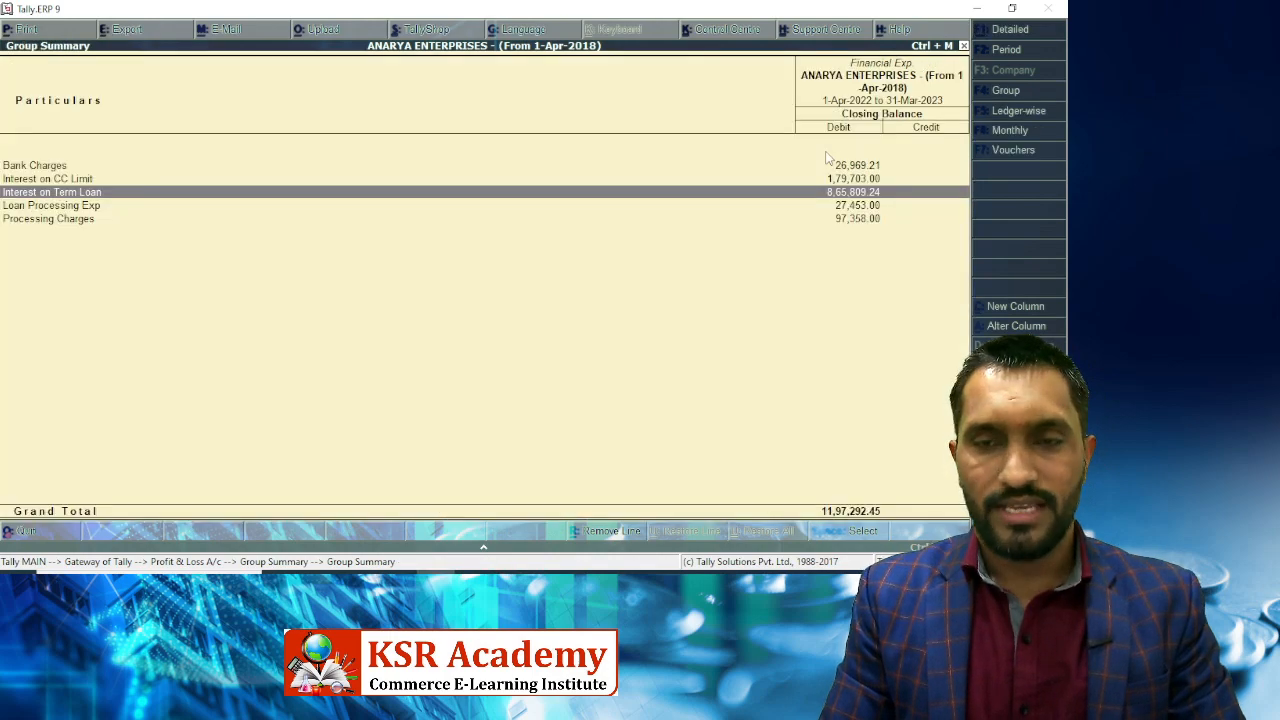
pyautogui.press('Escape')
pyautogui.press('Escape')
pyautogui.press('Escape')
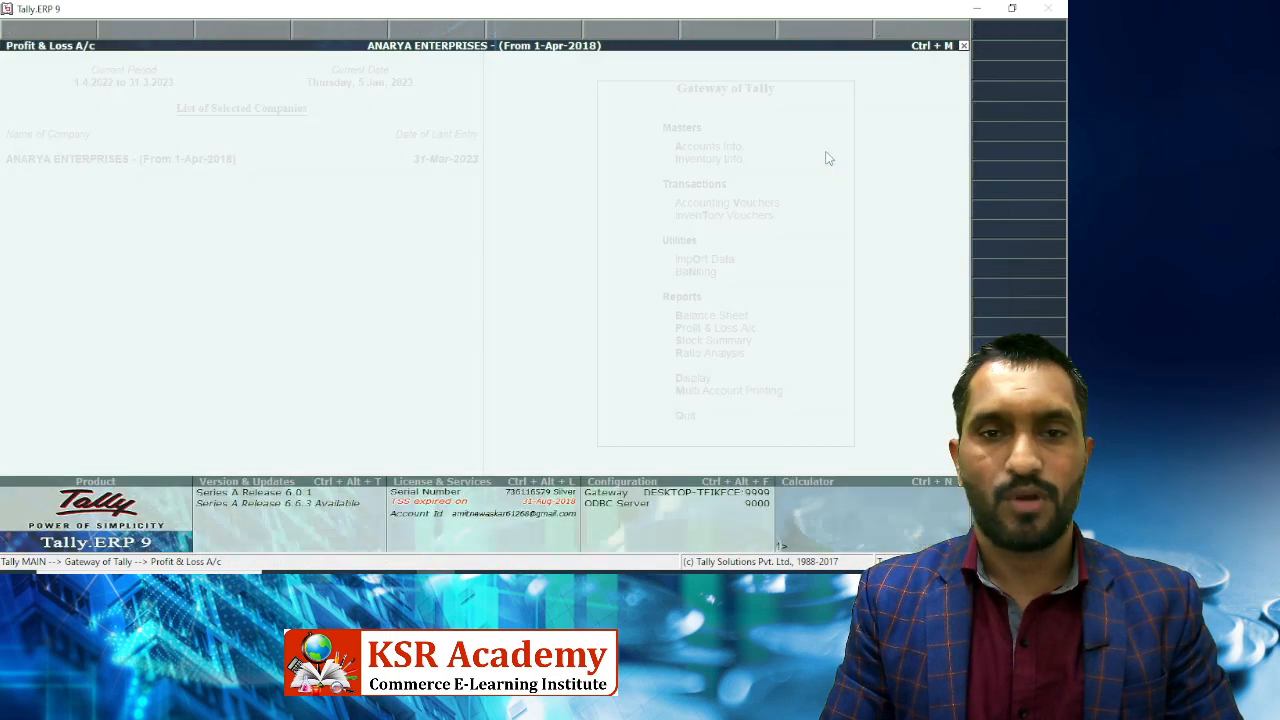
# Open the LIC Housing Finance monthly summary via Balance Sheet > Loans (Liability) > Secured Loans.
pyautogui.press('Up')
pyautogui.press('Return')
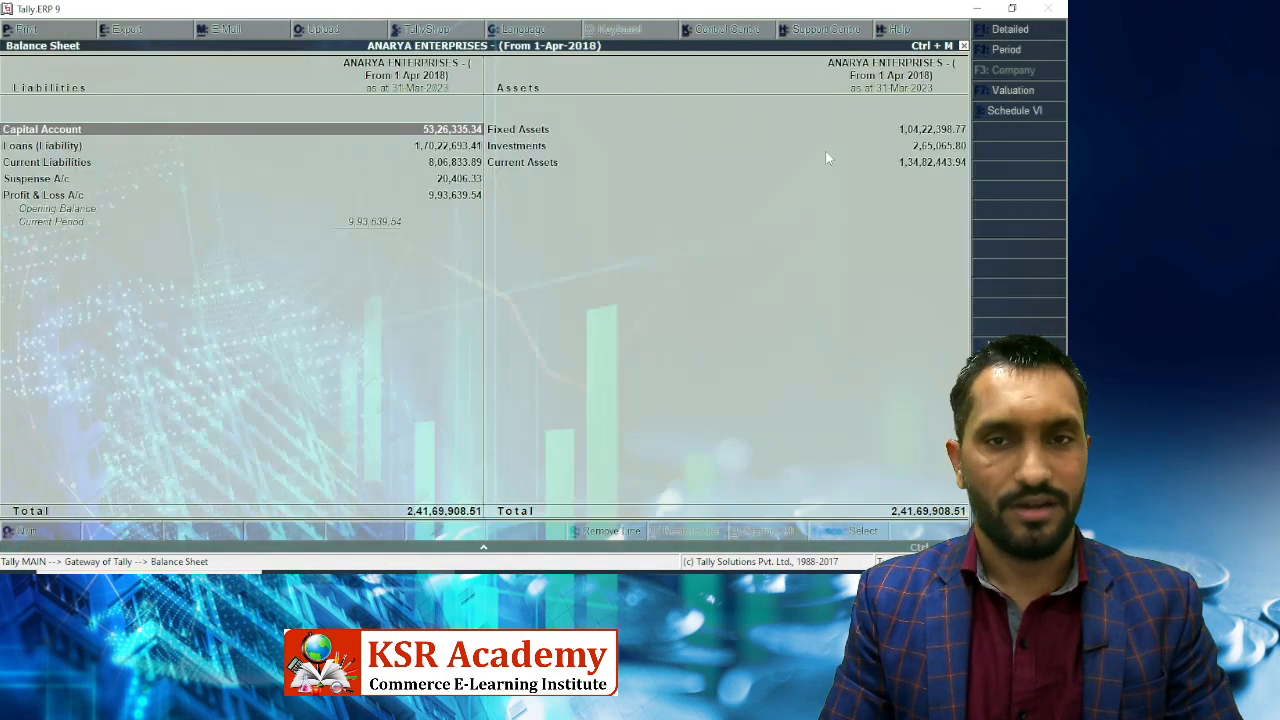
pyautogui.press('Down')
pyautogui.press('Down')
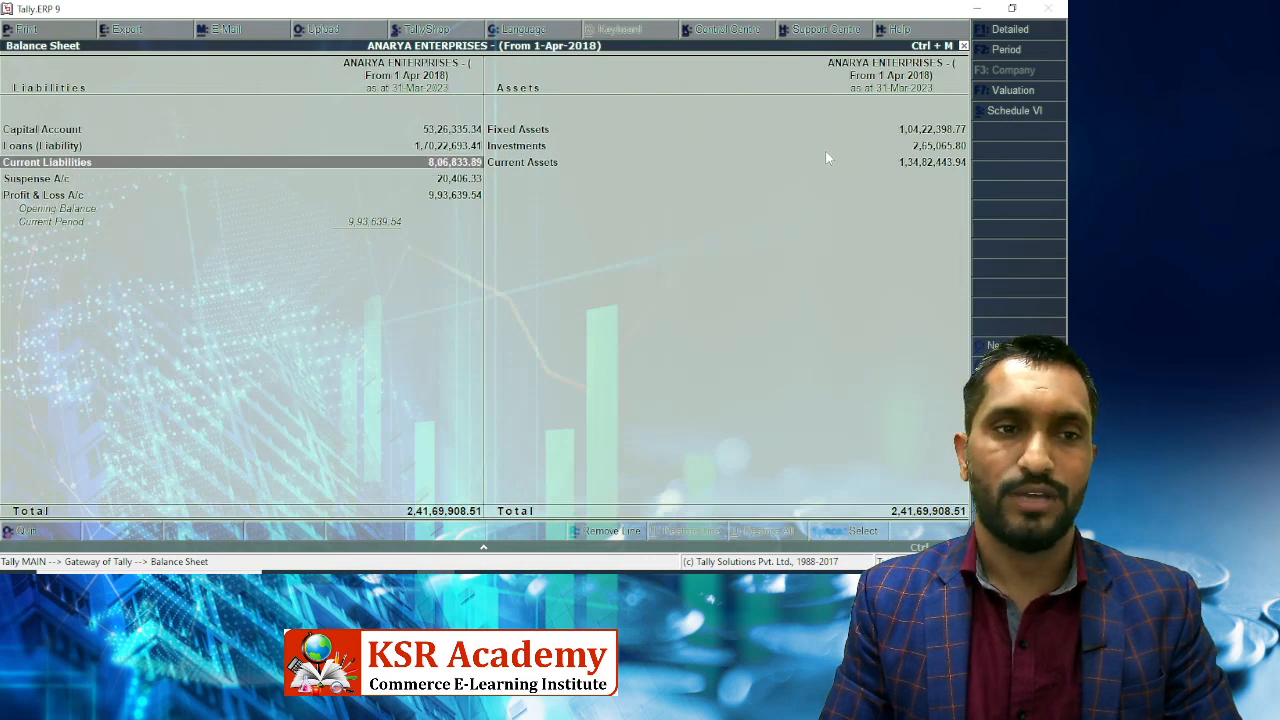
pyautogui.press('Up')
pyautogui.press('Return')
pyautogui.press('Down')
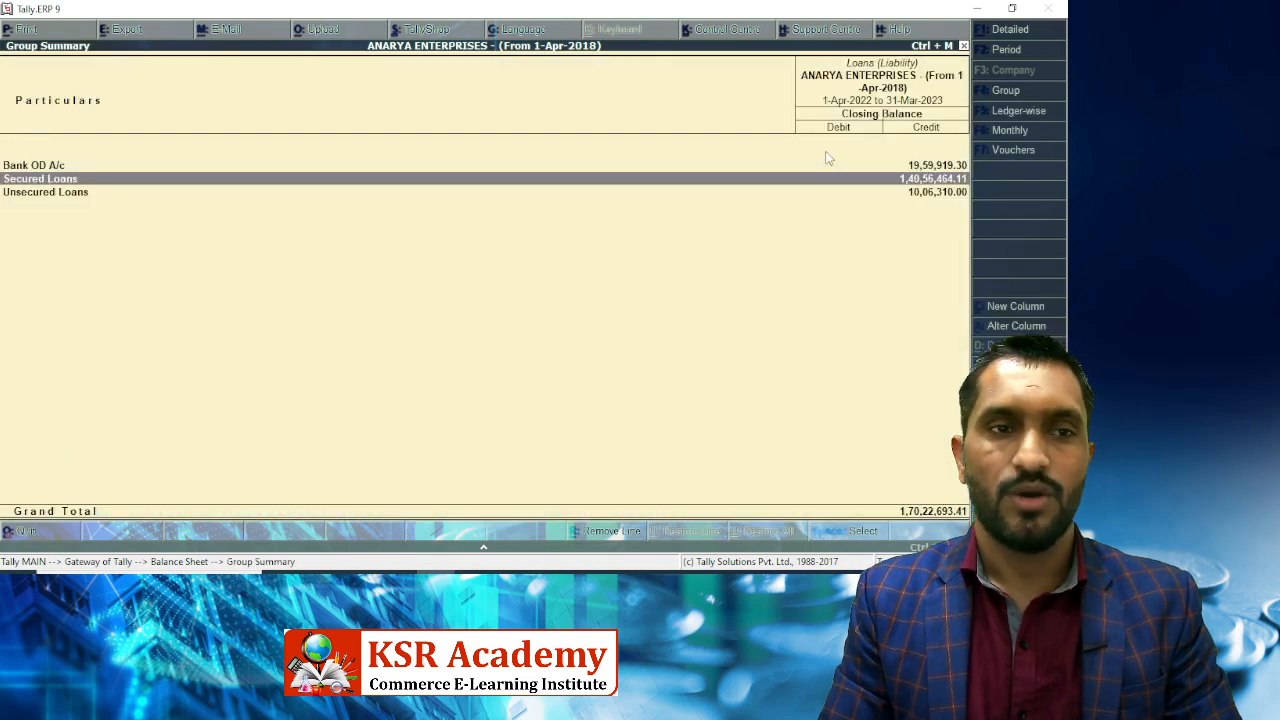
pyautogui.press('Up')
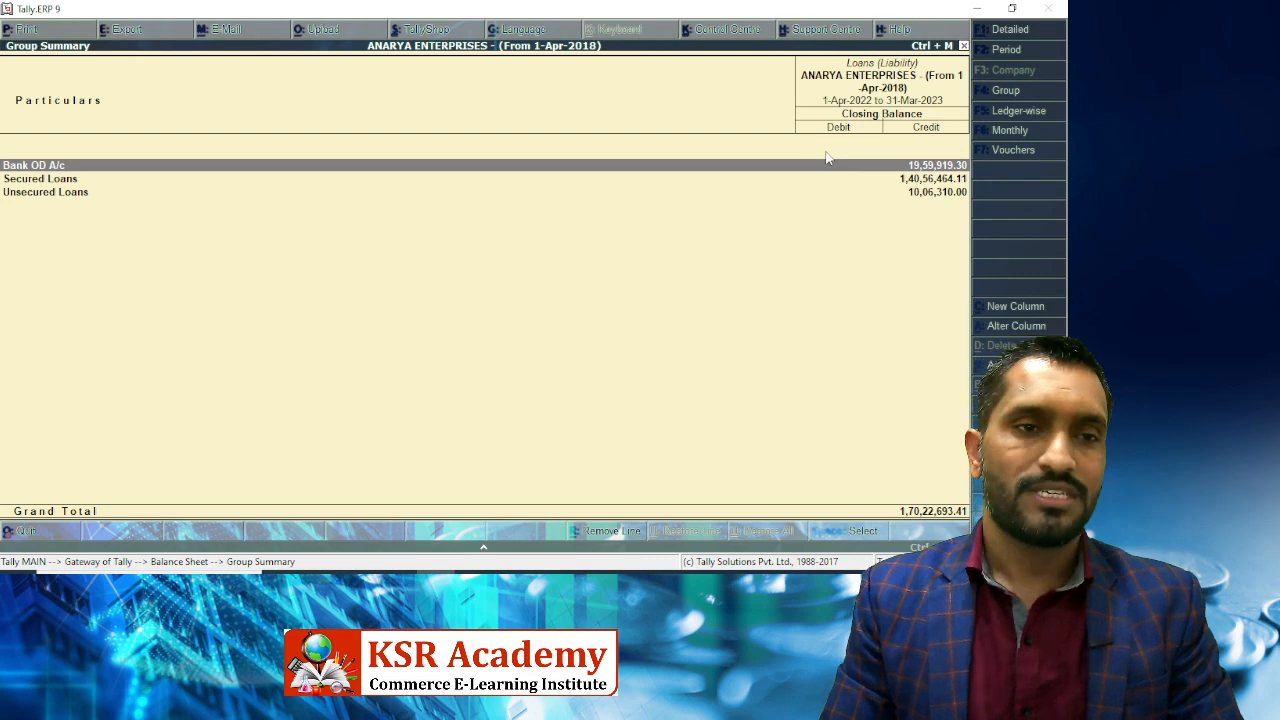
pyautogui.press('Down')
pyautogui.press('Return')
pyautogui.press('Down')
pyautogui.press('Down')
pyautogui.press('Down')
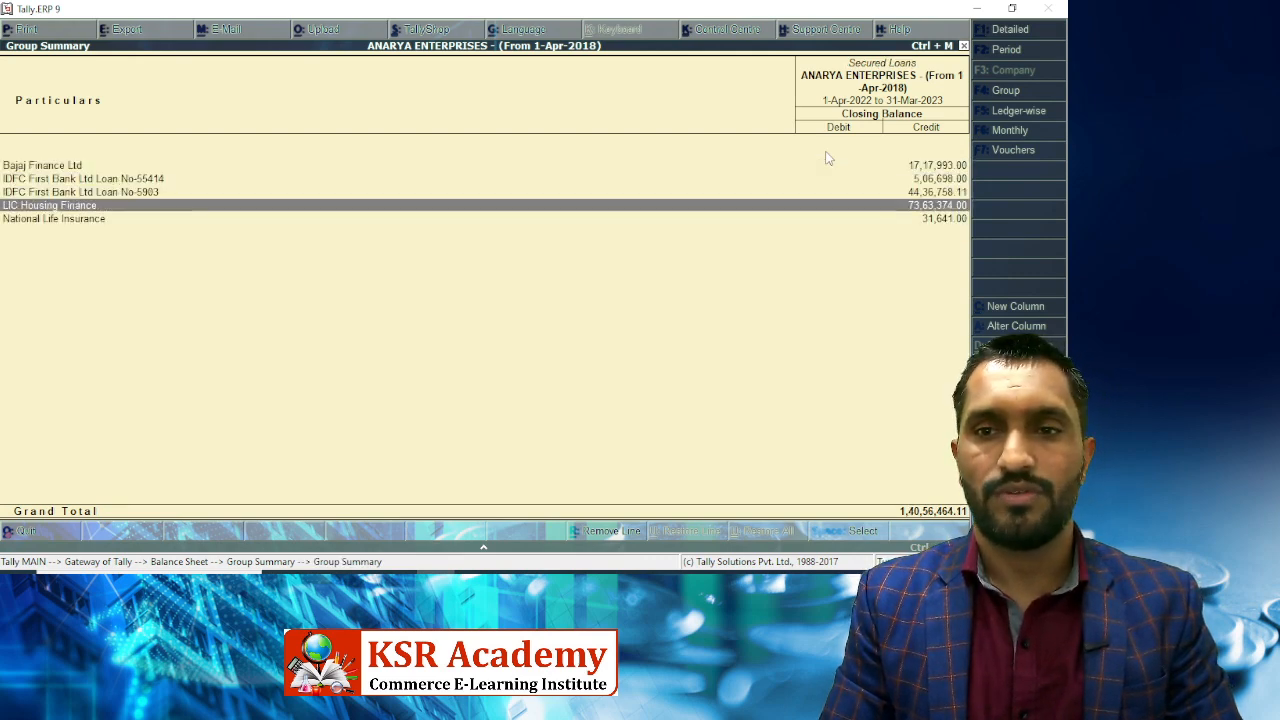
pyautogui.press('Return')
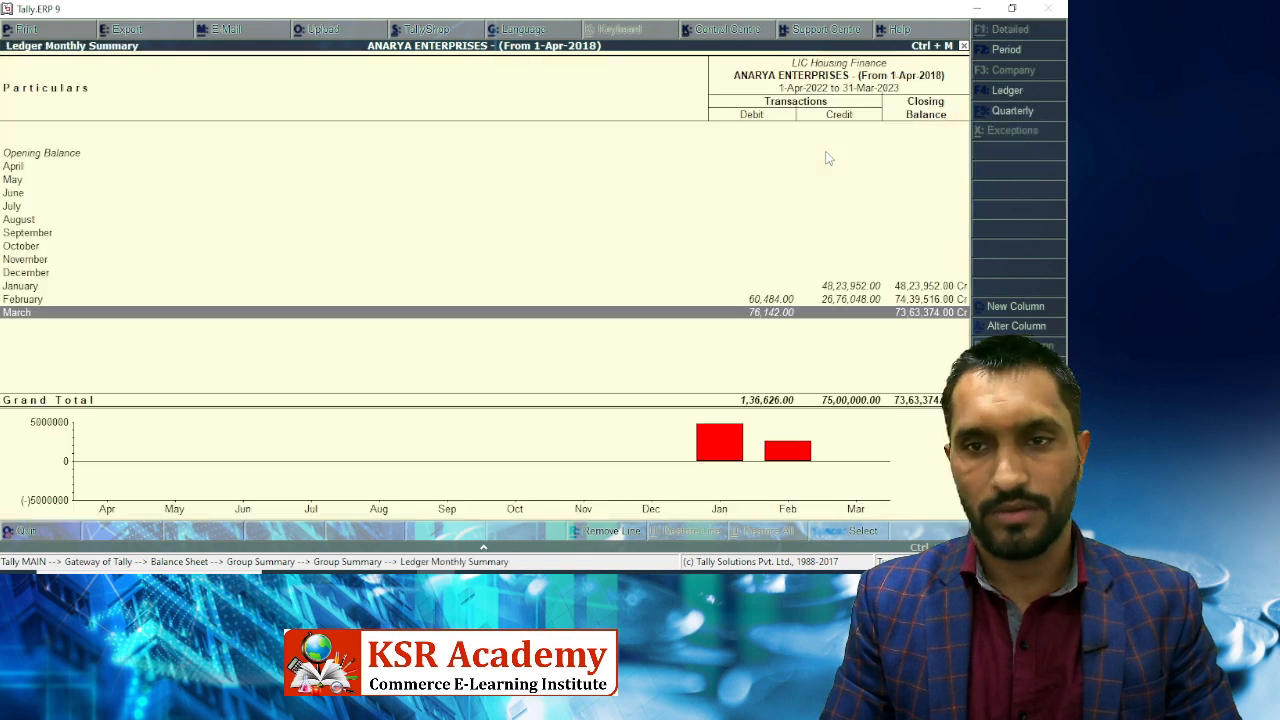
# Compare the December, January and February rows, then bring up the Axis Bank cheque image.
pyautogui.press('Up')
pyautogui.press('Up')
pyautogui.press('Up')
pyautogui.press('Up')
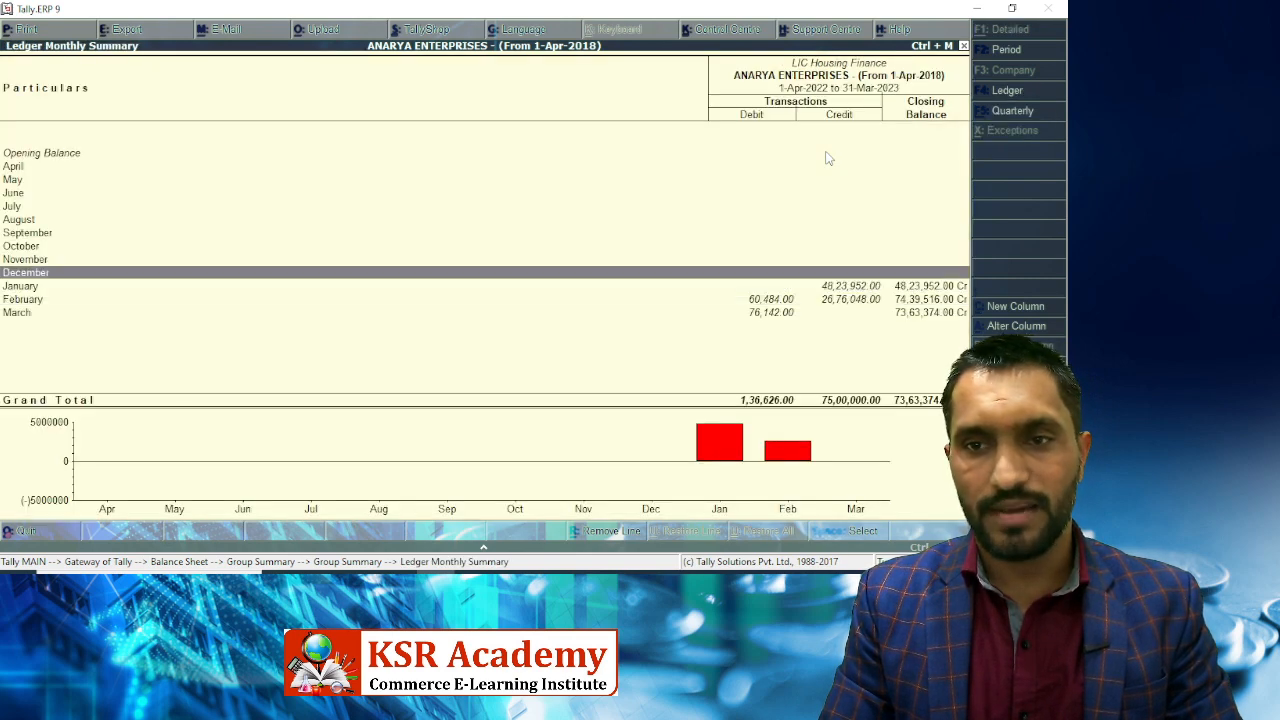
pyautogui.press('Down')
pyautogui.press('Down')
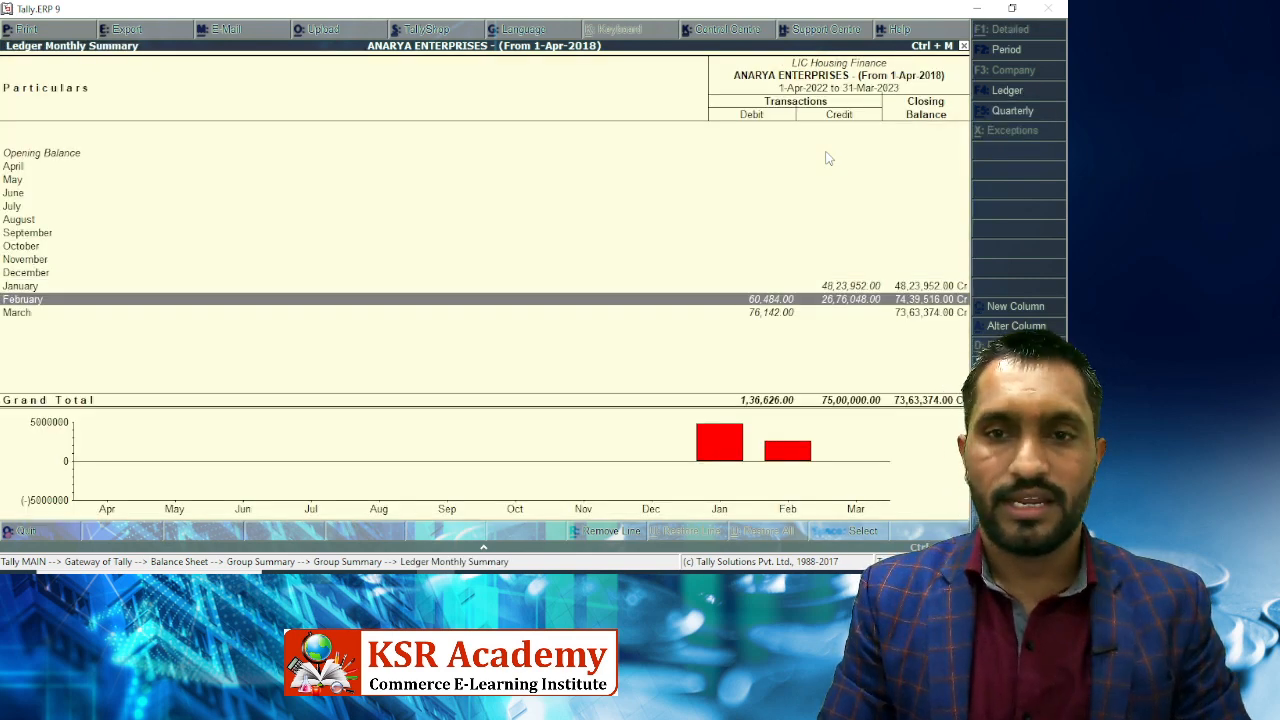
pyautogui.press('Up')
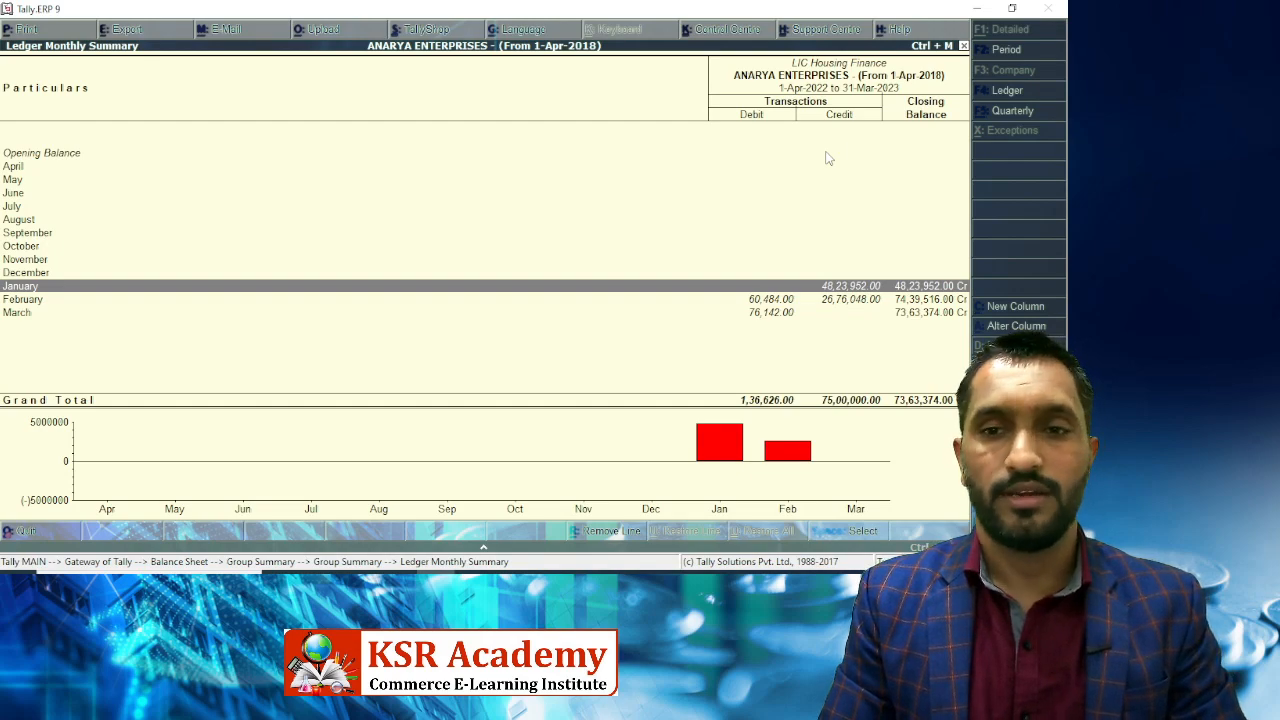
pyautogui.press('Down')
pyautogui.press('Up')
pyautogui.press('Up')
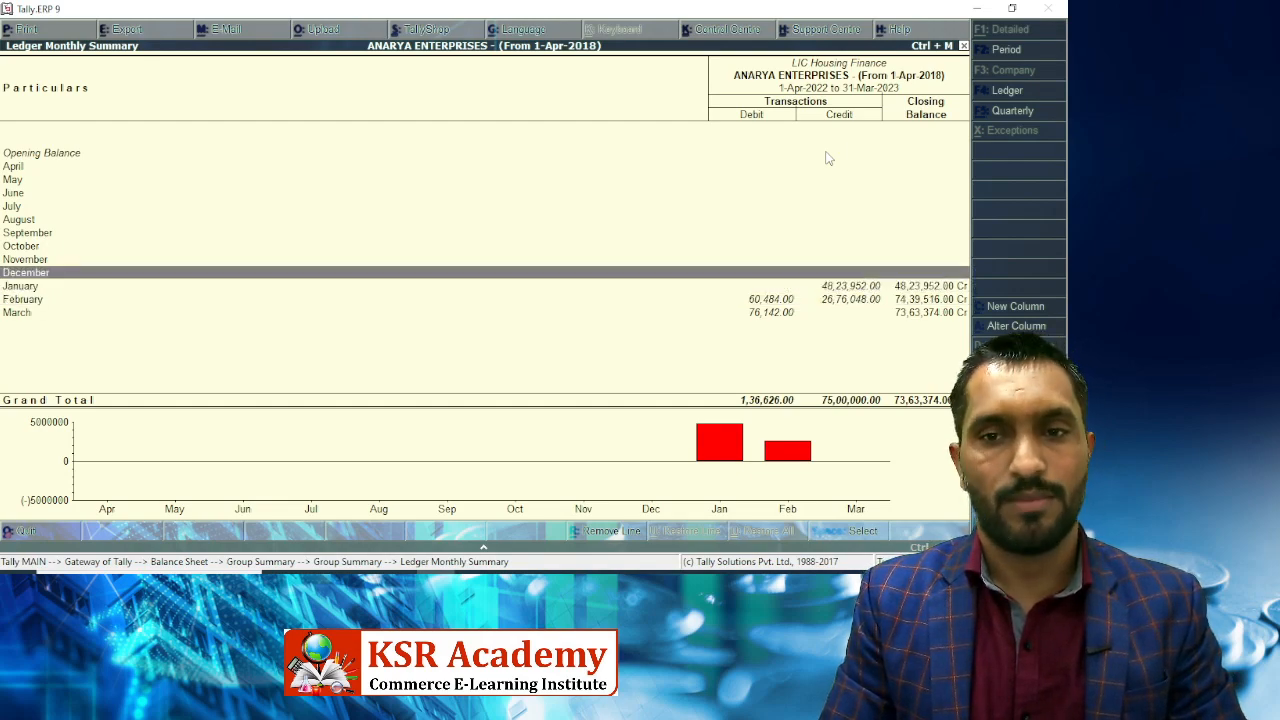
pyautogui.press('Down')
pyautogui.press('Down')
pyautogui.hotkey('alt', 'Tab')
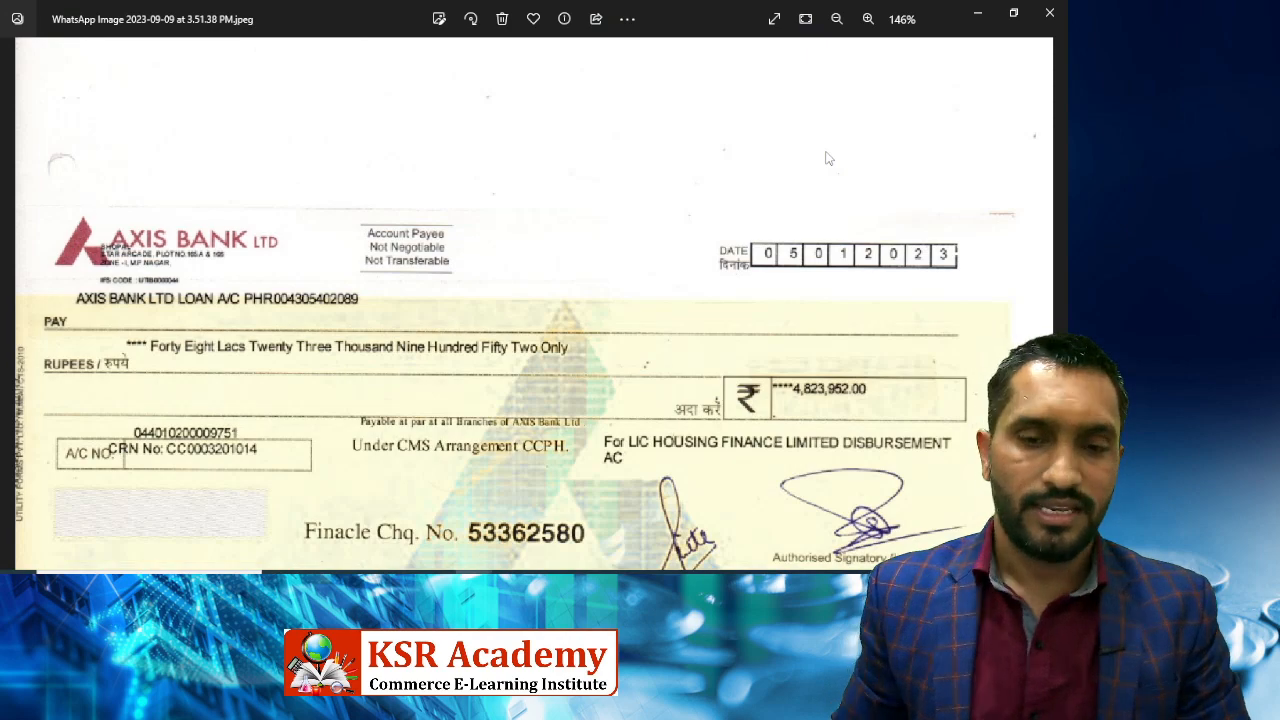
# Browse from the repayment schedule to the second LIC HFL certificate showing interest 12,589.50.
pyautogui.moveTo(453, 545)
pyautogui.click(420, 522)
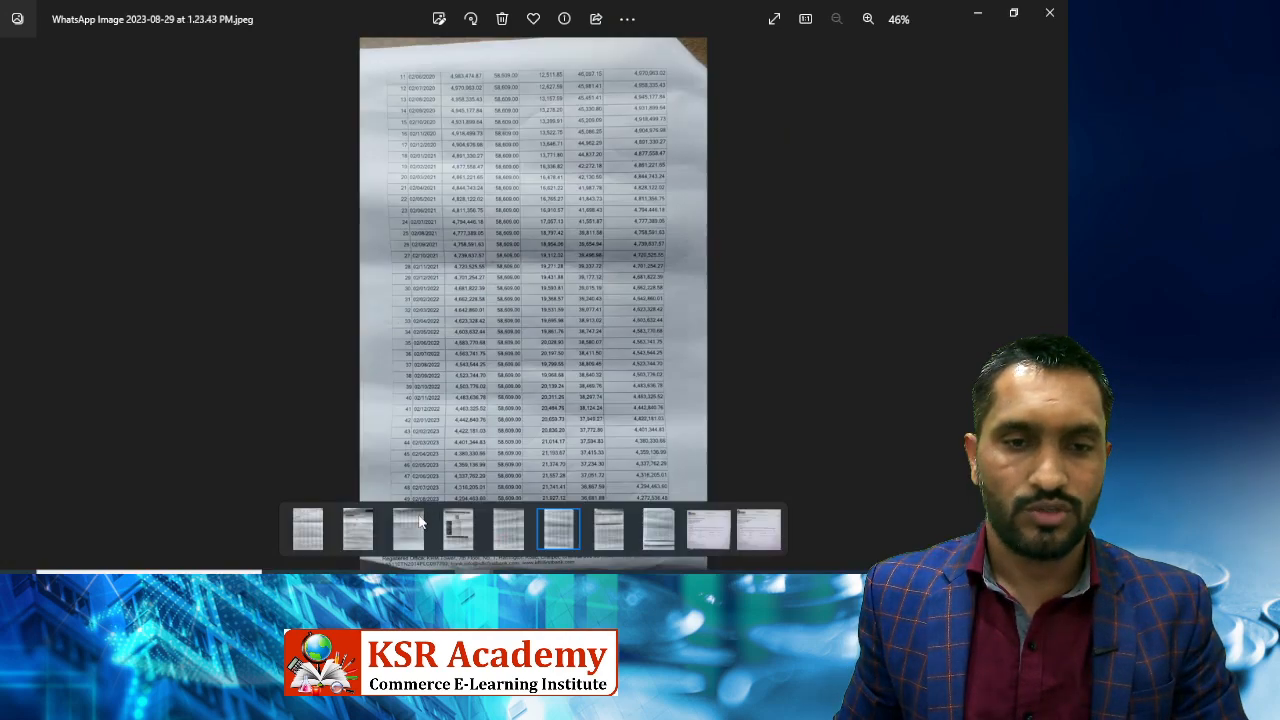
pyautogui.press('Right')
pyautogui.press('Right')
pyautogui.press('Right')
pyautogui.press('Right')
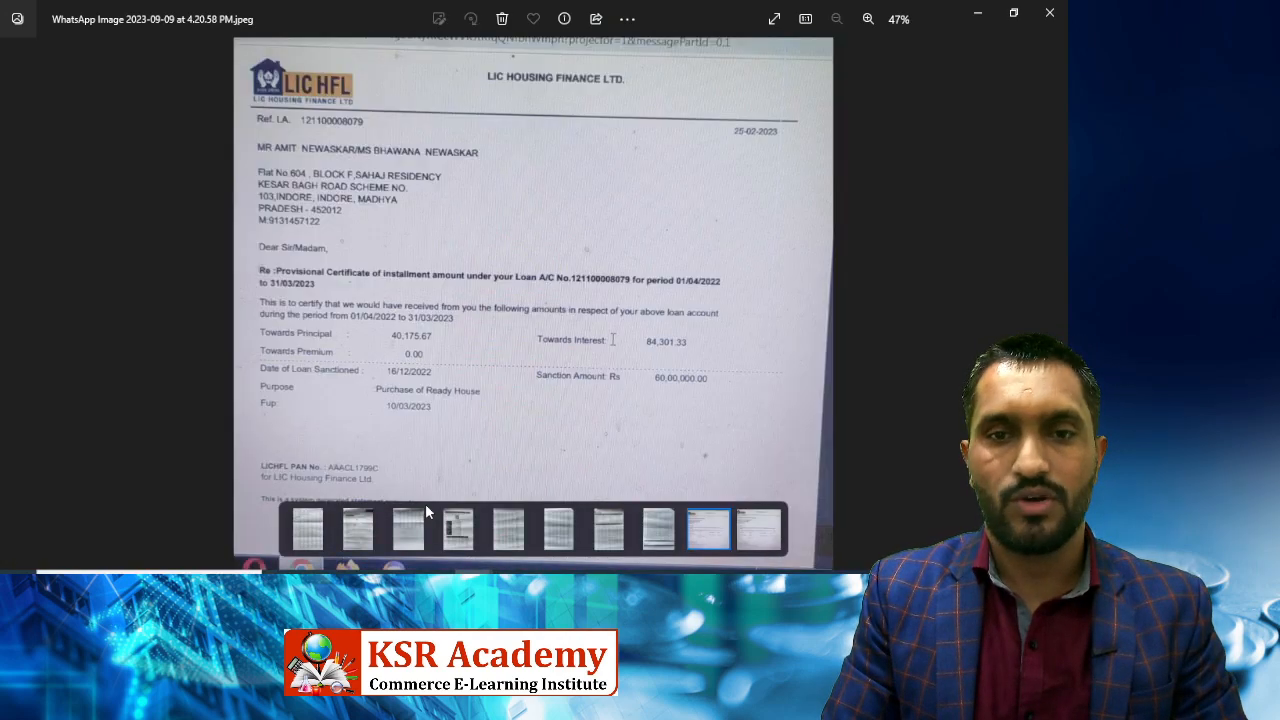
pyautogui.press('Left')
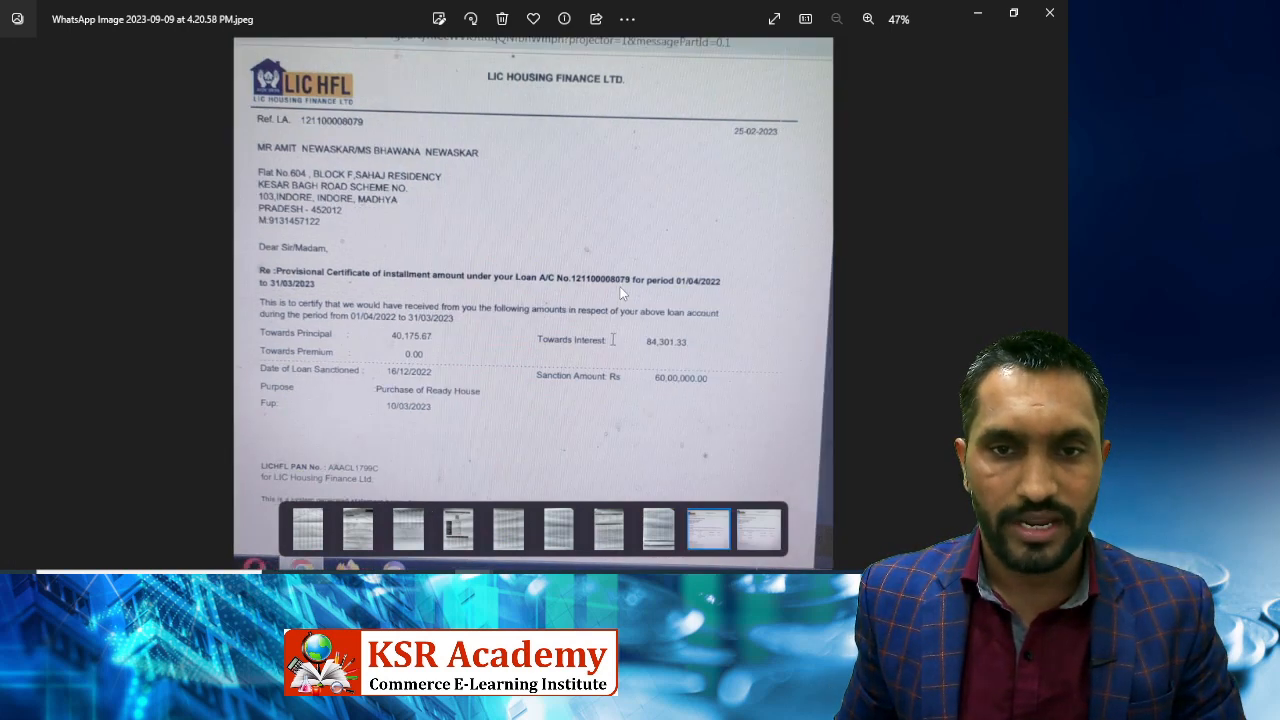
pyautogui.press('Right')
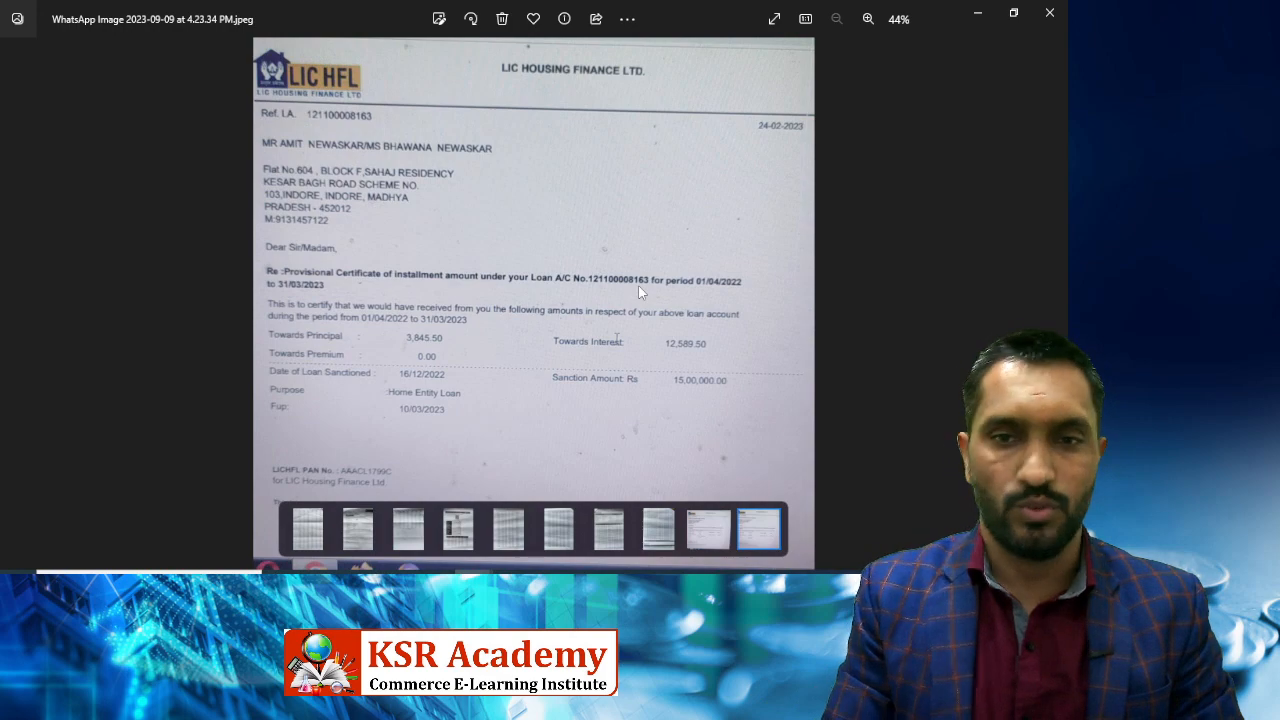
pyautogui.hotkey('alt', 'Tab')
pyautogui.hotkey('alt', 'Tab')
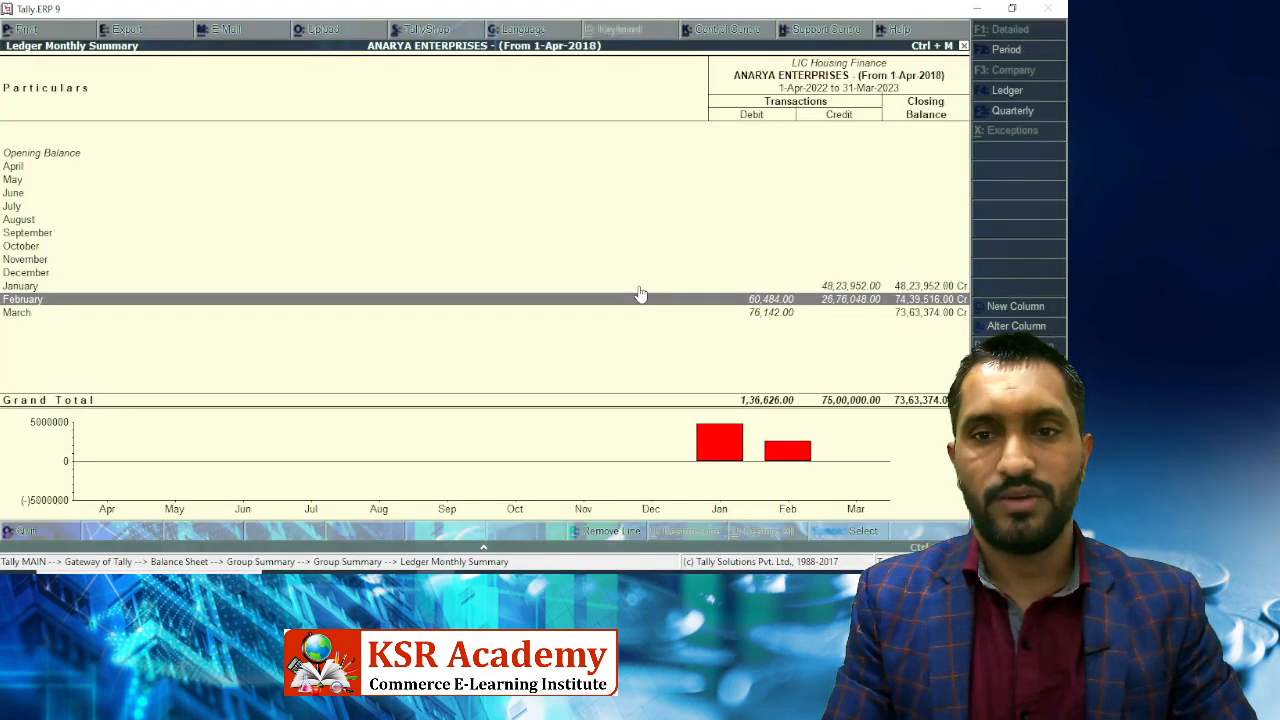
# Open February's 8-2-2023 HDFC Saving A/c Receipt 363 for alteration, after checking it against the certificate.
pyautogui.doubleClick(640, 293)
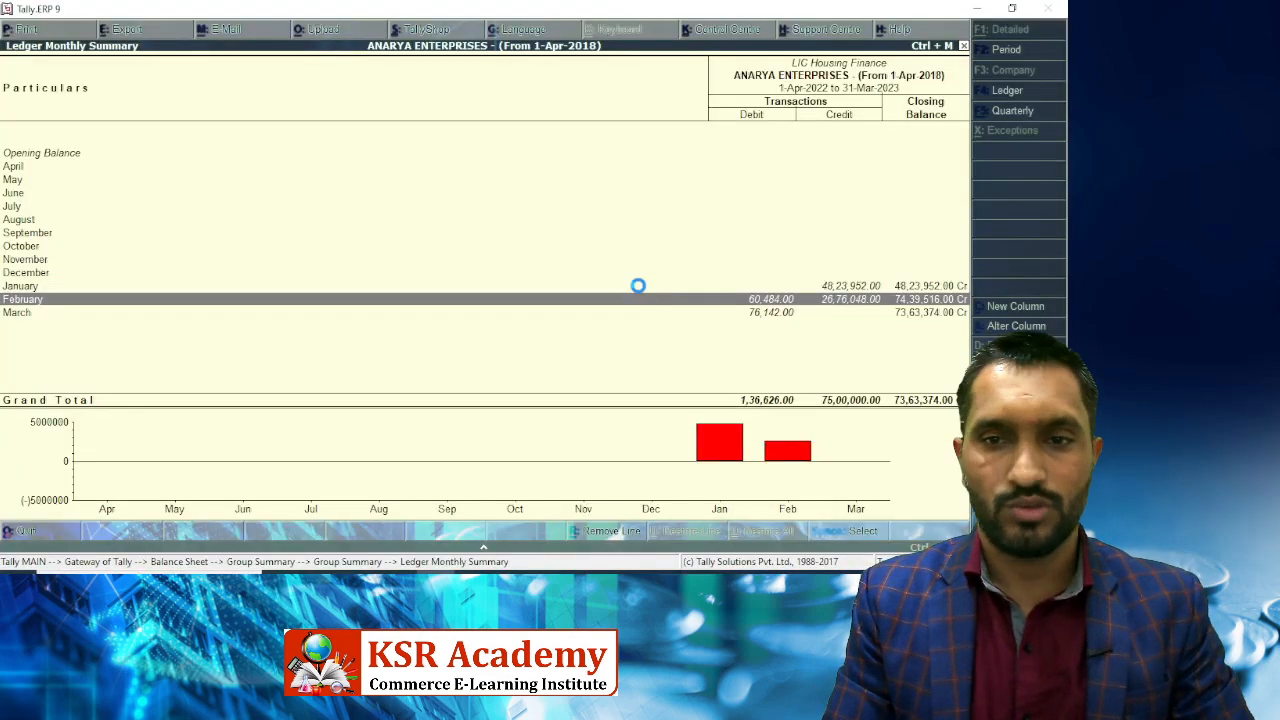
pyautogui.press('Down')
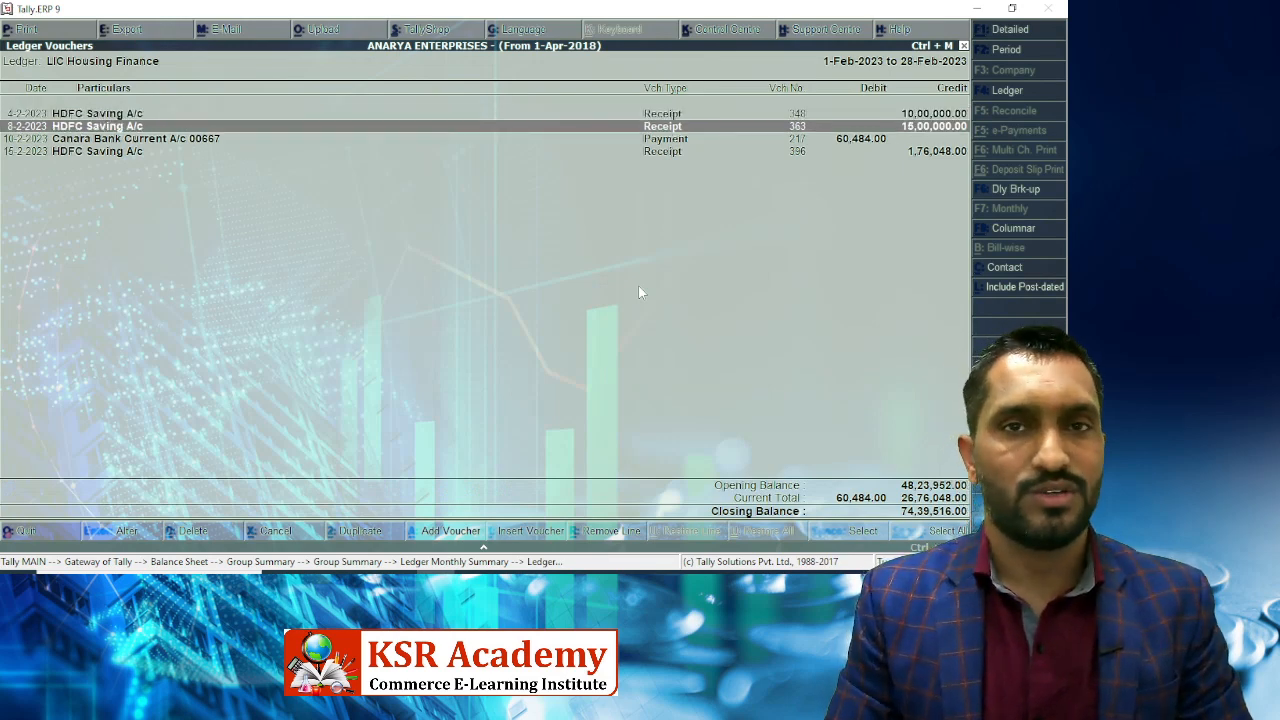
pyautogui.hotkey('alt', 'Tab')
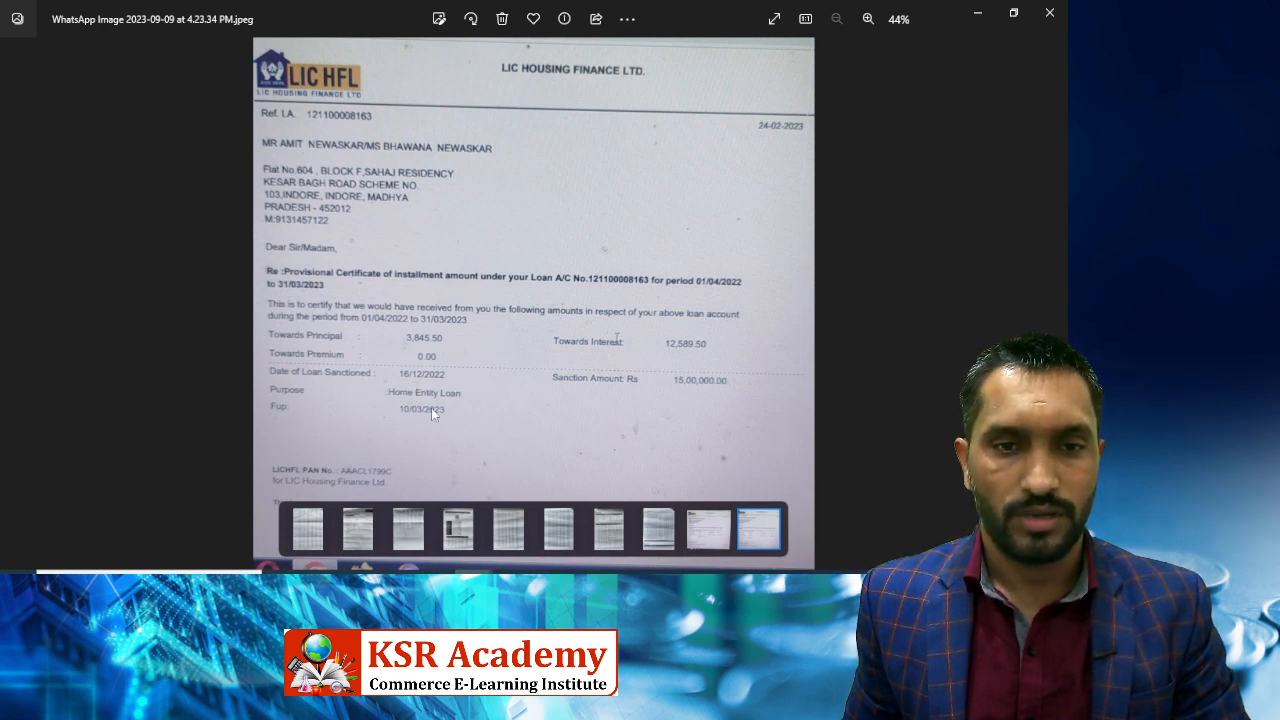
pyautogui.hotkey('alt', 'Tab')
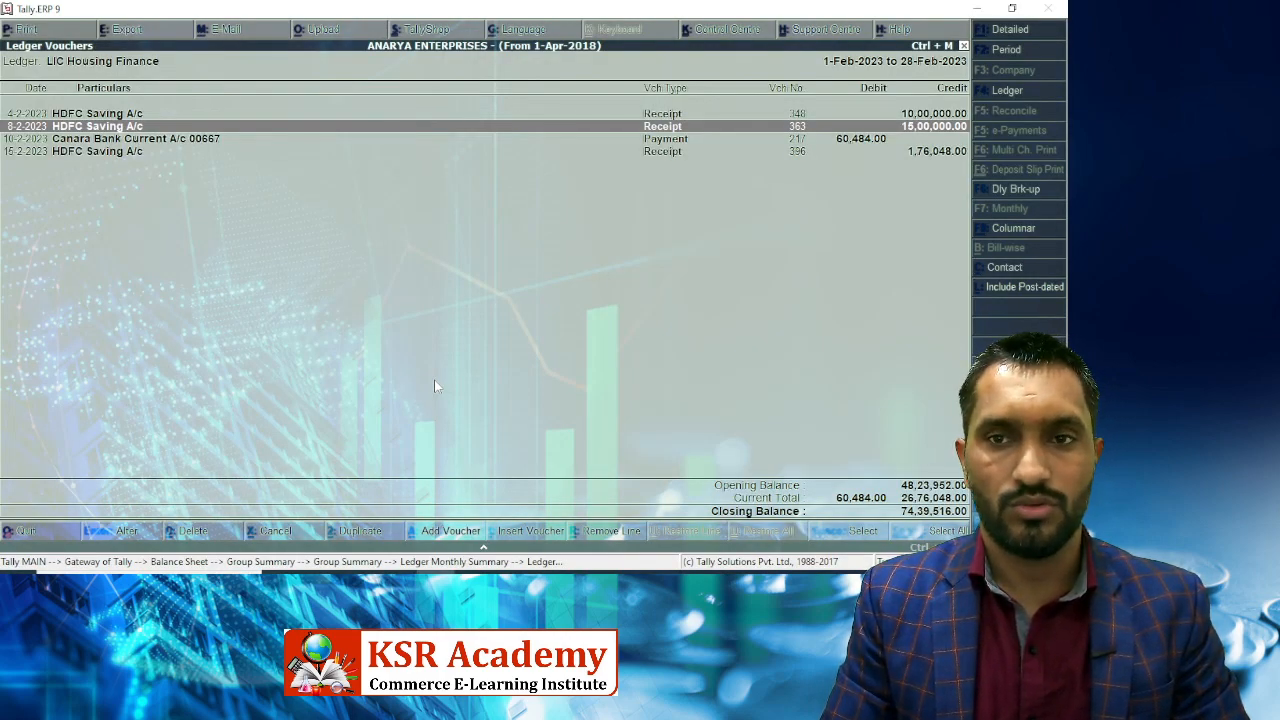
pyautogui.press('Up')
pyautogui.press('Down')
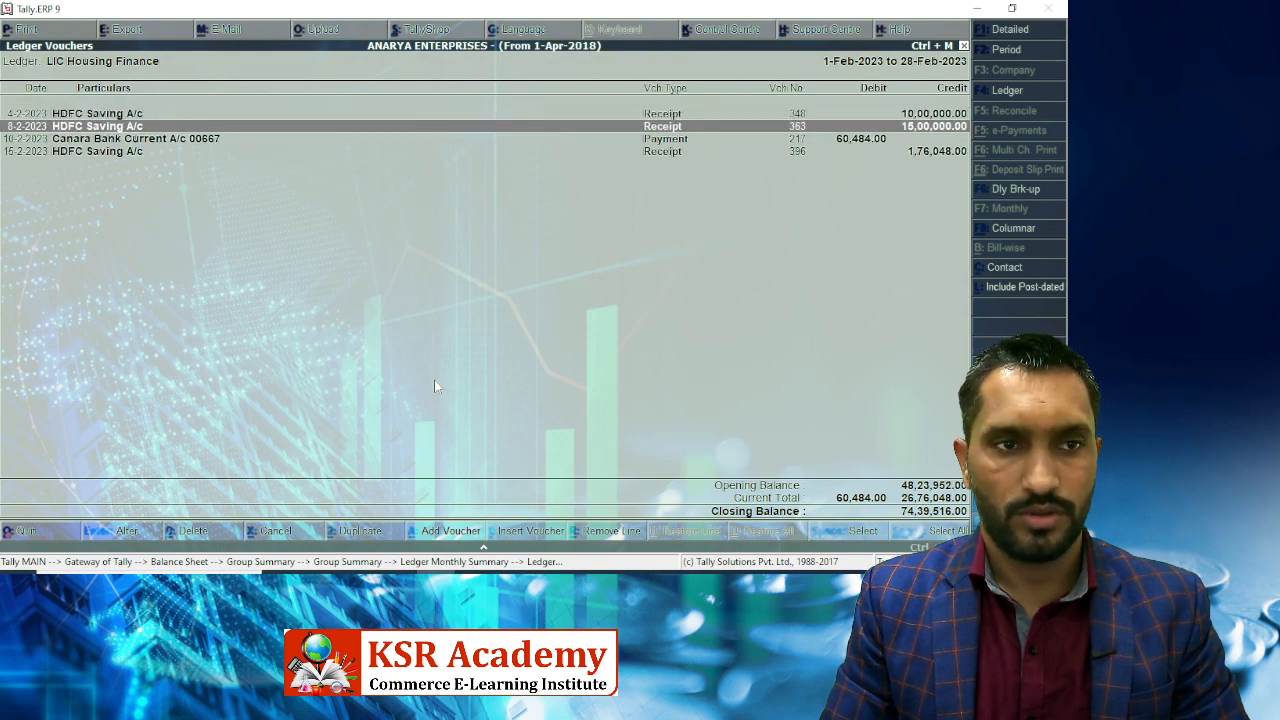
pyautogui.hotkey('alt', 'Tab')
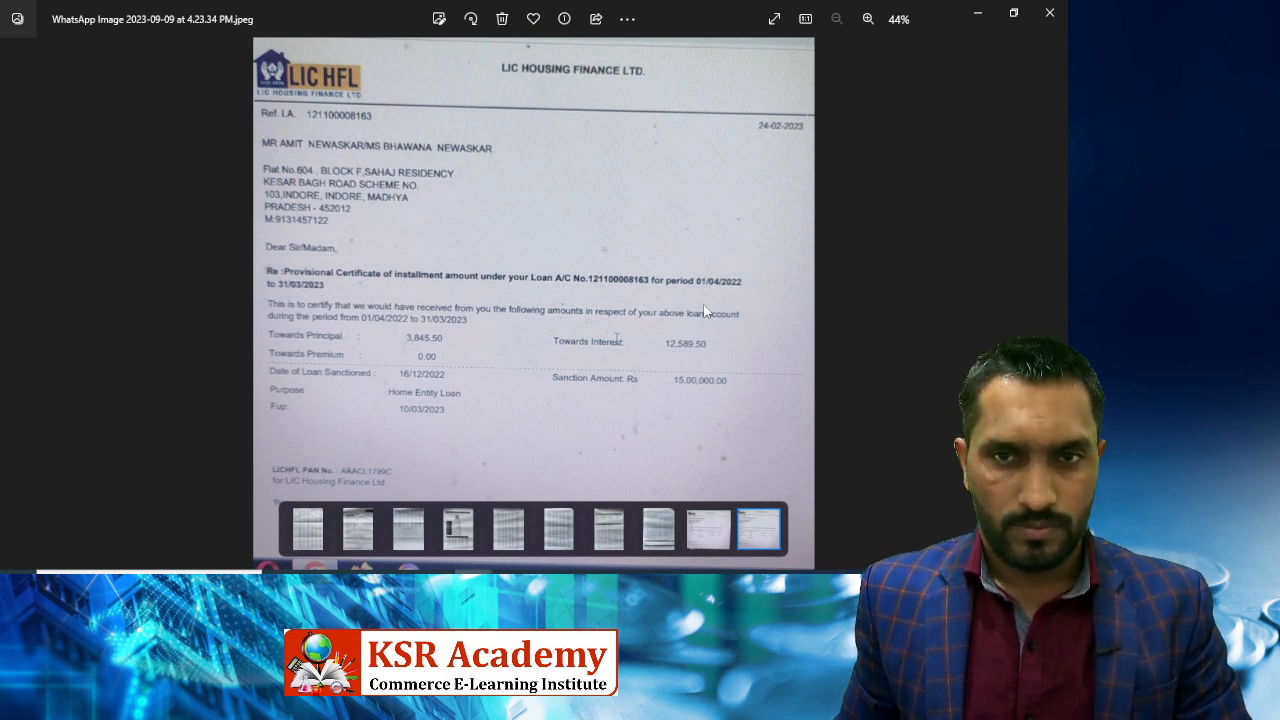
pyautogui.scroll(2, 699, 311)
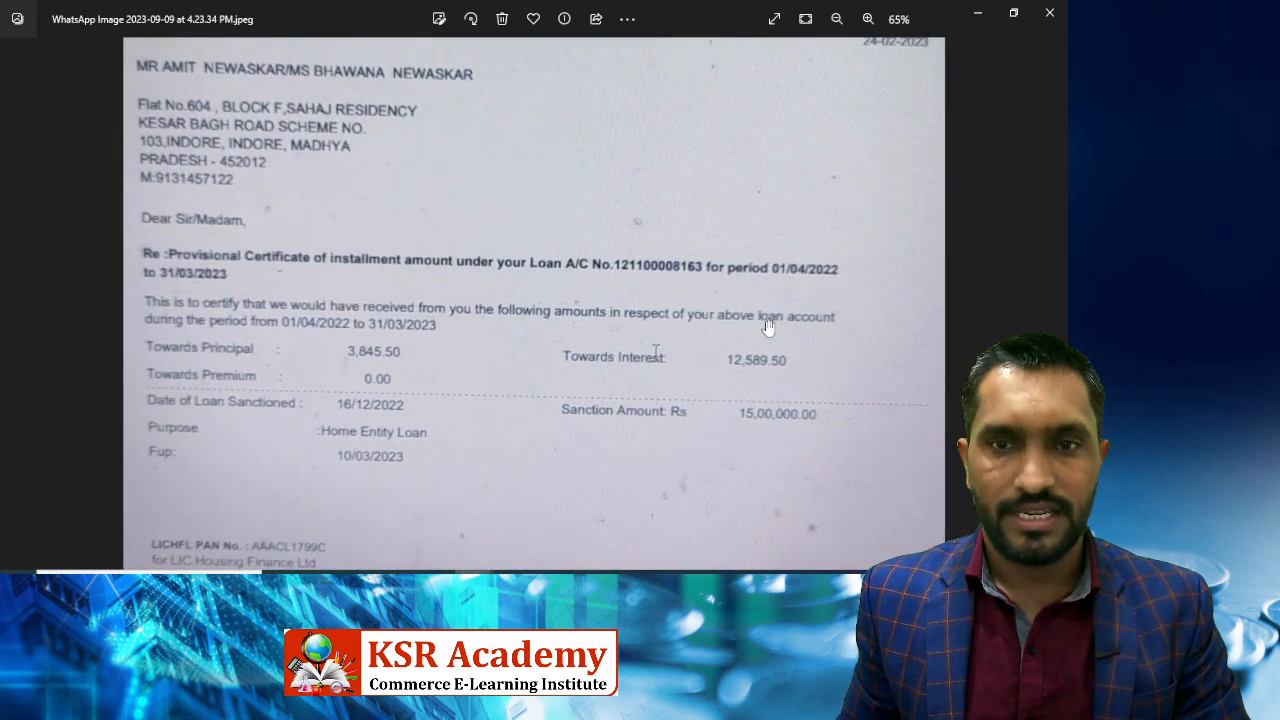
pyautogui.hotkey('alt', 'Tab')
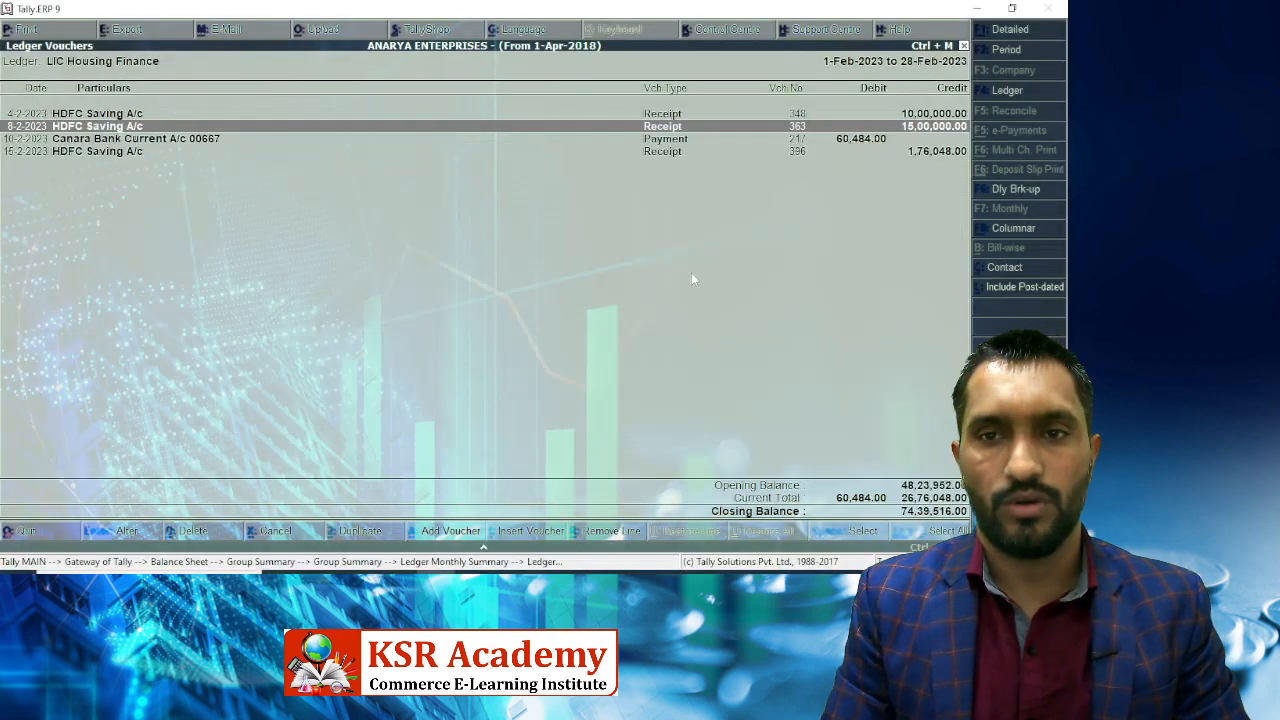
pyautogui.press('Return')
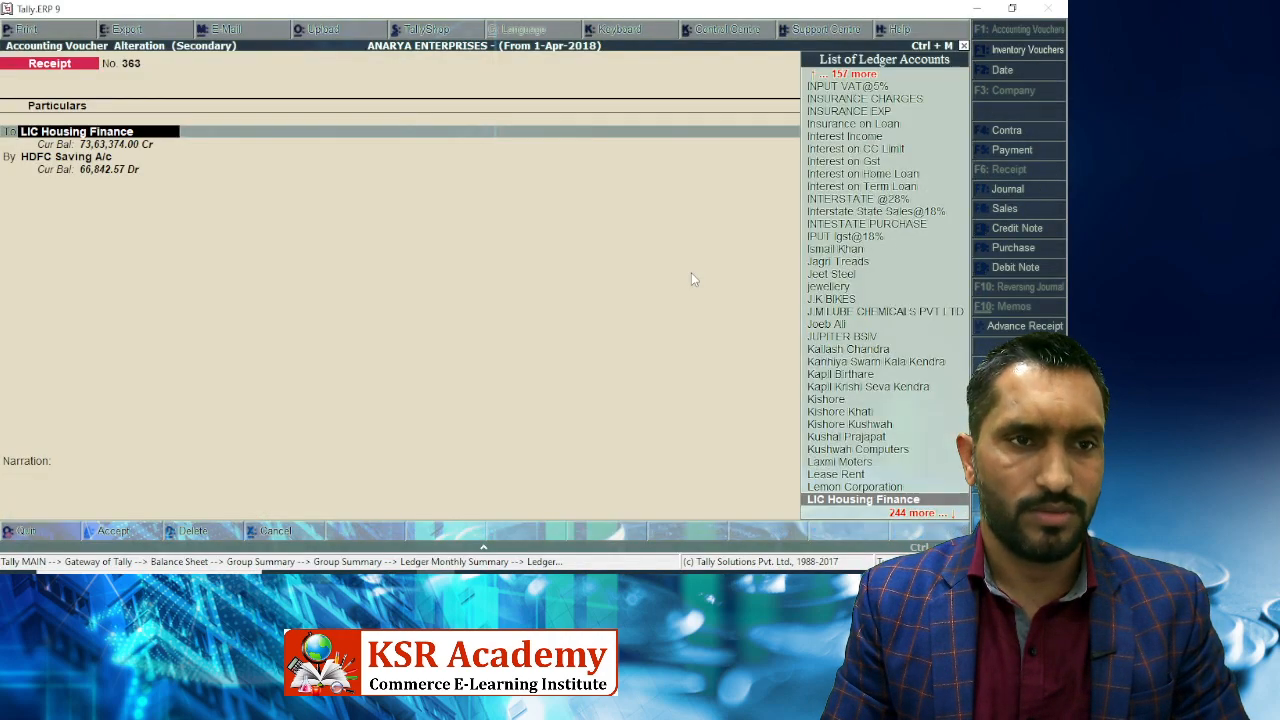
# Back out of the existing LIC Housing Finance ledger without saving changes.
pyautogui.hotkey('ctrl', 'Return')
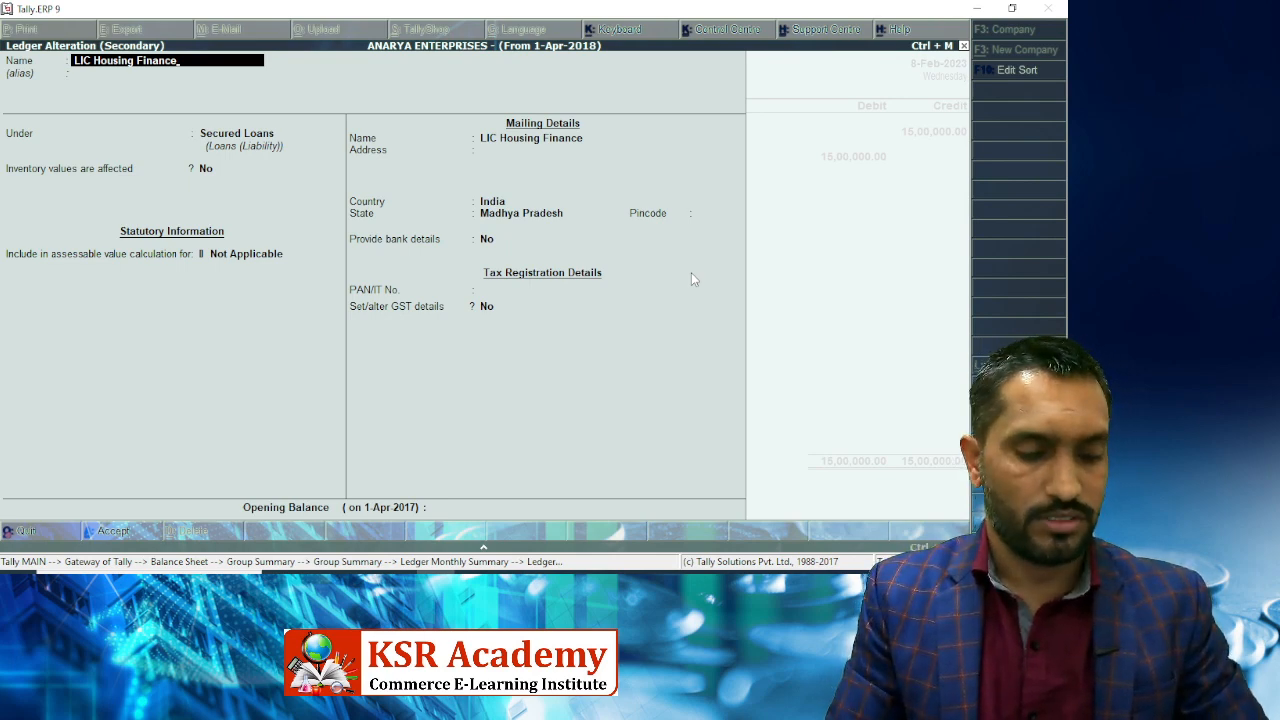
pyautogui.press('Escape')
pyautogui.press('Escape')
pyautogui.press('y')
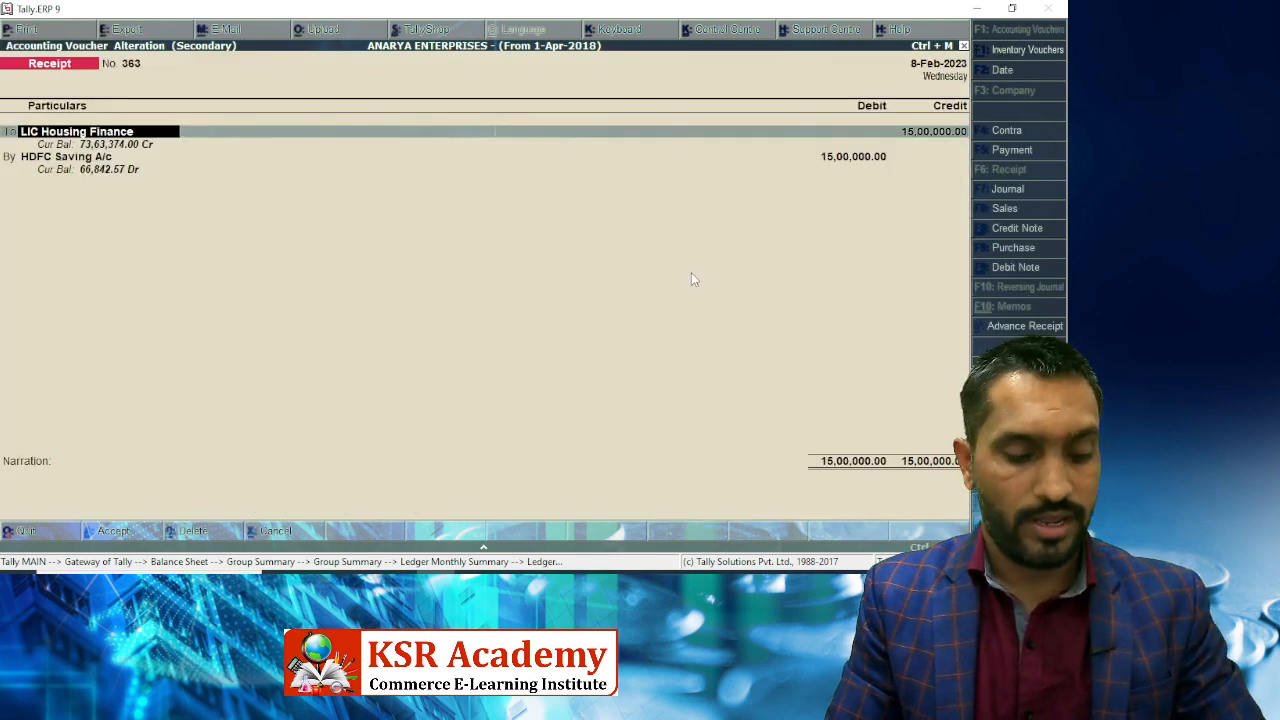
# Create ledger LIC Housing Finance 8163 under Secured Loans as receipt 363's 15,00,000 credit line.
pyautogui.hotkey('alt', 'c')
pyautogui.hotkey('ctrl', 'alt', 'v')
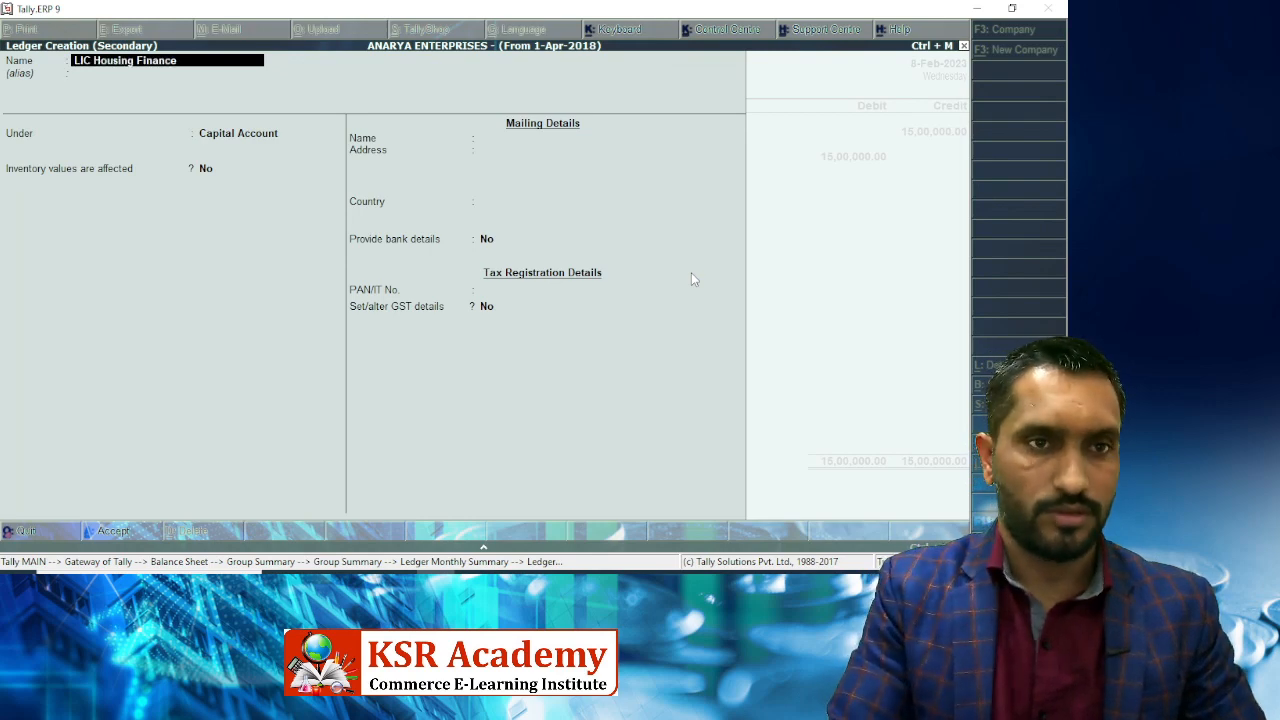
pyautogui.hotkey('alt', 'Tab')
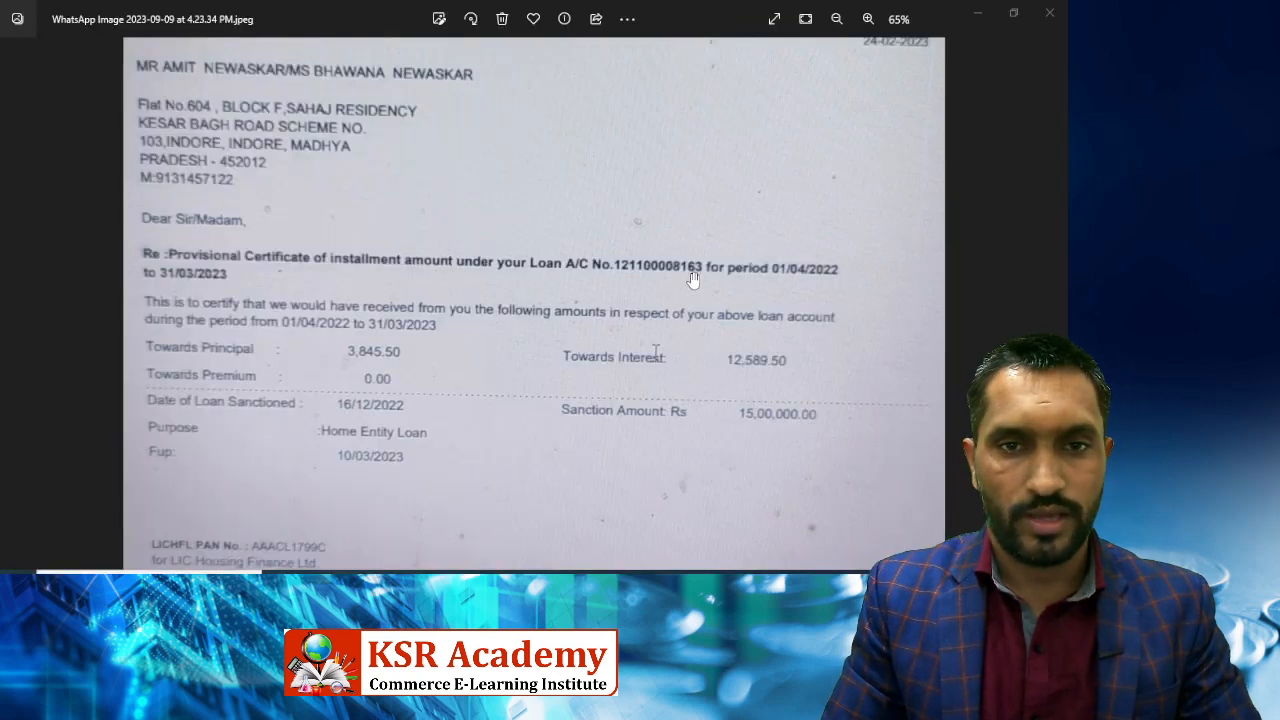
pyautogui.hotkey('alt', 'Tab')
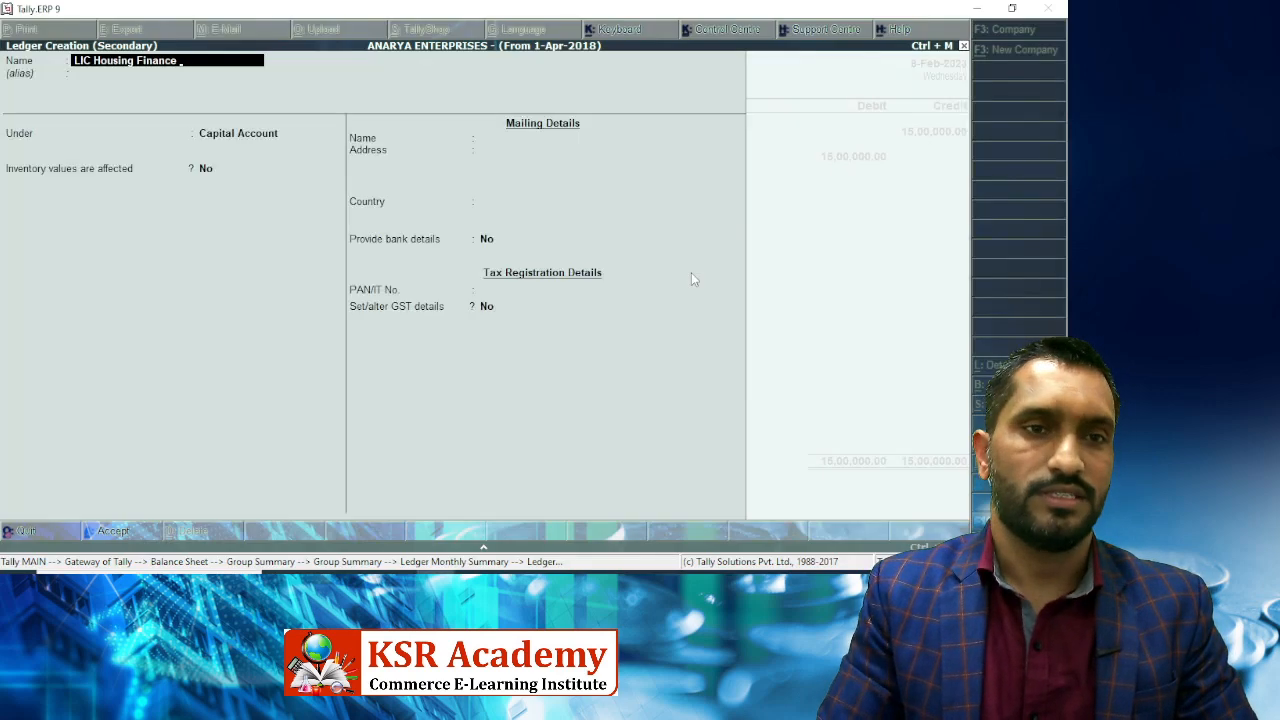
pyautogui.write('63')
pyautogui.press('Return')
pyautogui.press('Return')
pyautogui.write('Sec')
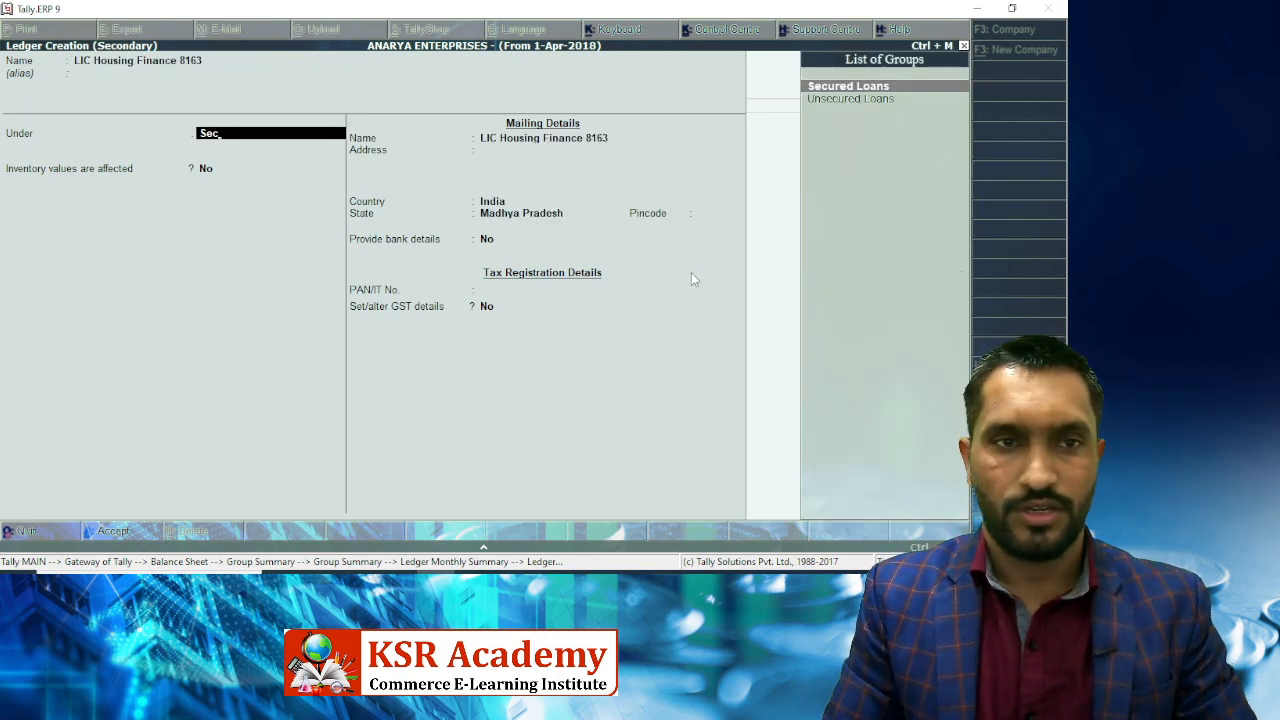
pyautogui.press('Return')
pyautogui.press('Return')
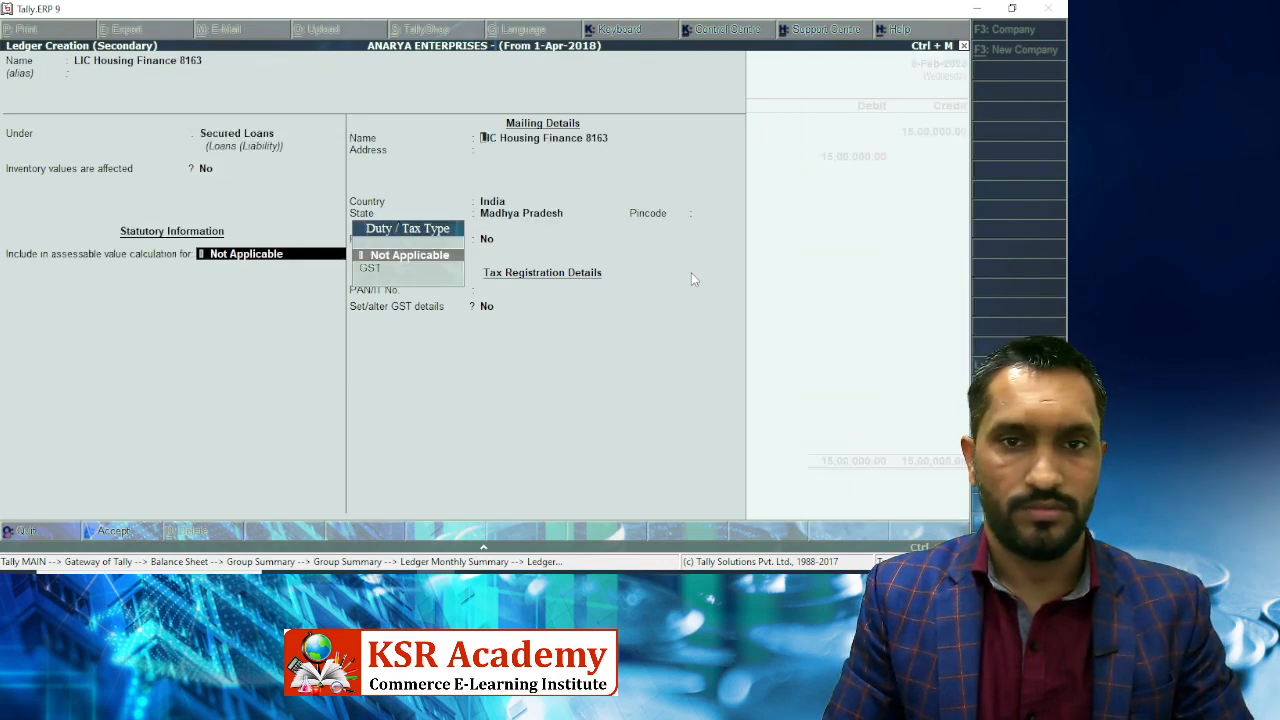
pyautogui.press('Return')
pyautogui.press('Return')
pyautogui.press('Return')
pyautogui.press('Return')
pyautogui.press('Return')
pyautogui.press('Return')
pyautogui.press('Return')
pyautogui.press('Return')
pyautogui.press('Return')
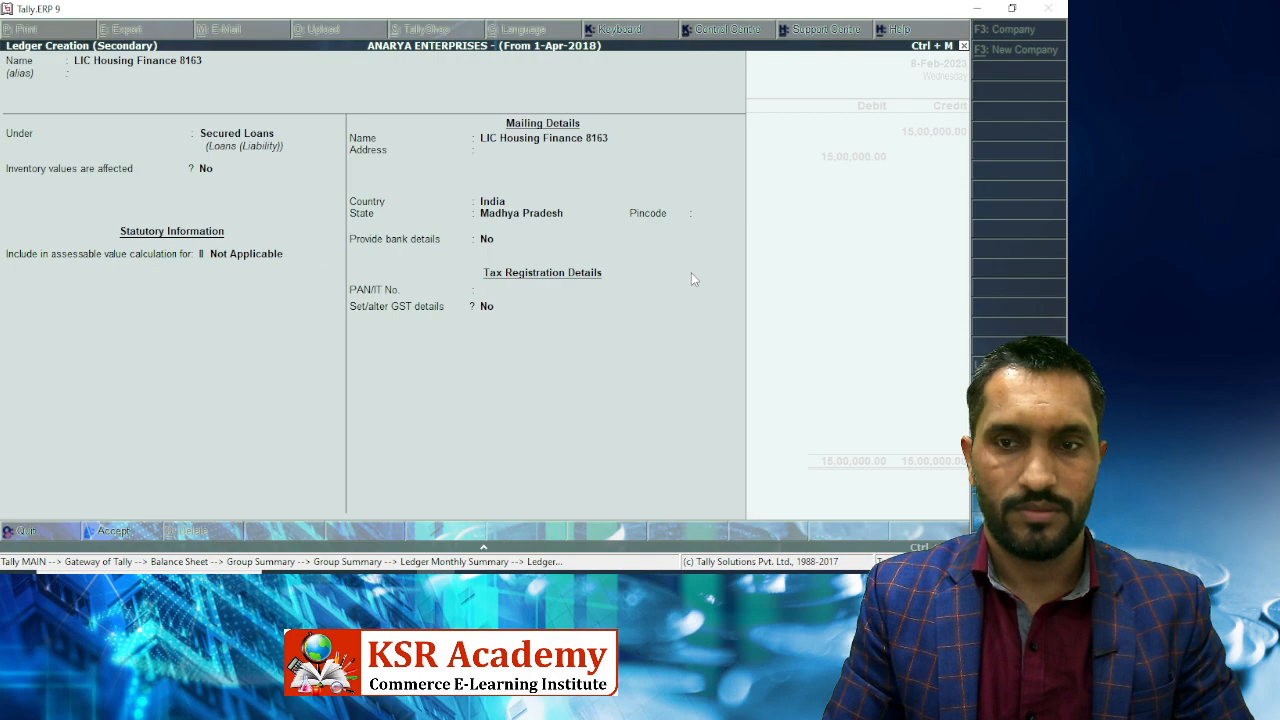
pyautogui.press('Return')
pyautogui.press('Return')
pyautogui.press('Return')
pyautogui.press('Return')
pyautogui.press('Return')
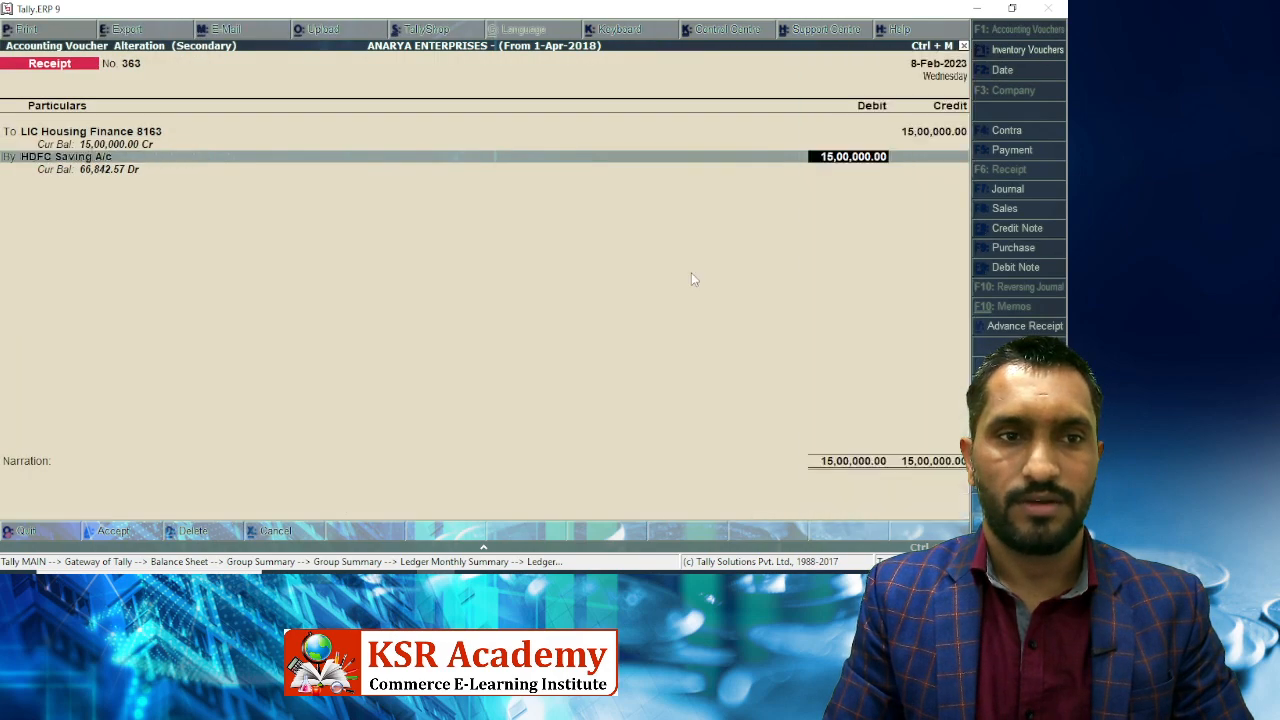
pyautogui.press('Return')
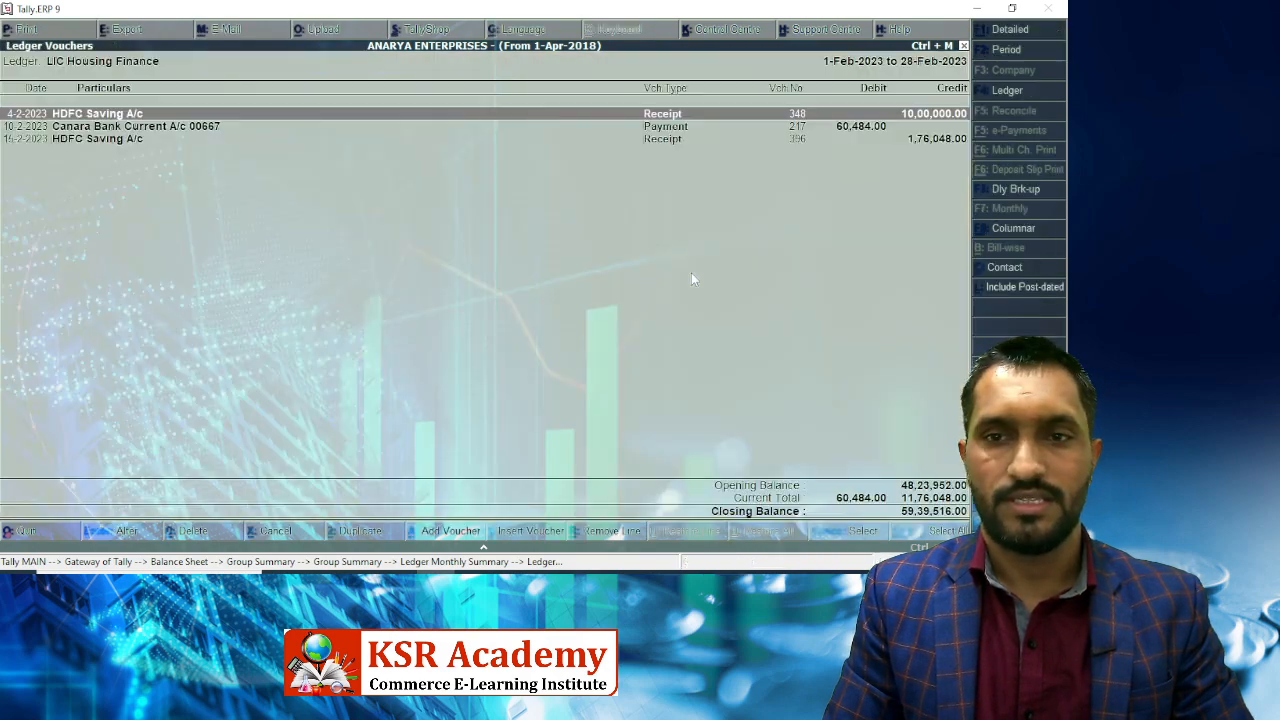
# Save receipt 363 and compare the January–March ledger totals against the LIC loan certificates.
pyautogui.press('Escape')
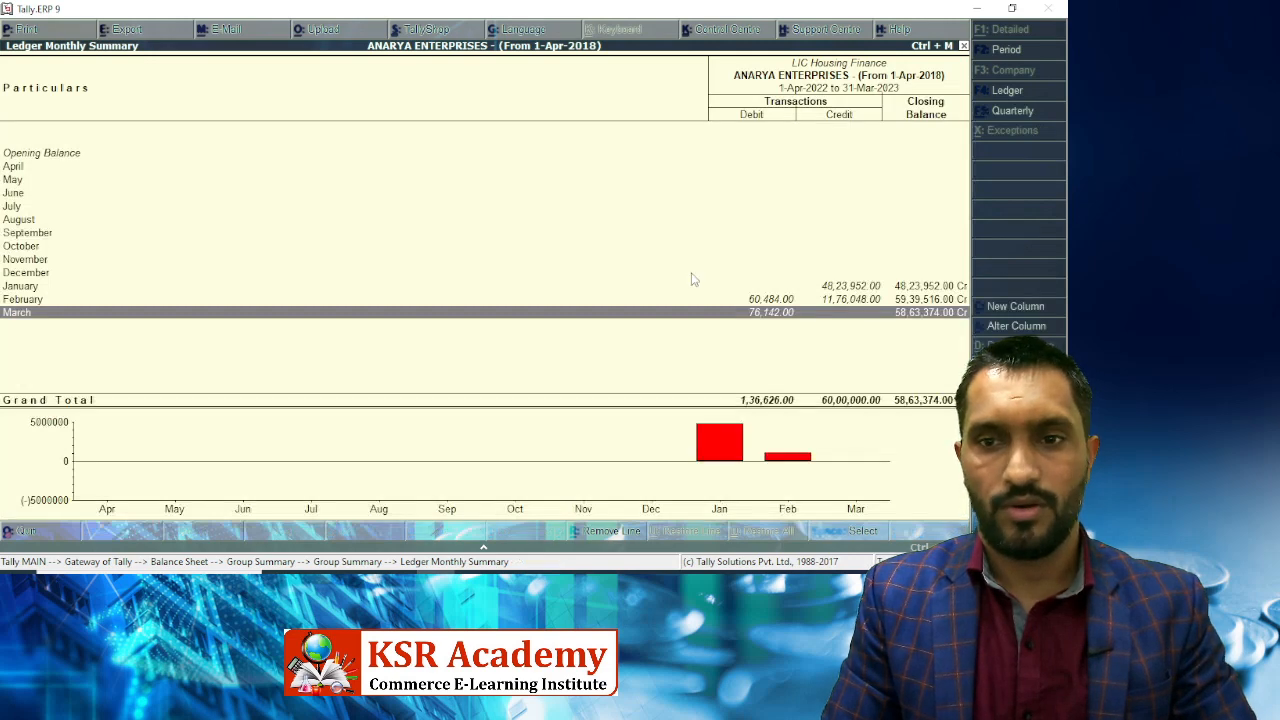
pyautogui.press('Up')
pyautogui.press('Down')
pyautogui.press('Up')
pyautogui.press('Up')
pyautogui.press('Down')
pyautogui.press('Down')
pyautogui.press('Up')
pyautogui.press('Up')
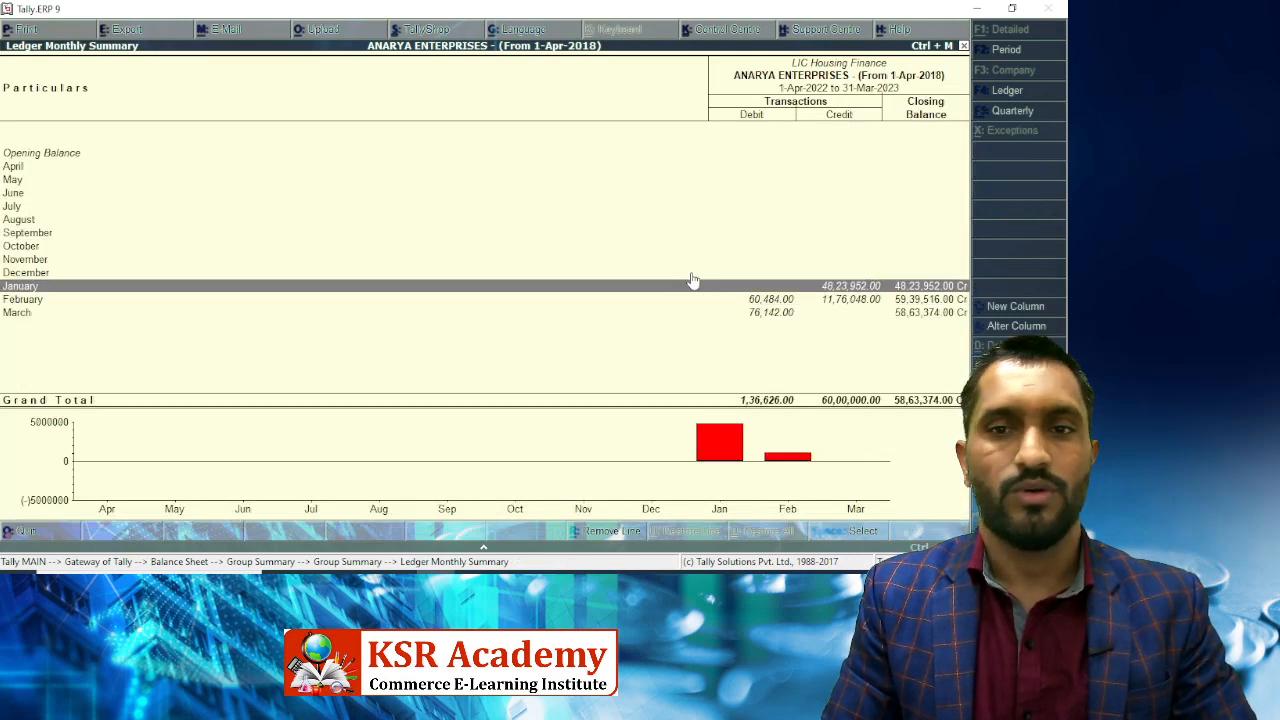
pyautogui.press('Down')
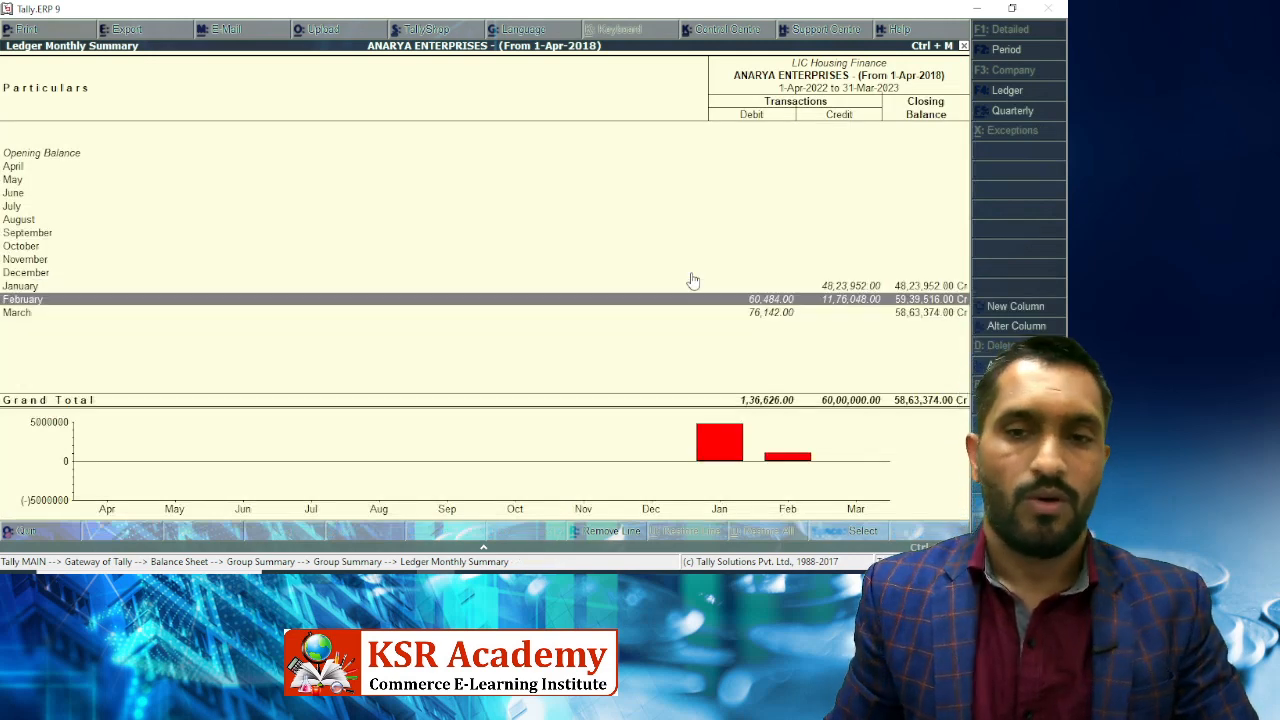
pyautogui.hotkey('alt', 'Tab')
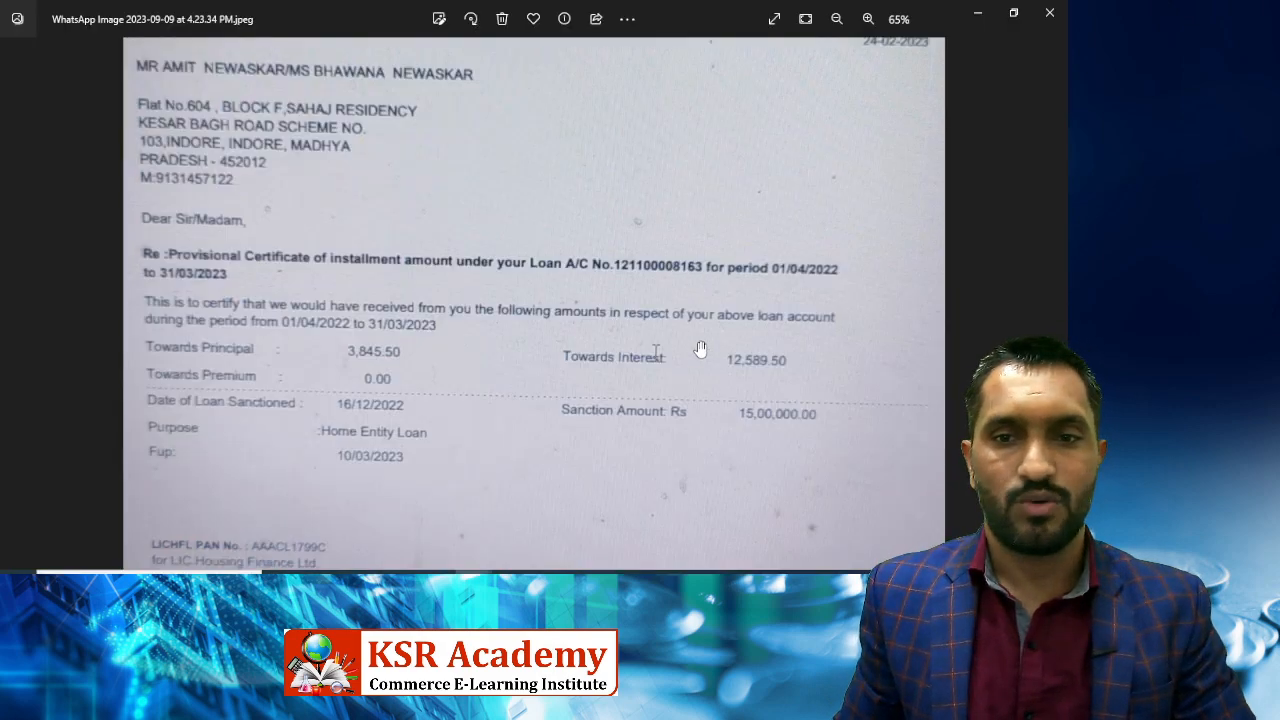
pyautogui.press('Left')
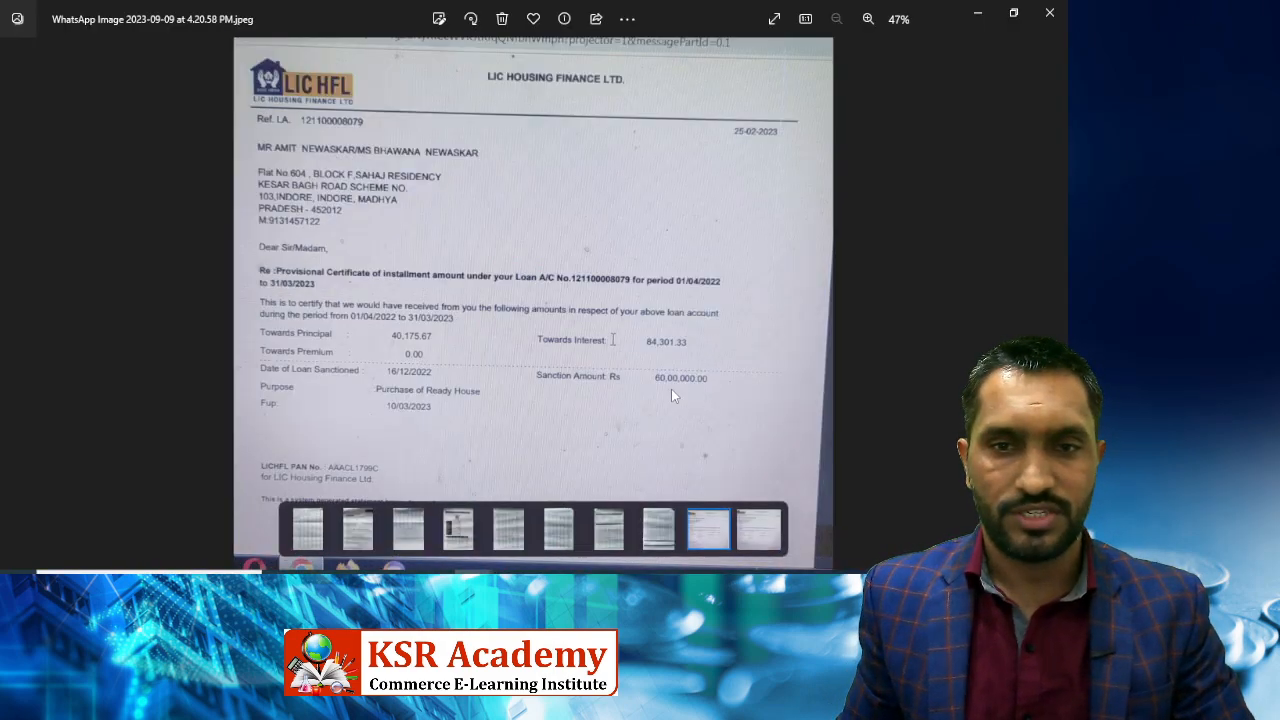
pyautogui.hotkey('alt', 'Tab')
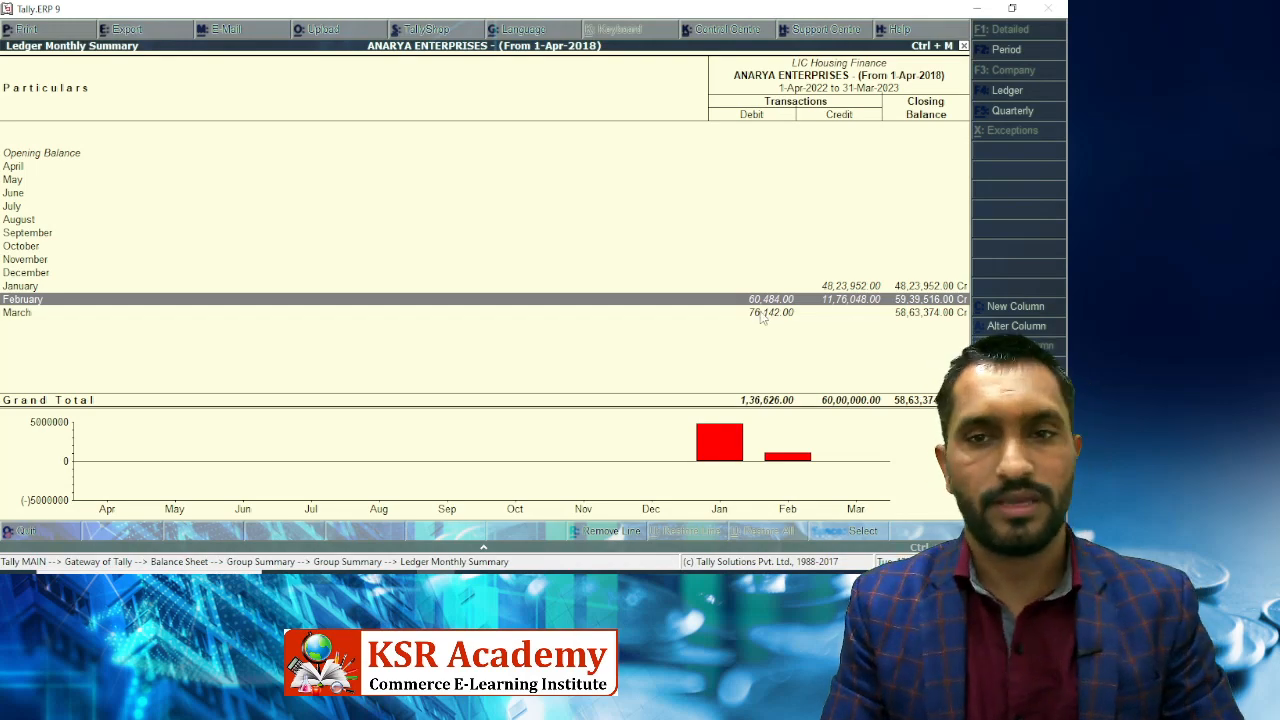
# Drill into March's vouchers: two Canara Bank payments of 60,484.00 and 15,658.00.
pyautogui.press('Return')
pyautogui.press('Down')
pyautogui.press('Escape')
pyautogui.press('Down')
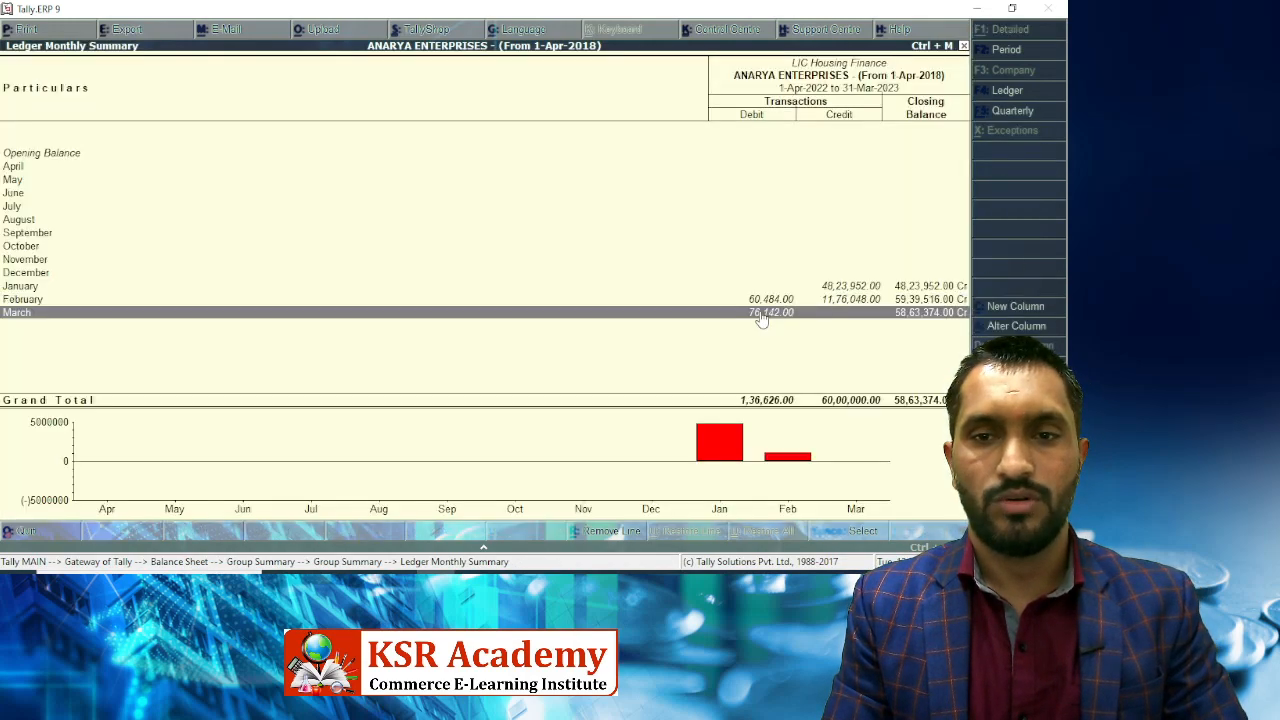
pyautogui.press('Return')
pyautogui.press('Down')
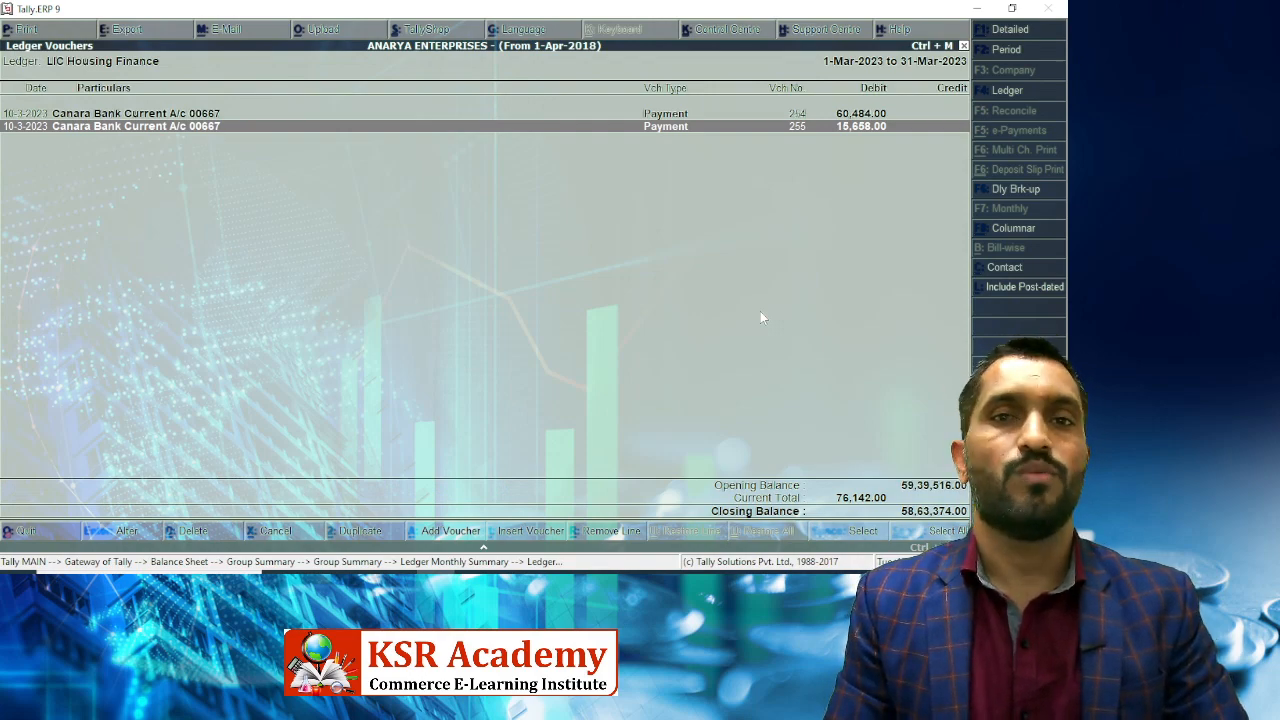
# Change payment 255's 15,658.00 debit to LIC Housing Finance 8163 and save the voucher.
pyautogui.press('Return')
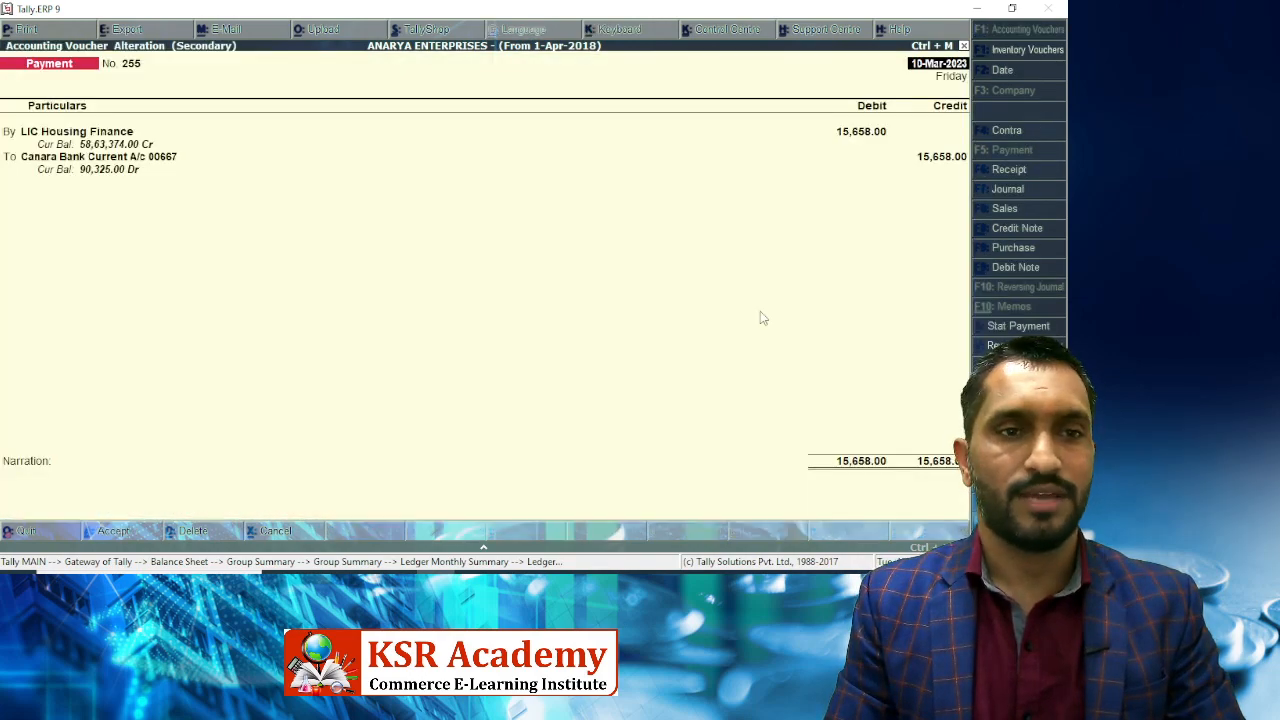
pyautogui.press('Down')
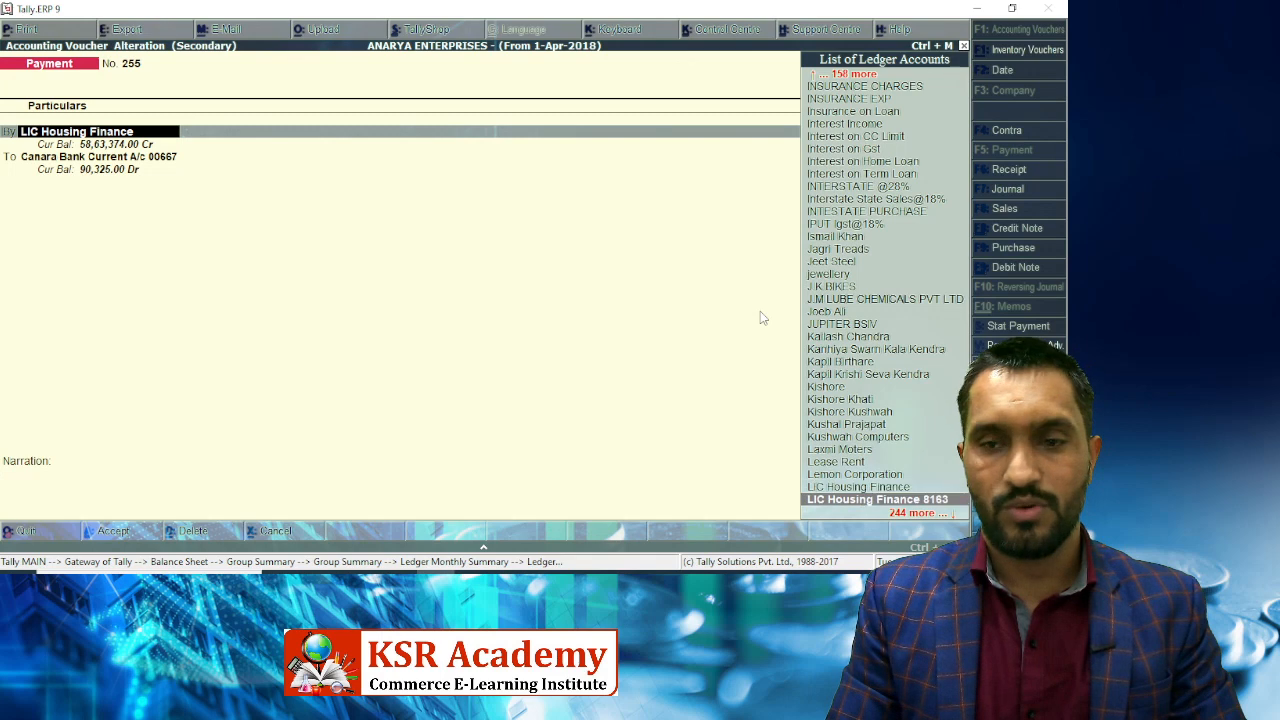
pyautogui.press('Return')
pyautogui.press('Return')
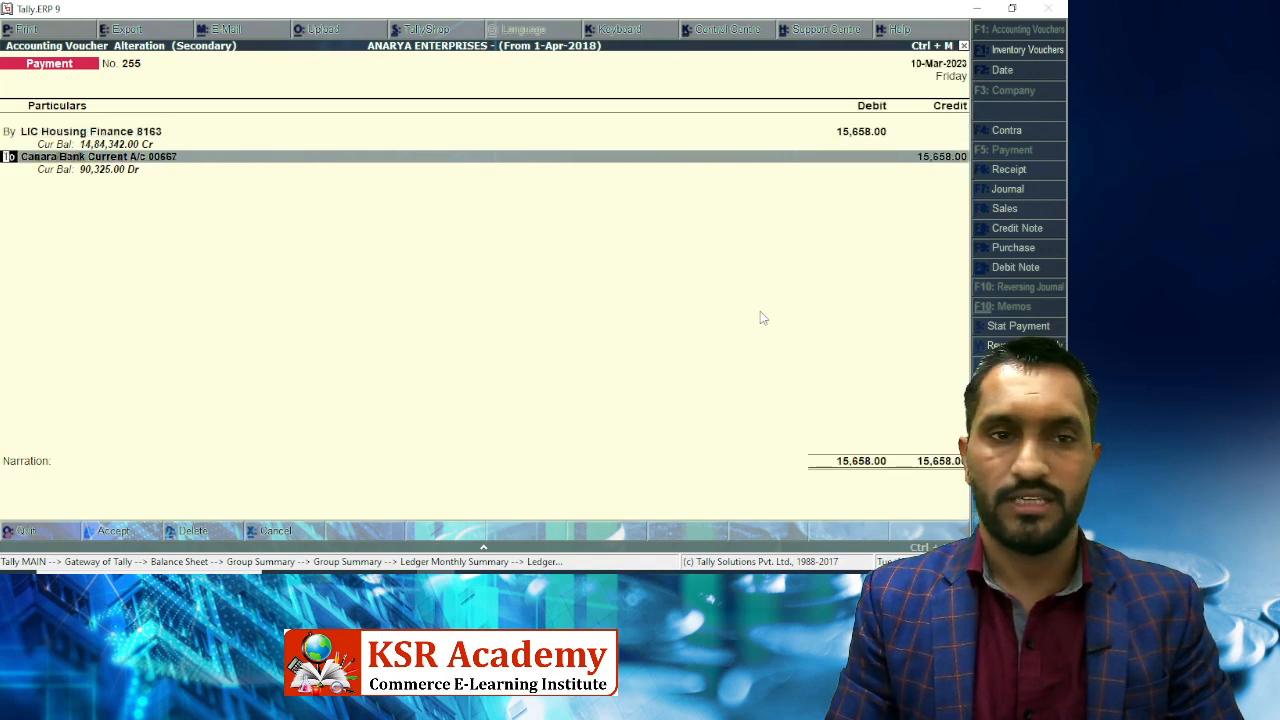
pyautogui.press('Return')
pyautogui.press('Return')
pyautogui.press('Return')
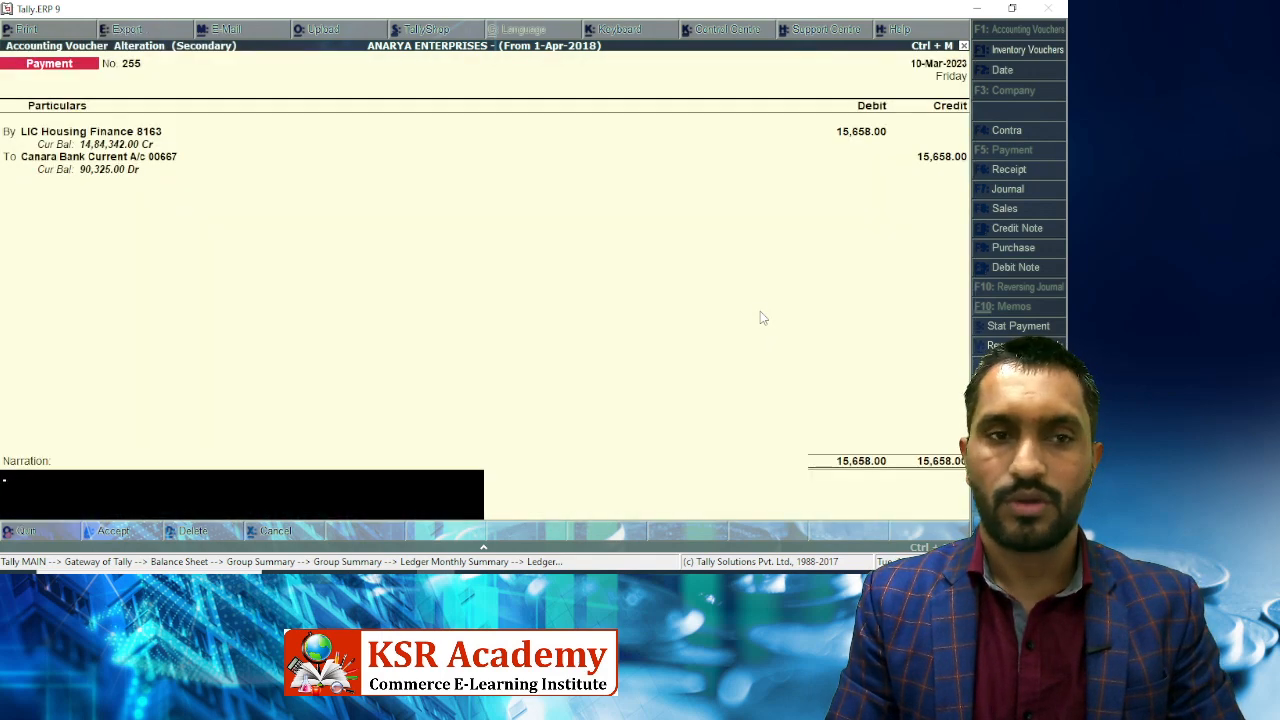
pyautogui.press('Return')
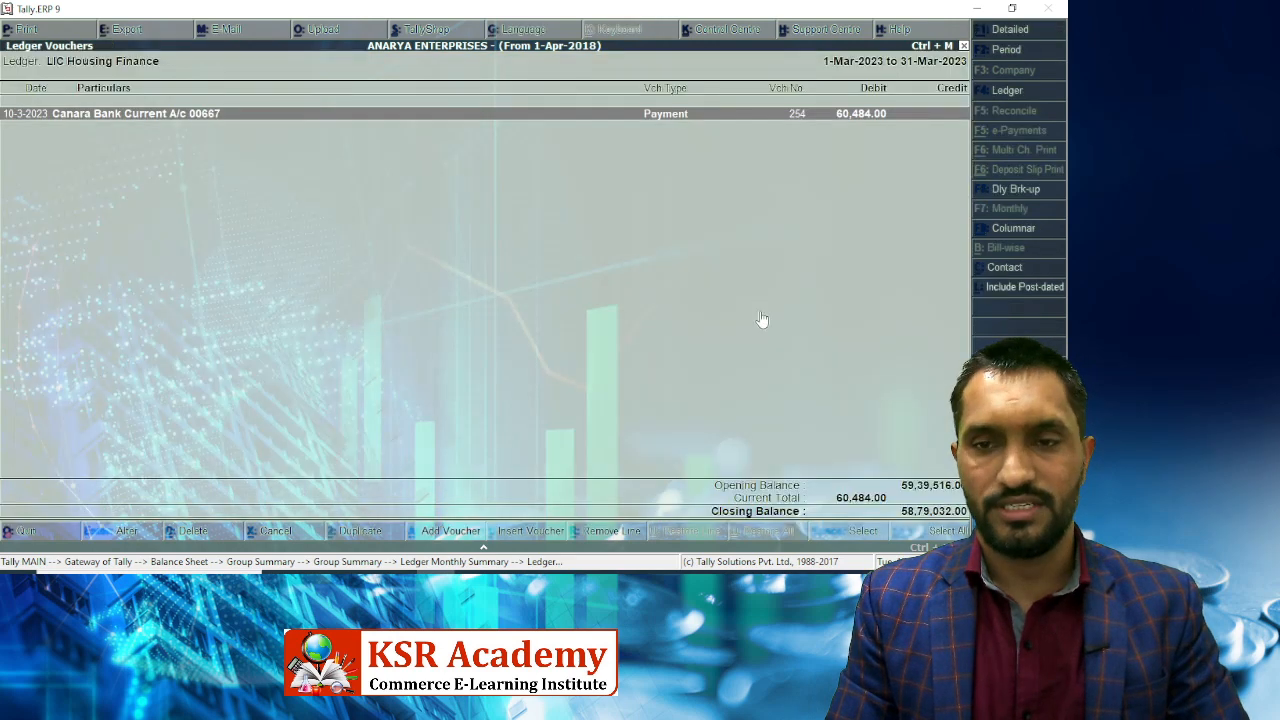
pyautogui.press('Escape')
pyautogui.press('Up')
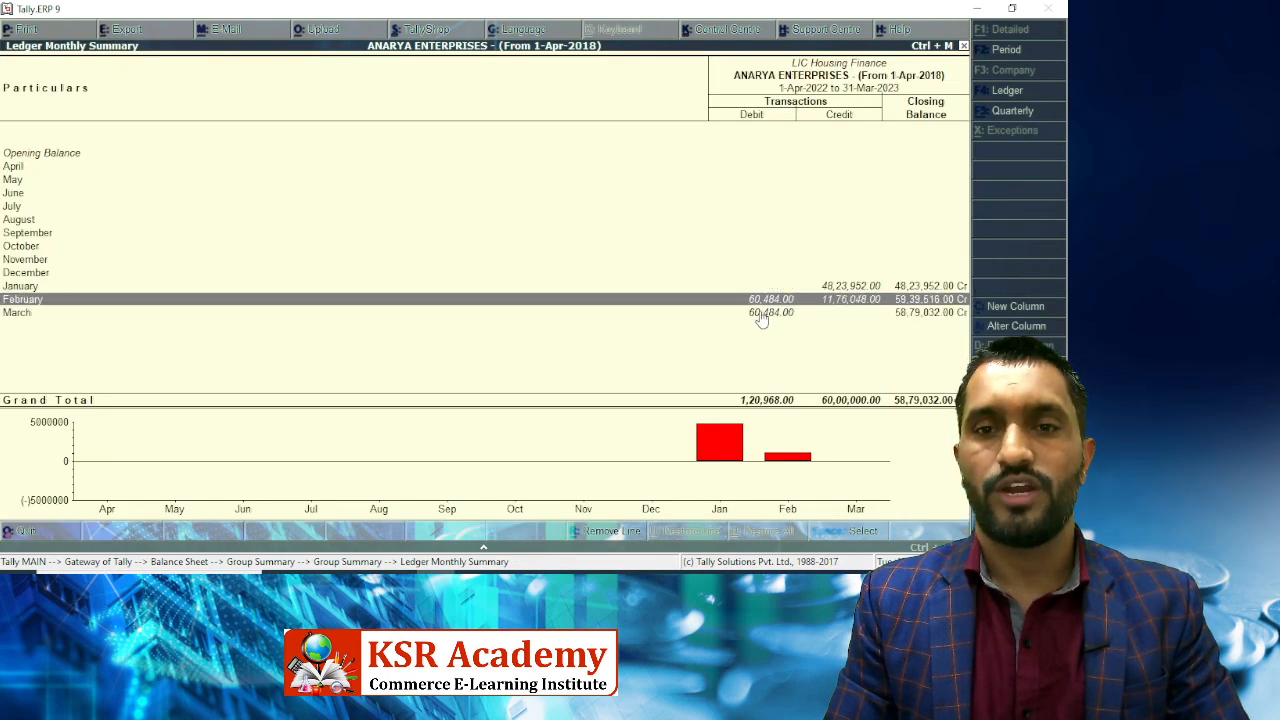
# Check the certificate's principal 40,175.67 and interest 84,301.33, then open Tally's calculator.
pyautogui.press('Up')
pyautogui.press('Down')
pyautogui.press('Down')
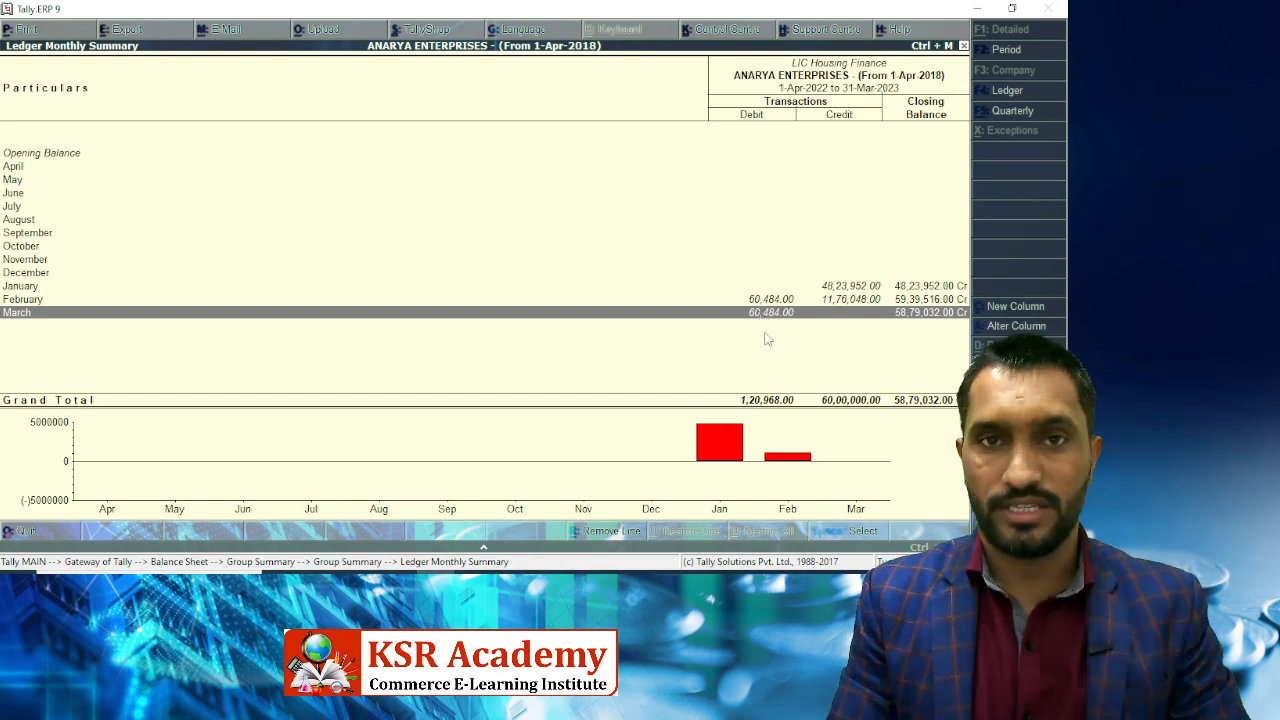
pyautogui.hotkey('alt', 'Tab')
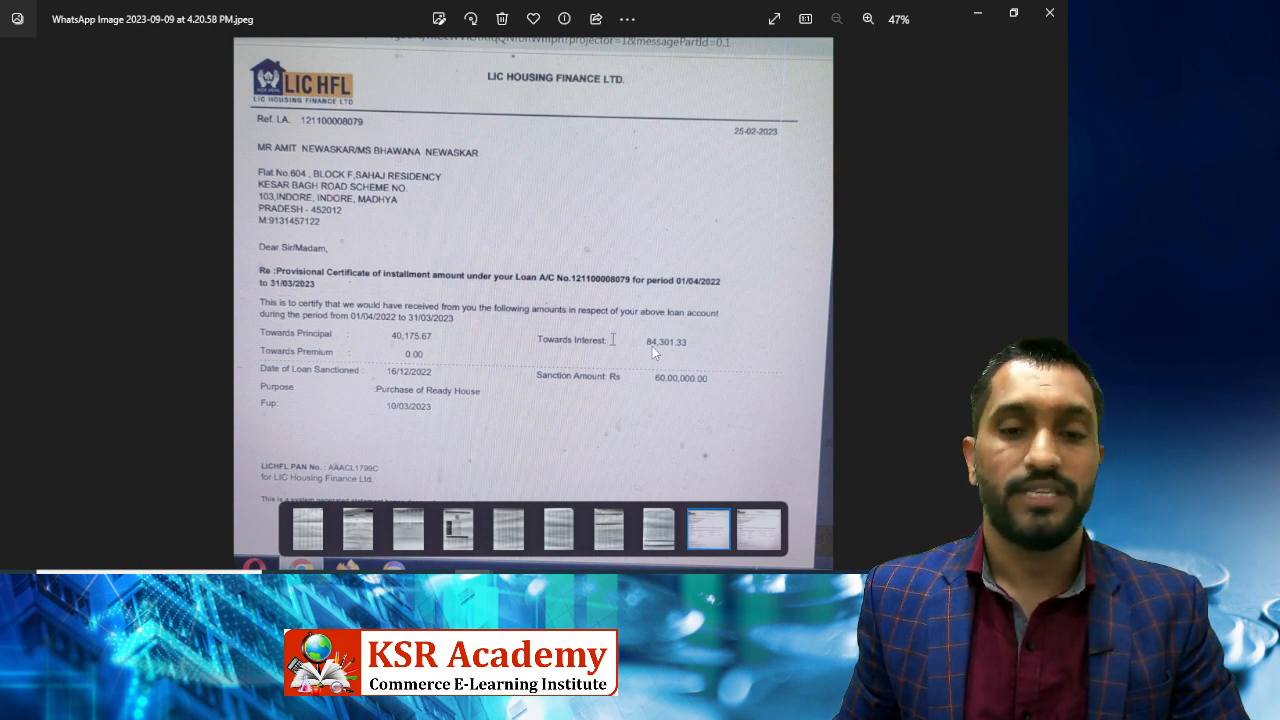
pyautogui.hotkey('alt', 'Tab')
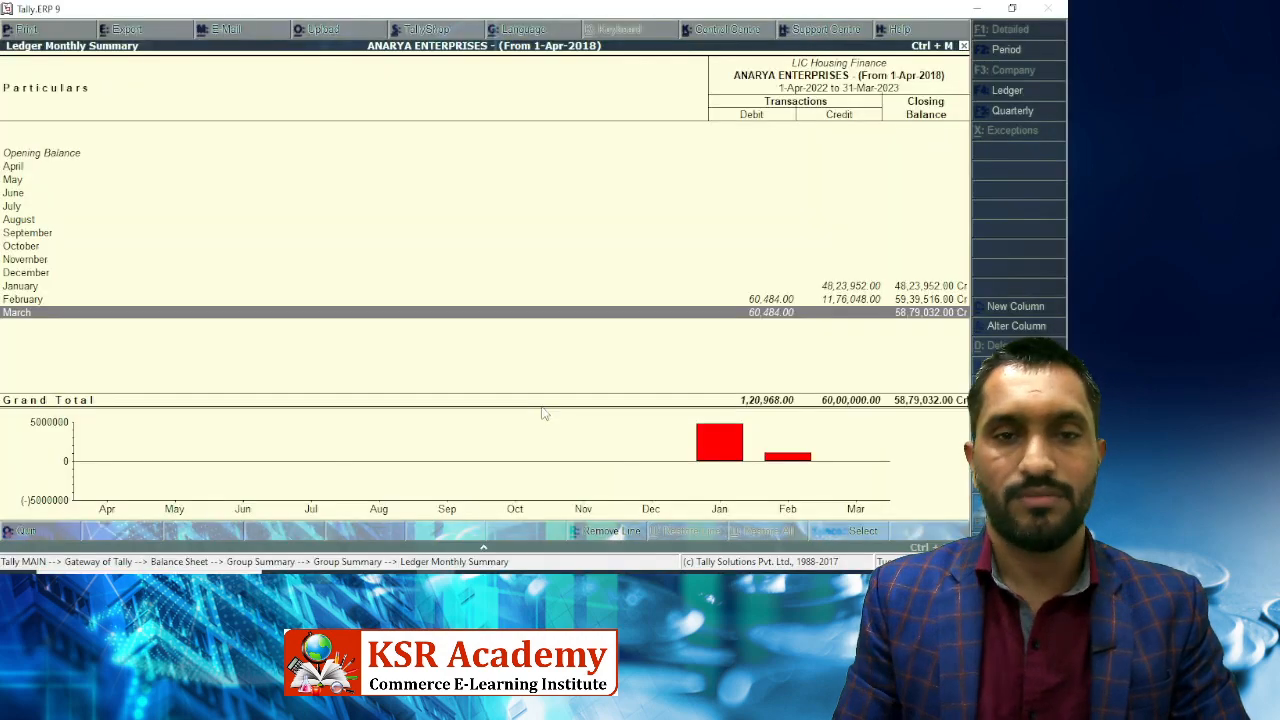
pyautogui.hotkey('ctrl', 'n')
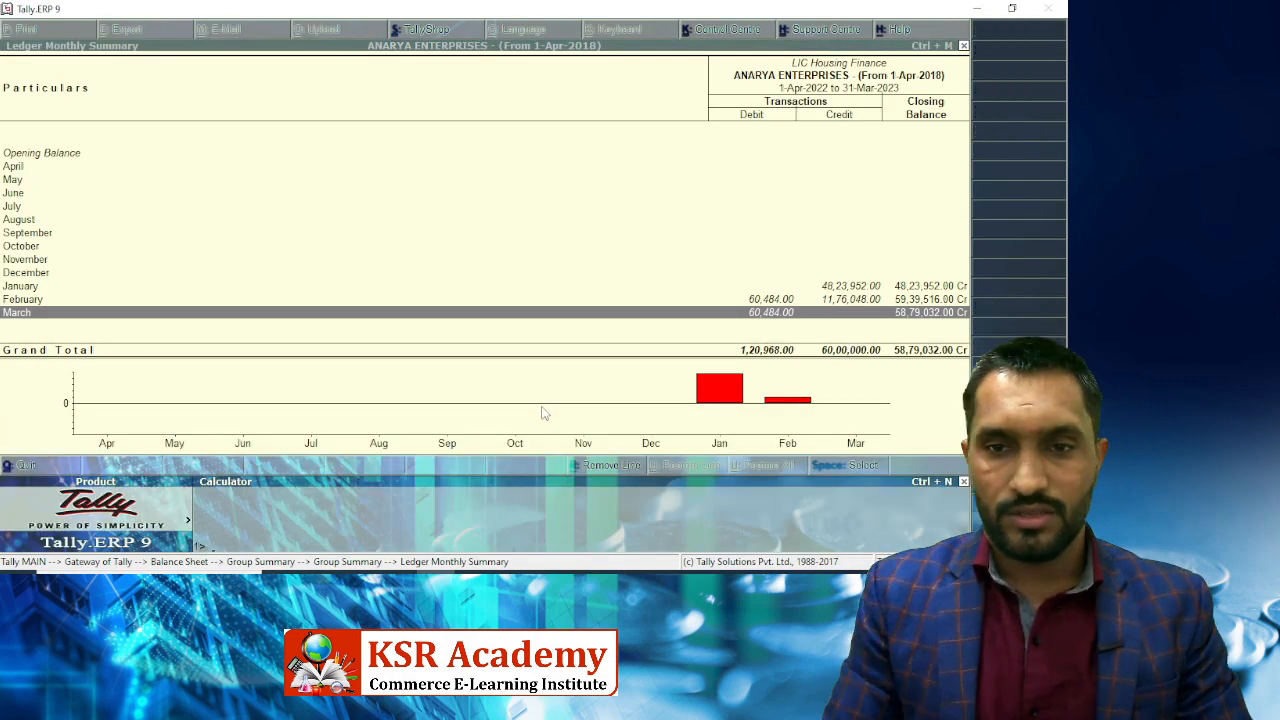
pyautogui.hotkey('alt', 'Tab')
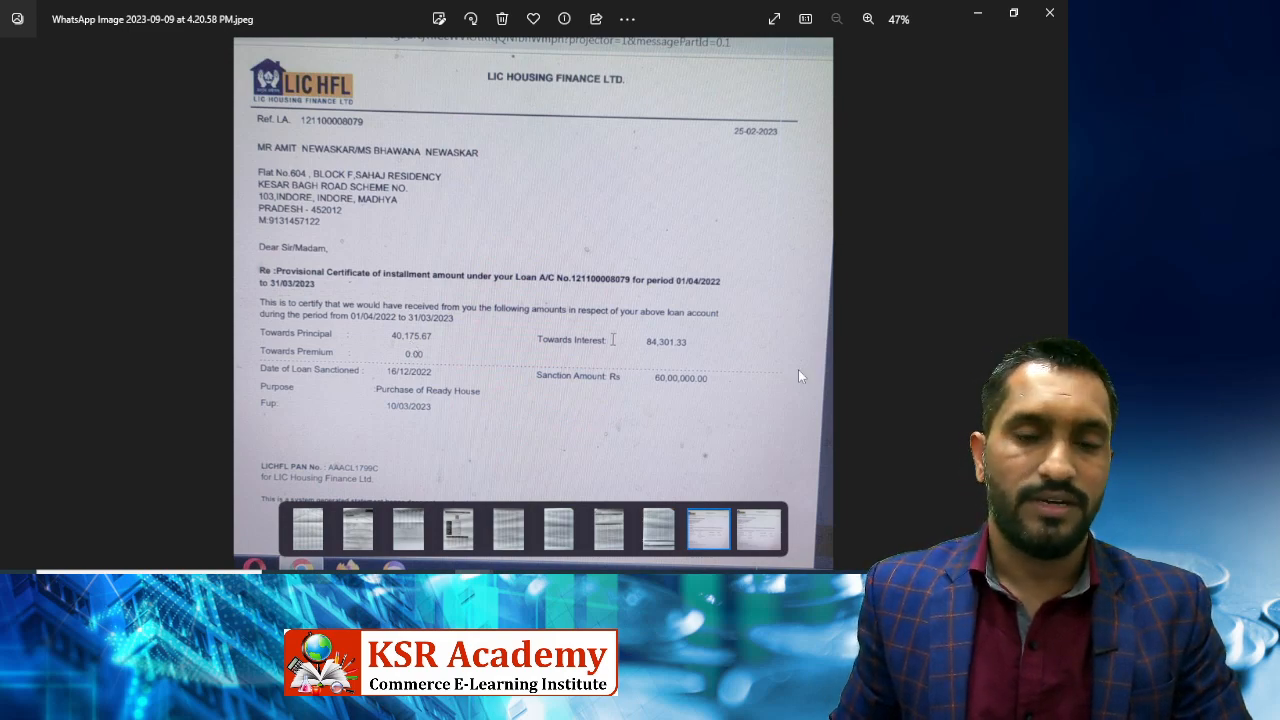
# Add principal 40,175.67 and interest 84,301.33 in the calculator, totalling 1,24,477.
pyautogui.hotkey('alt', 'Tab')
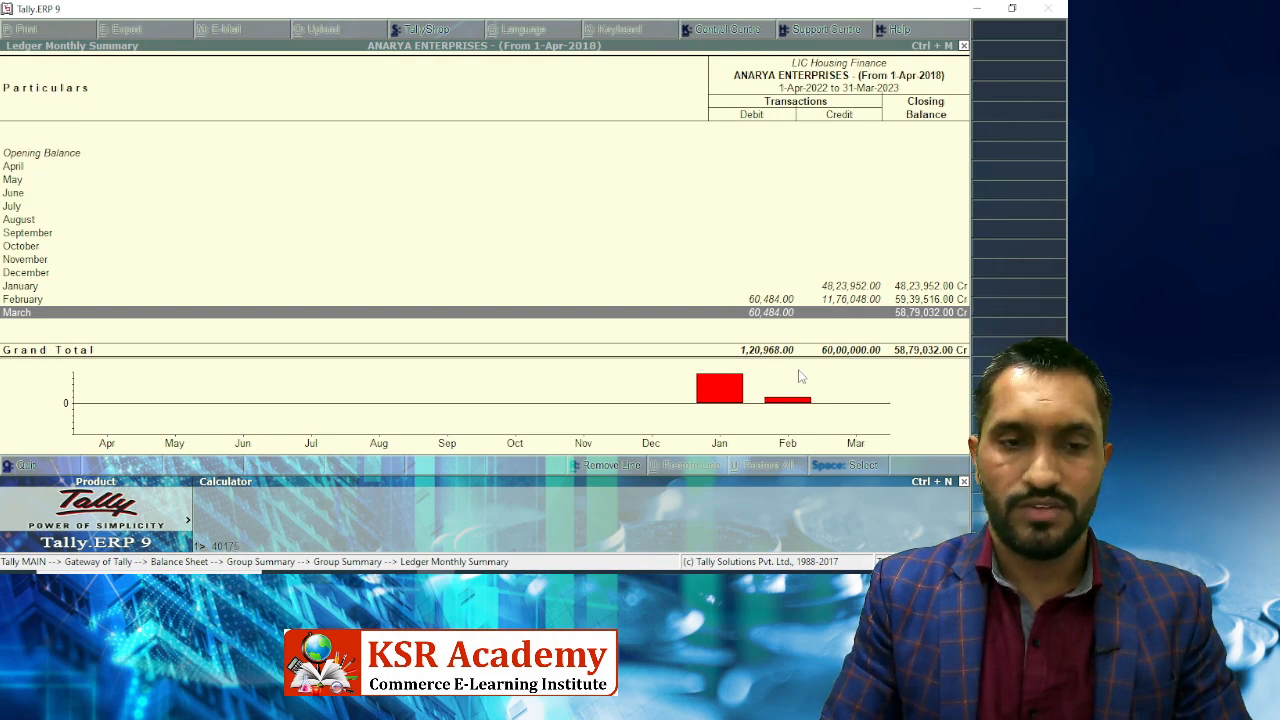
pyautogui.hotkey('alt', 'Tab')
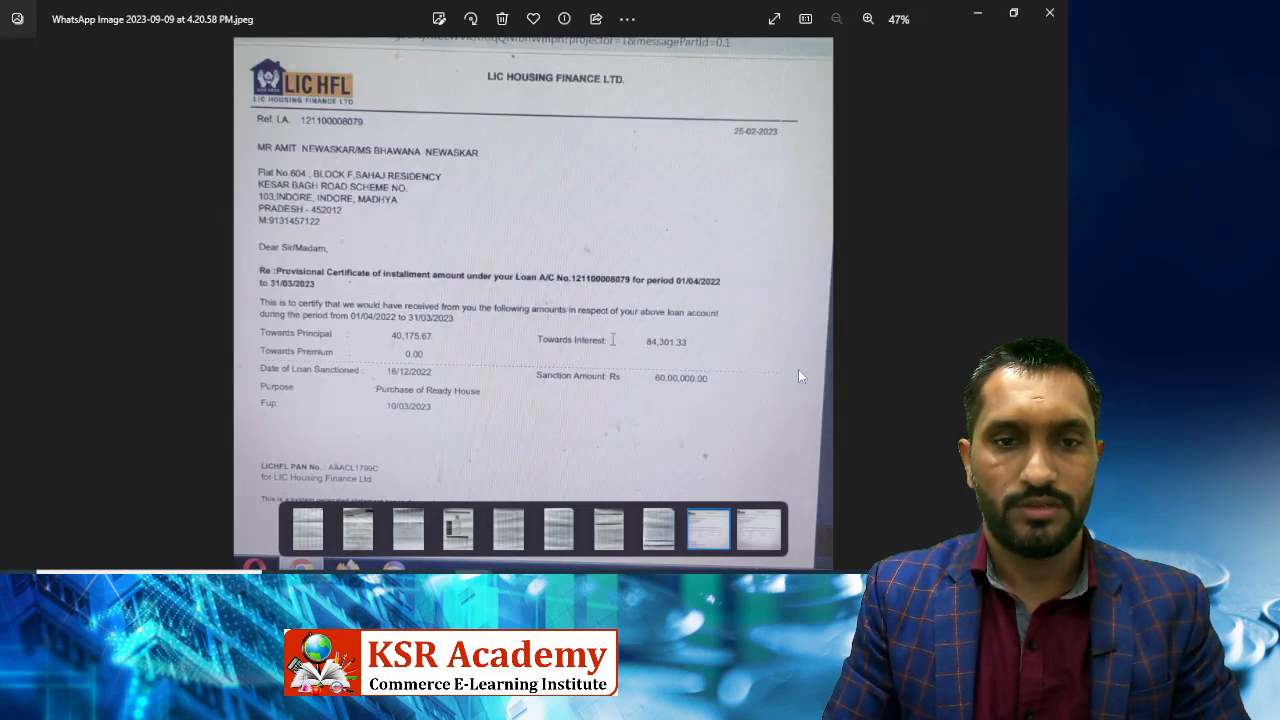
pyautogui.hotkey('alt', 'Tab')
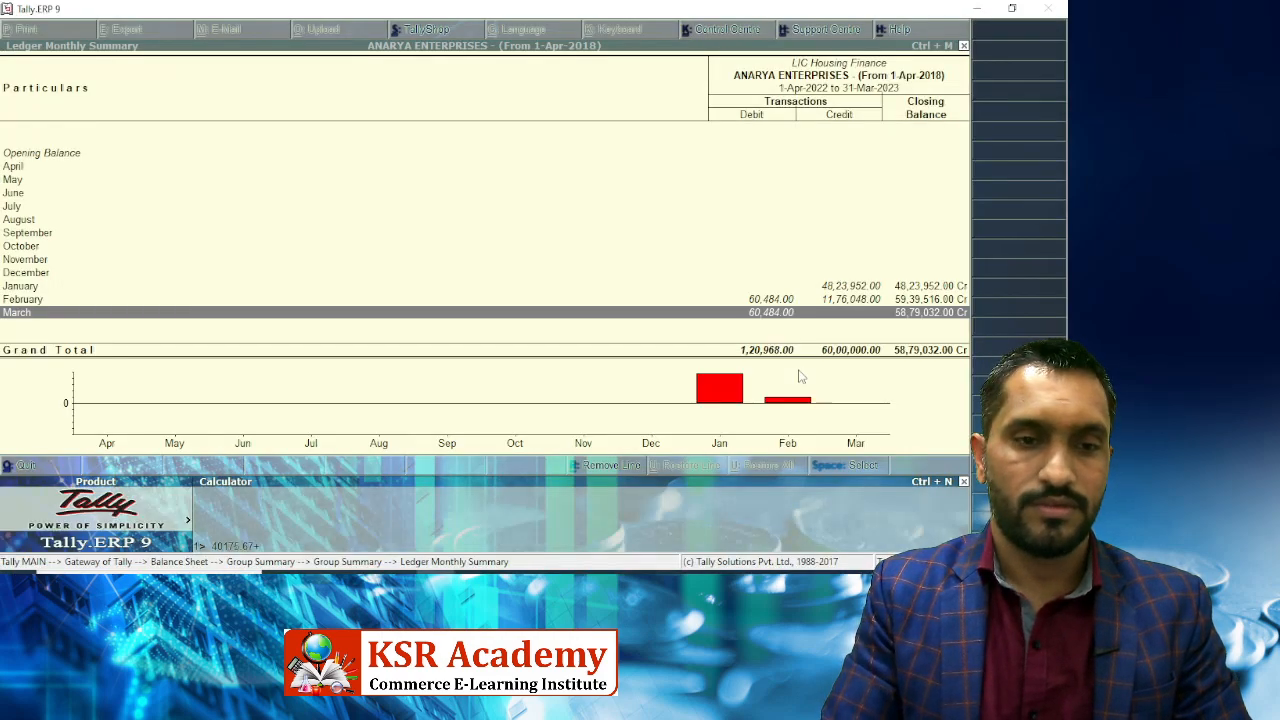
pyautogui.hotkey('alt', 'Tab')
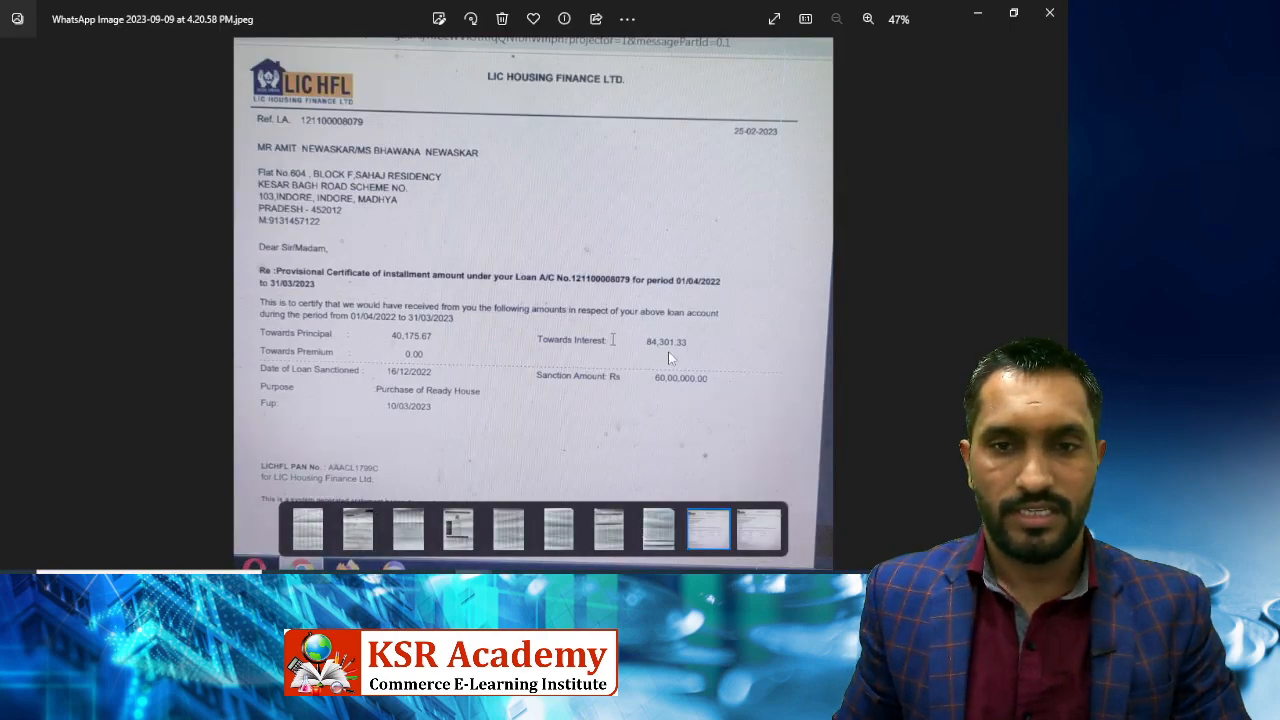
pyautogui.hotkey('alt', 'Tab')
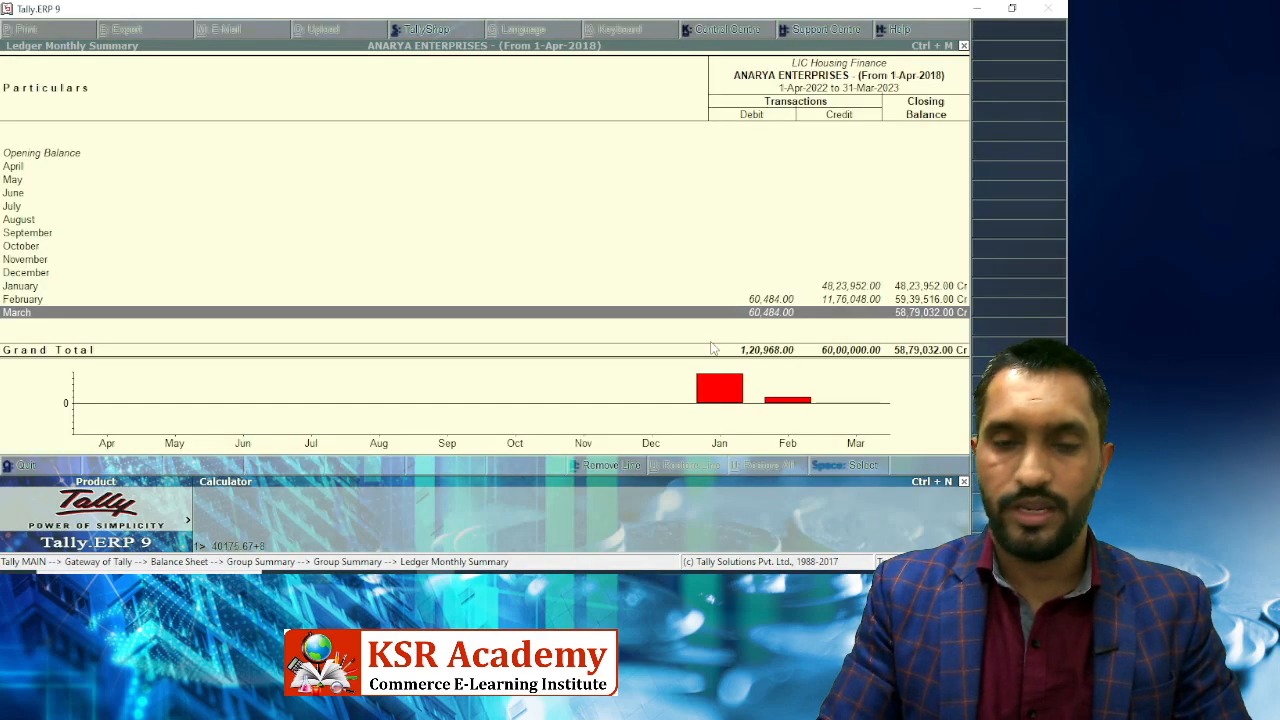
pyautogui.write('4301')
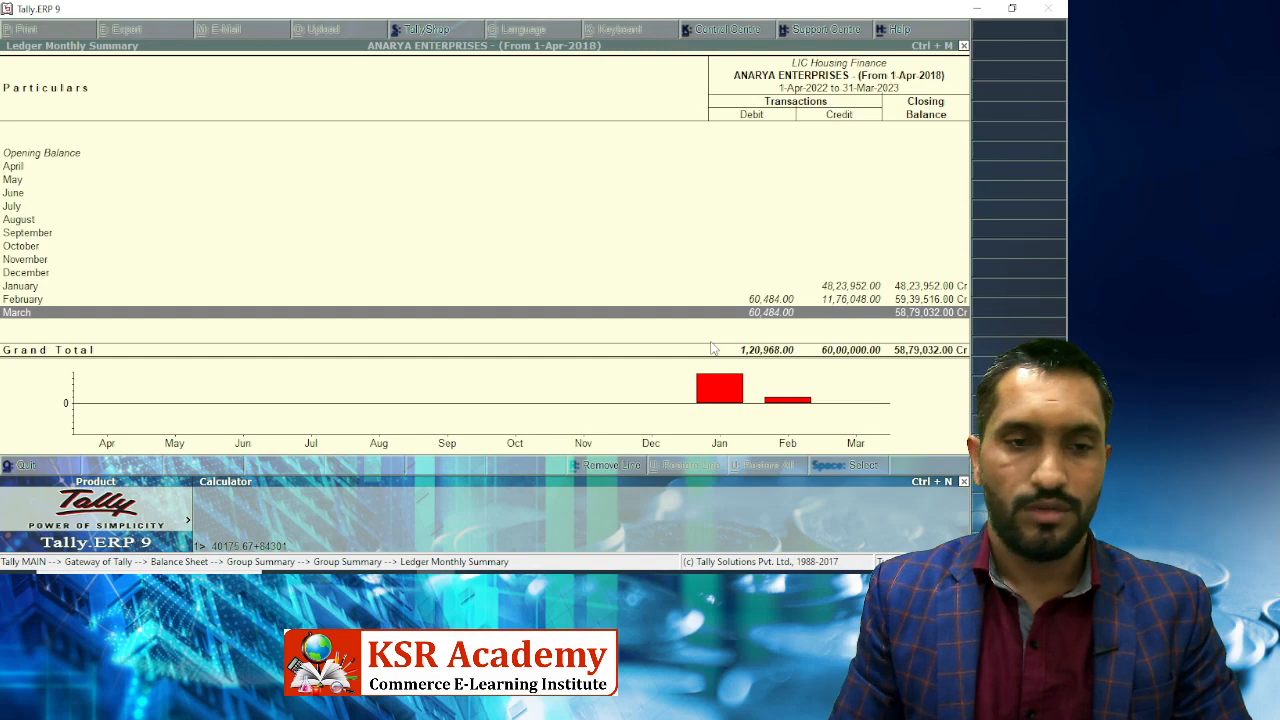
pyautogui.hotkey('alt', 'Tab')
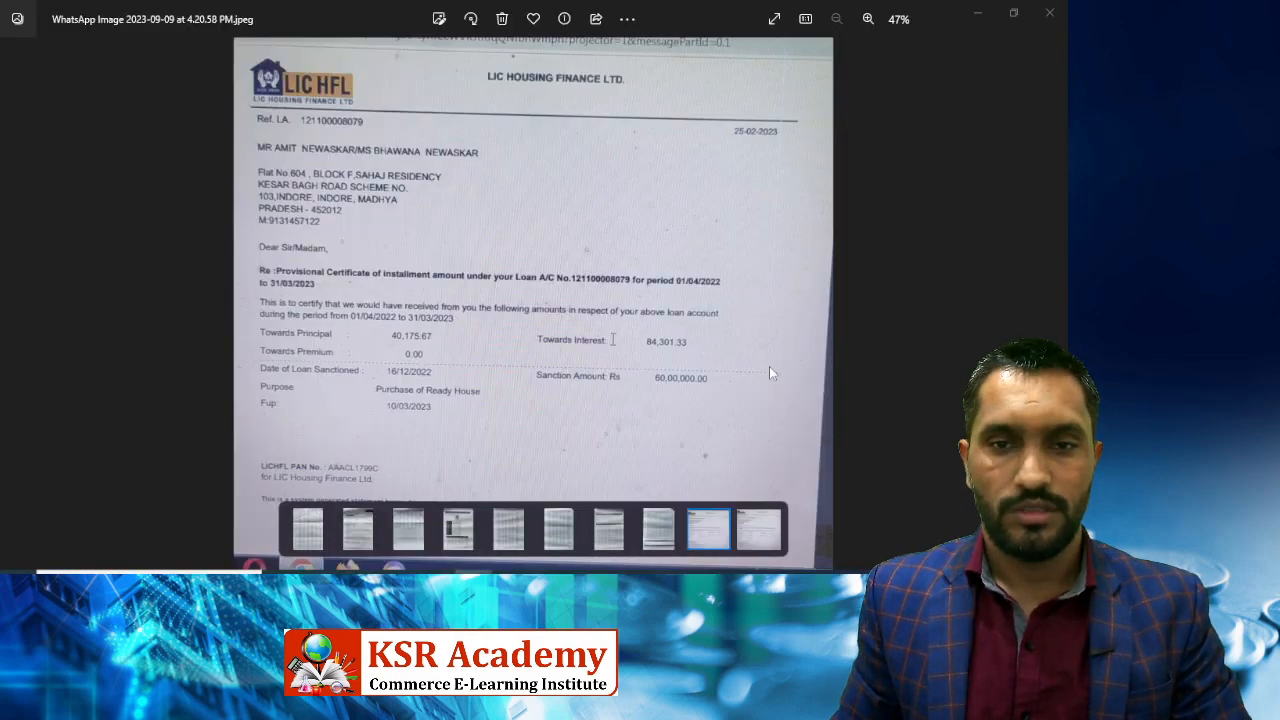
pyautogui.hotkey('alt', 'Tab')
pyautogui.press('Return')
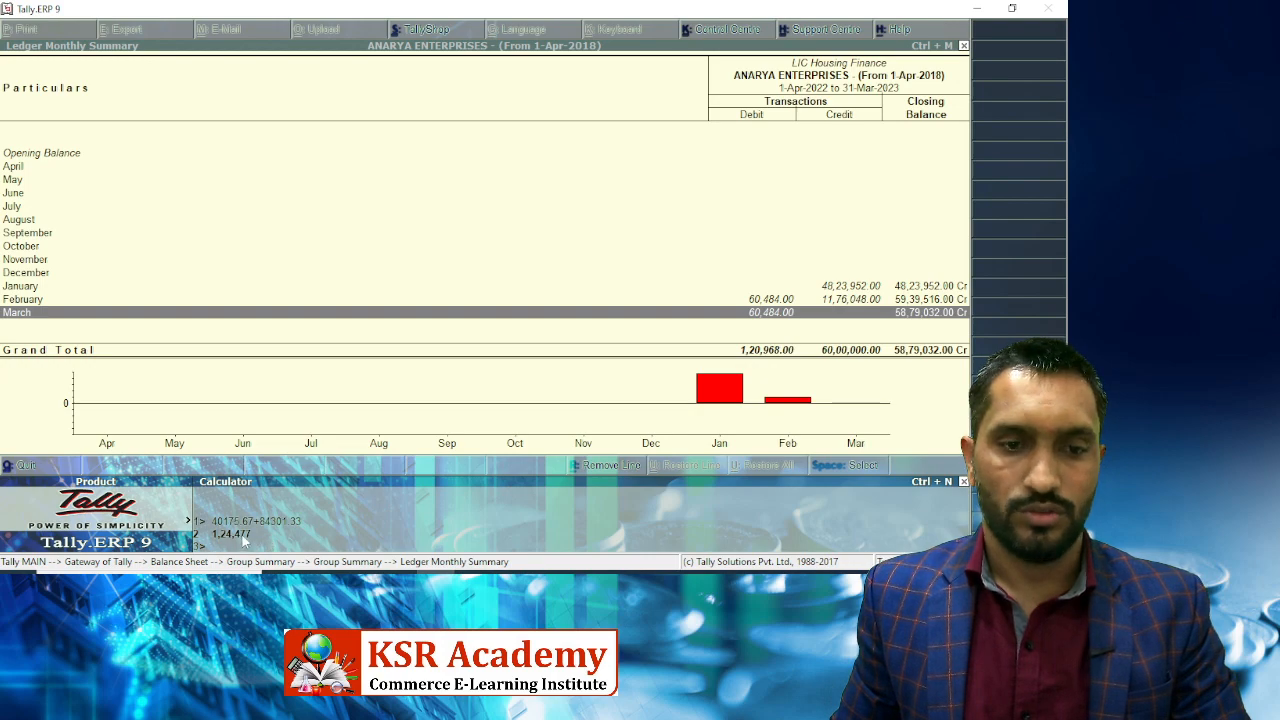
pyautogui.hotkey('alt', 'Tab')
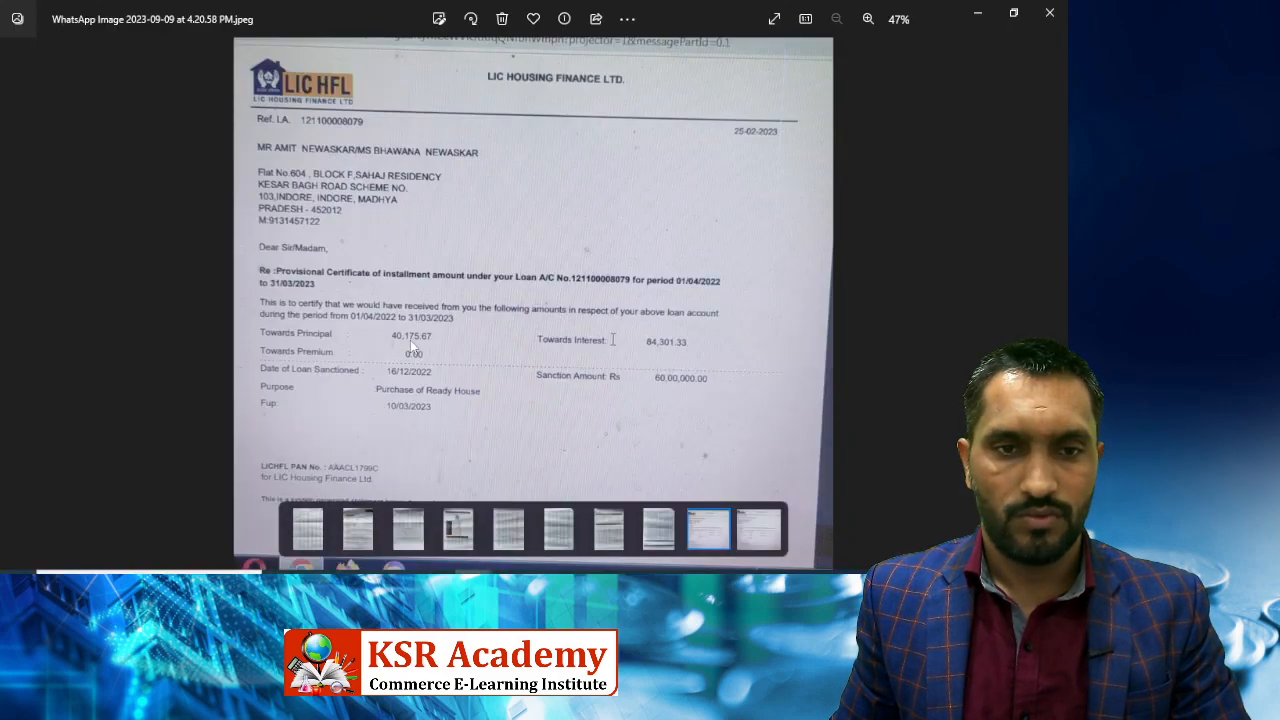
pyautogui.hotkey('alt', 'Tab')
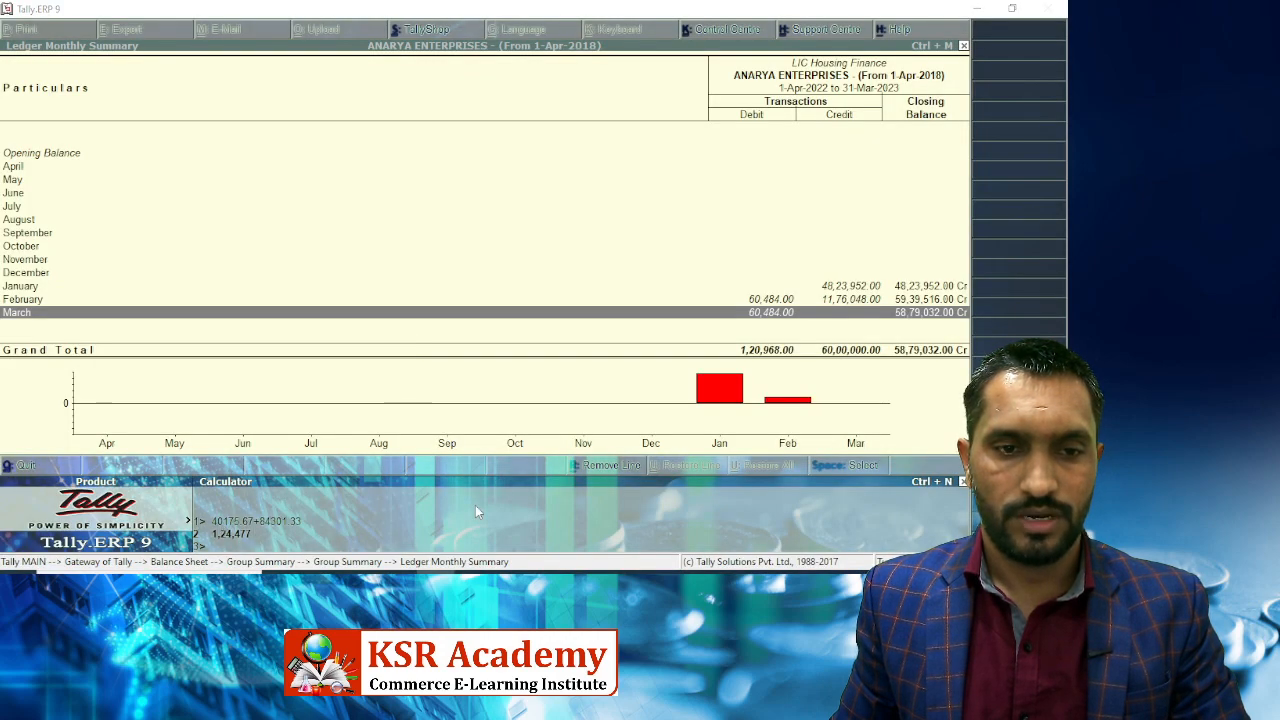
pyautogui.hotkey('alt', 'Tab')
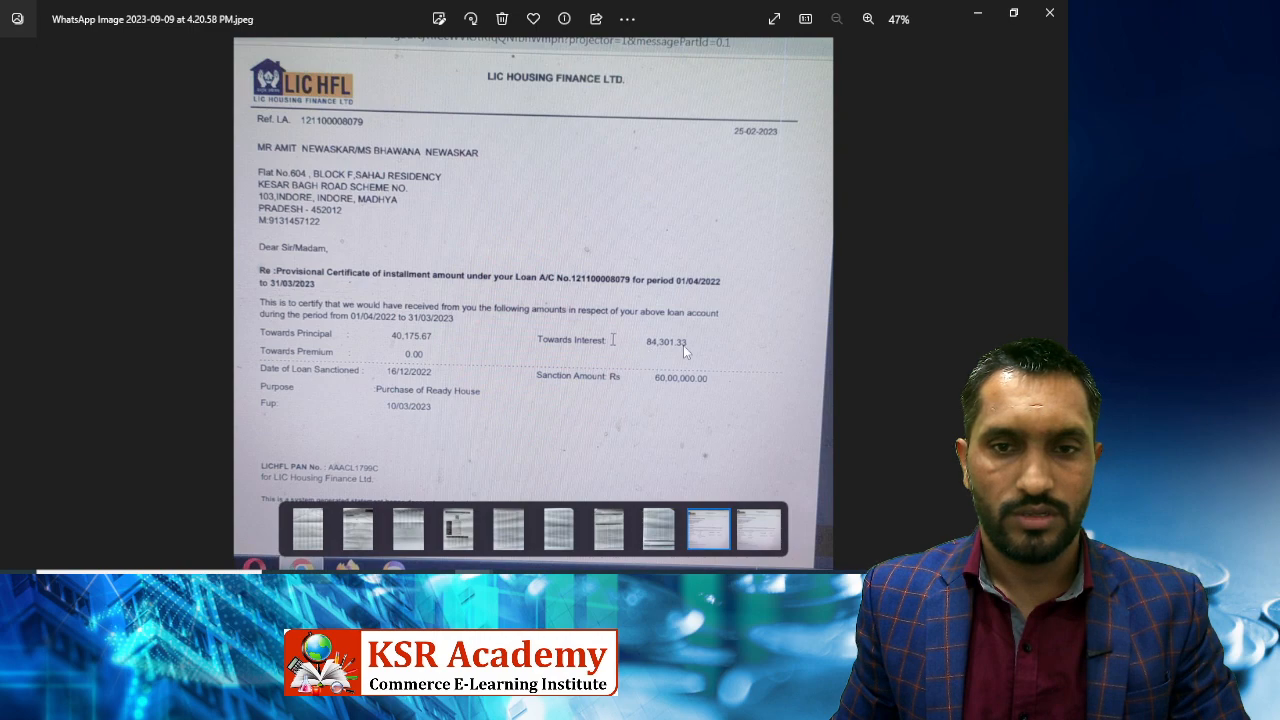
# Calculate 124477 − 120968 = 3,509, then 84301.33 − 3509 = 80,792.33.
pyautogui.hotkey('alt', 'Tab')
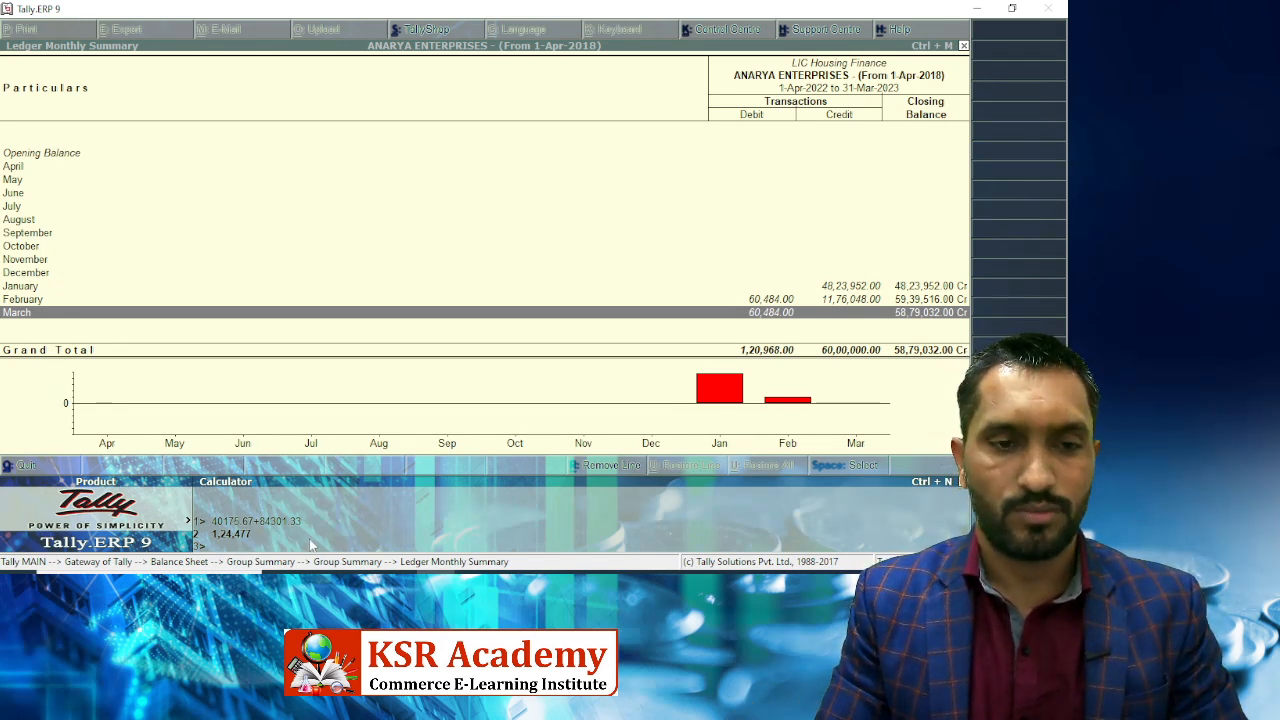
pyautogui.hotkey('ctrl', 'n')
pyautogui.write('1')
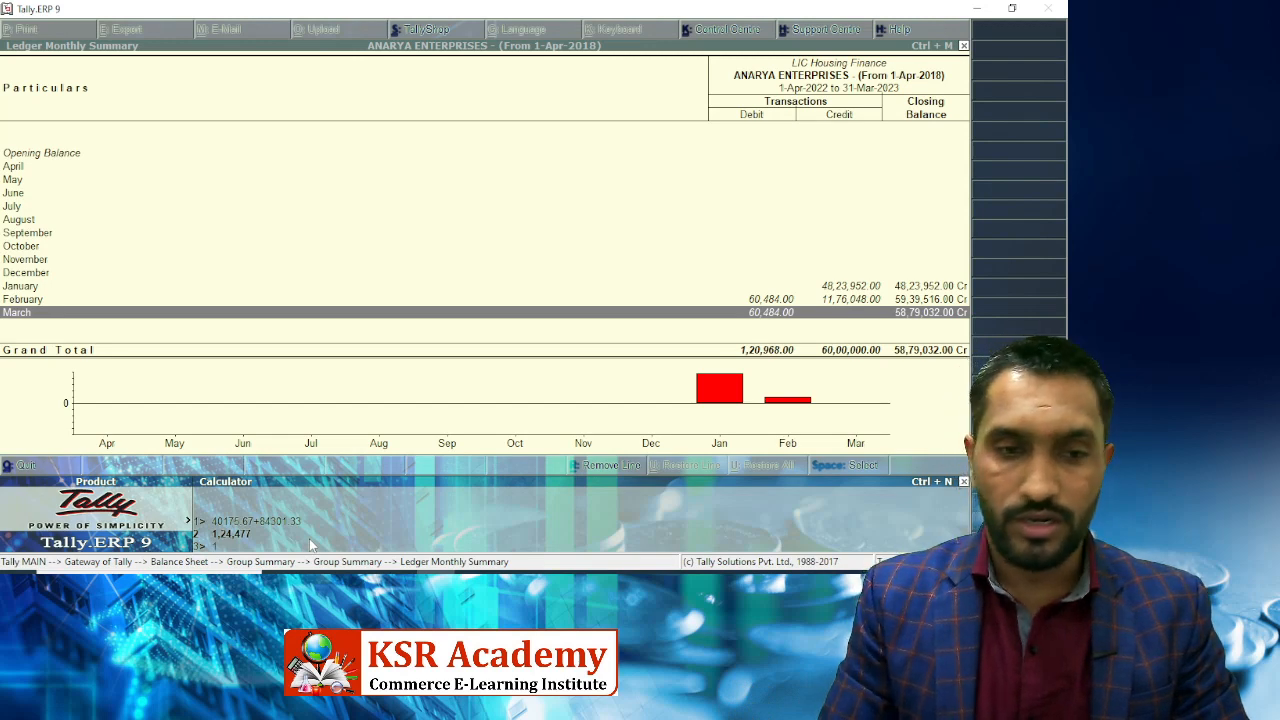
pyautogui.write('24477')
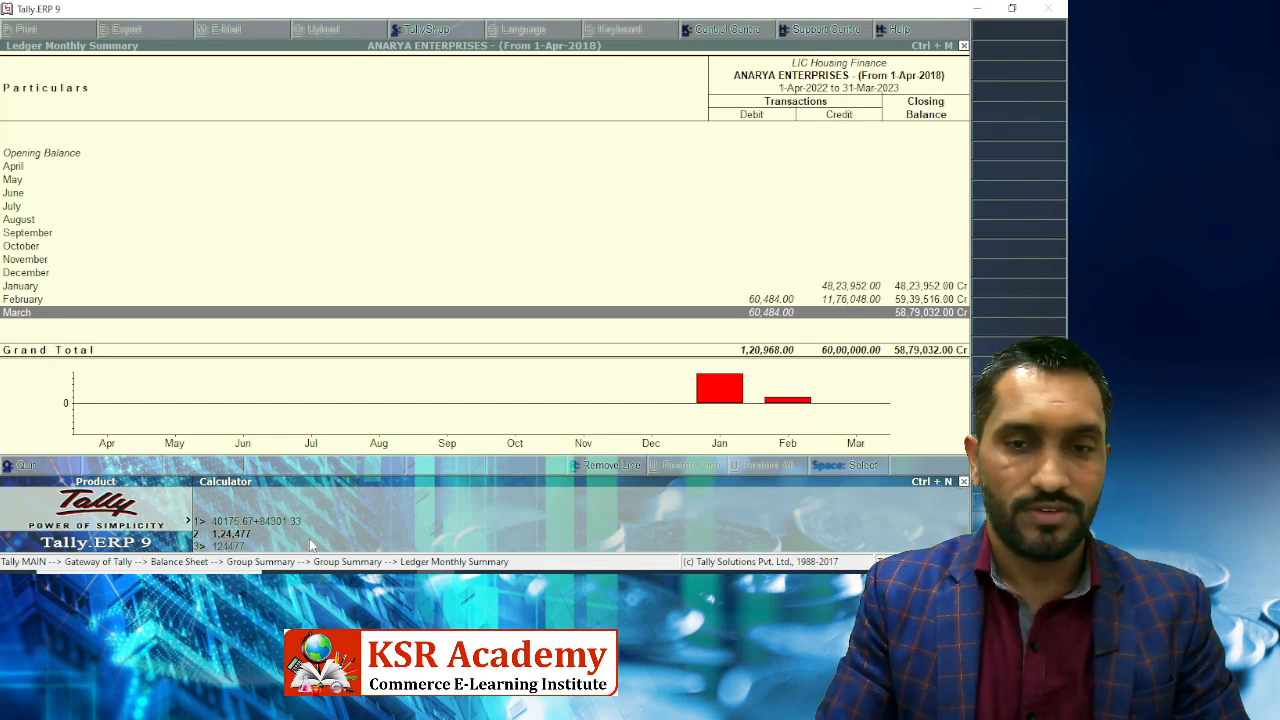
pyautogui.write('-120968')
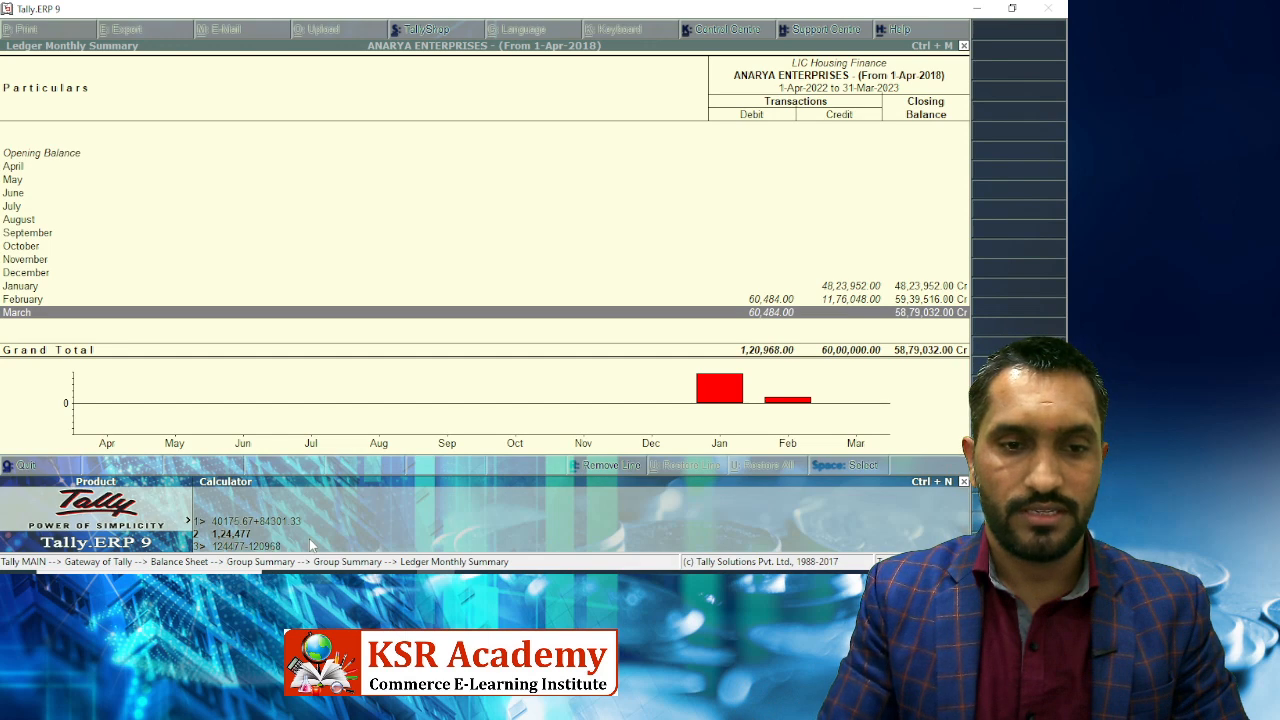
pyautogui.press('Return')
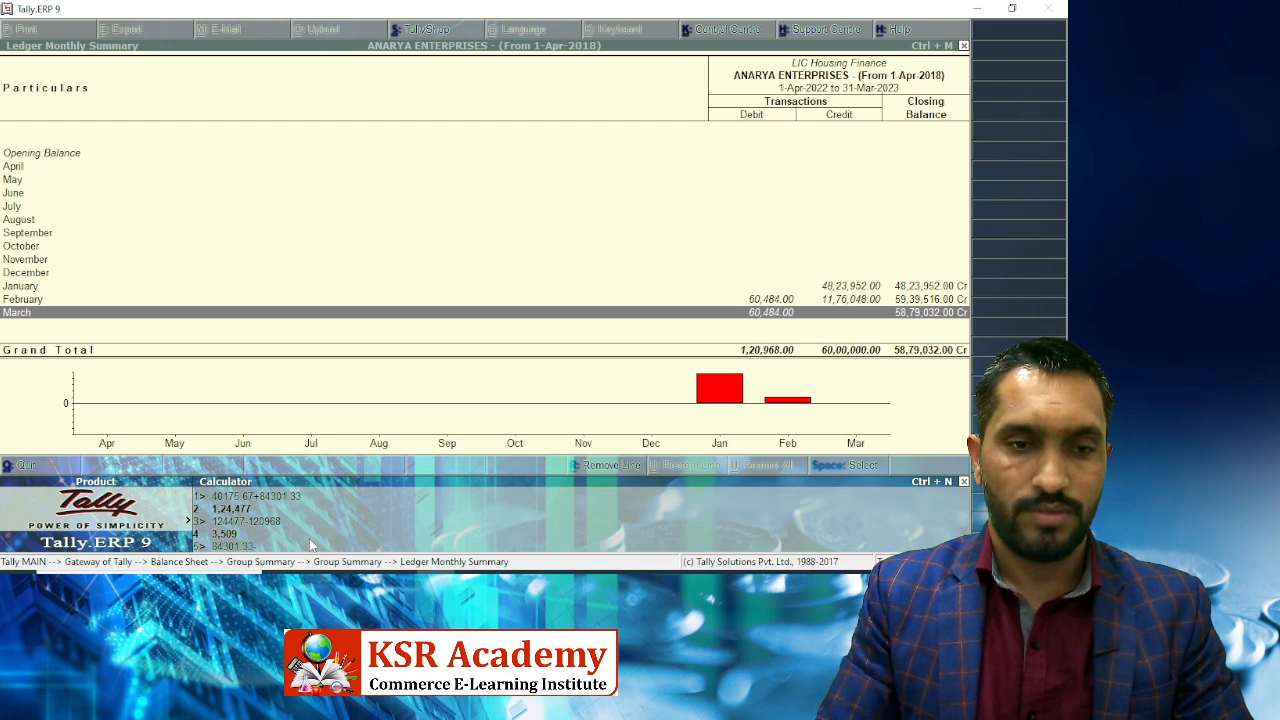
pyautogui.write('84301.33-3509')
pyautogui.press('Return')
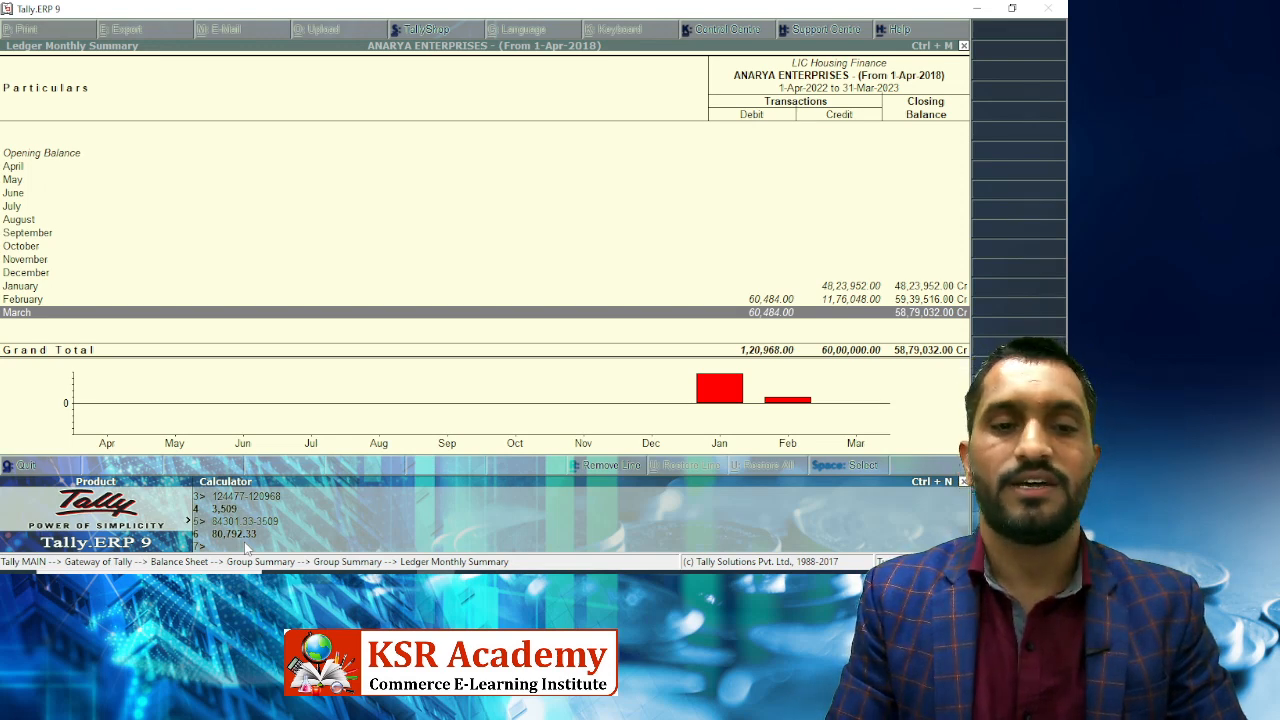
# From March's ledger vouchers, start a journal debiting Interest on Home Loan.
pyautogui.hotkey('ctrl', 'm')
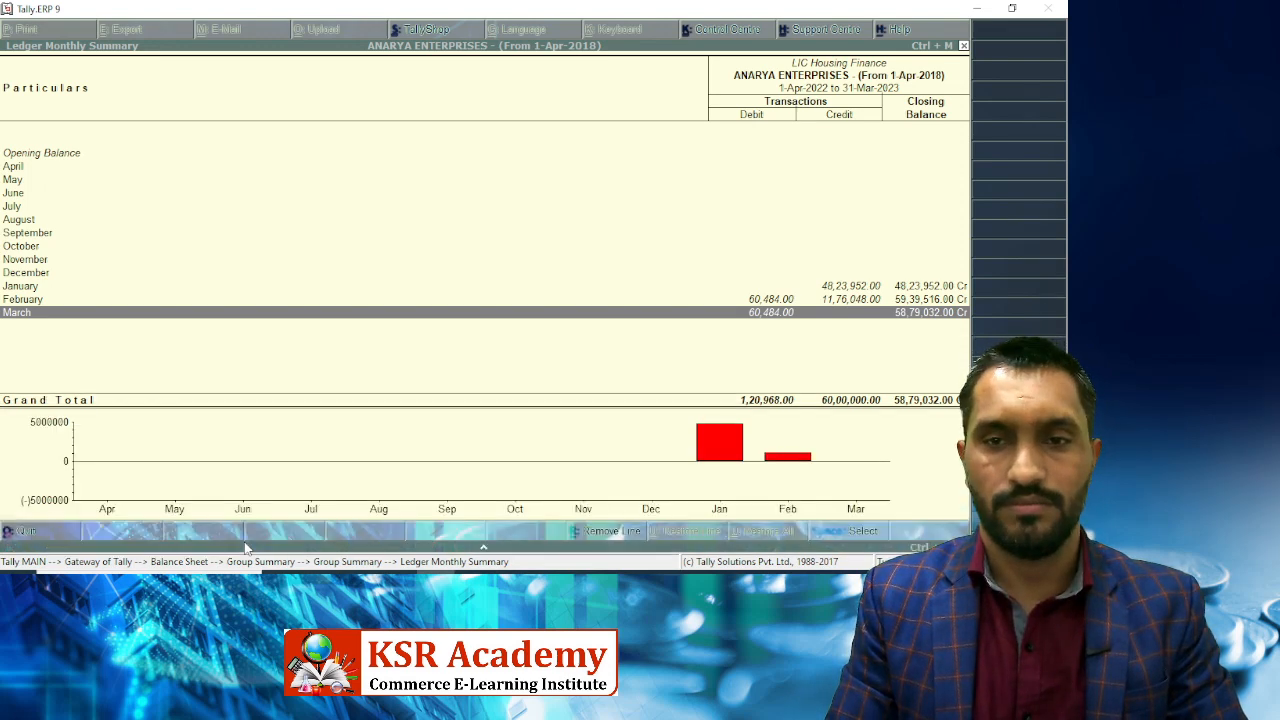
pyautogui.press('Return')
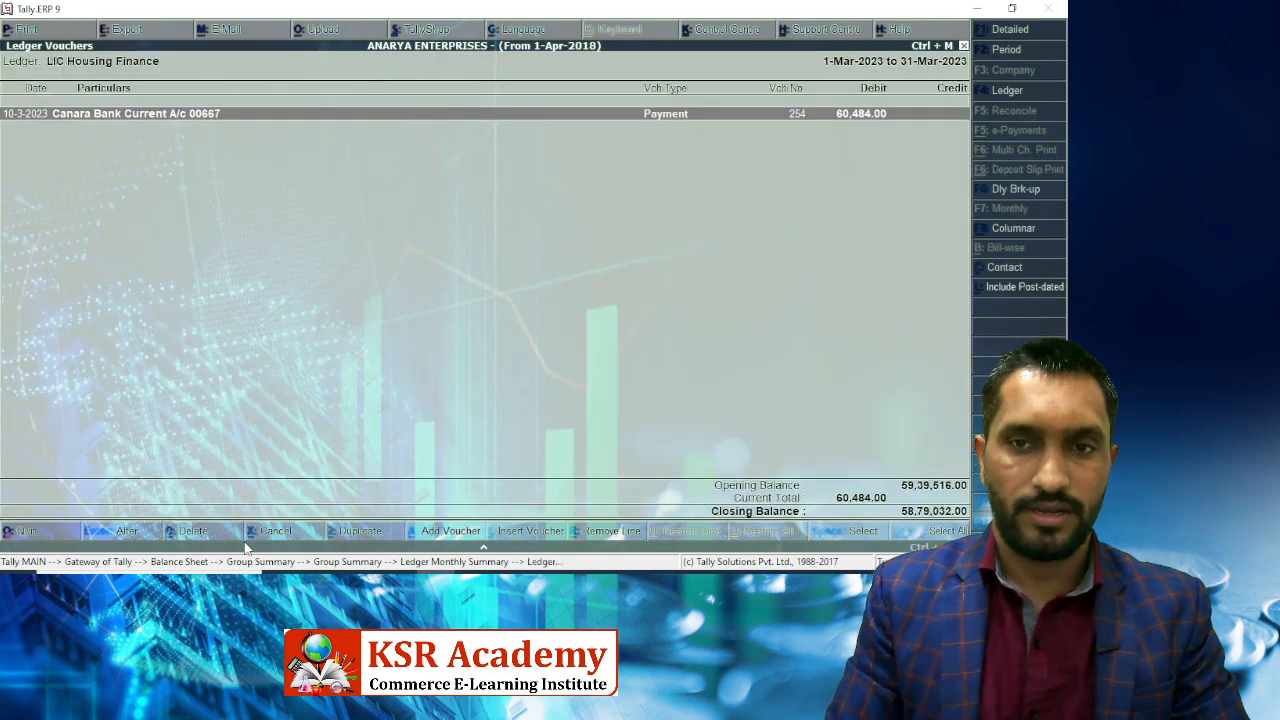
pyautogui.hotkey('alt', 'a')
pyautogui.press('F7')
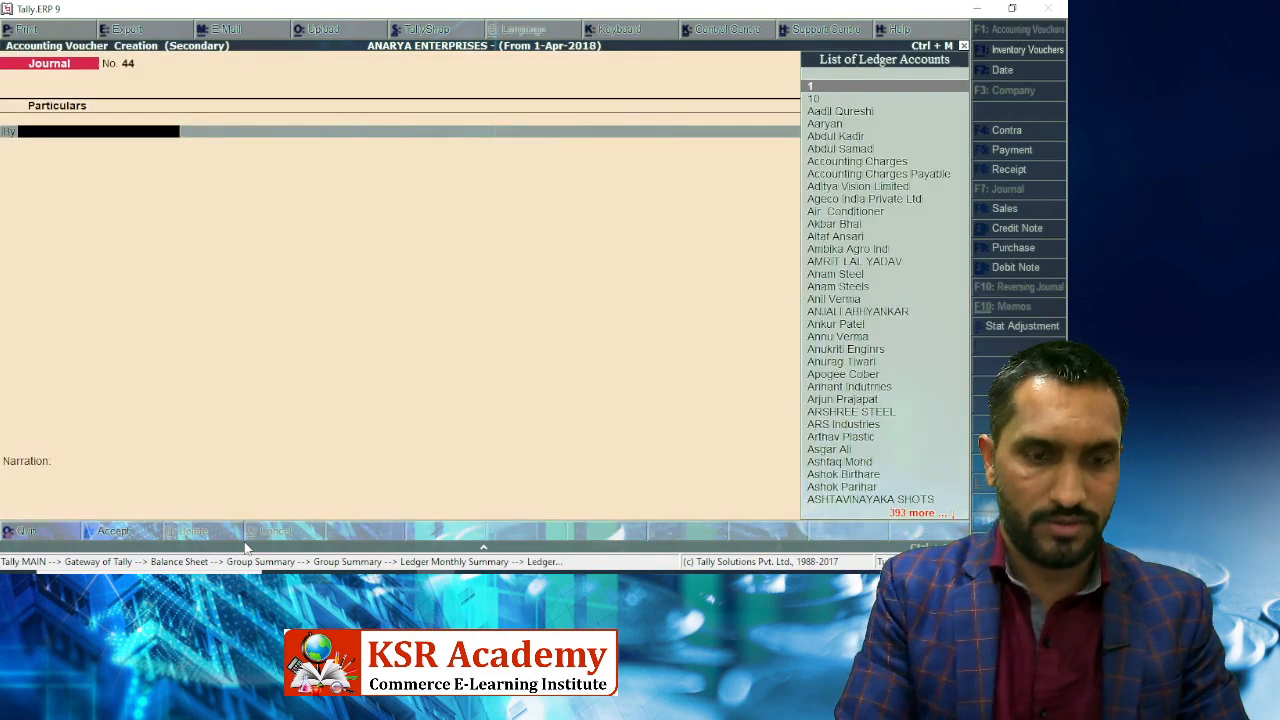
pyautogui.write('Intere')
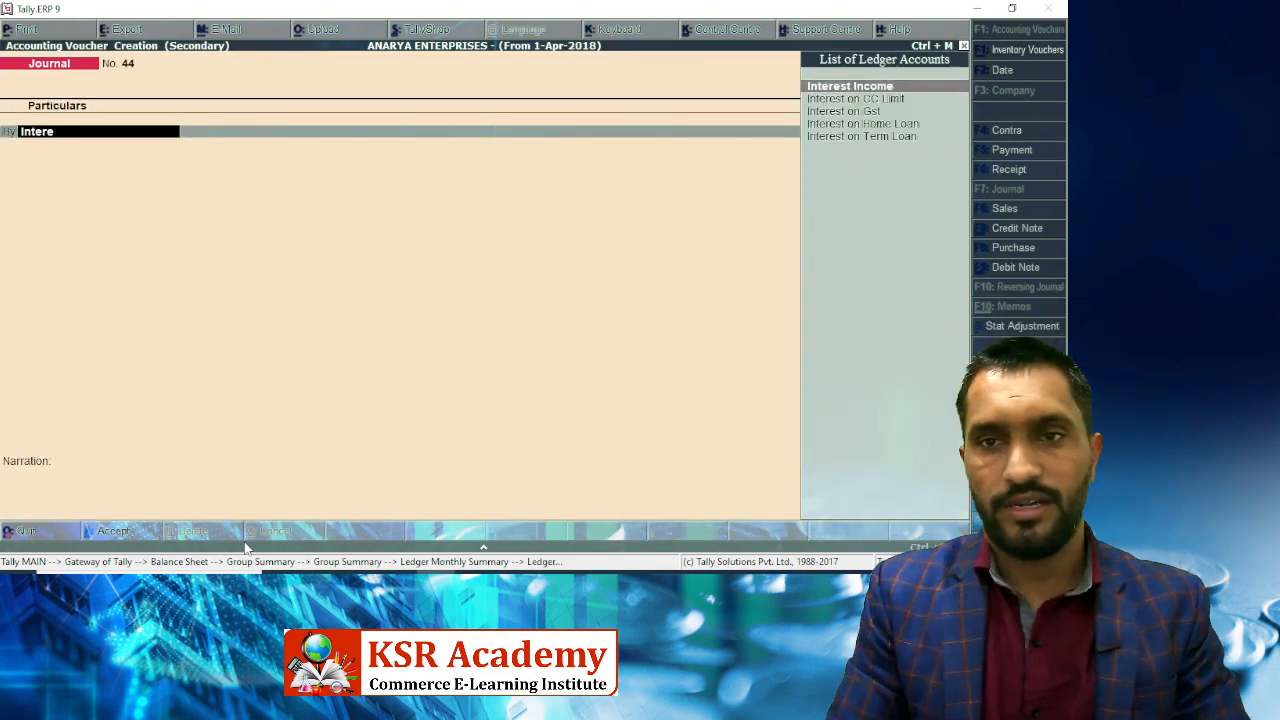
pyautogui.press('Down')
pyautogui.press('Down')
pyautogui.press('Down')
pyautogui.press('Return')
# Enter 80,753 as the debit, credit LIC Housing Finance, and save the journal.
pyautogui.write('8037')
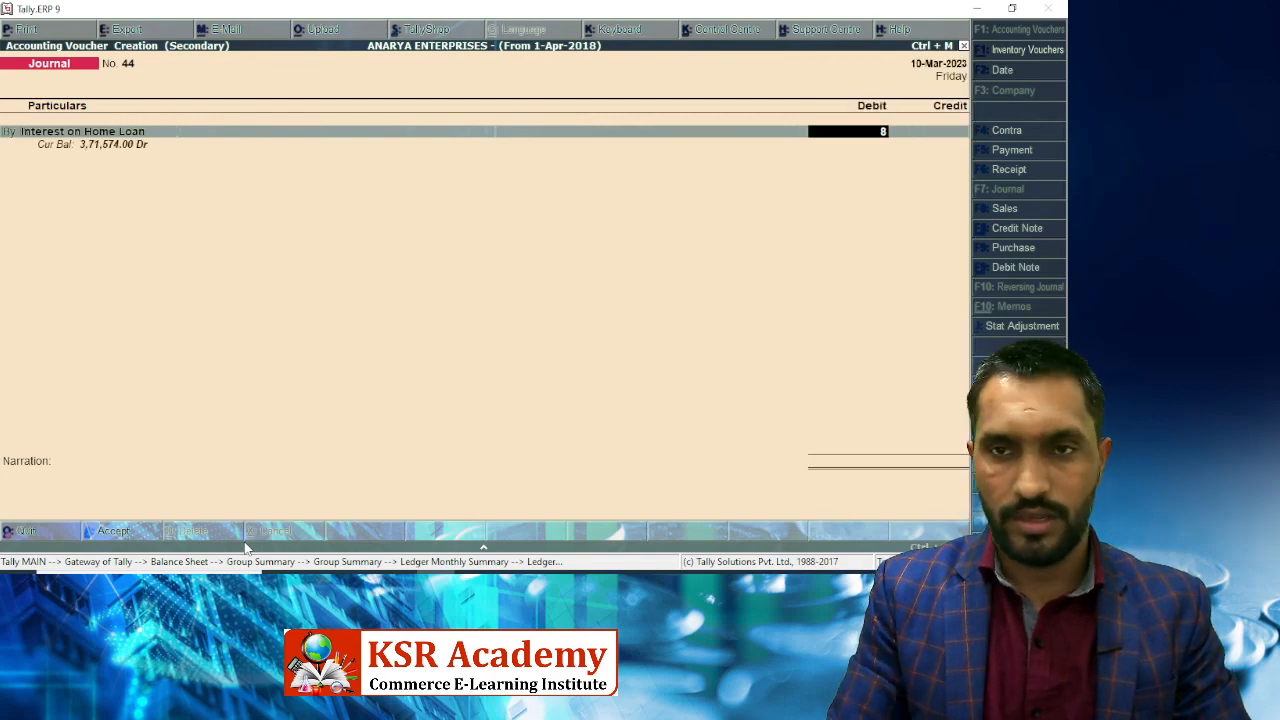
pyautogui.press('BackSpace')
pyautogui.press('BackSpace')
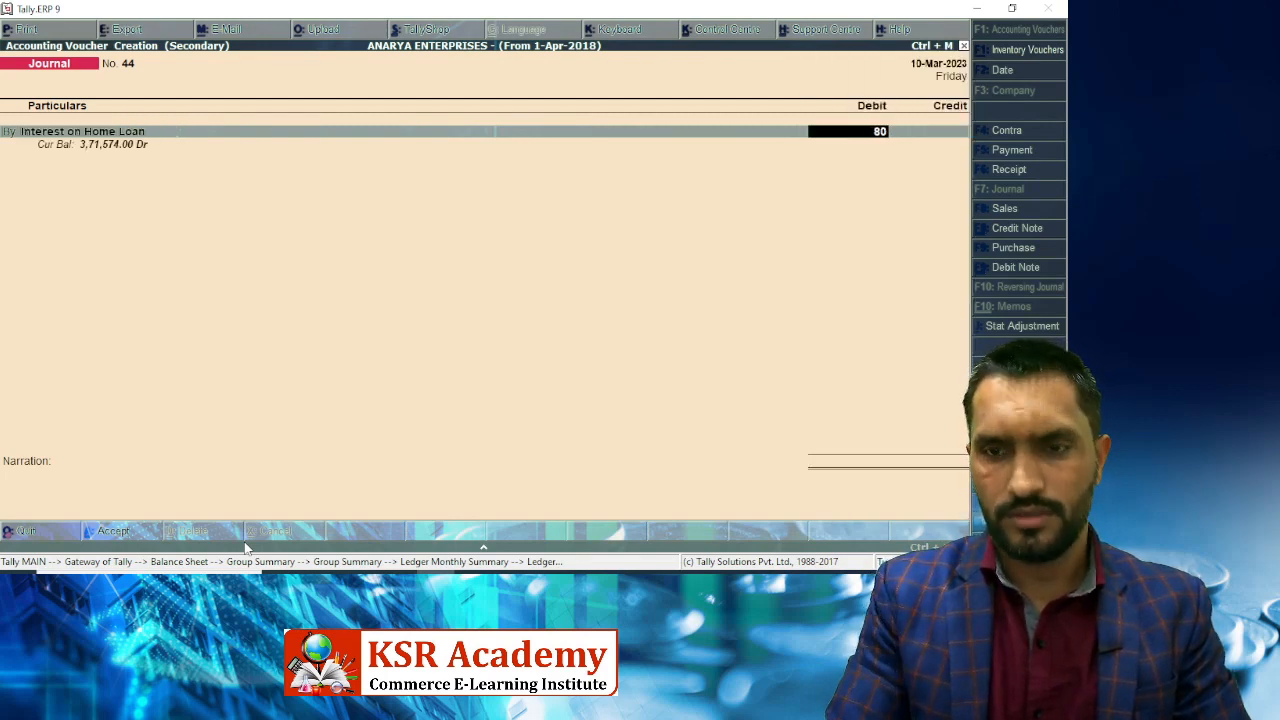
pyautogui.write('753.')
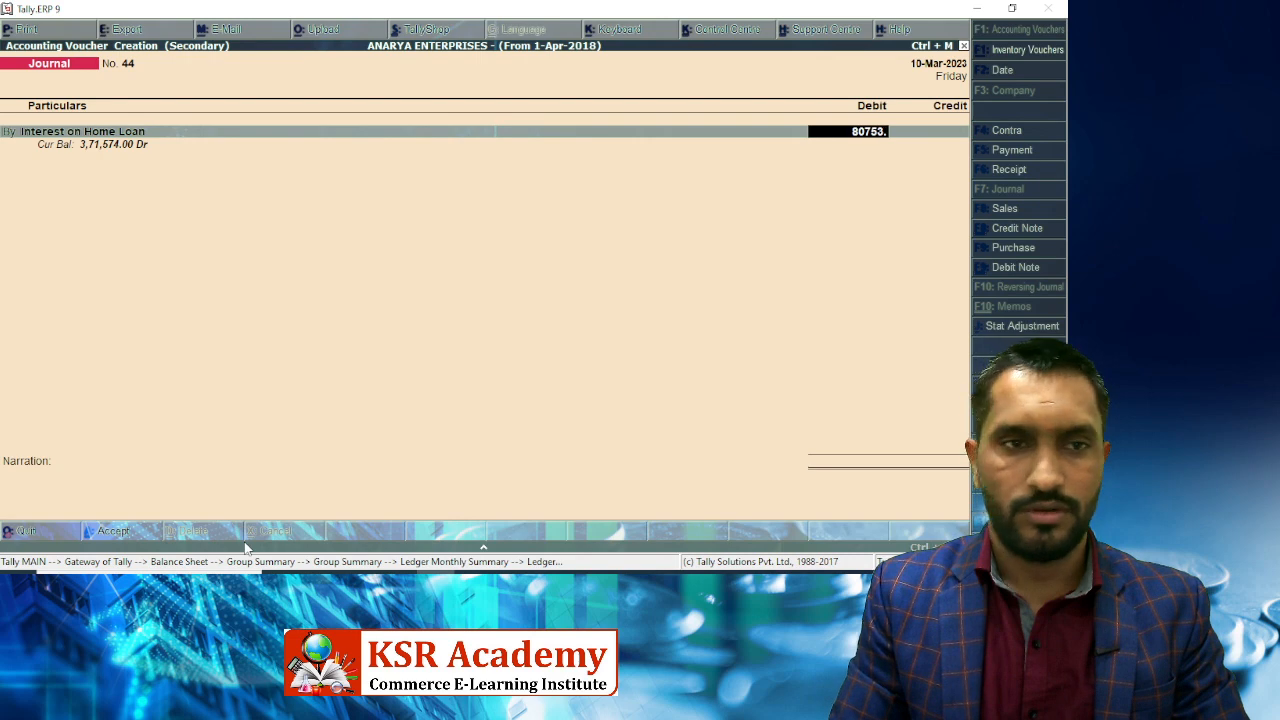
pyautogui.press('Return')
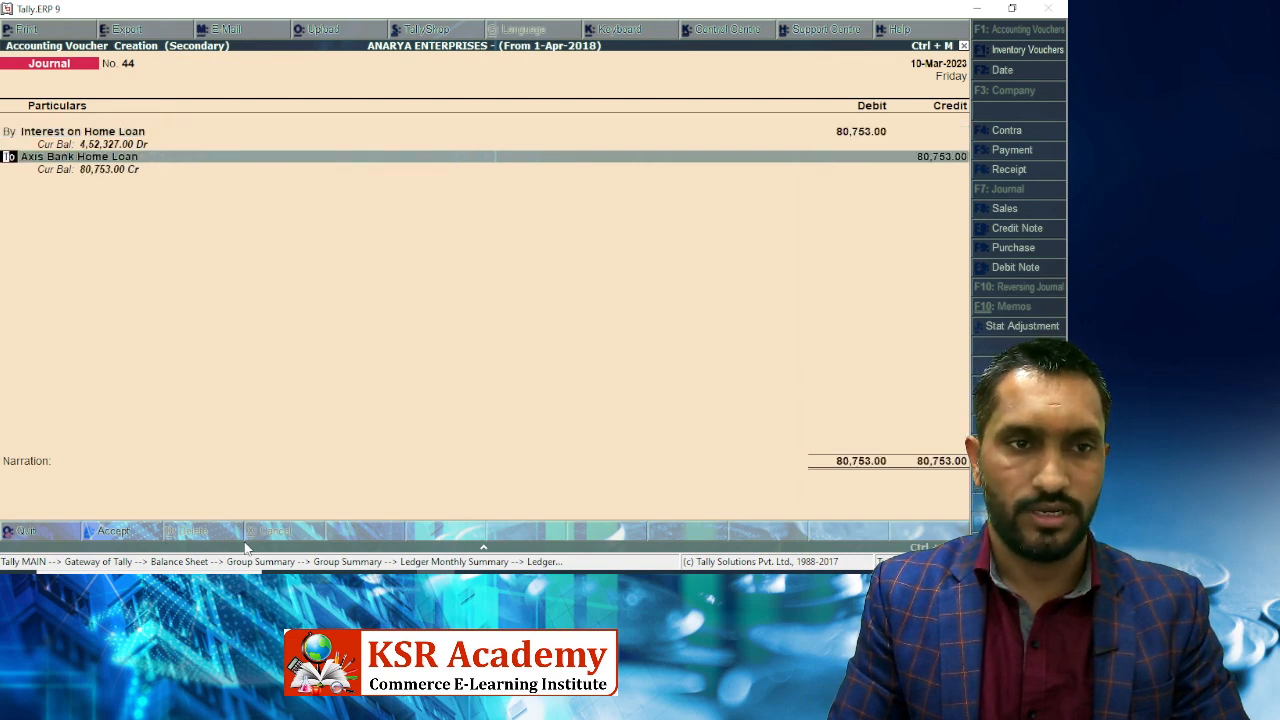
pyautogui.press('Return')
pyautogui.write('i')
pyautogui.press('BackSpace')
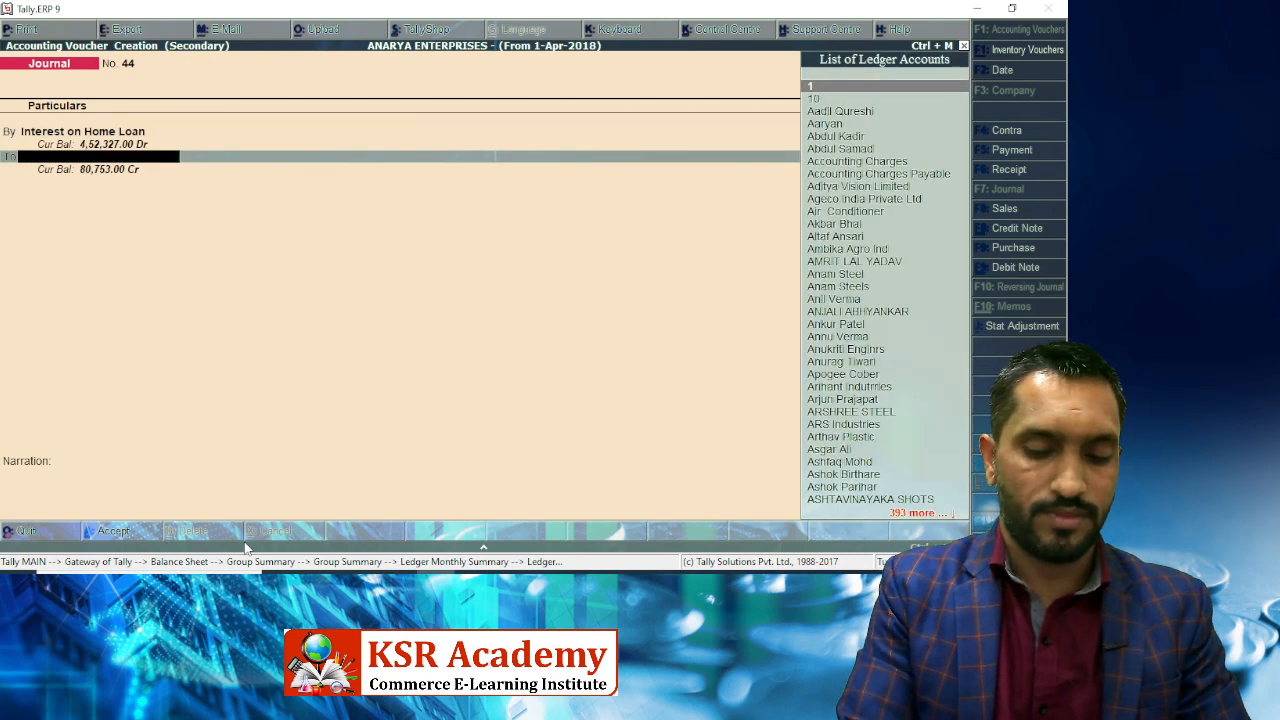
pyautogui.write('Lic')
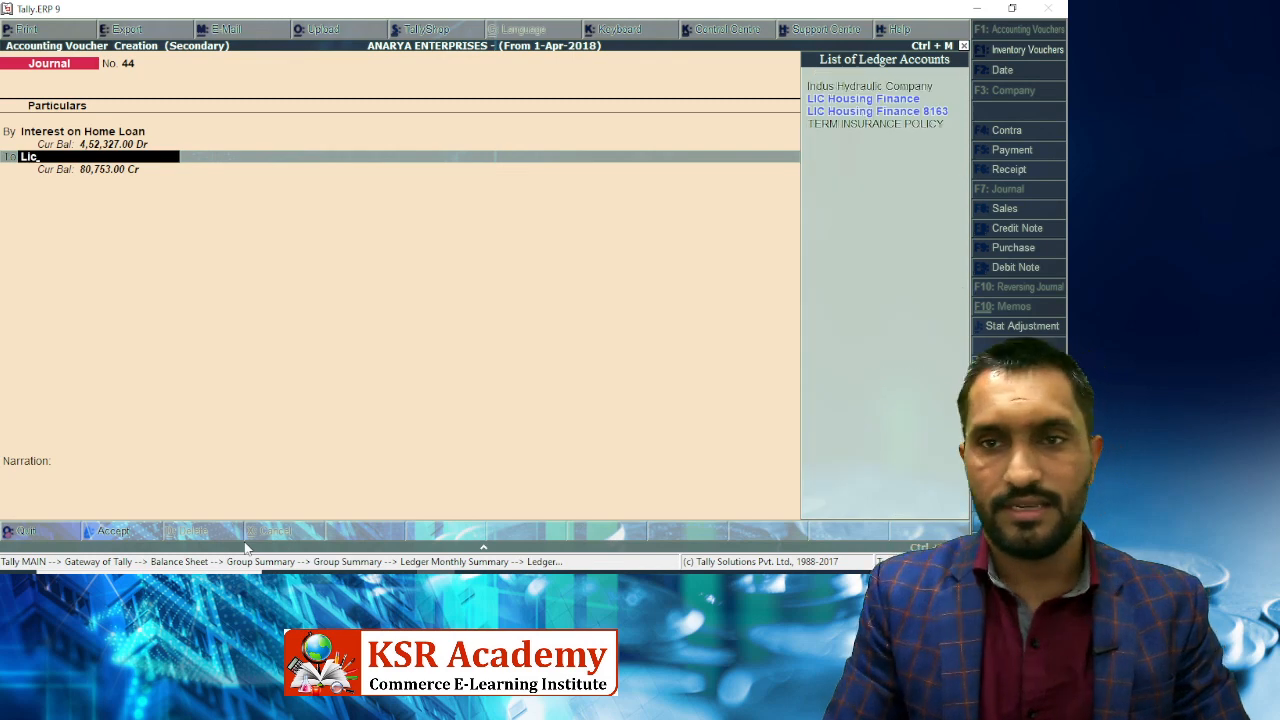
pyautogui.press('Return')
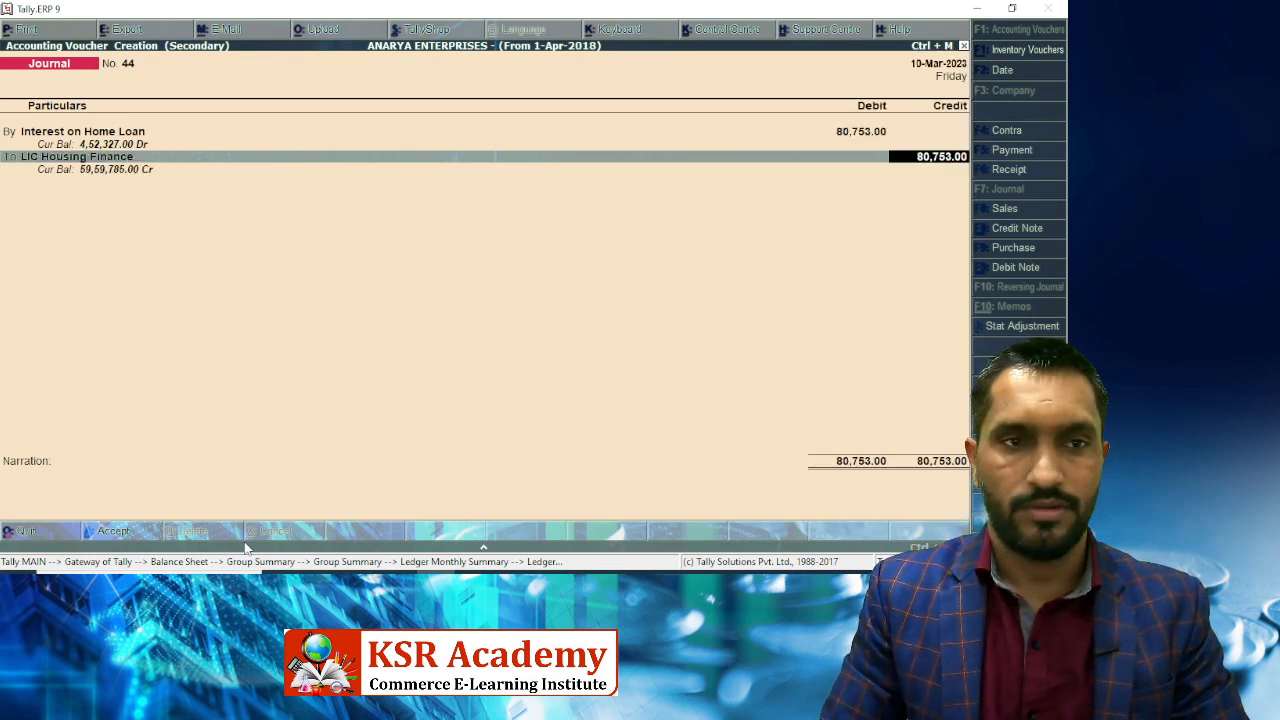
pyautogui.press('Return')
pyautogui.press('Return')
pyautogui.press('Return')
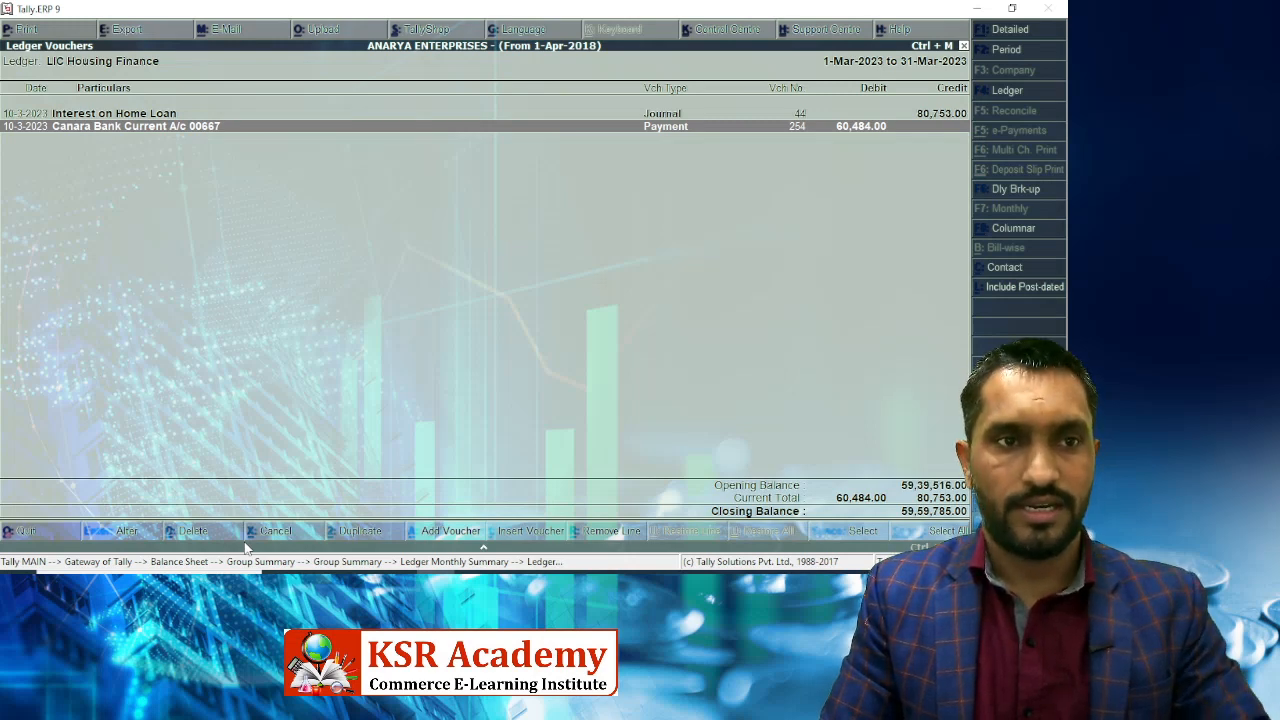
# Widen the period to 1-Apr-2022–31-Mar-2023 and open the interest journal for alteration.
pyautogui.press('F2')
pyautogui.press('Return')
pyautogui.press('Return')
pyautogui.press('Down')
pyautogui.press('Down')
pyautogui.press('Down')
pyautogui.press('Down')
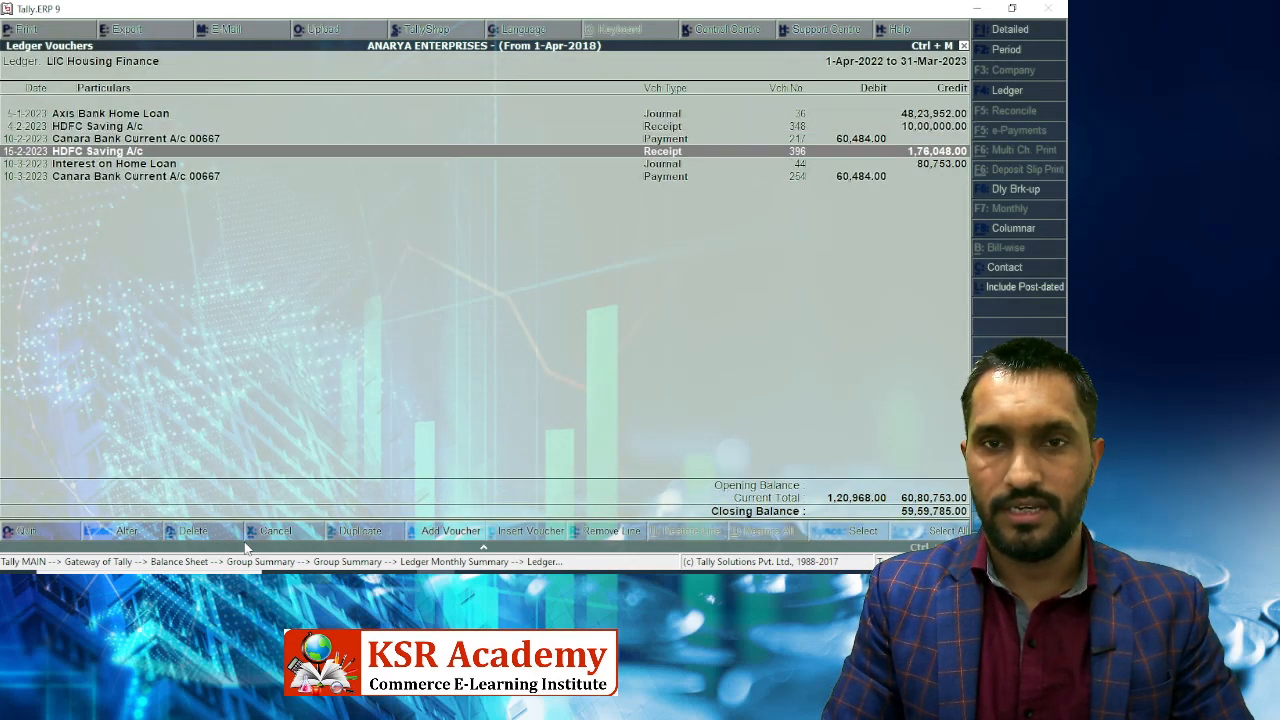
pyautogui.press('Return')
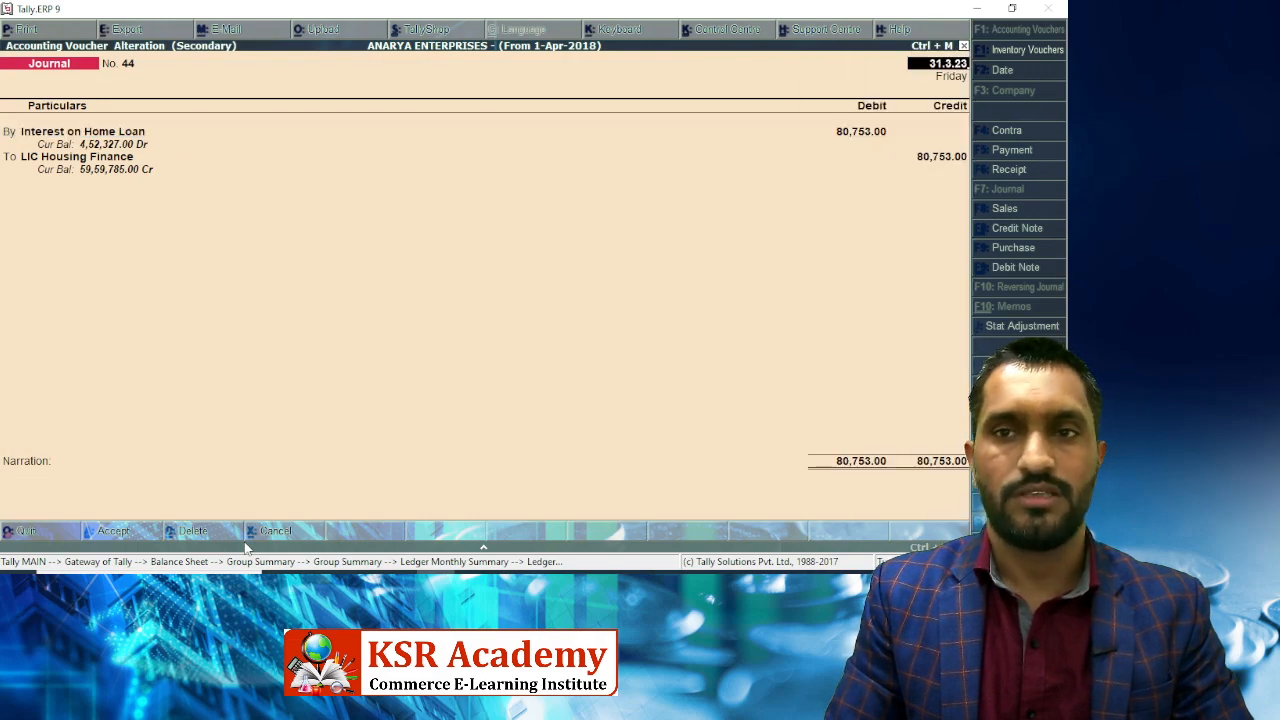
pyautogui.press('pagedown')
pyautogui.press('Escape')
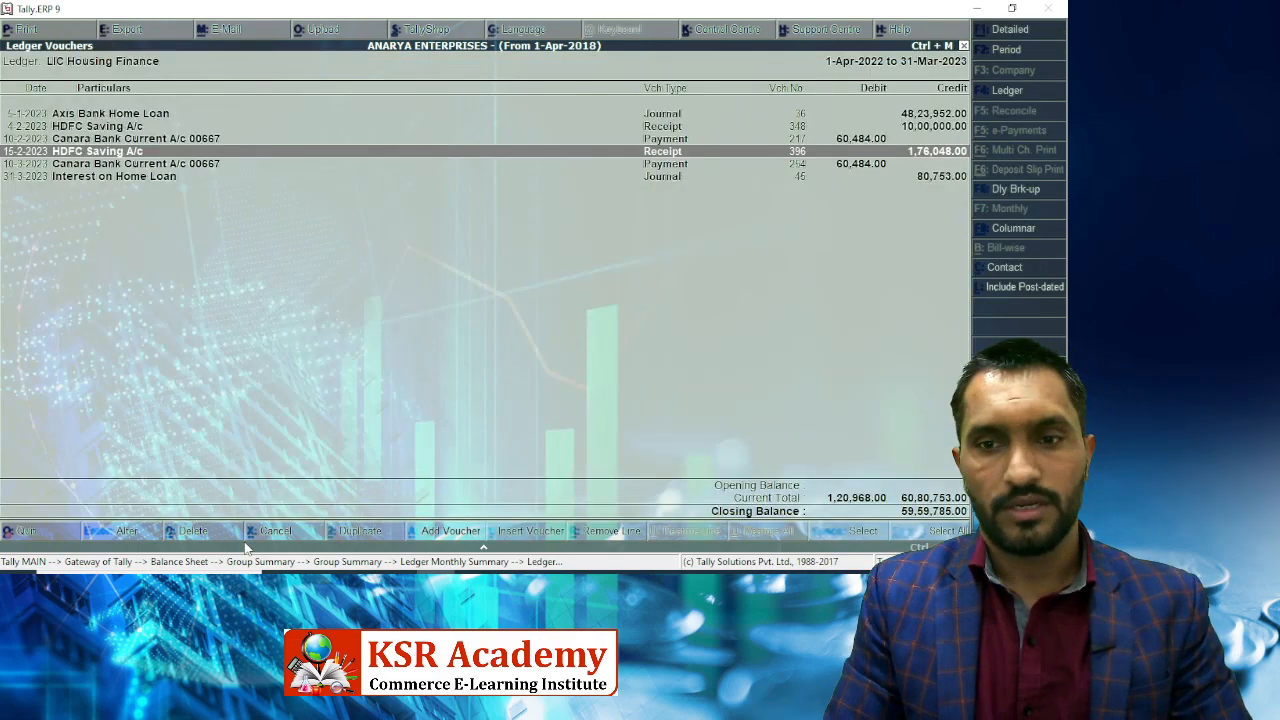
pyautogui.press('Down')
pyautogui.press('Down')
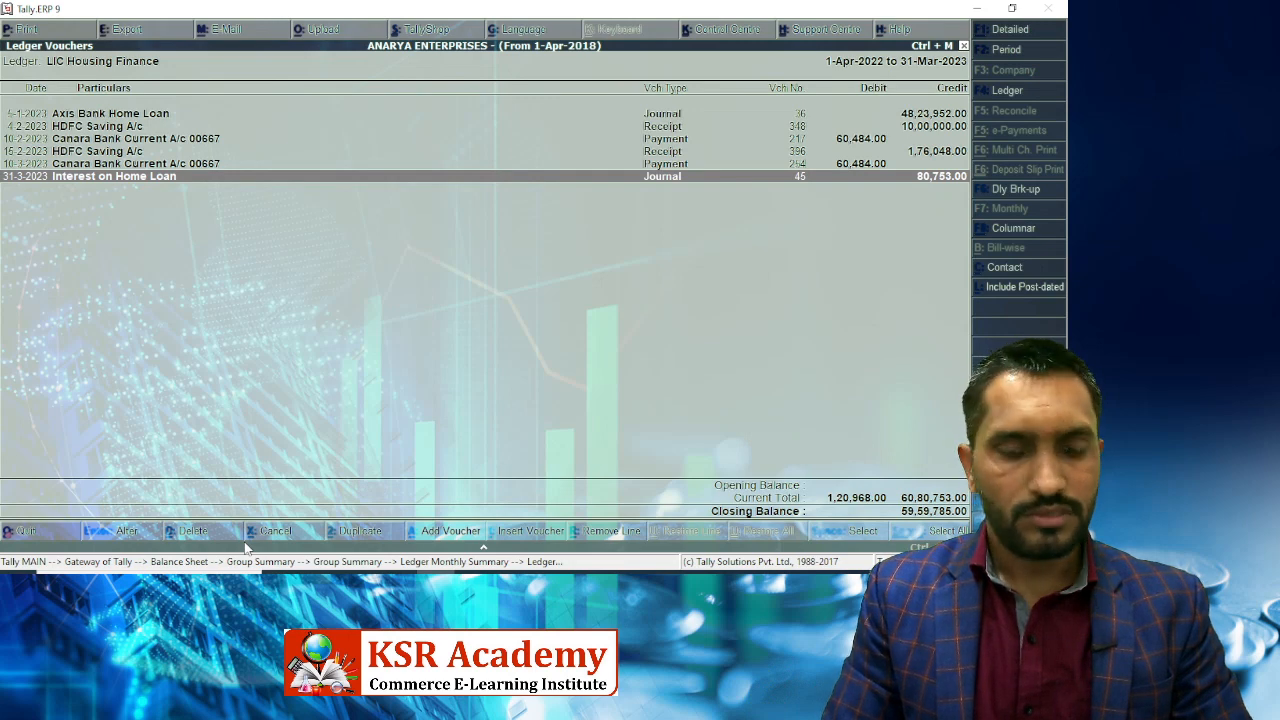
pyautogui.hotkey('ctrl', 'n')
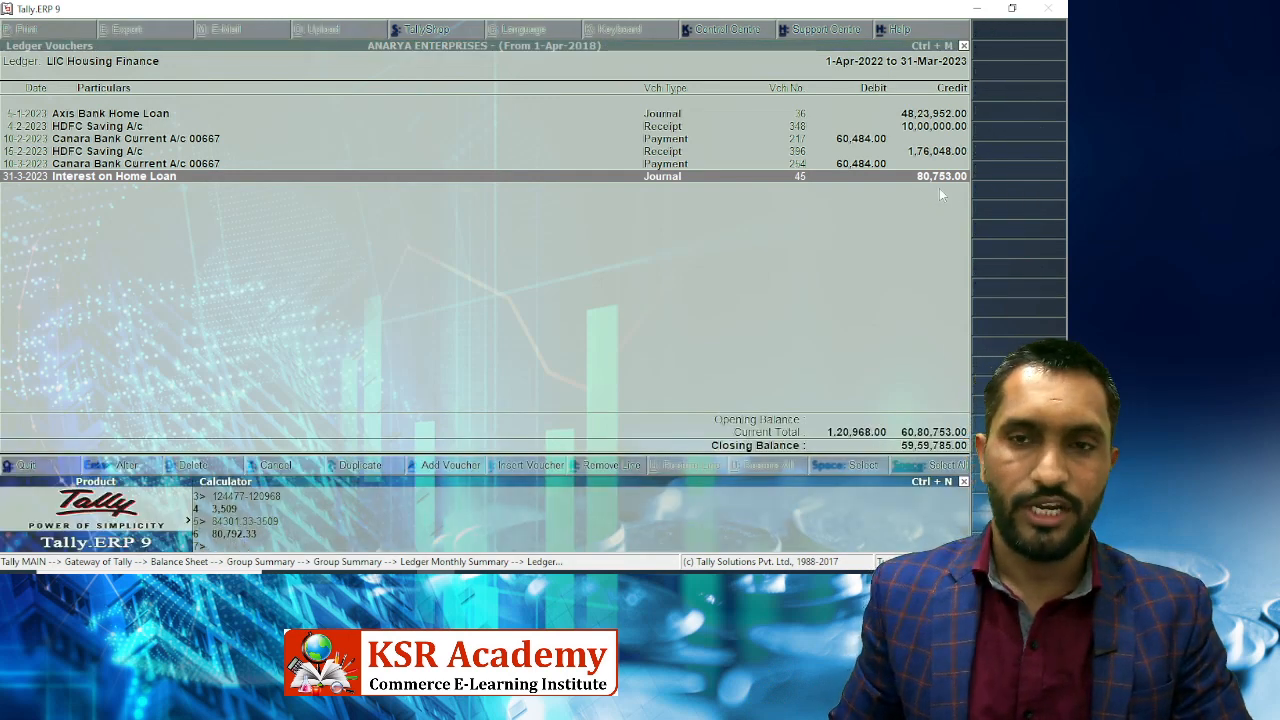
pyautogui.hotkey('ctrl', 'm')
pyautogui.press('Escape')
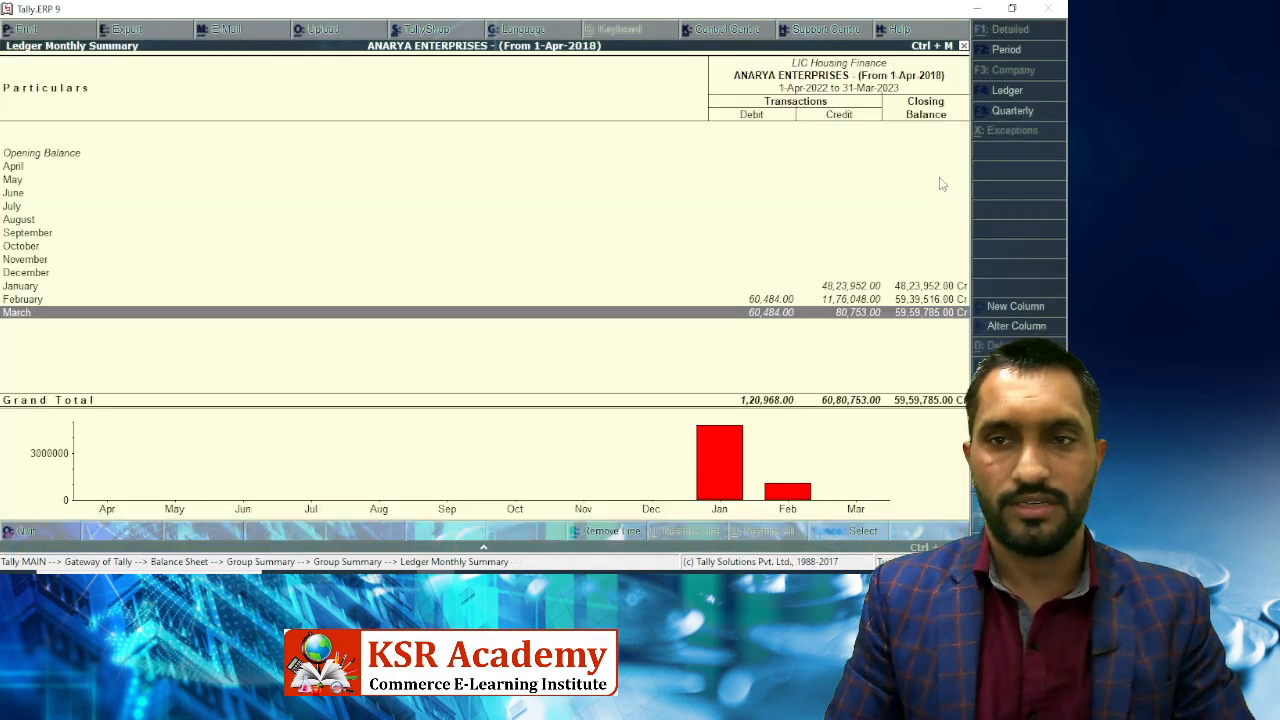
pyautogui.press('Return')
pyautogui.press('Return')
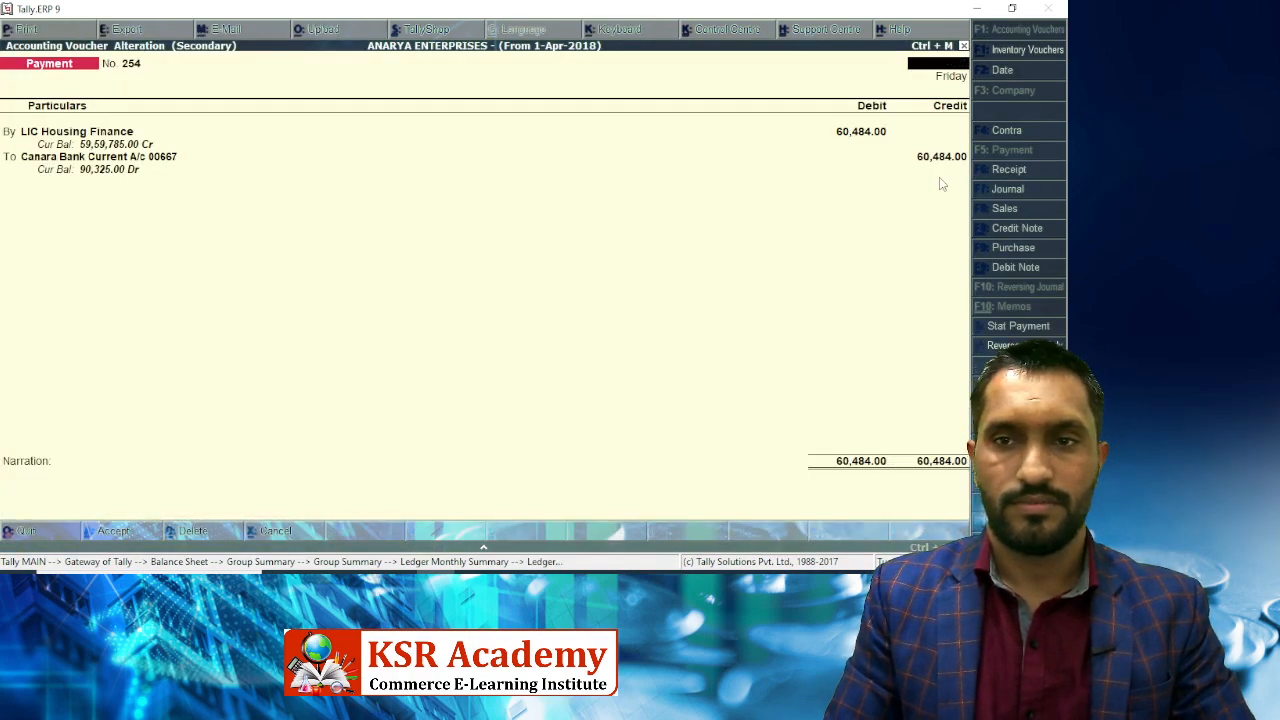
pyautogui.press('Escape')
pyautogui.press('Return')
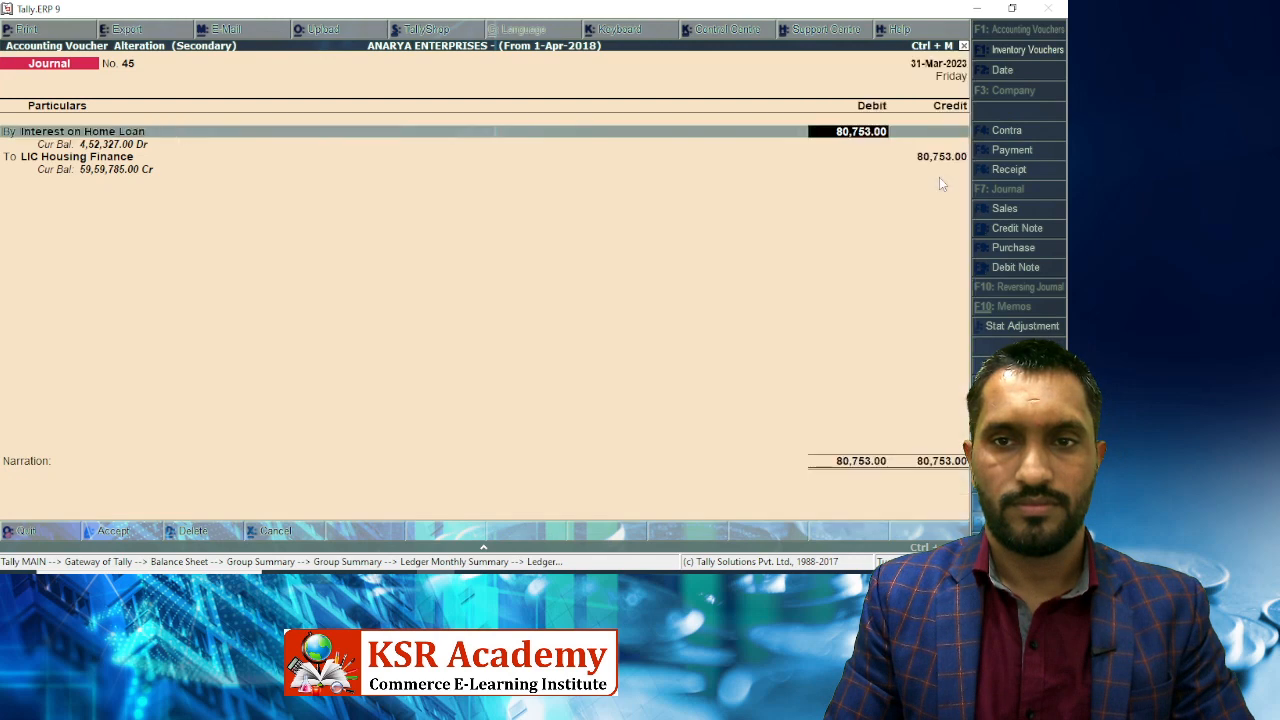
# Change the Interest on Home Loan debit from 80,753 to 80,792 and save.
pyautogui.press('BackSpace')
pyautogui.press('BackSpace')
pyautogui.press('BackSpace')
pyautogui.press('BackSpace')
pyautogui.press('BackSpace')
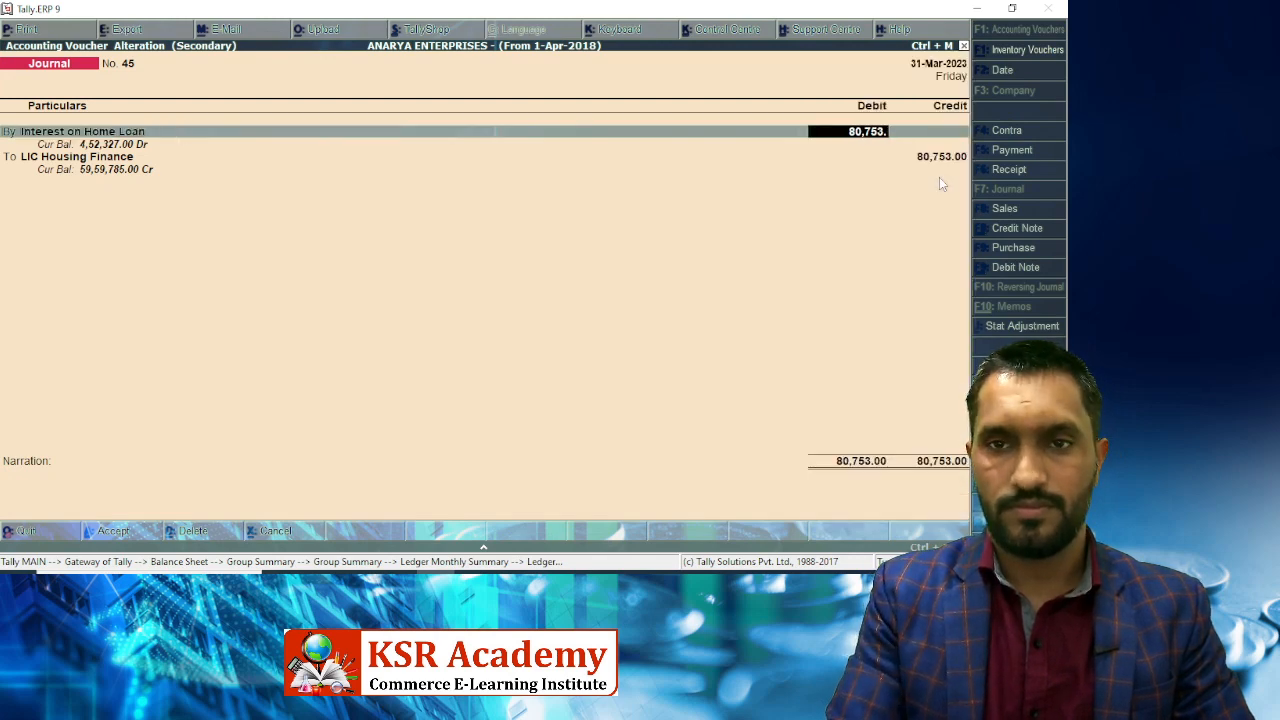
pyautogui.write('92')
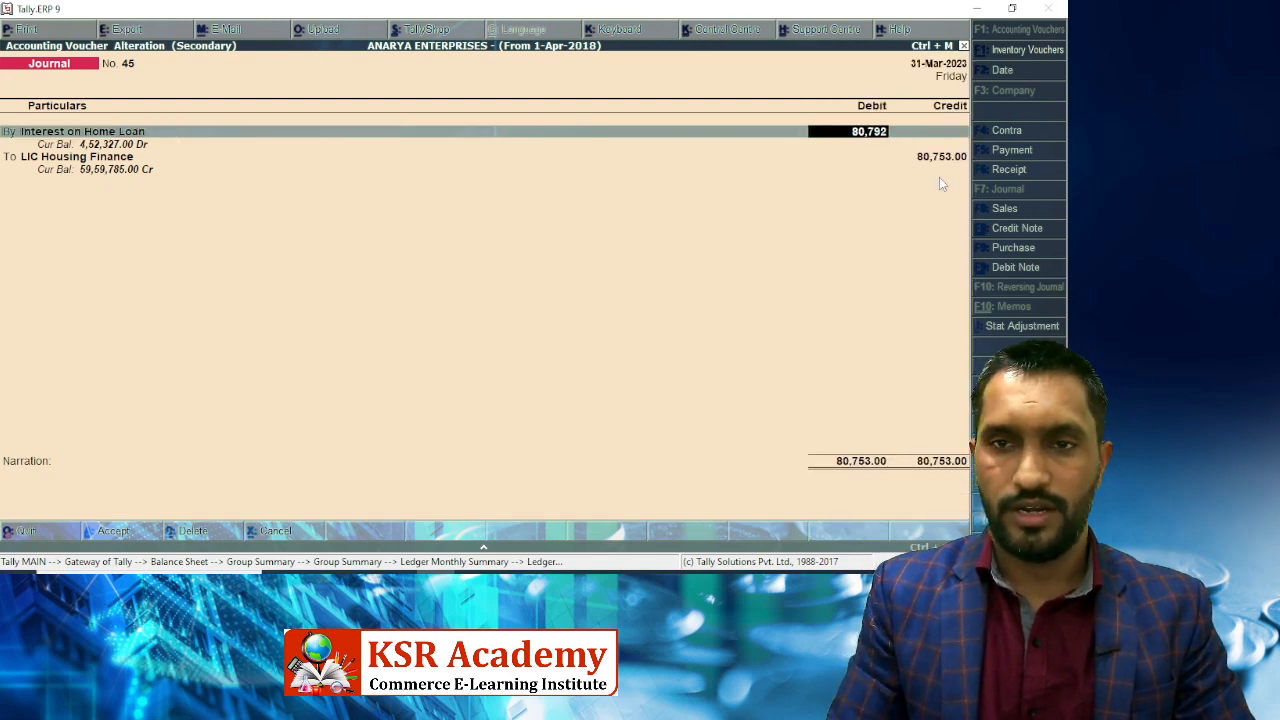
pyautogui.press('Return')
pyautogui.hotkey('ctrl', 'a')
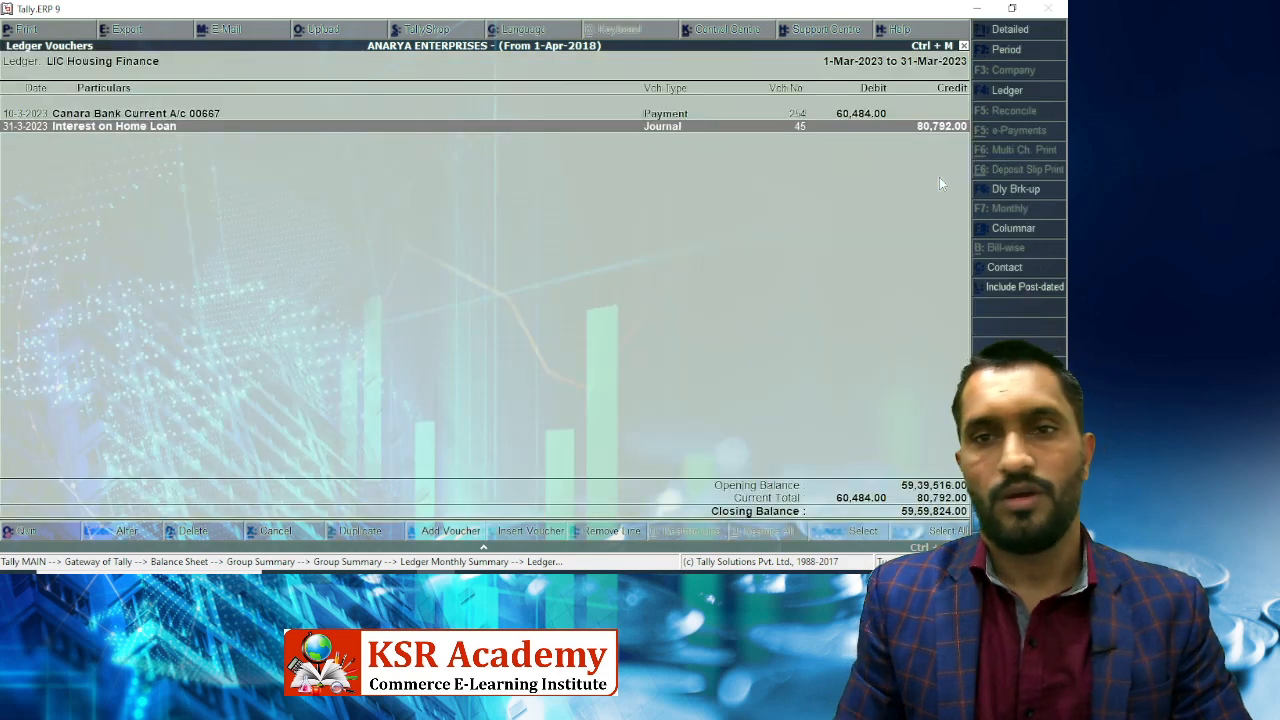
pyautogui.press('Escape')
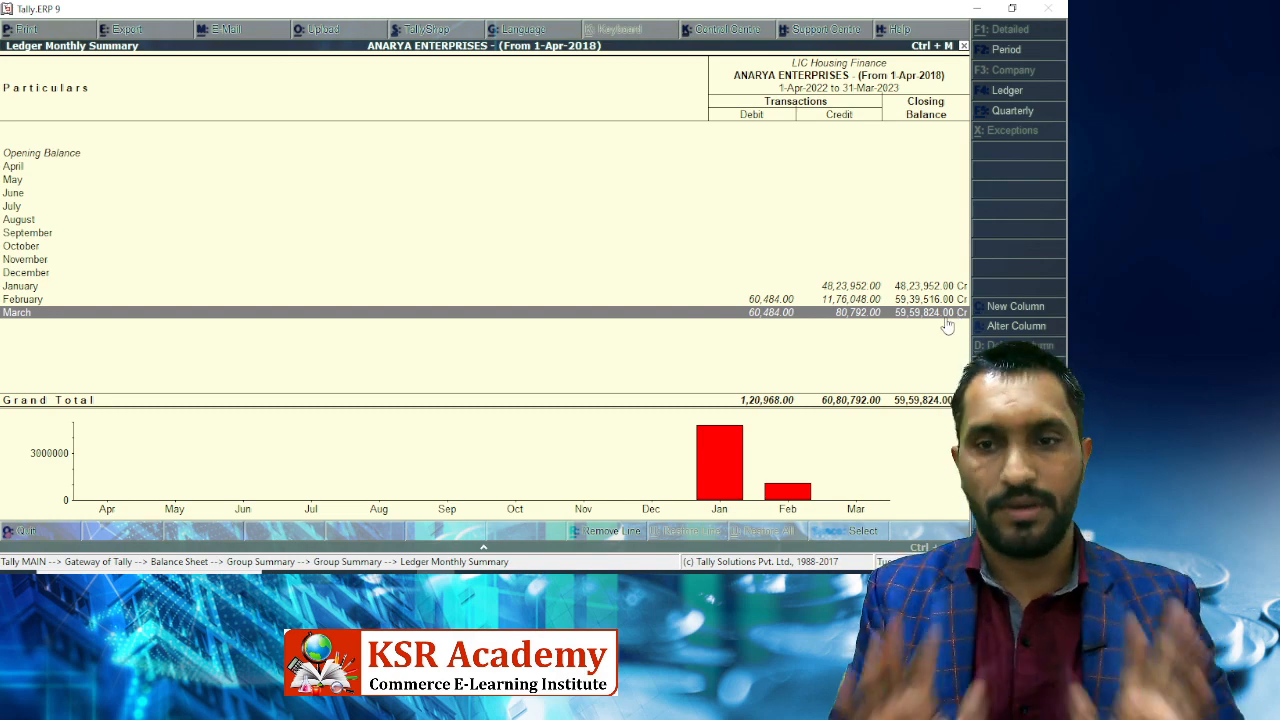
pyautogui.press('Escape')
# Open LIC Housing Finance 8163's monthly summary and bring up the LIC certificate photo.
pyautogui.press('Down')
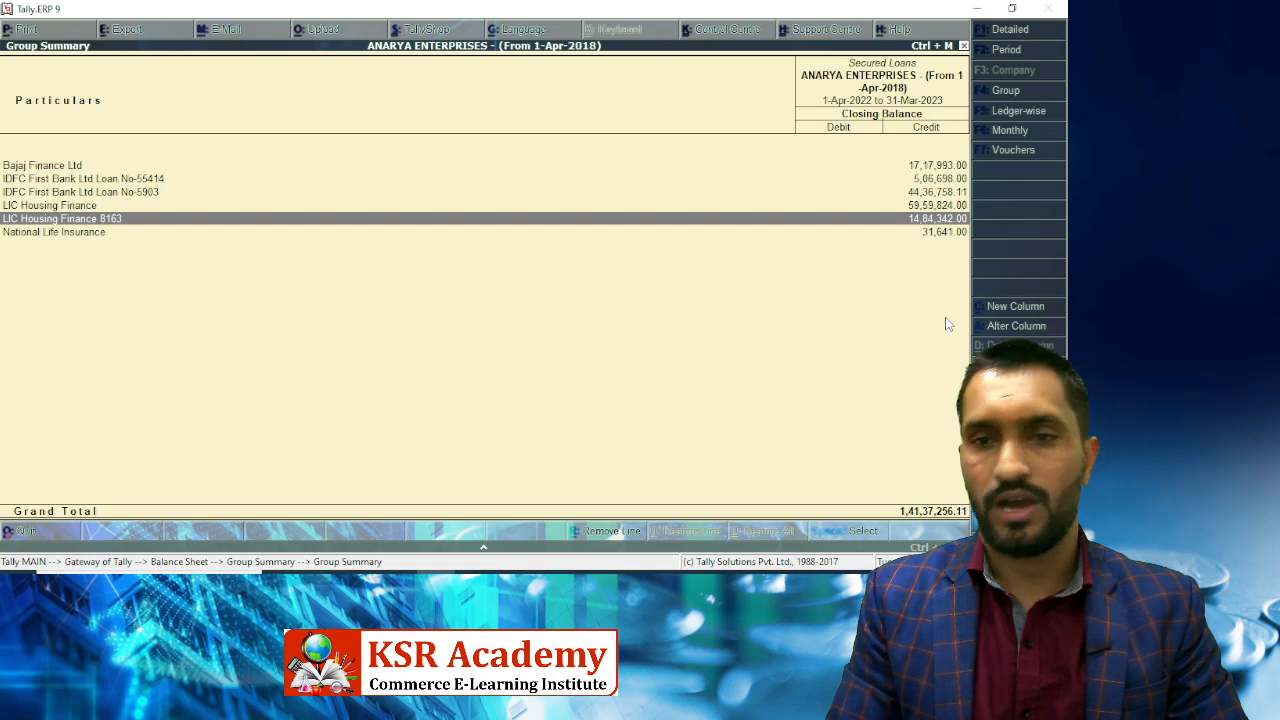
pyautogui.press('Return')
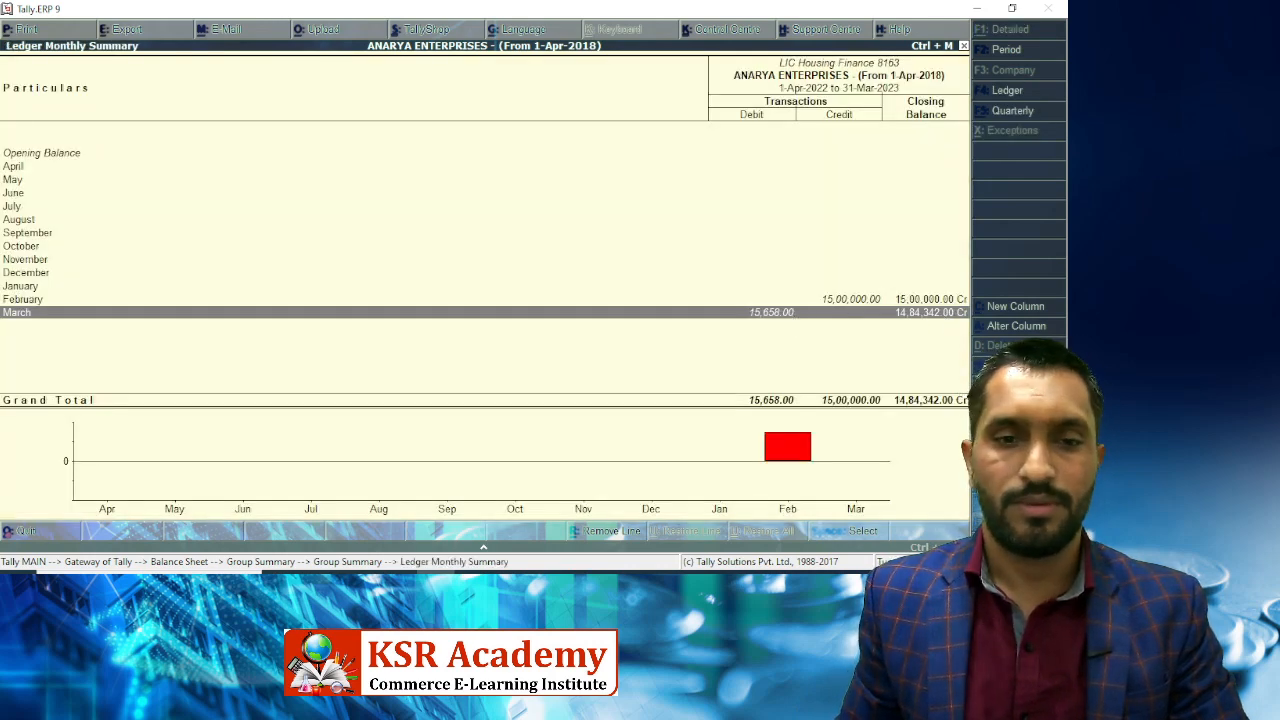
pyautogui.moveTo(435, 571)
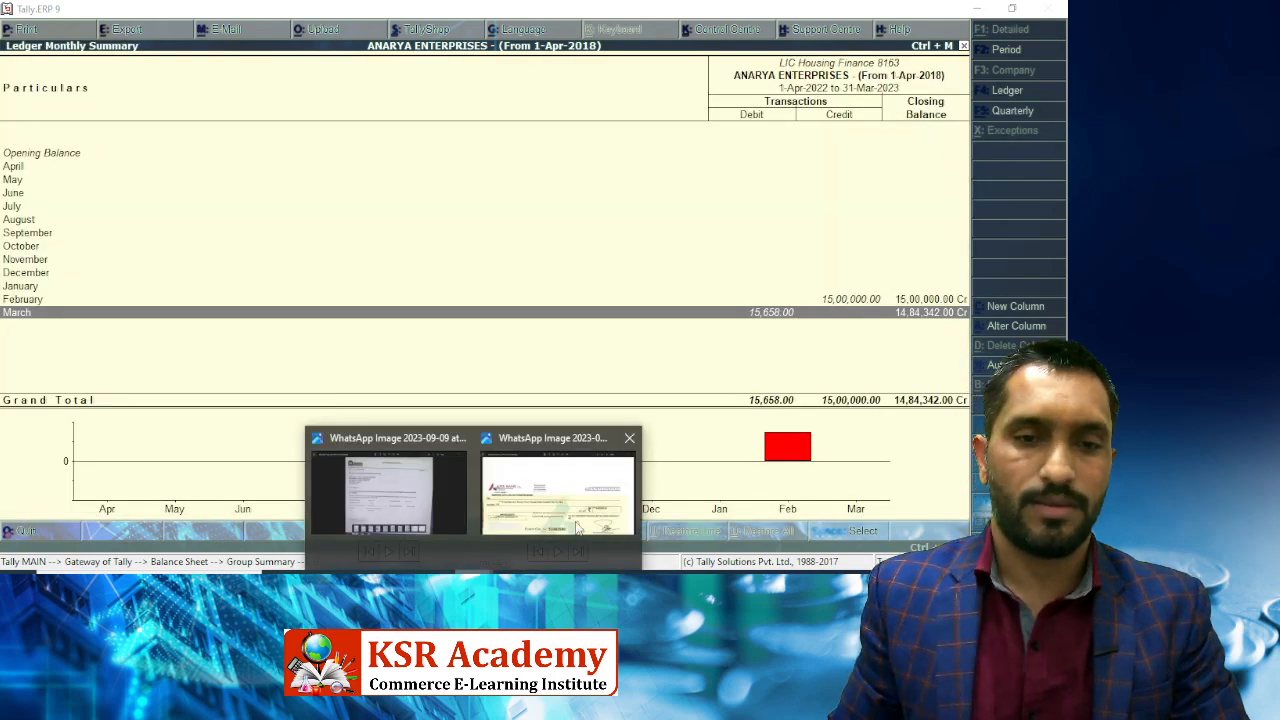
pyautogui.click(397, 493)
pyautogui.press('Right')
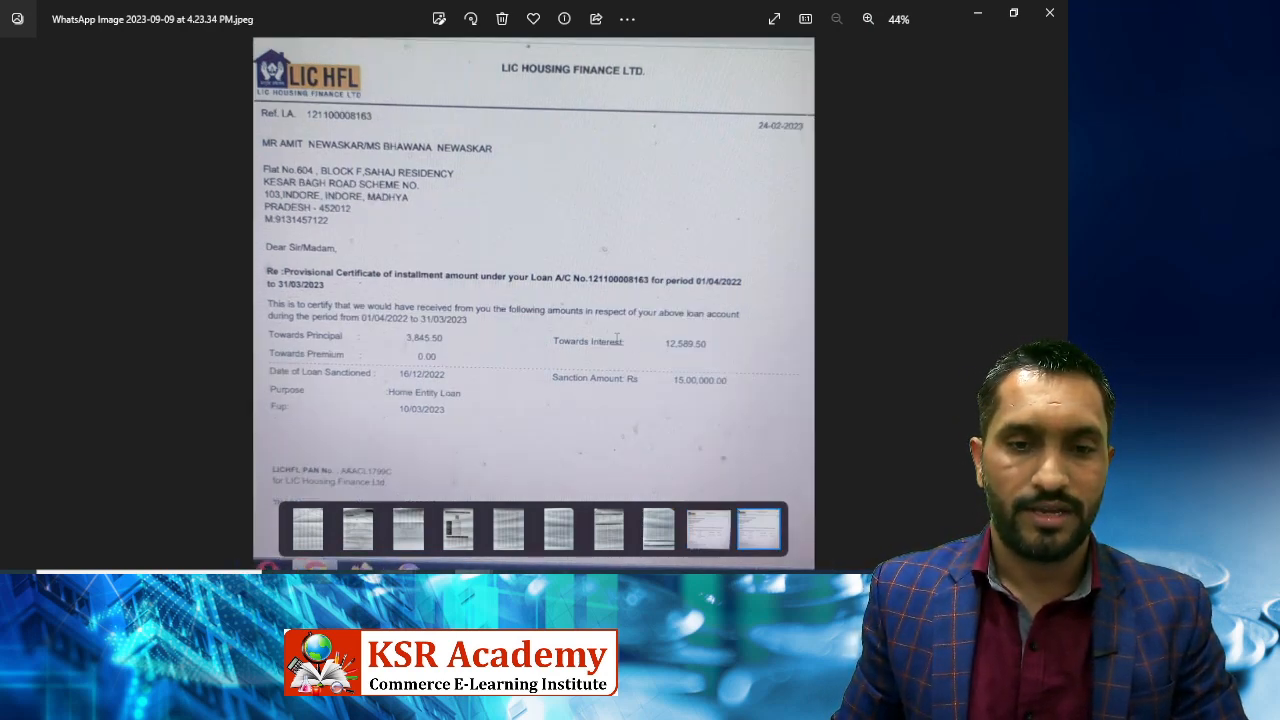
# Zoom the certificate to read the 12,589.50 interest and 3,845.50 principal.
pyautogui.hotkey('alt', 'Tab')
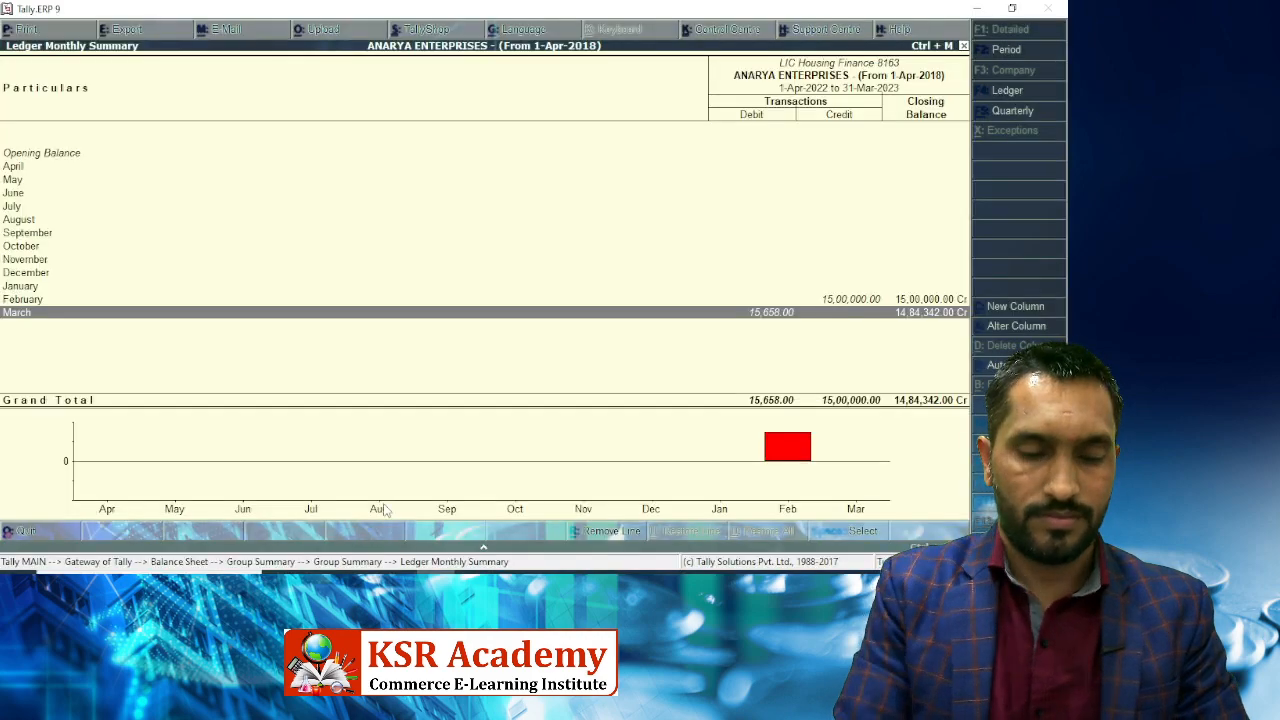
pyautogui.hotkey('alt', 'Tab')
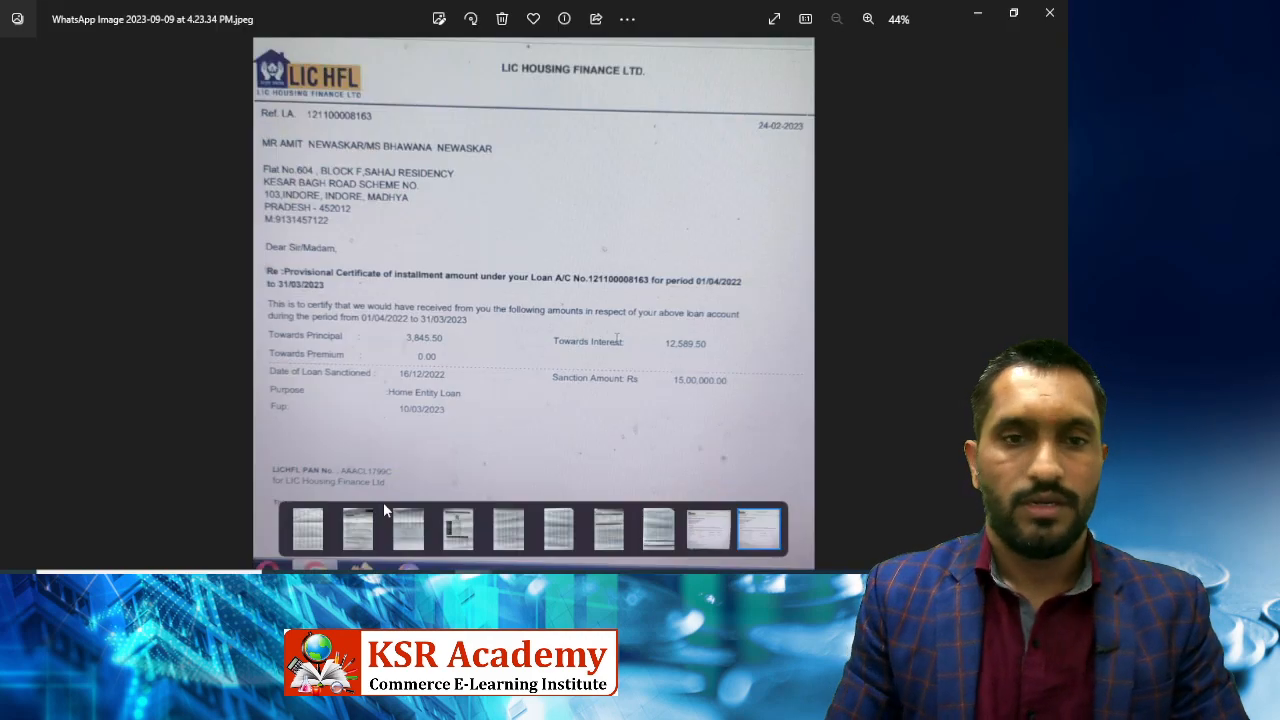
pyautogui.scroll(3, 447, 487)
pyautogui.moveTo(400, 390); pyautogui.dragTo(360, 330)
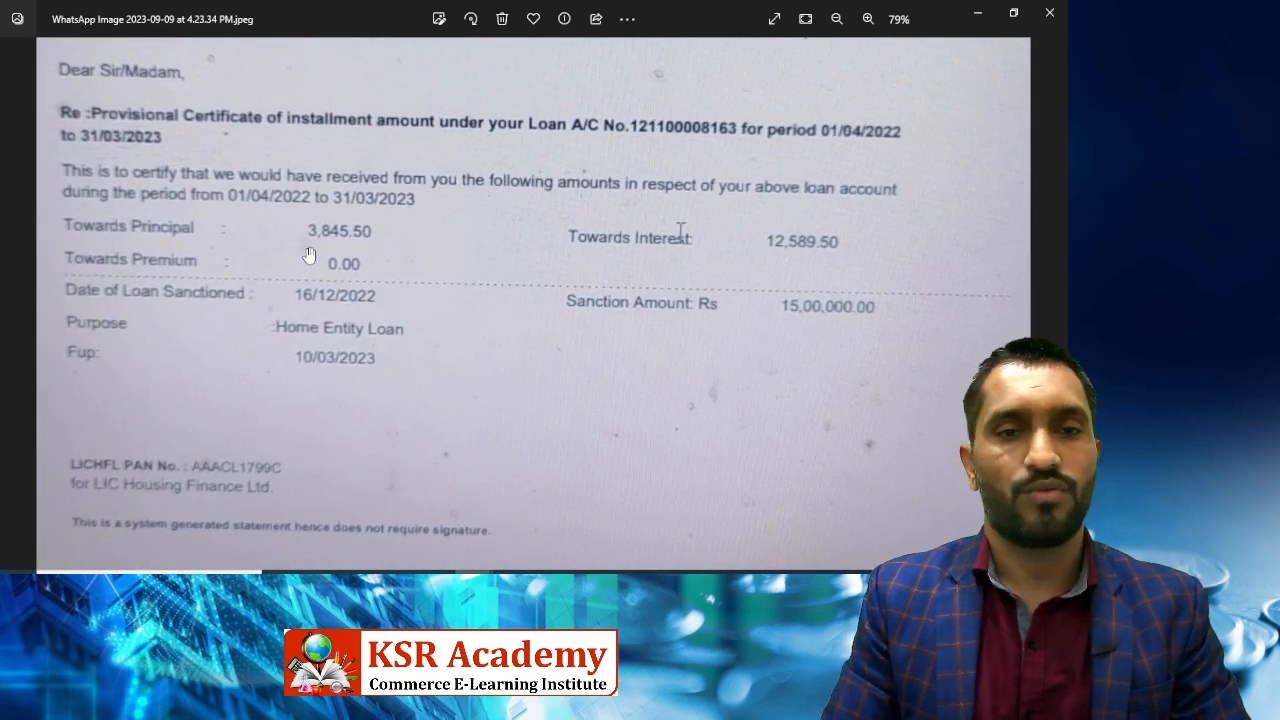
pyautogui.hotkey('alt', 'Tab')
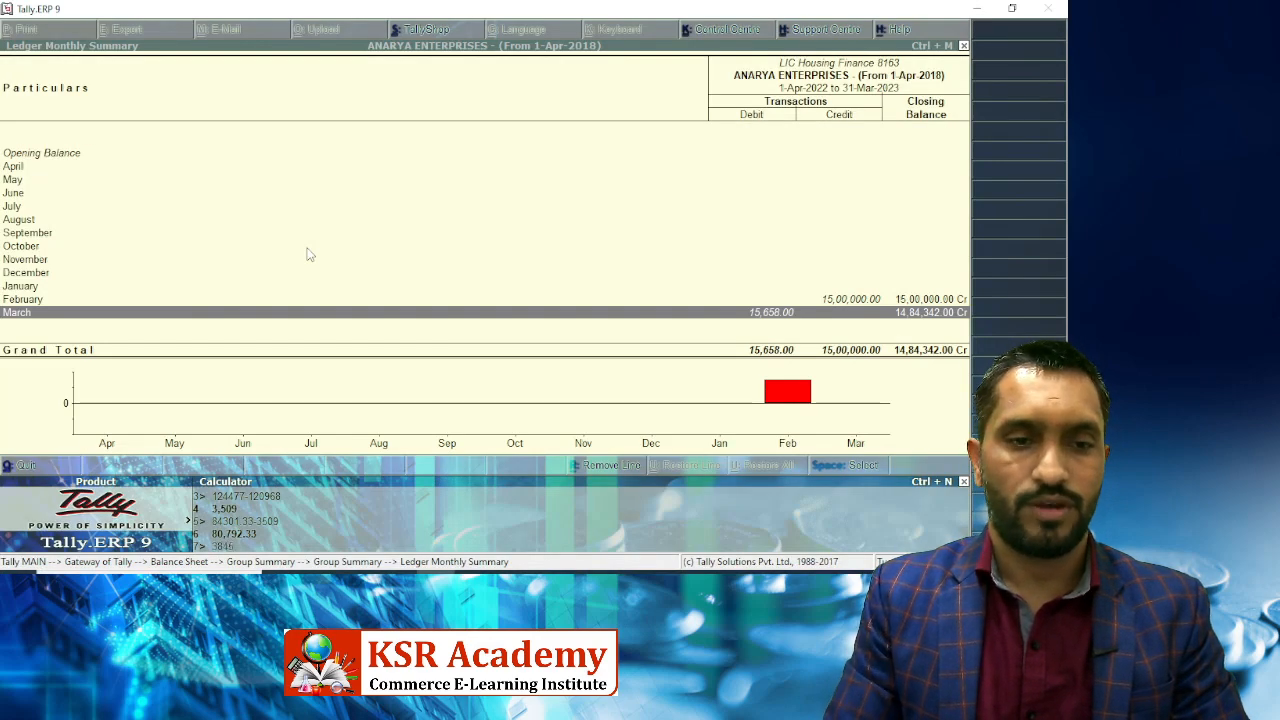
# Total the certificate's interest and principal and subtract the booked 15,658 to find the gap.
pyautogui.hotkey('alt', 'Tab')
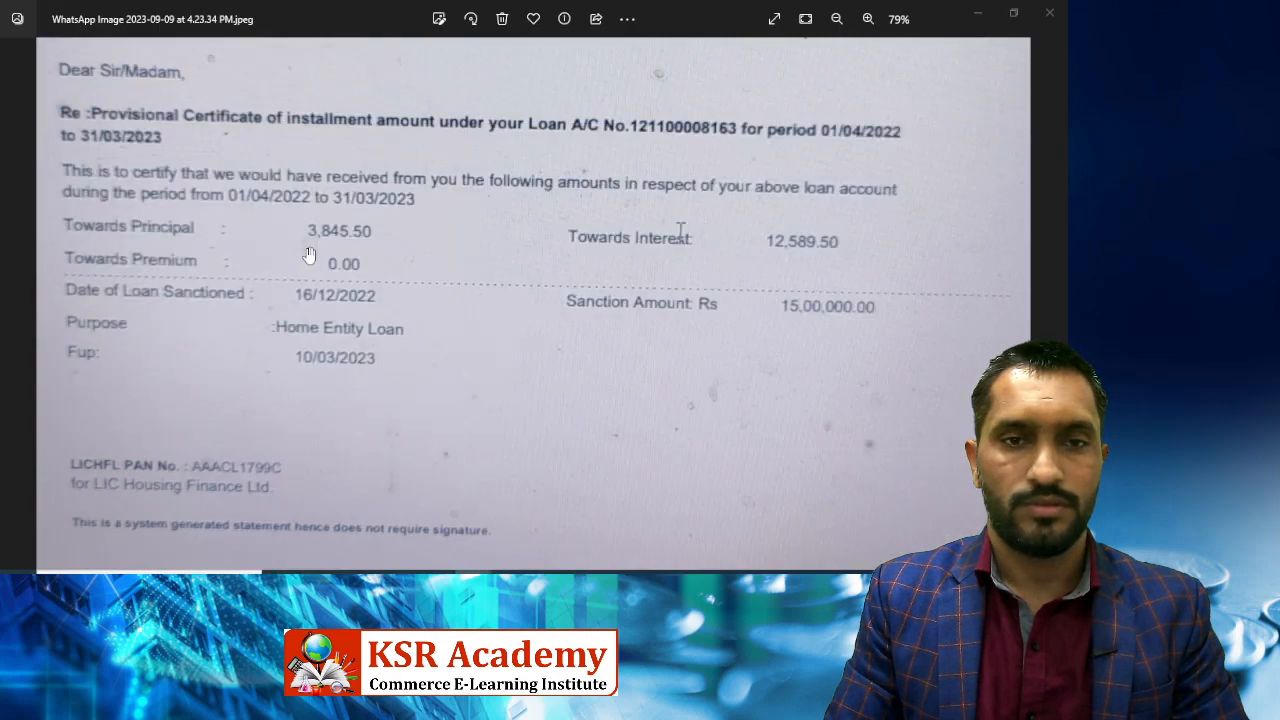
pyautogui.hotkey('alt', 'Tab')
pyautogui.hotkey('alt', 'Tab')
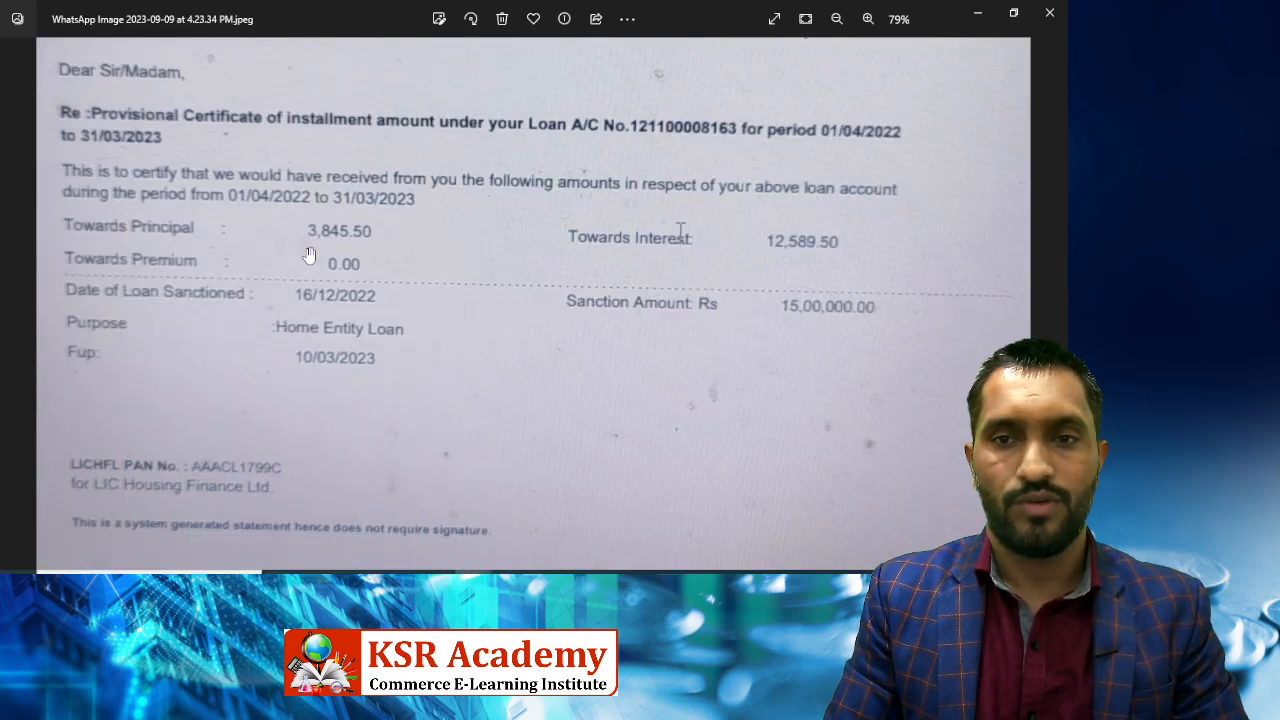
pyautogui.hotkey('alt', 'Tab')
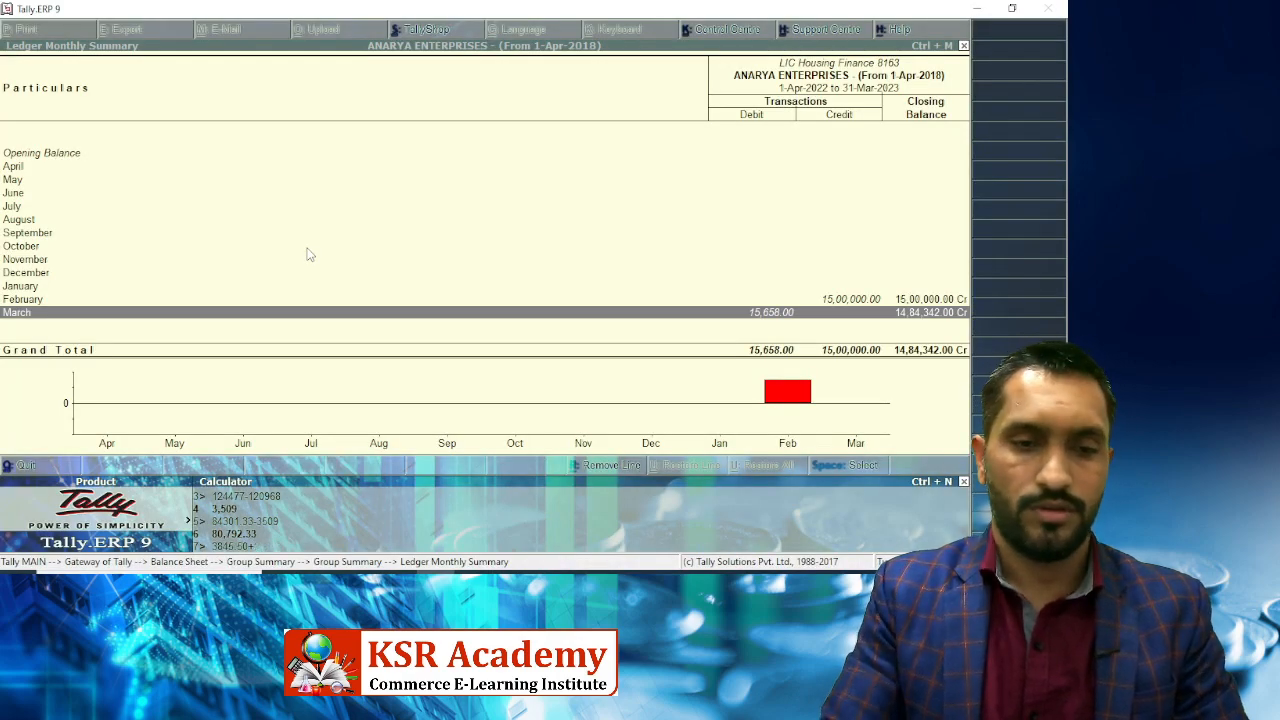
pyautogui.write('89.5')
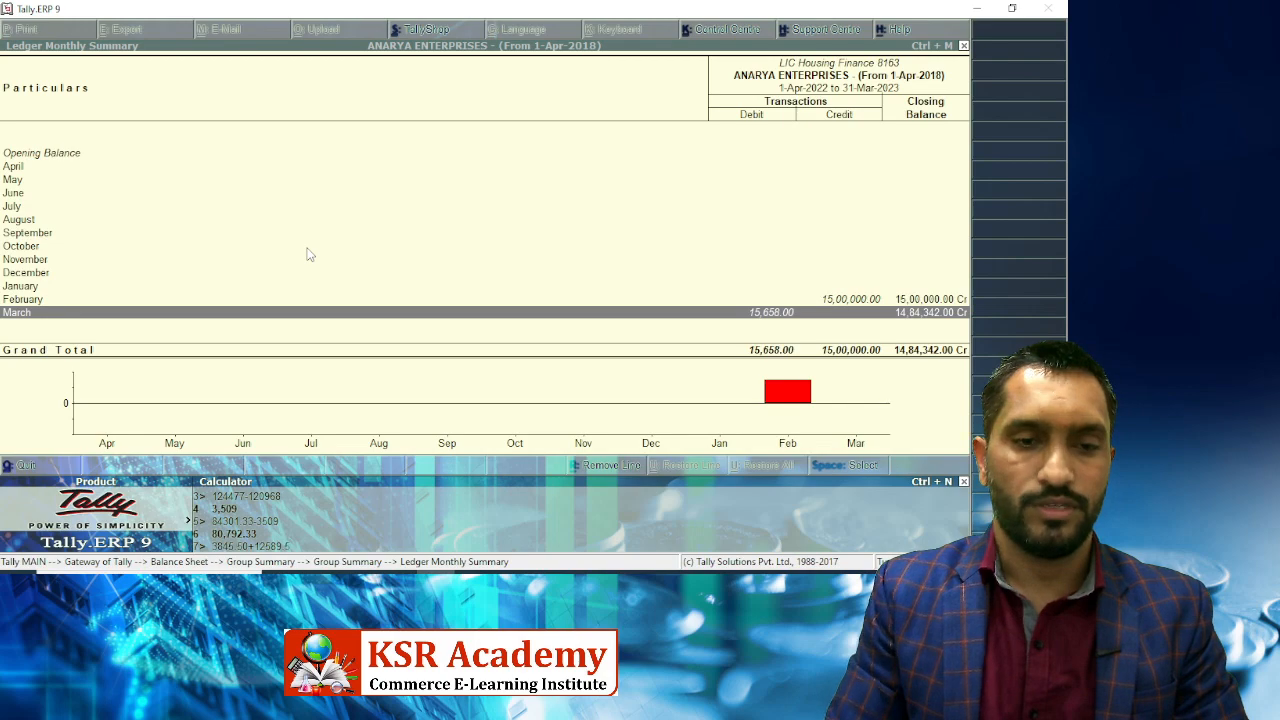
pyautogui.press('Return')
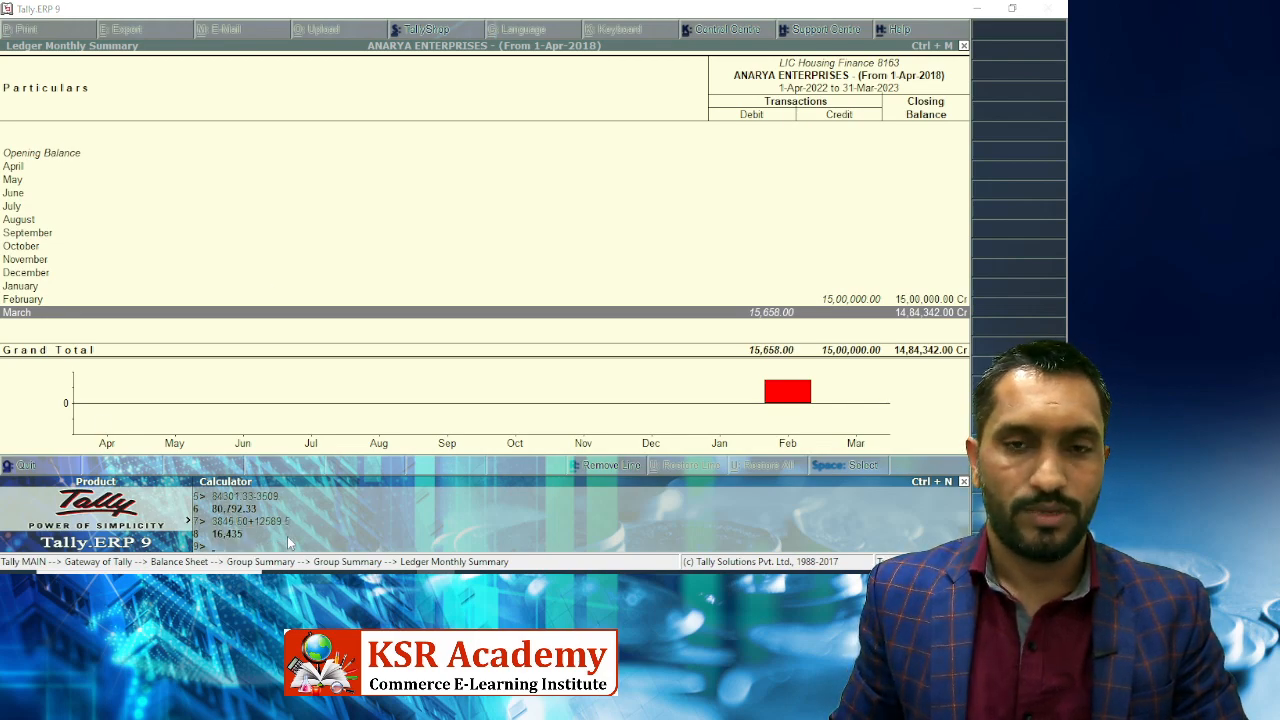
pyautogui.hotkey('alt', 'Tab')
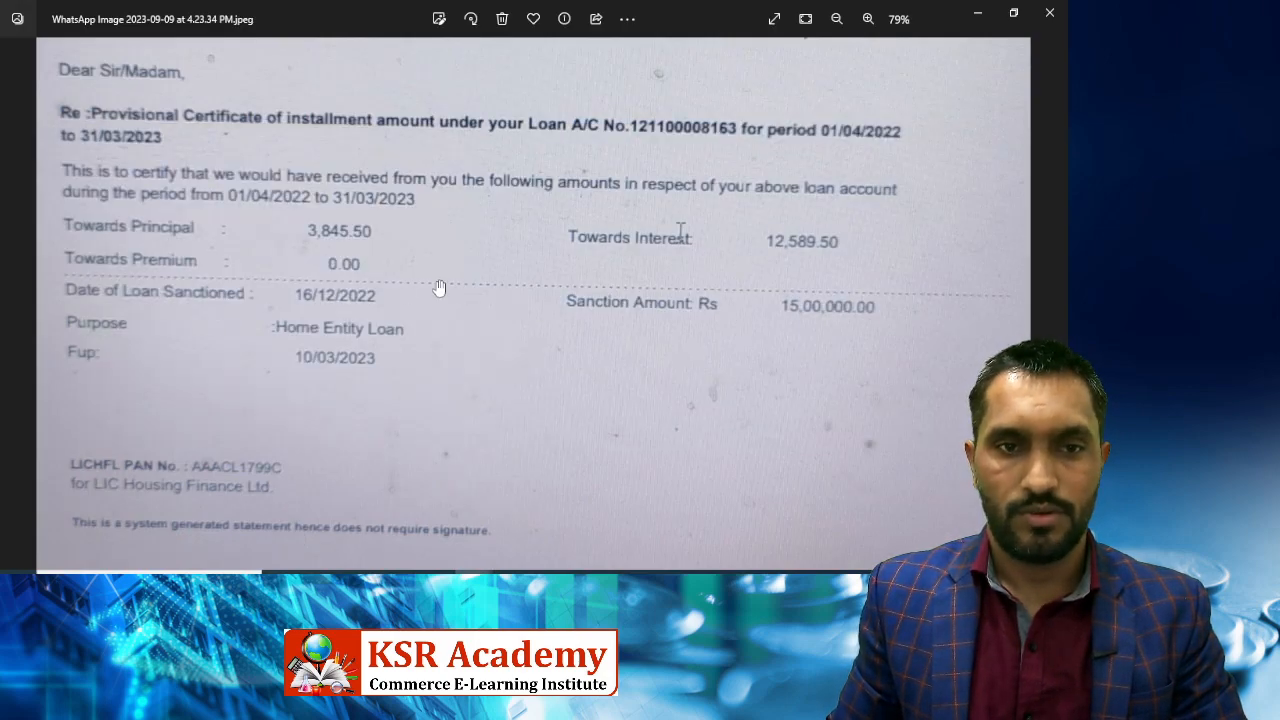
pyautogui.hotkey('alt', 'Tab')
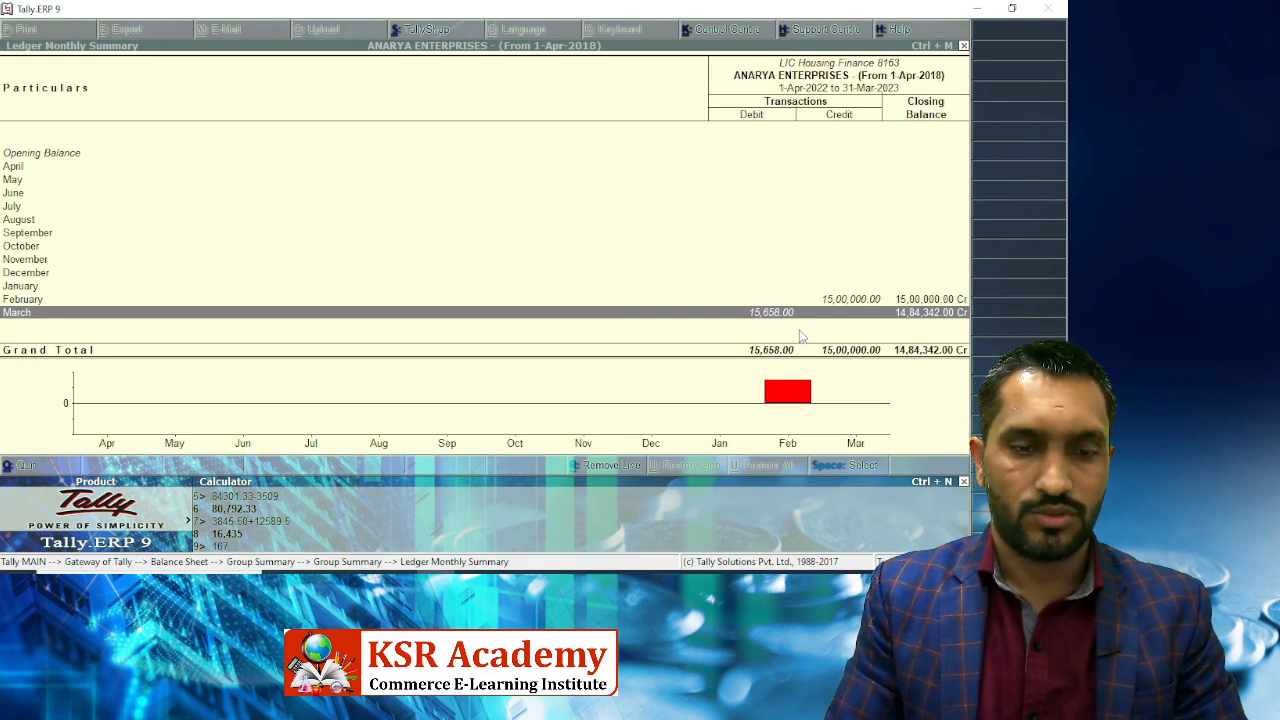
pyautogui.write('35-15')
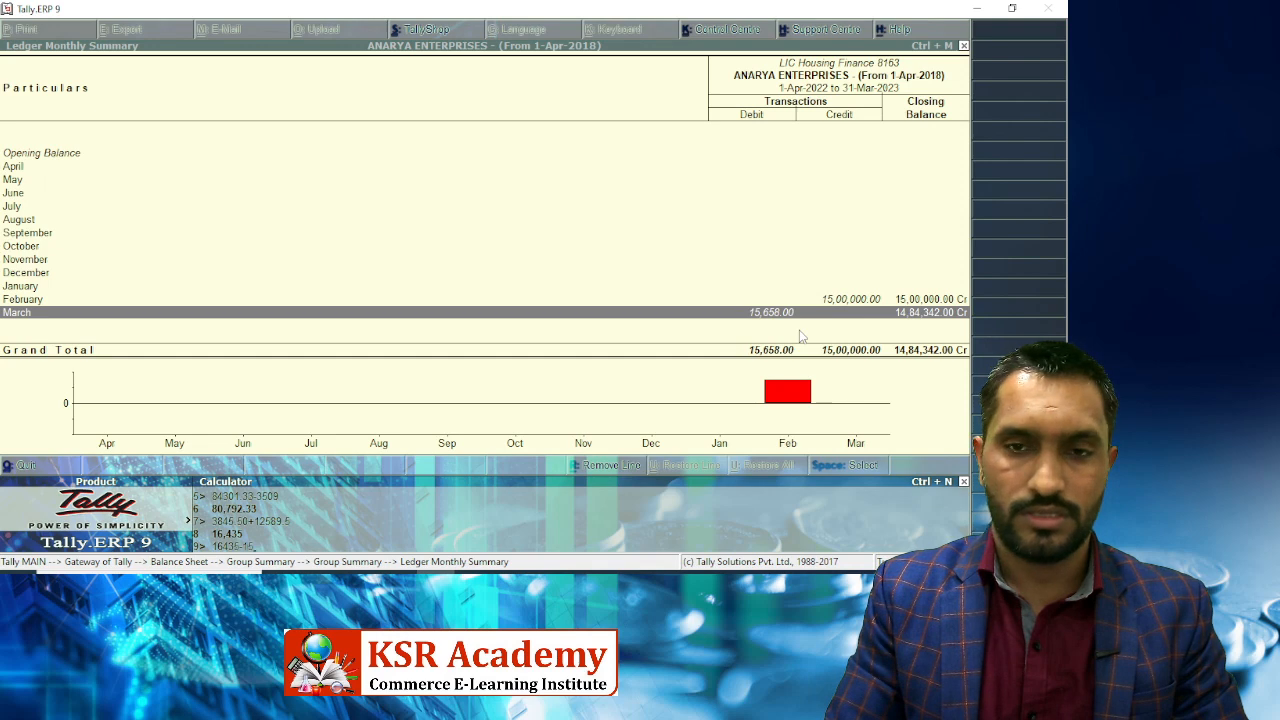
pyautogui.write('658')
pyautogui.press('Return')
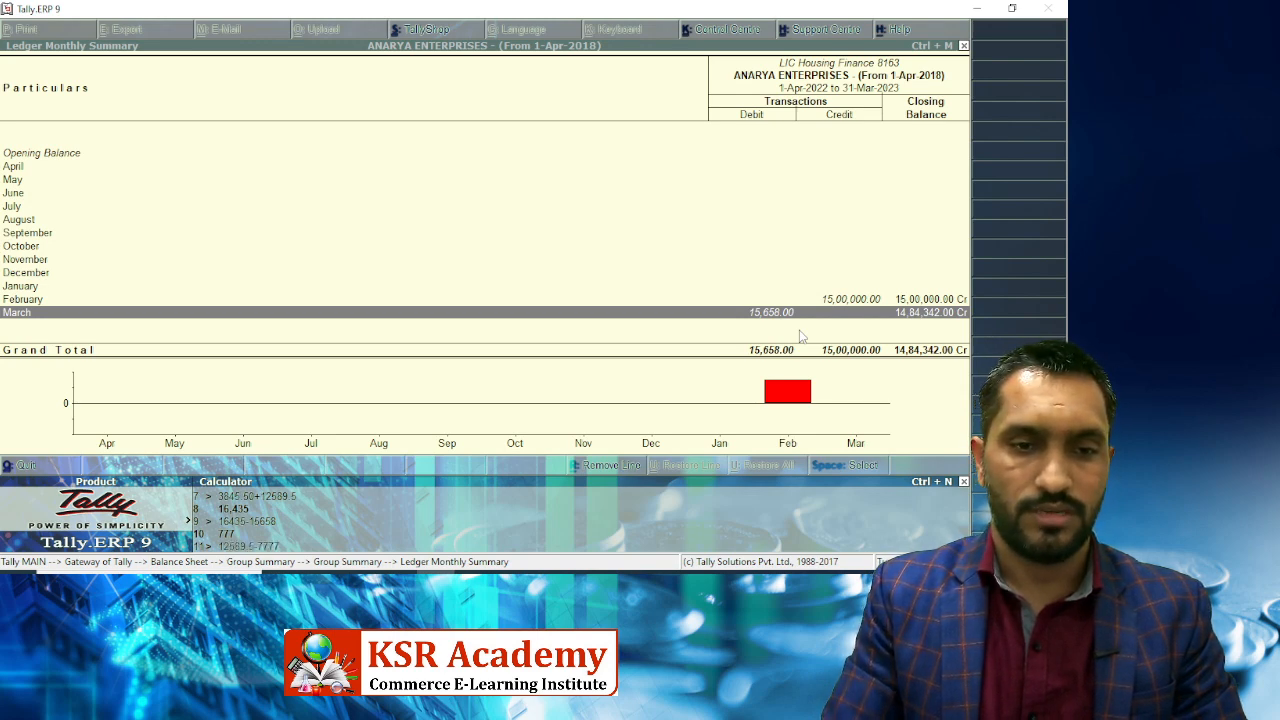
# Calculate 12589.5 − 777 = 11,812.50, then open LIC Housing Finance 8163's March vouchers.
pyautogui.write('12689.5-7777')
pyautogui.press('Return')
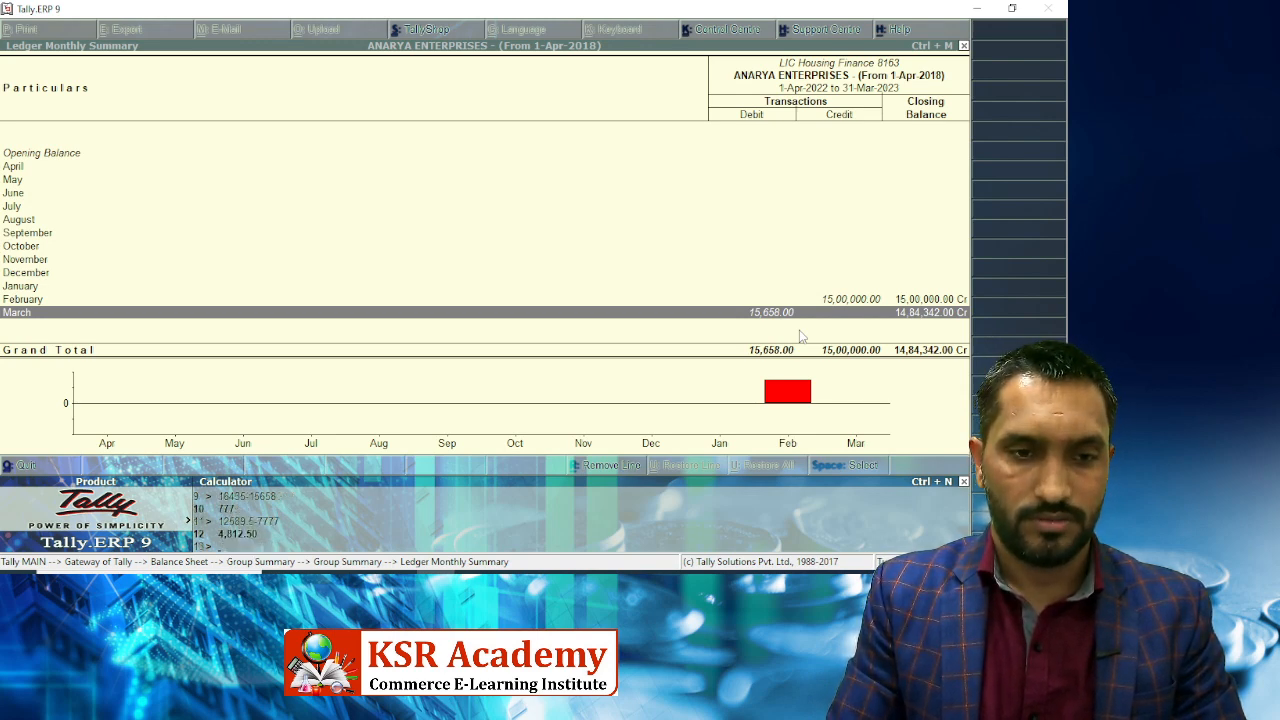
pyautogui.write('12689.5-7')
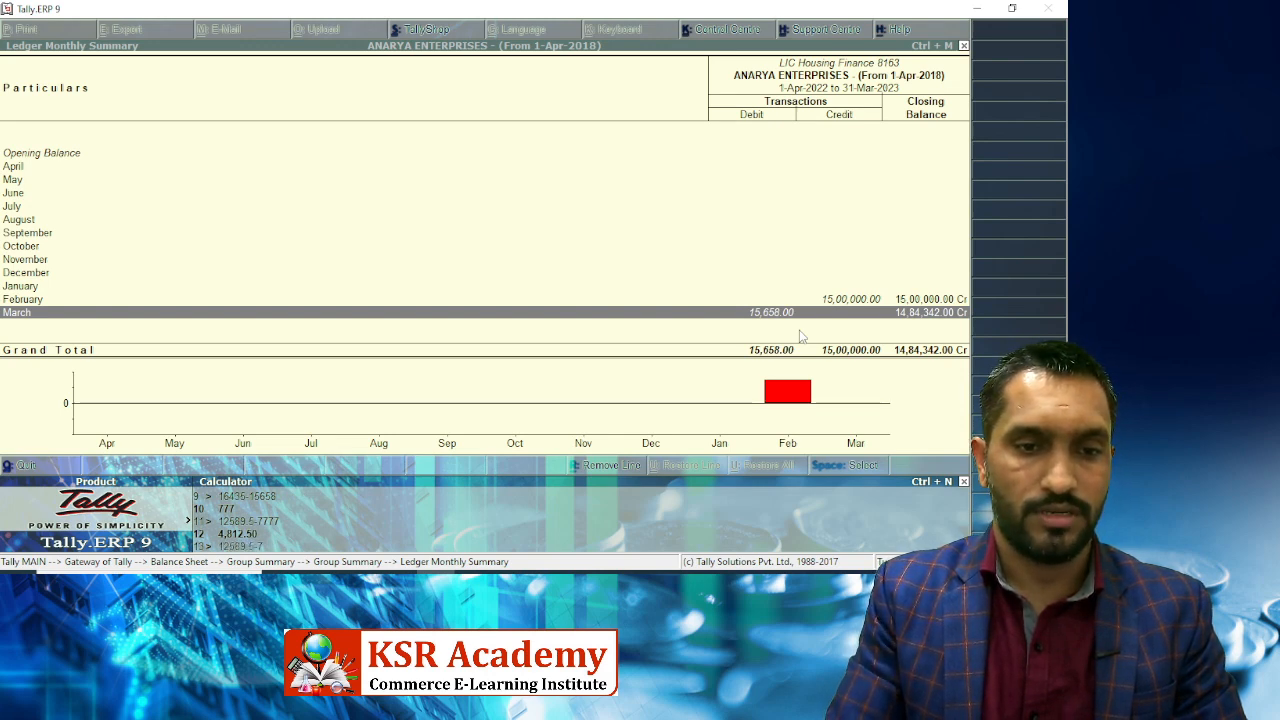
pyautogui.write('2589.5-777')
pyautogui.press('Return')
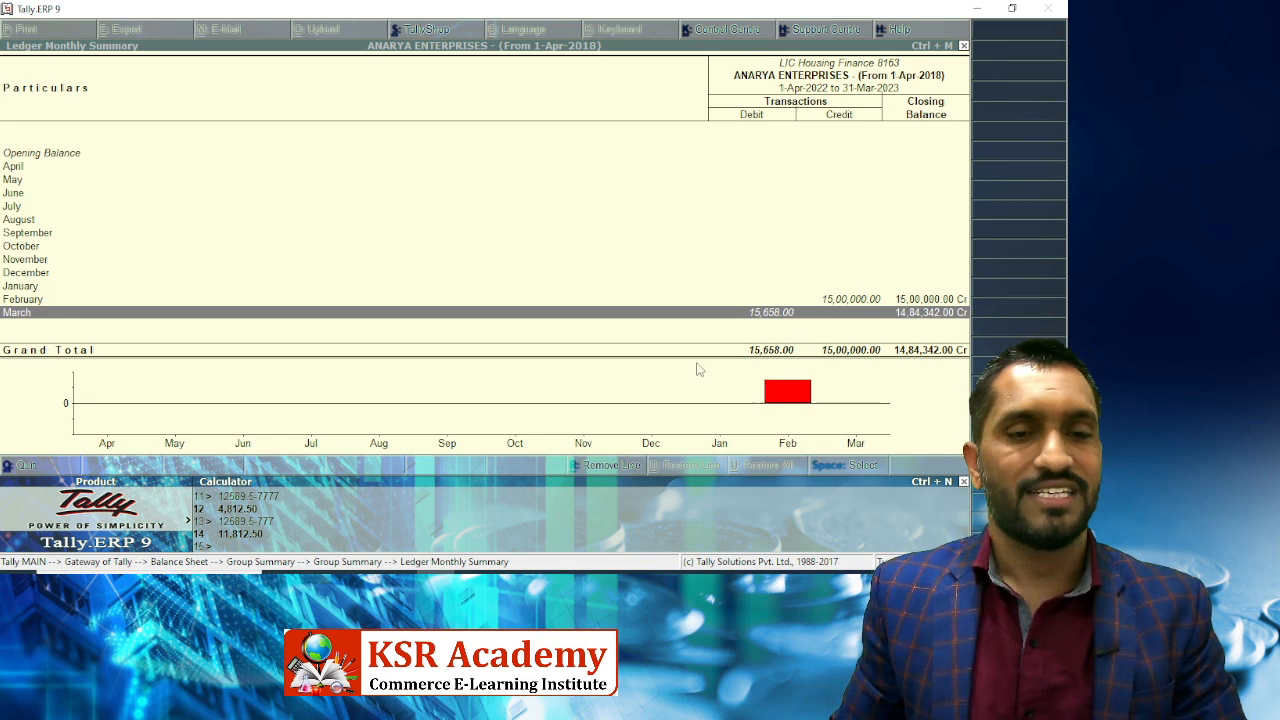
pyautogui.click(760, 381)
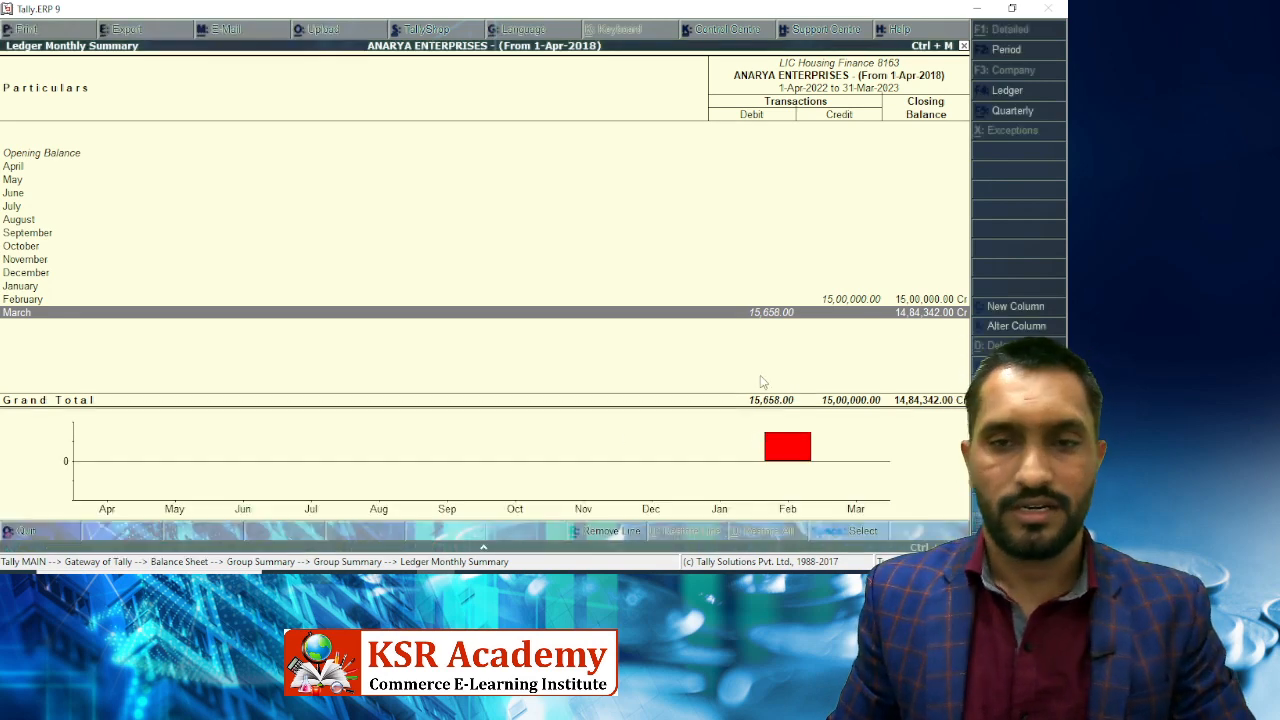
pyautogui.hotkey('ctrl', 'n')
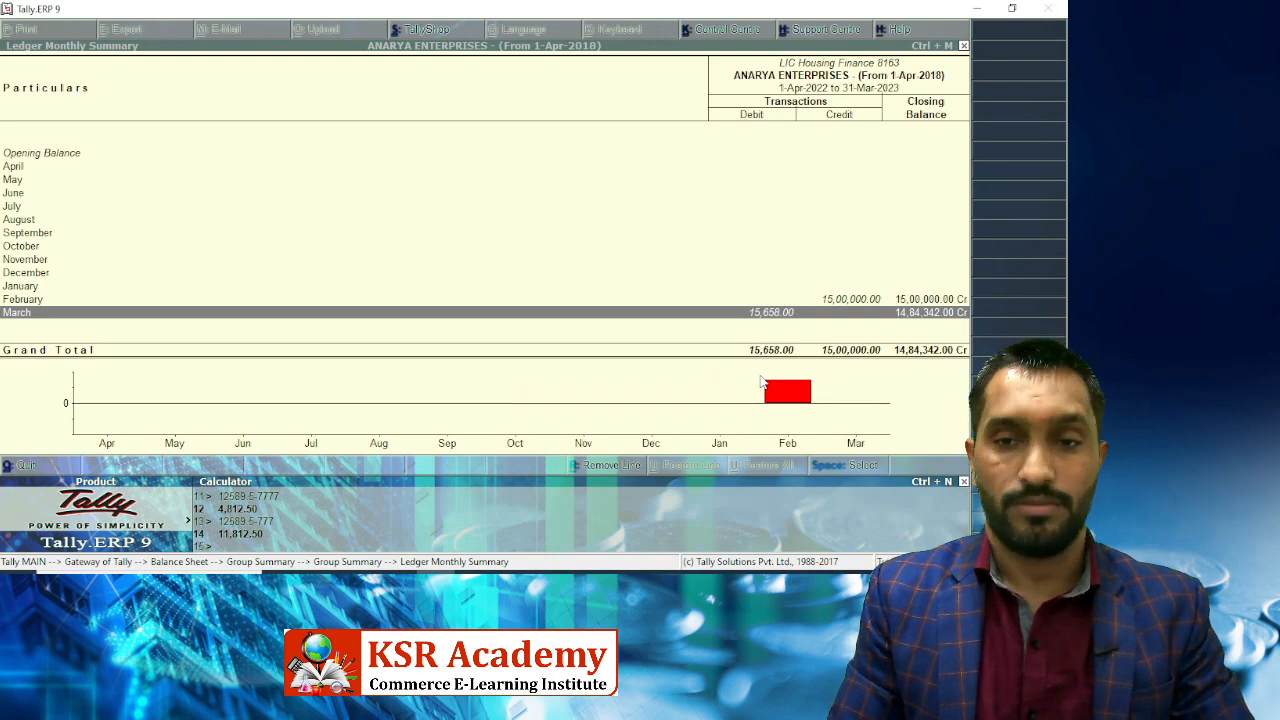
pyautogui.click(760, 381)
pyautogui.press('Return')
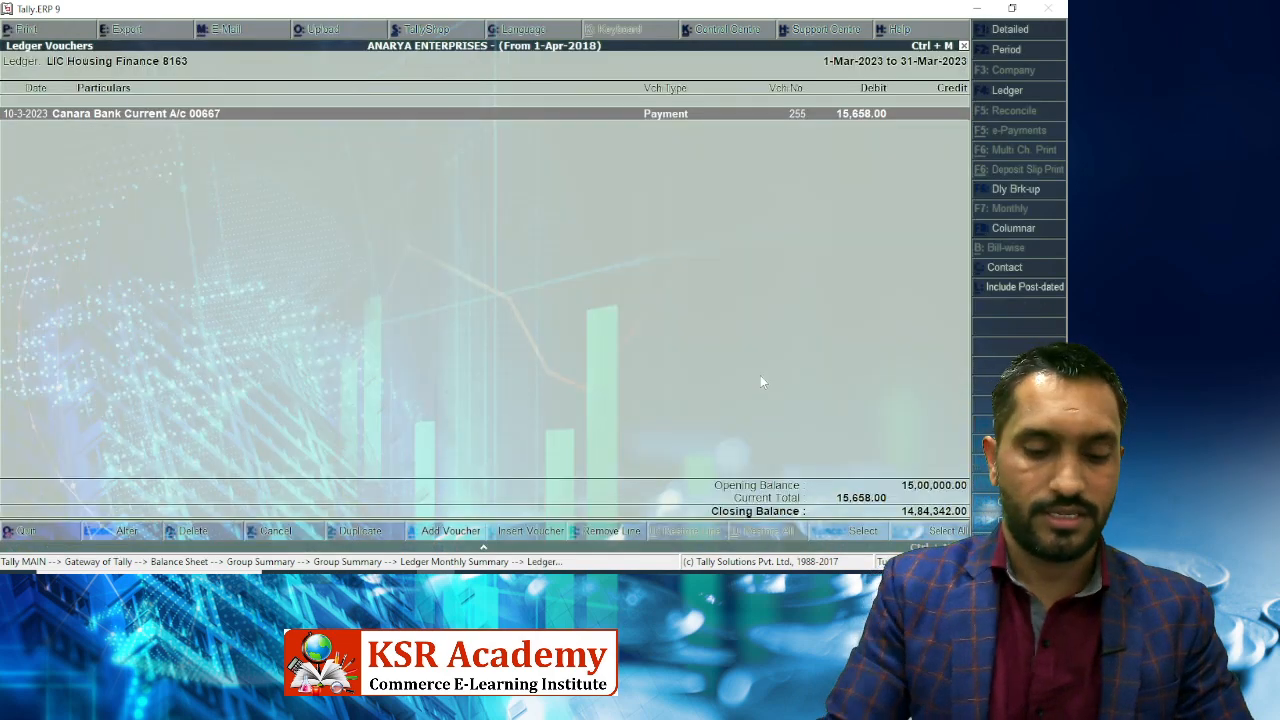
# Start a new journal voucher debiting Interest on Home Loan 11,812.50.
pyautogui.hotkey('alt', 'a')
pyautogui.press('F7')
pyautogui.write('Inter')
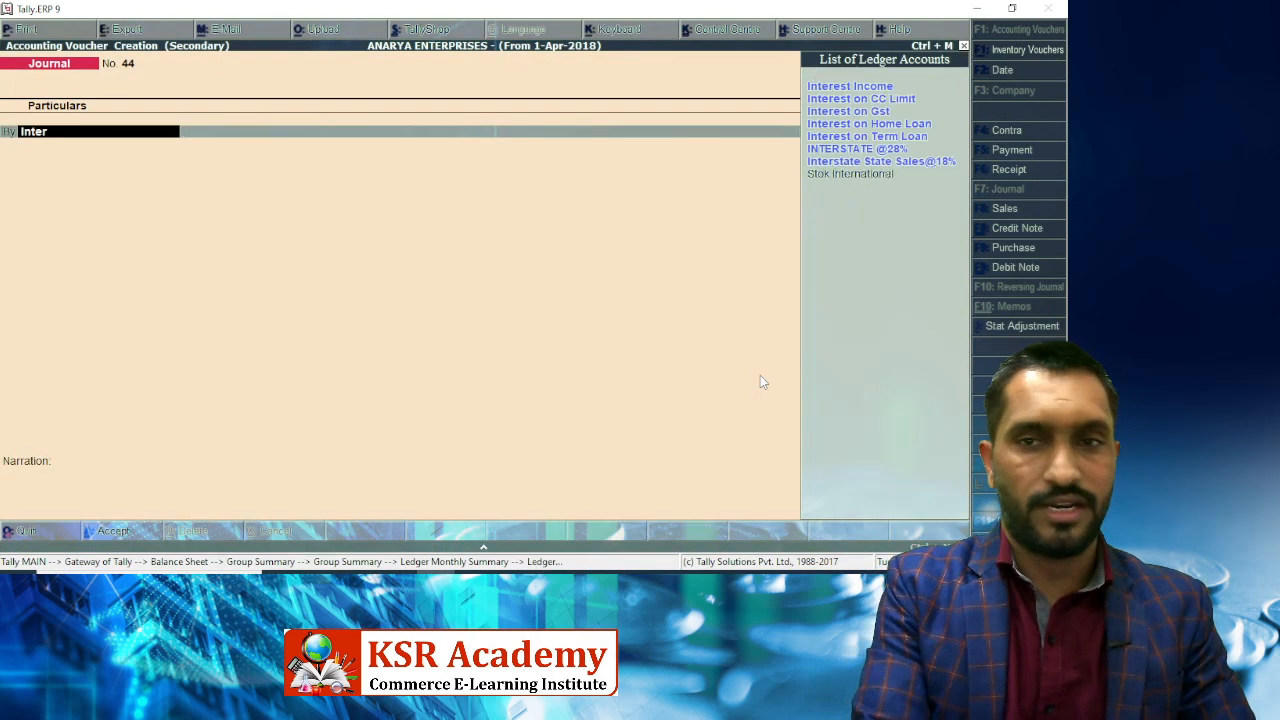
pyautogui.write('e')
pyautogui.press('Down')
pyautogui.press('Down')
pyautogui.press('Down')
pyautogui.press('Return')
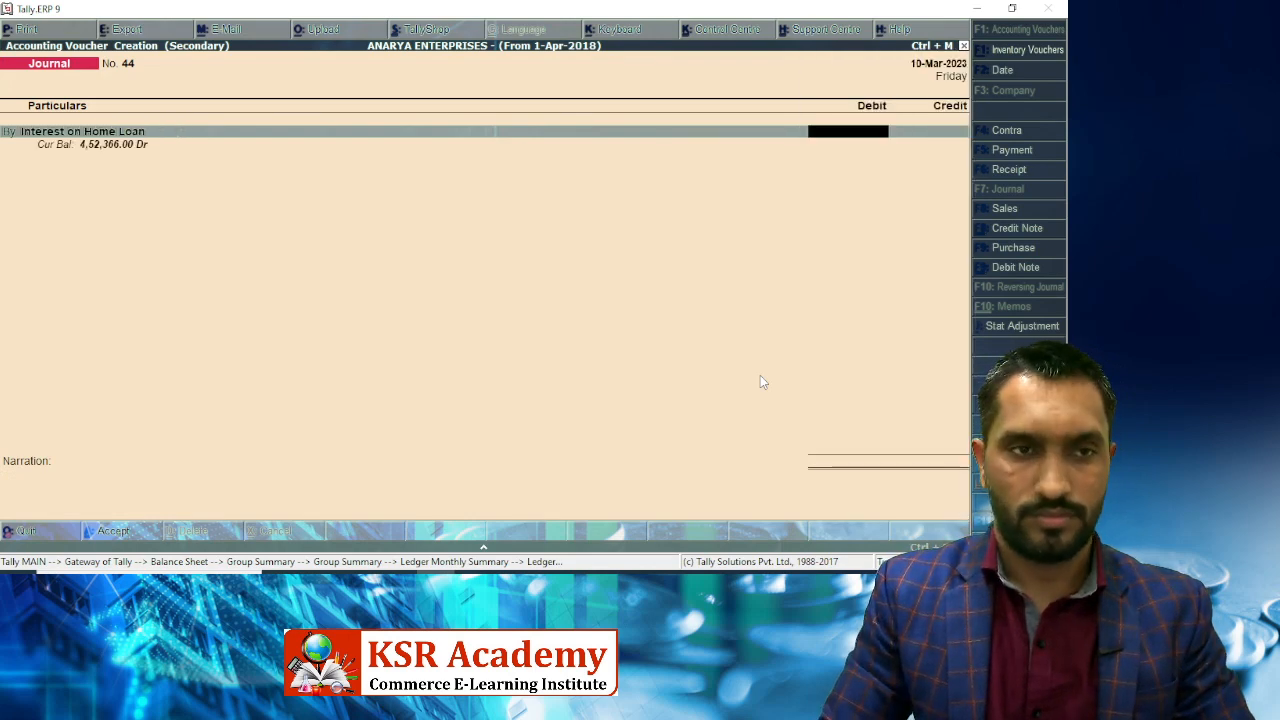
pyautogui.hotkey('ctrl', 'n')
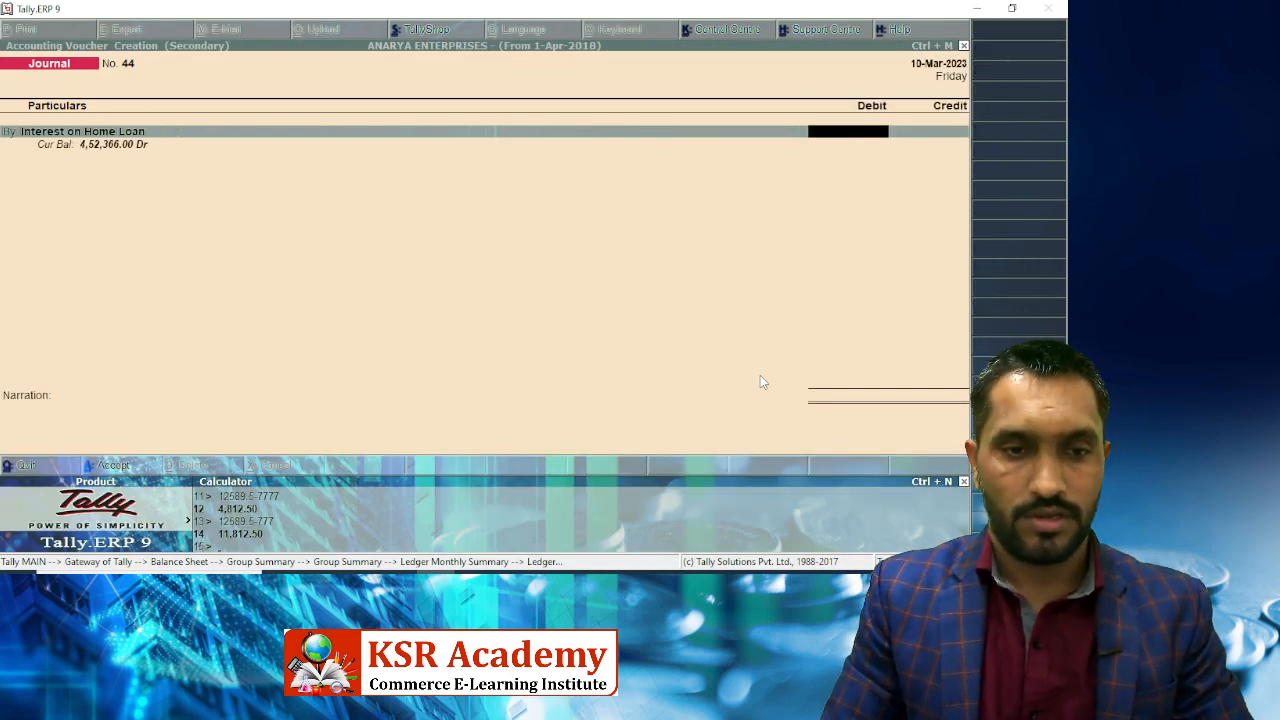
pyautogui.hotkey('ctrl', 'm')
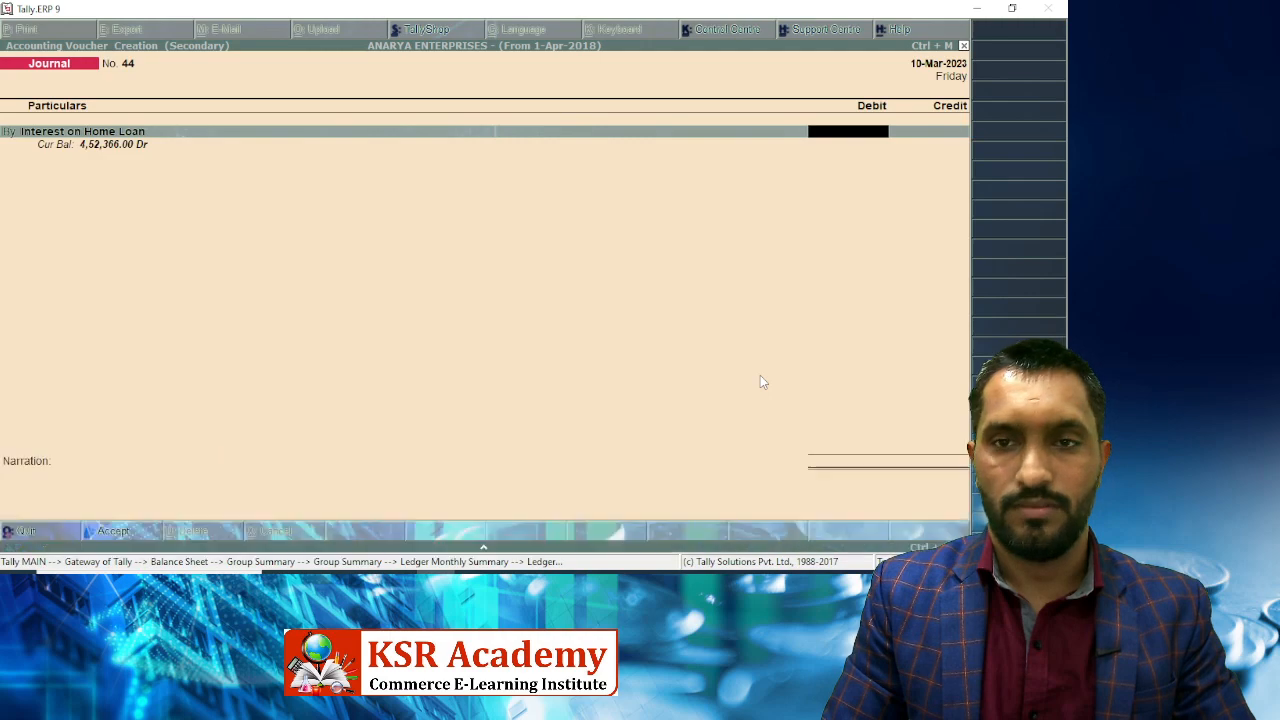
pyautogui.write('11812.5')
pyautogui.press('Return')
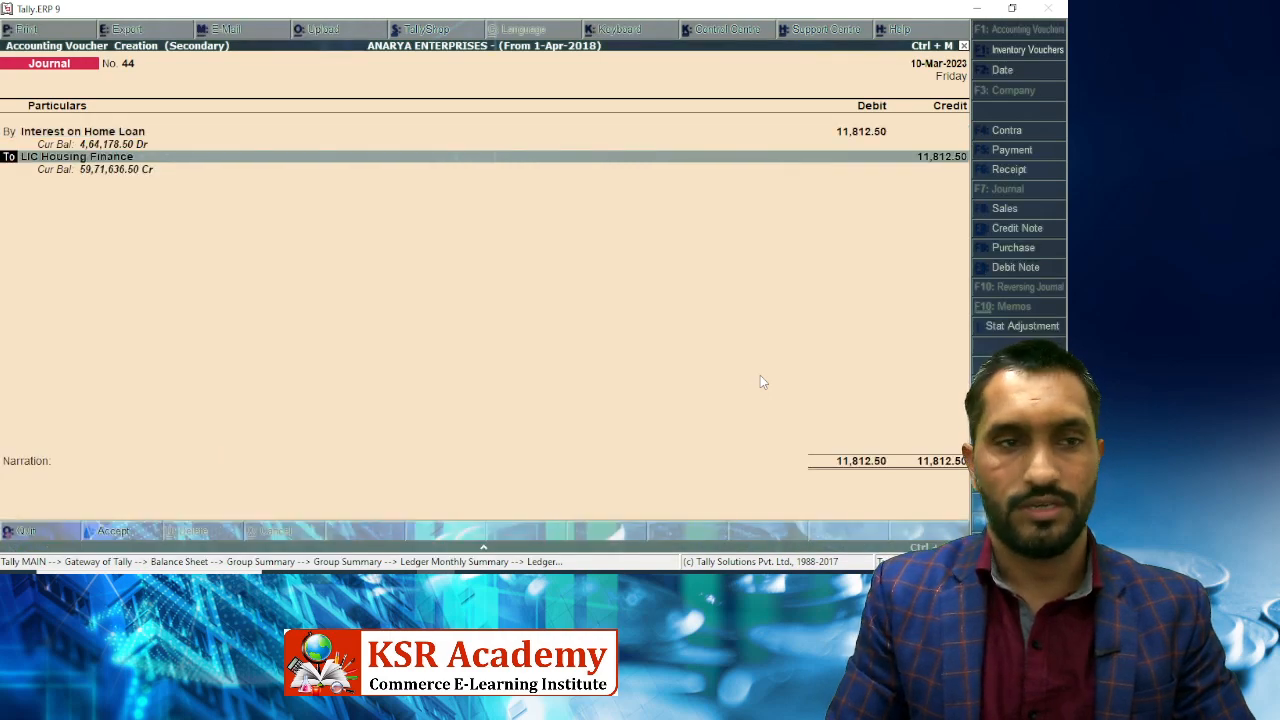
# Credit LIC Housing Finance 8163 for the 11,812.50 and skip the narration.
pyautogui.press('Return')
pyautogui.write('I')
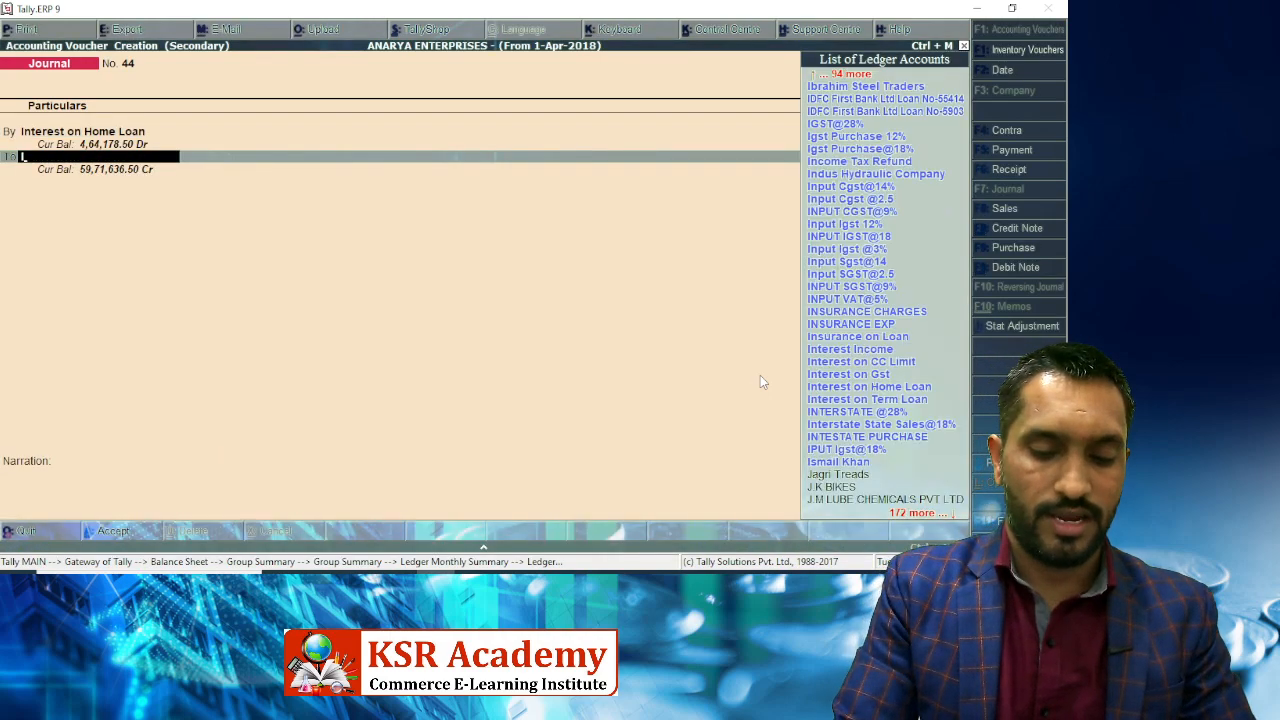
pyautogui.write('ic')
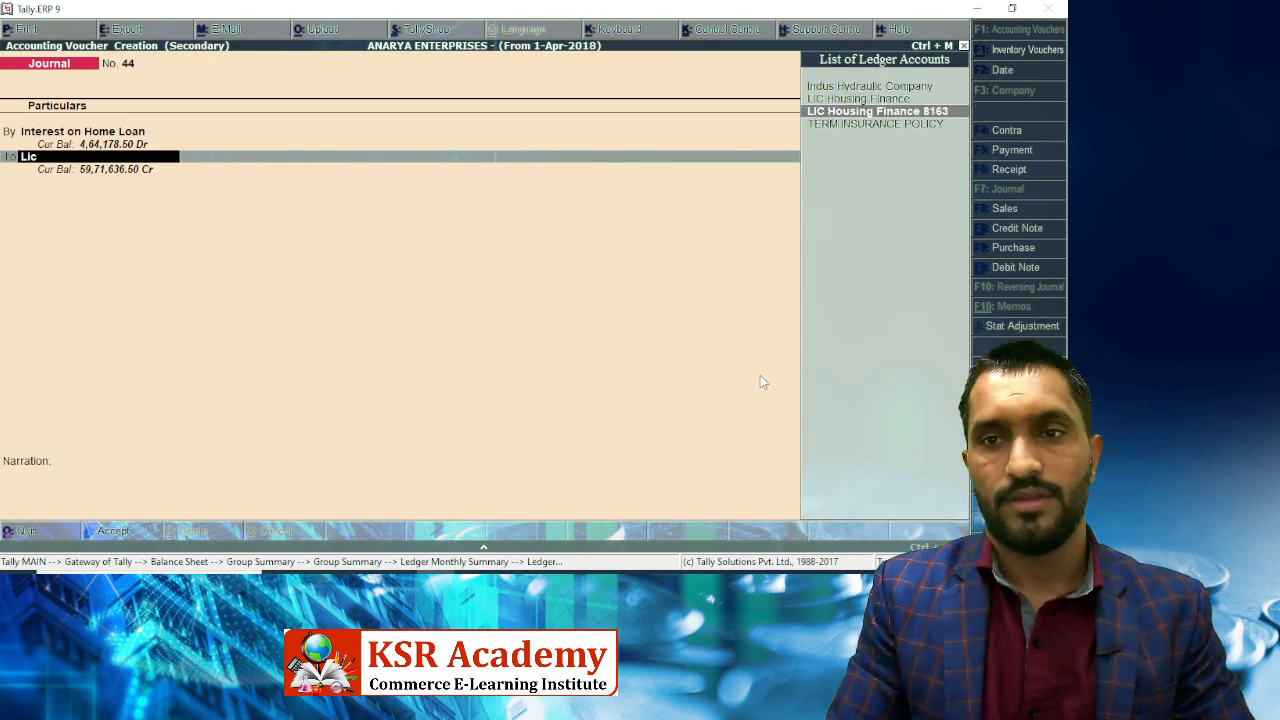
pyautogui.press('Return')
pyautogui.press('Return')
pyautogui.press('Return')
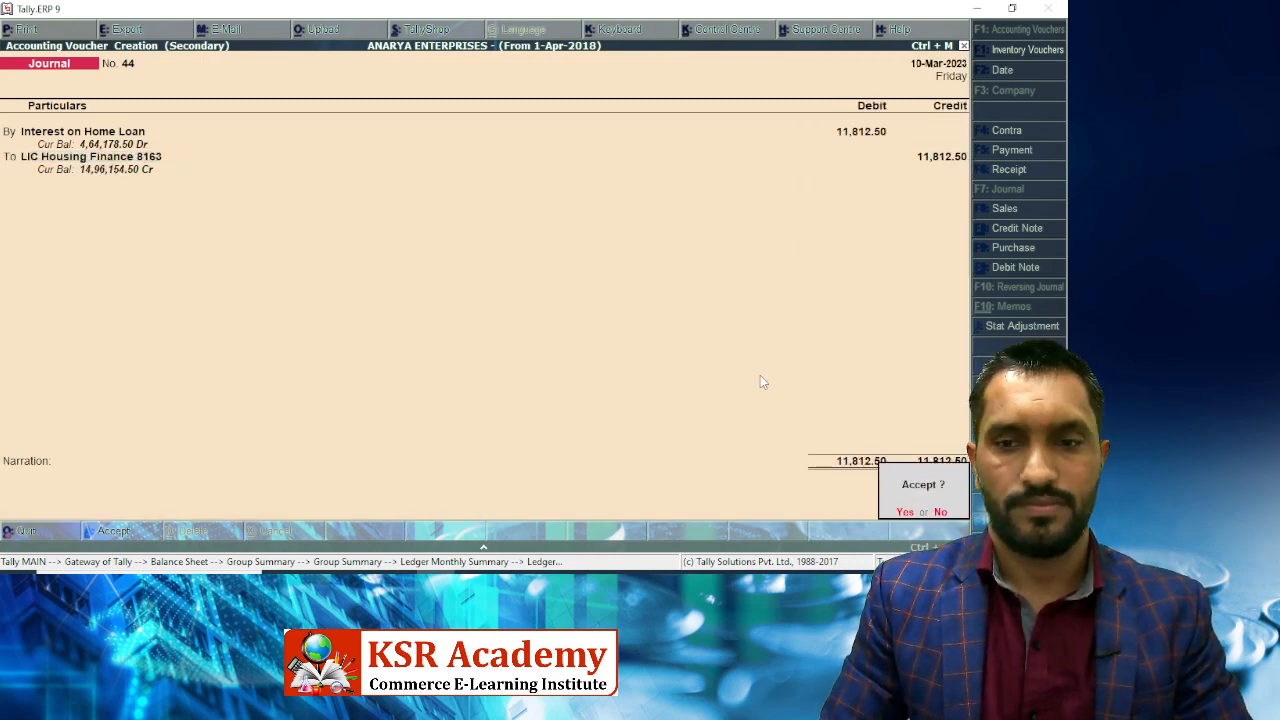
pyautogui.press('Return')
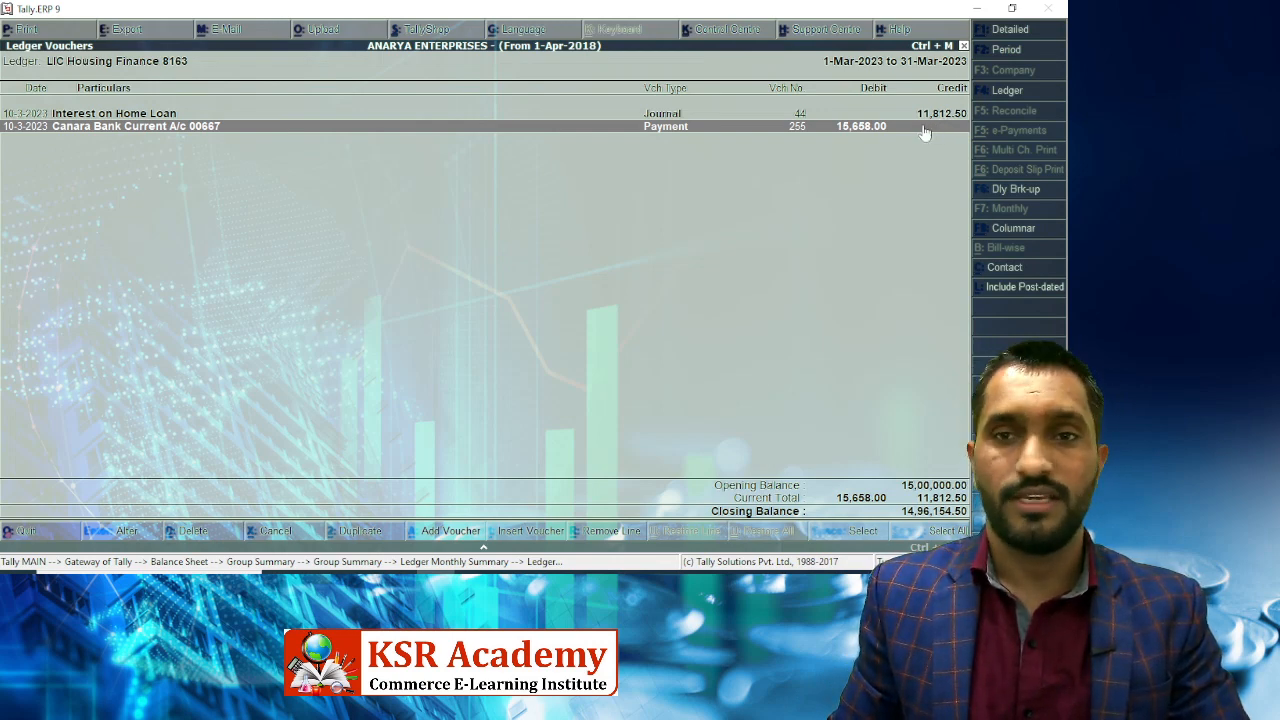
# Back out to Secured Loans and open LIC Housing Finance's monthly summary, closing 59,59,824.00 Cr.
pyautogui.press('Escape')
pyautogui.press('Escape')
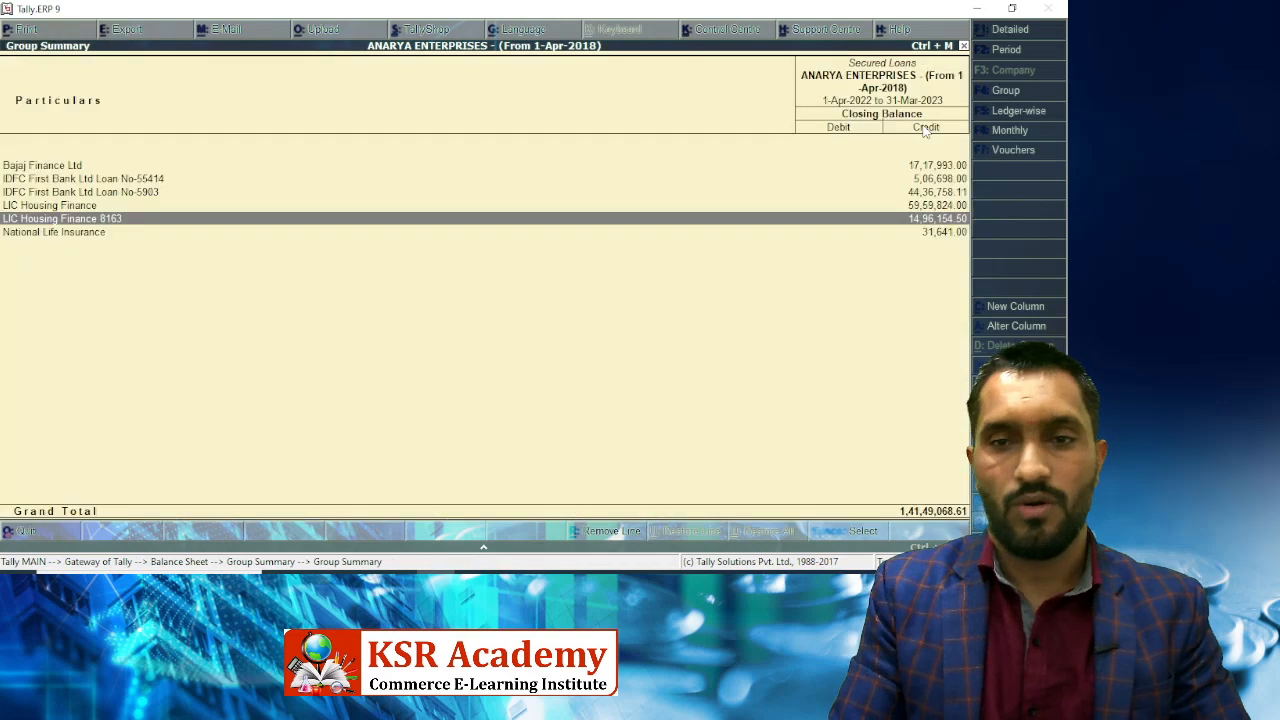
pyautogui.press('Up')
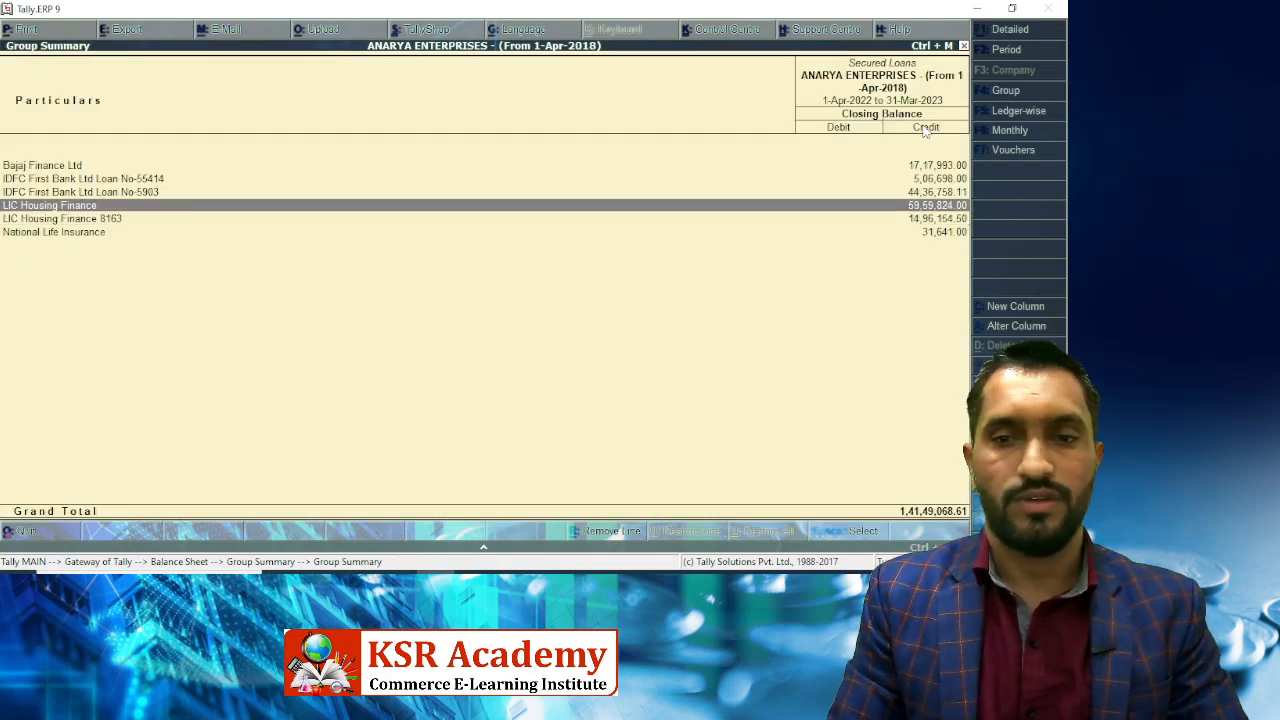
pyautogui.press('Return')
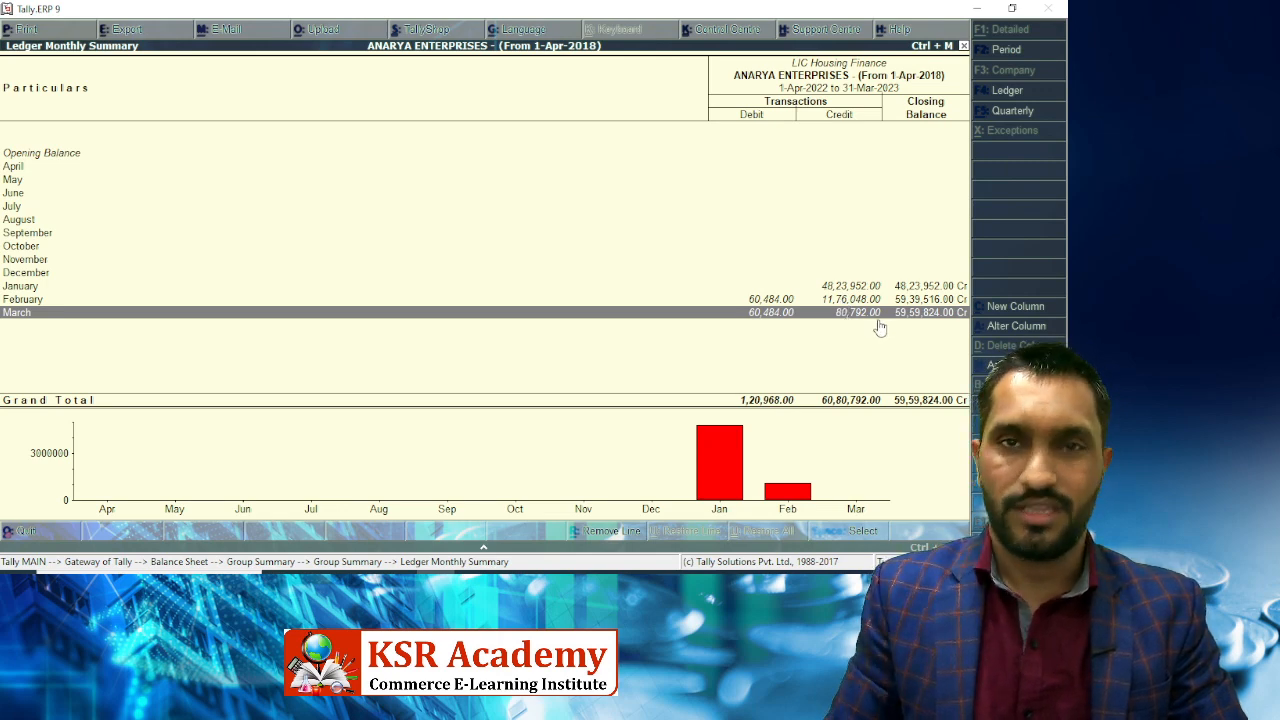
# Drill via Capital Account into Interest on Home Loan's March vouchers (92,604.50), then return to Capital Account.
pyautogui.press('Escape')
pyautogui.press('Escape')
pyautogui.press('Escape')
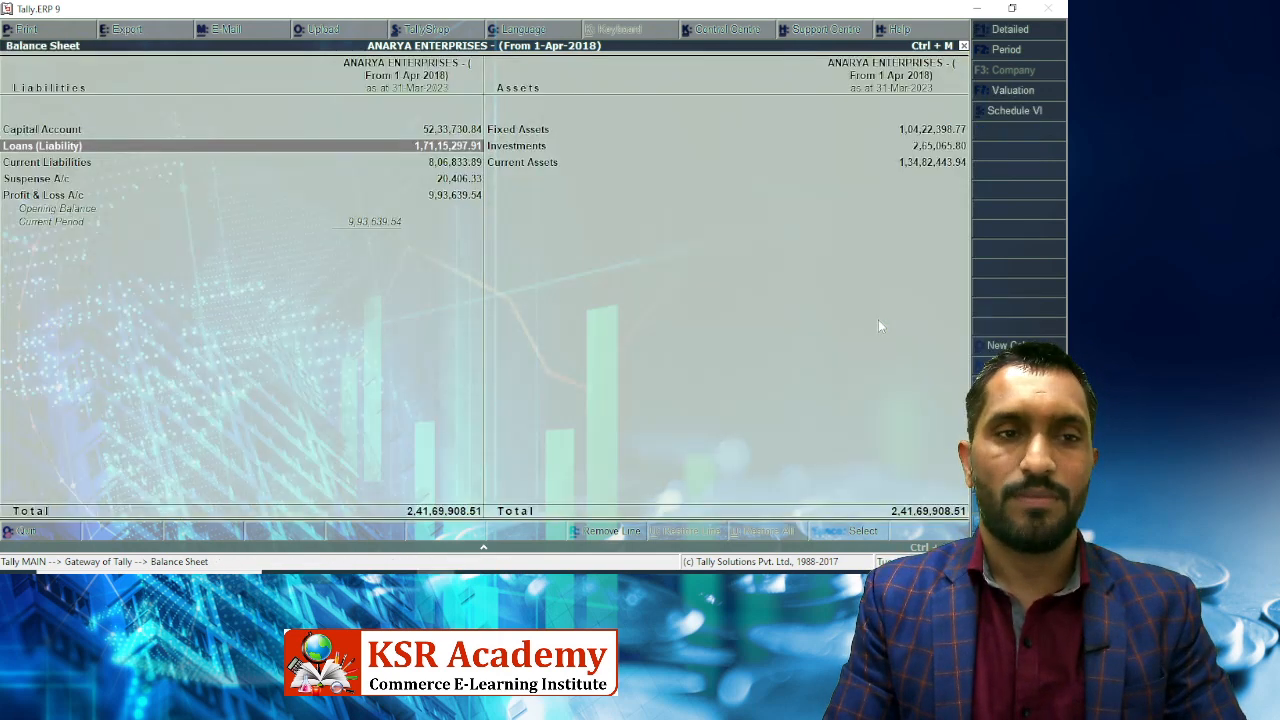
pyautogui.press('Up')
pyautogui.press('Return')
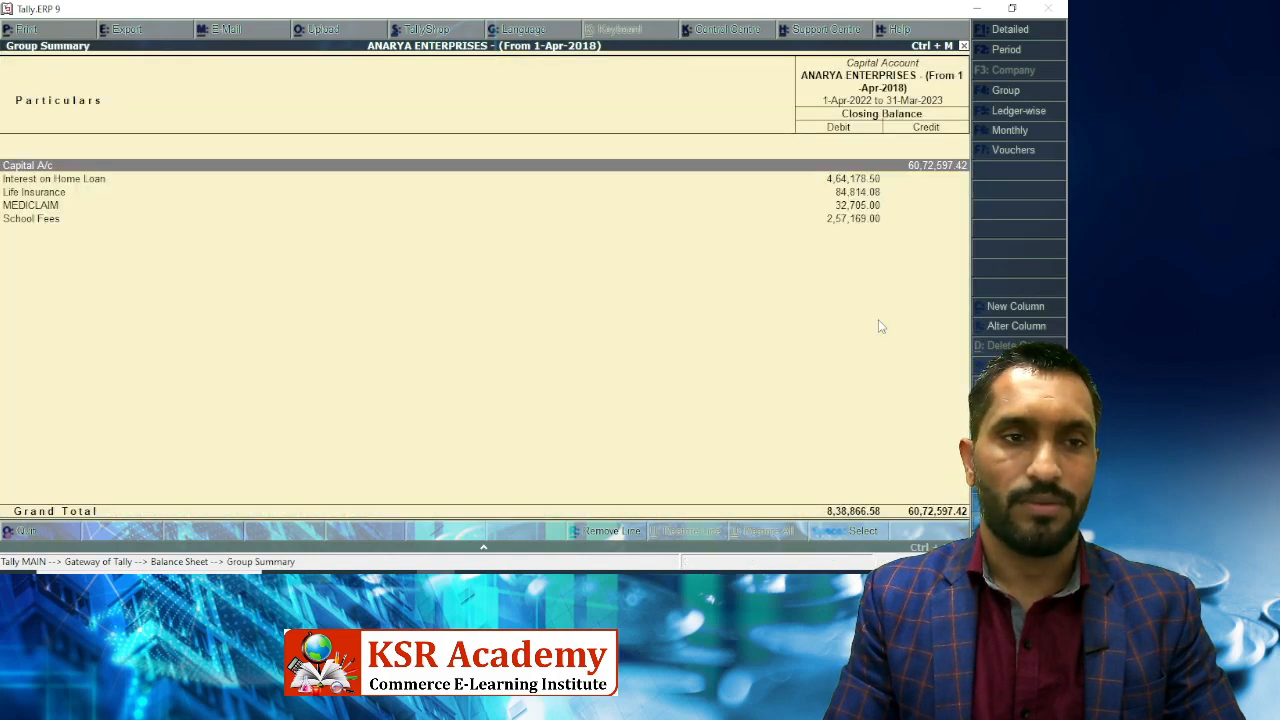
pyautogui.press('Down')
pyautogui.press('Return')
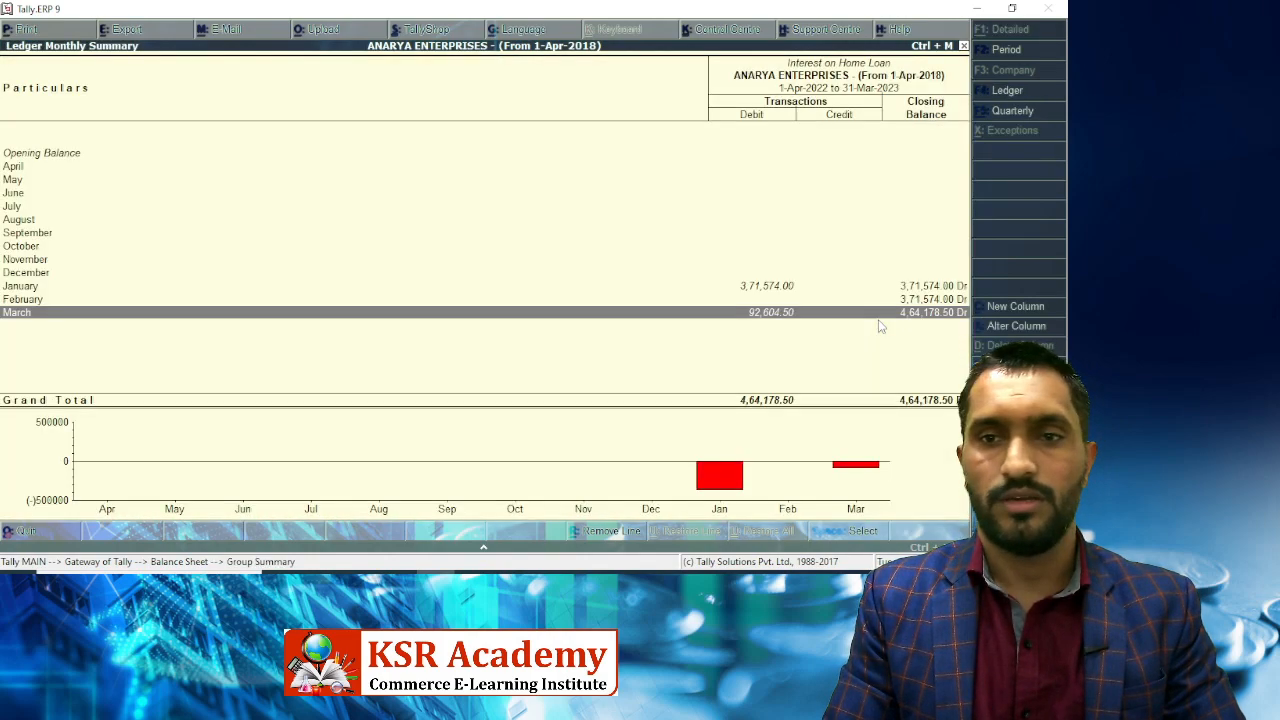
pyautogui.press('Return')
pyautogui.press('Escape')
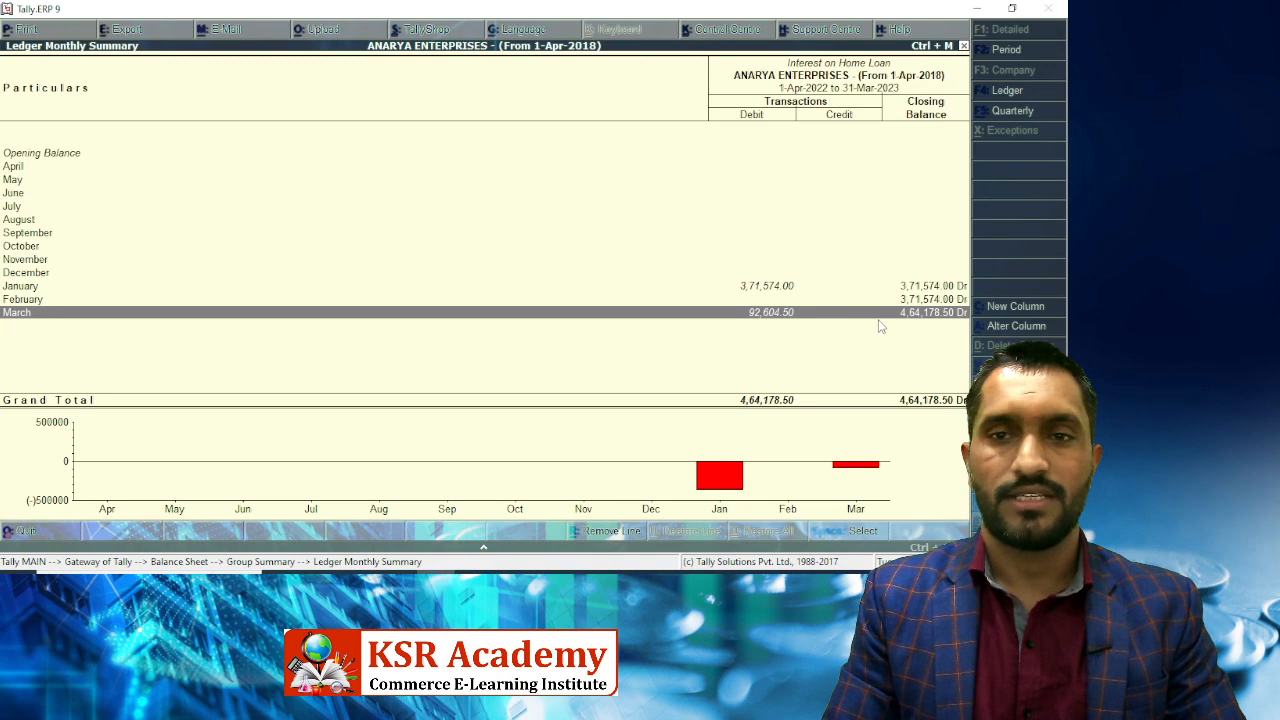
pyautogui.press('Escape')
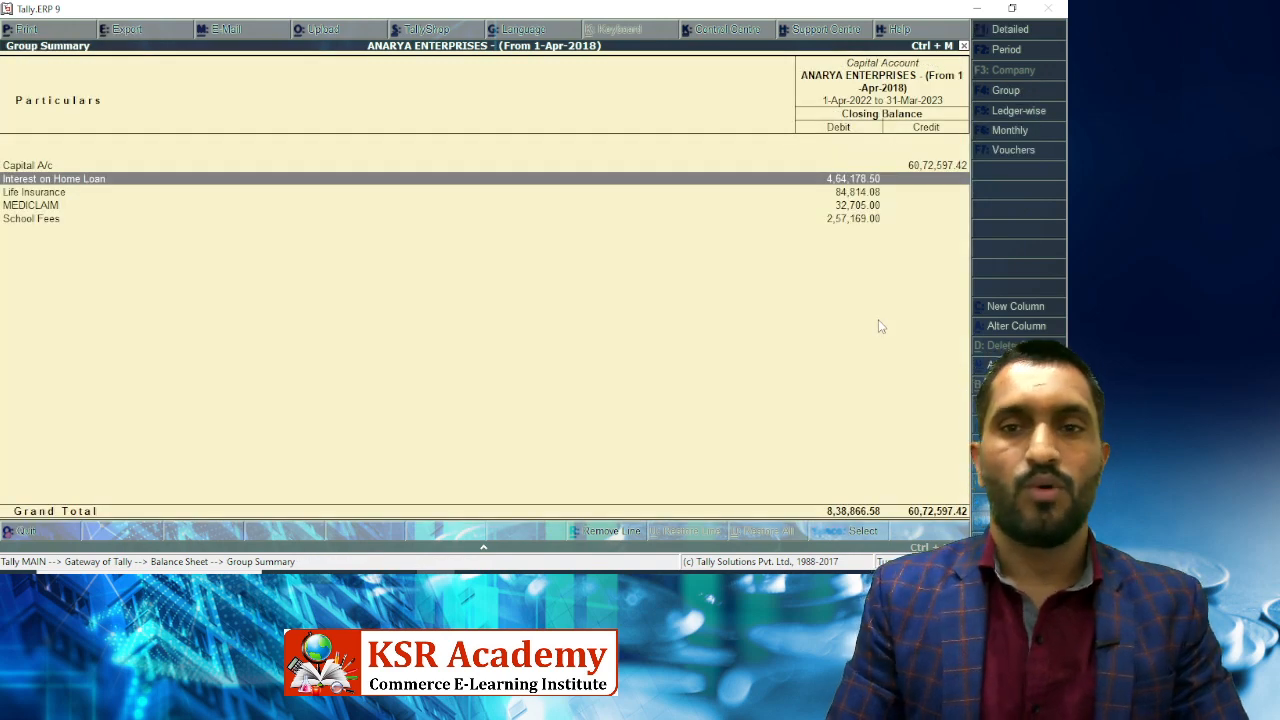